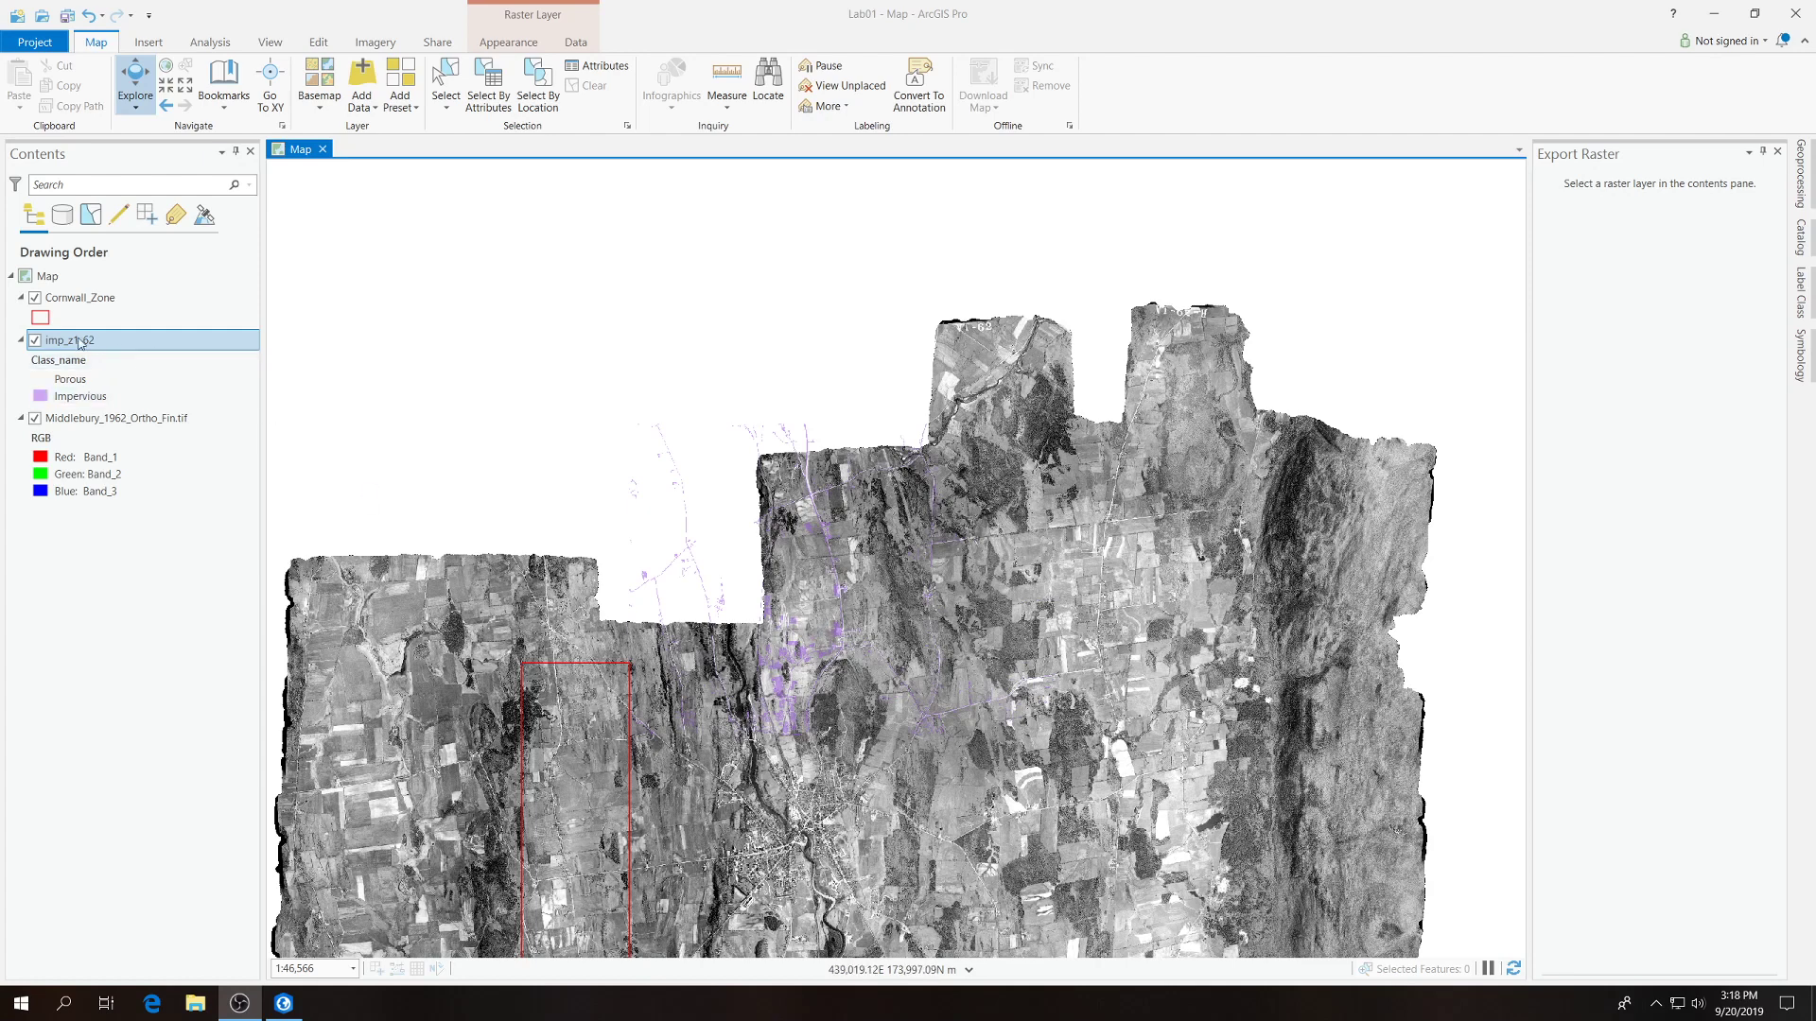
Start a Pixel Editor session on the imp_z1_62 raster layer.
click(69, 346)
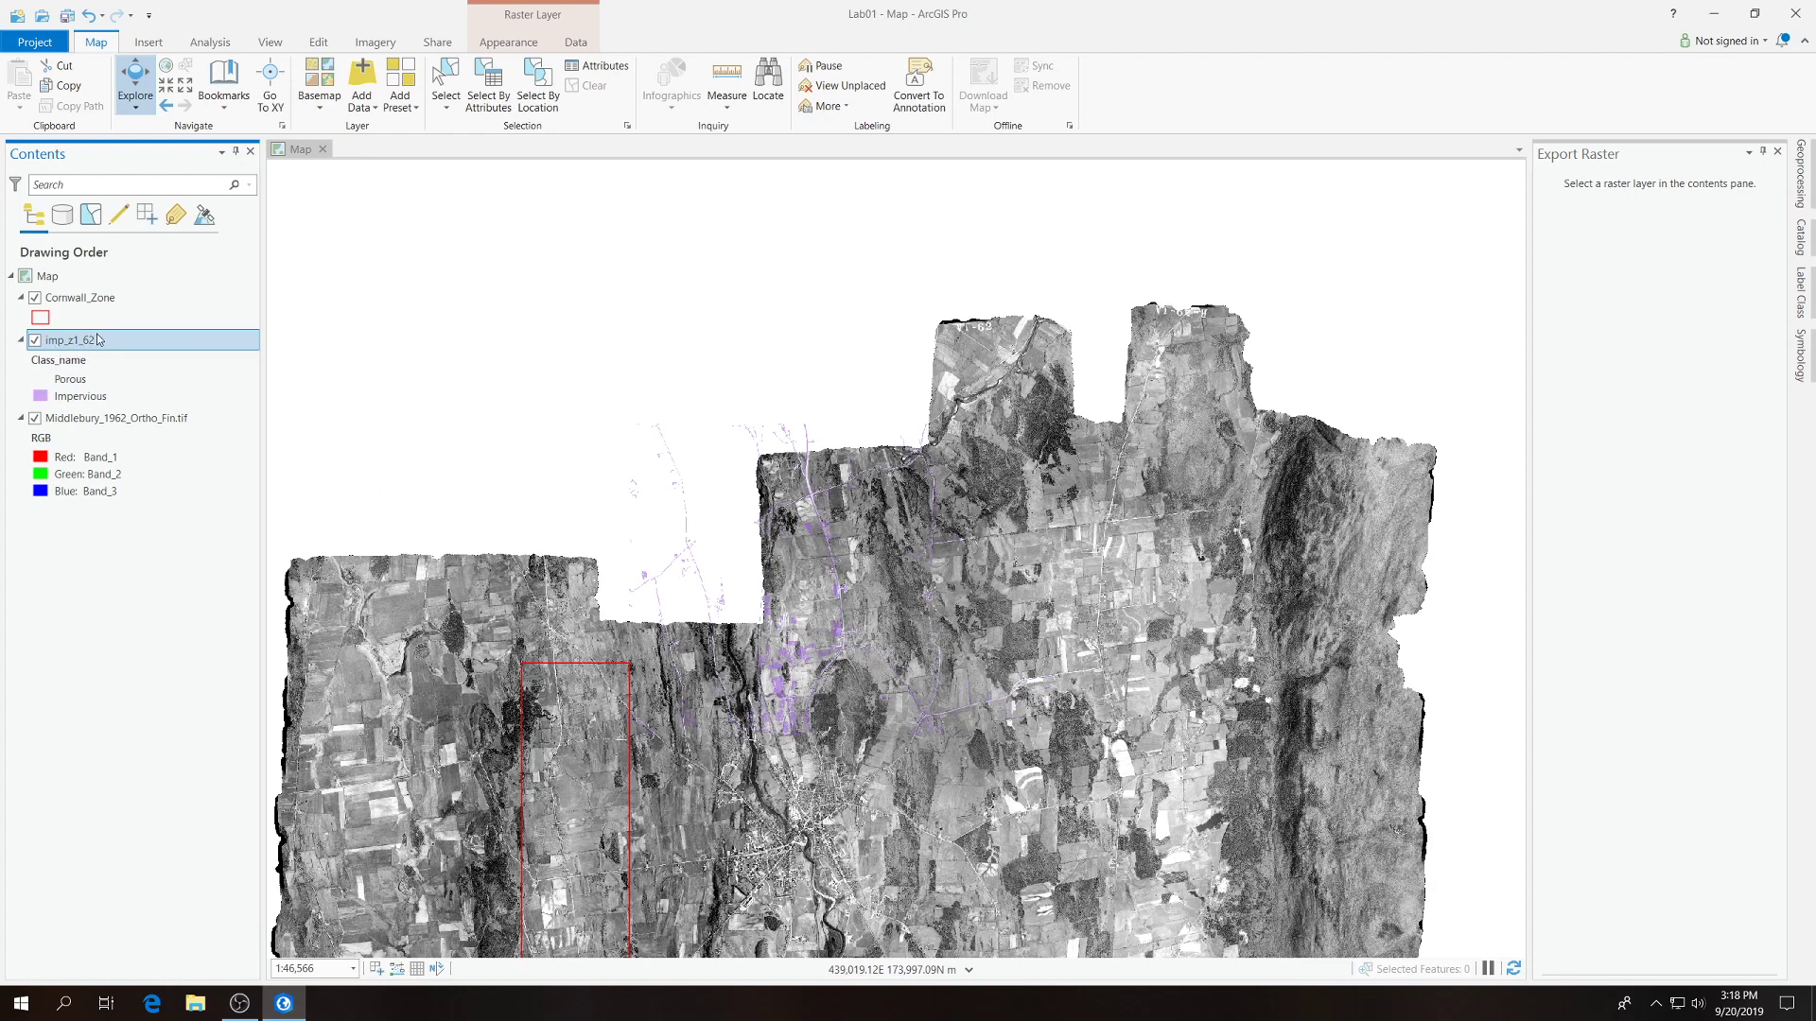
click(371, 43)
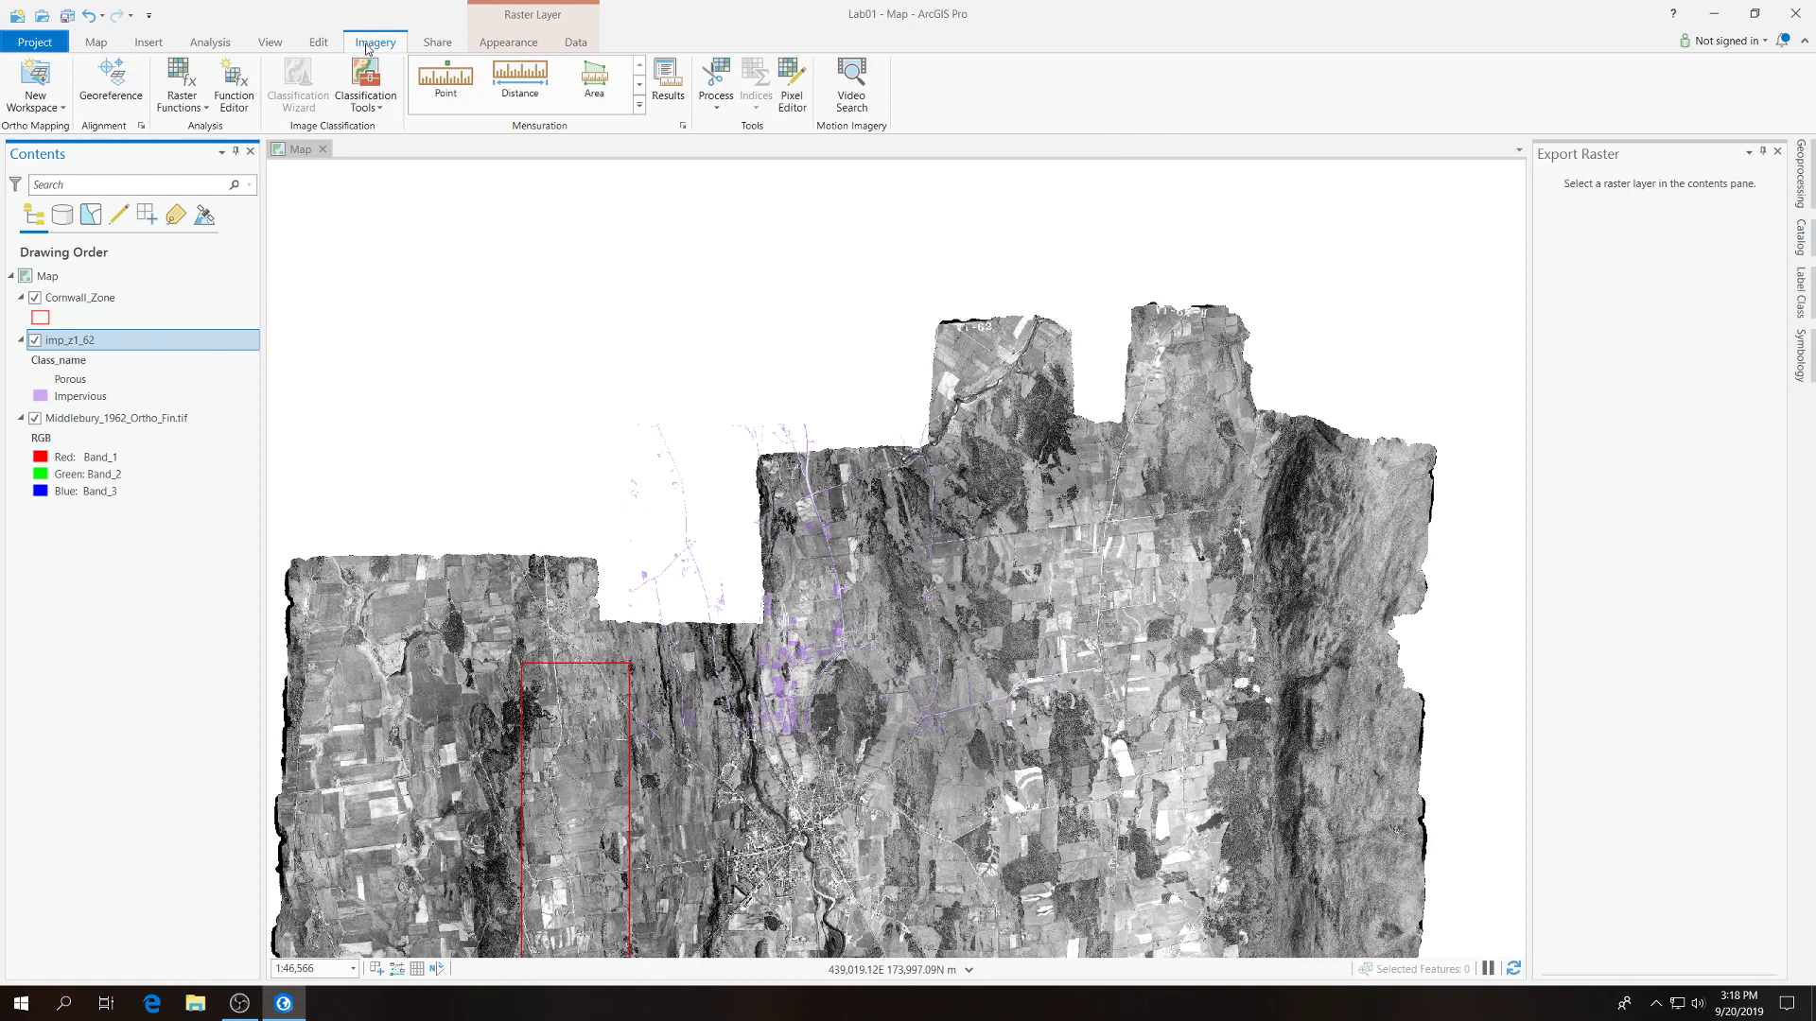
click(791, 85)
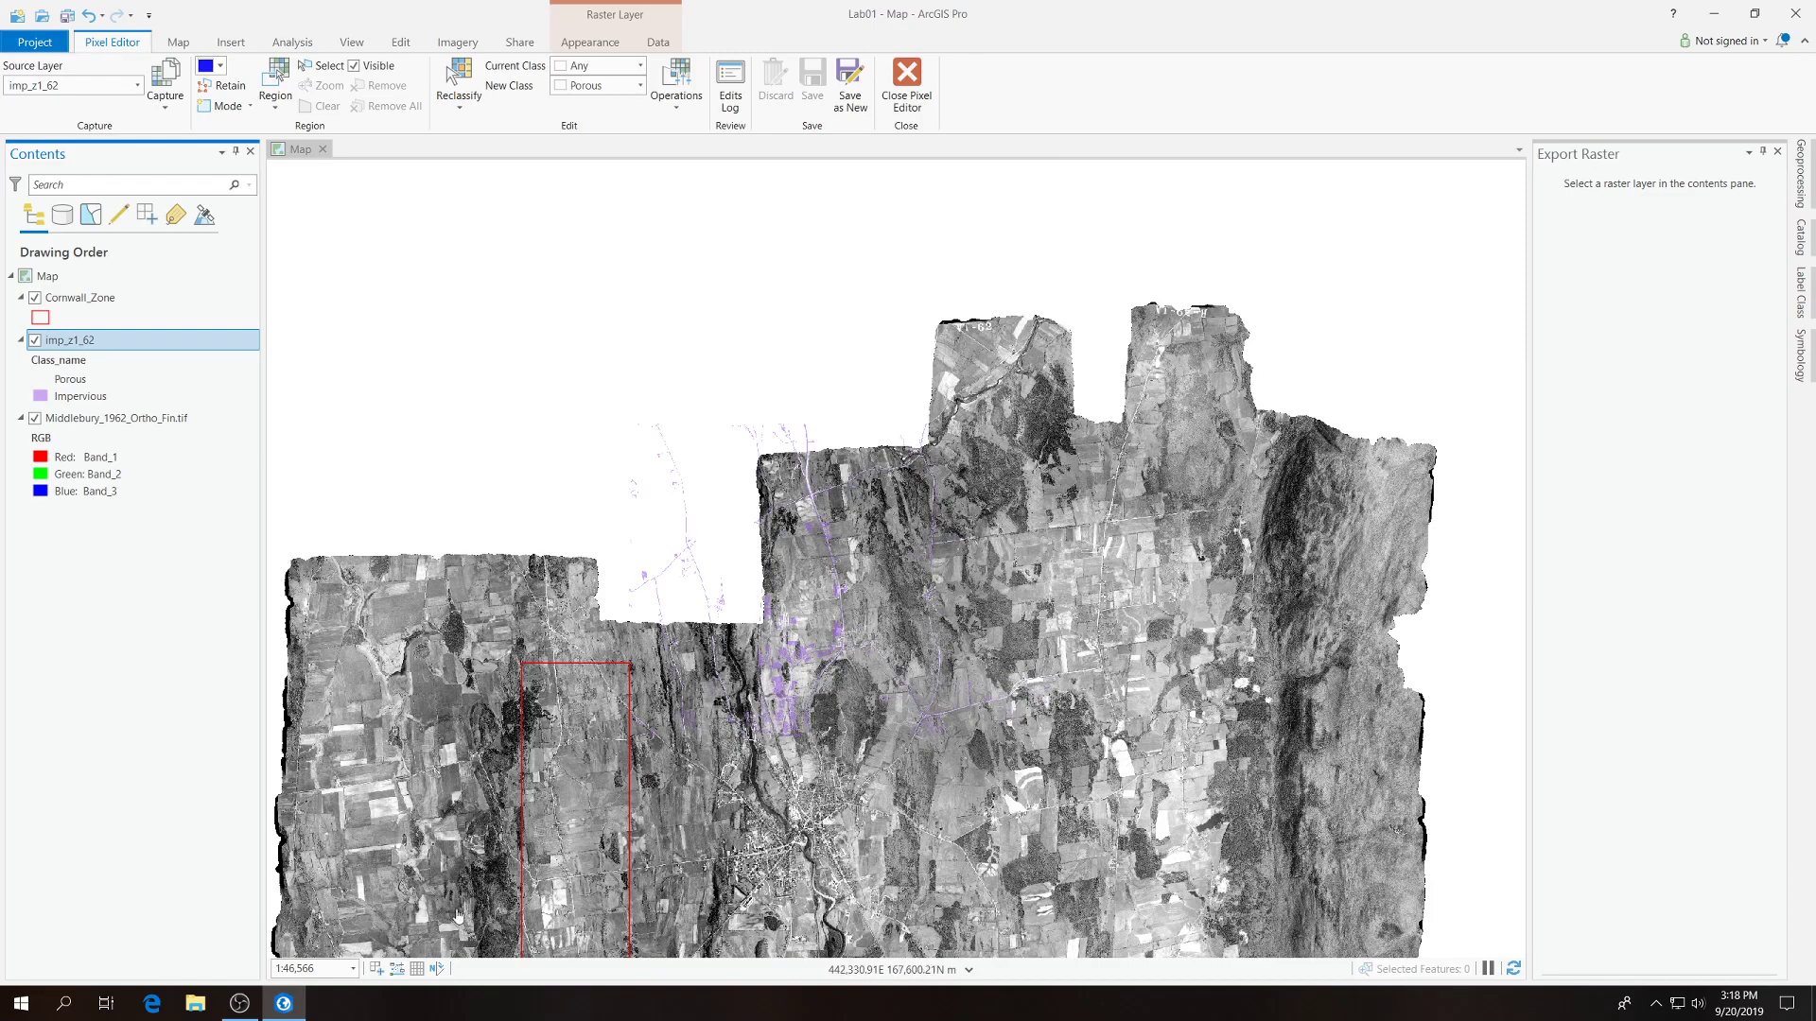
Set the map scale to 1:5,000 over the eastern road and its impervious driveways.
scroll(779, 668, up, 2)
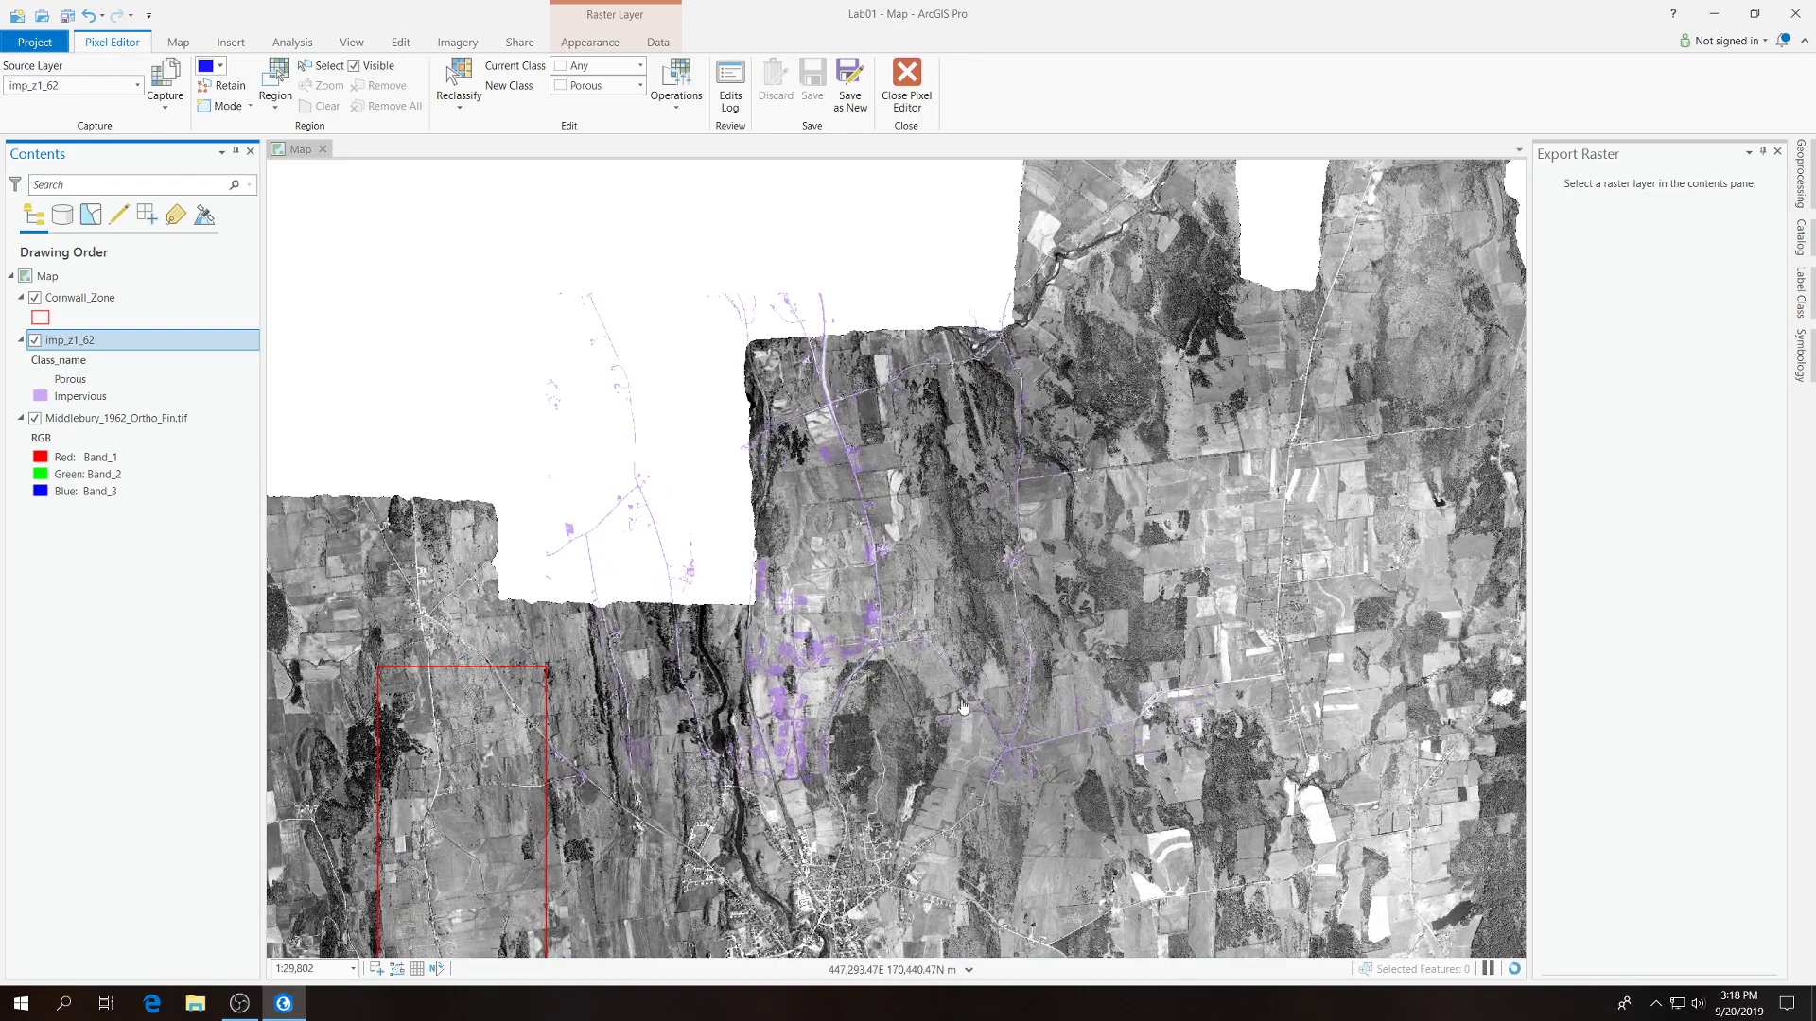
scroll(1027, 720, up, 2)
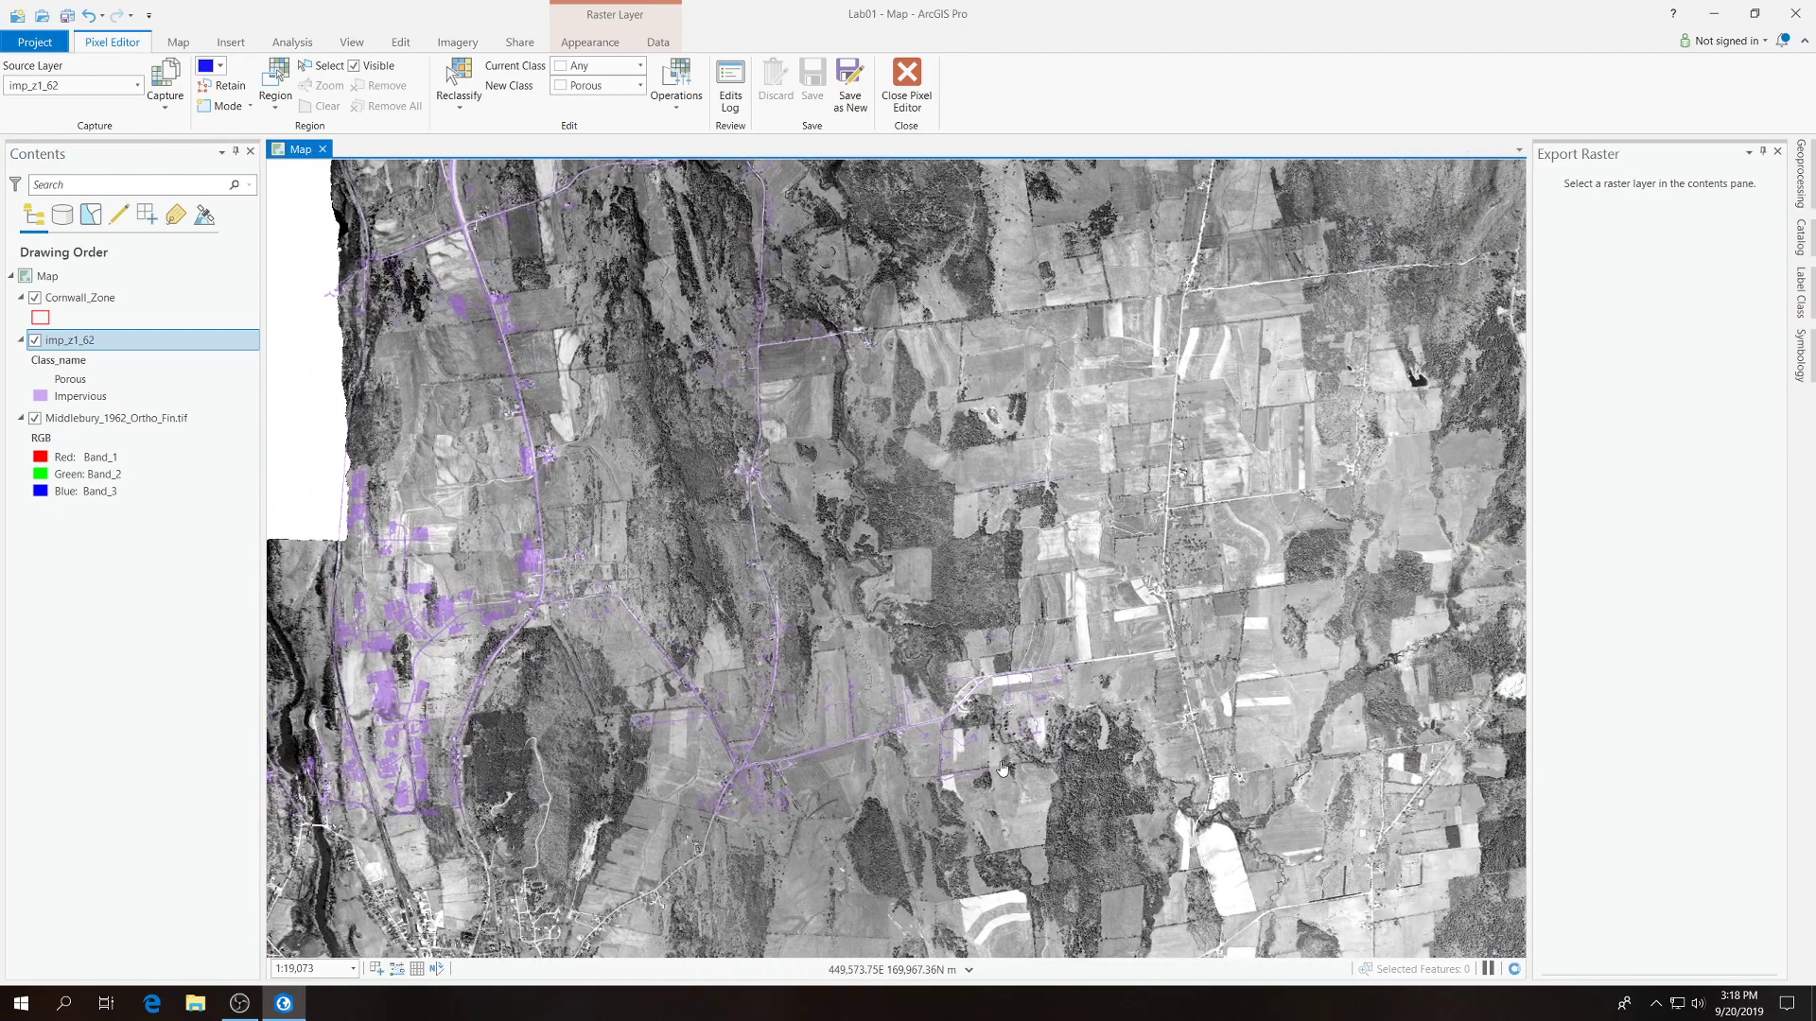
scroll(1002, 764, up, 8)
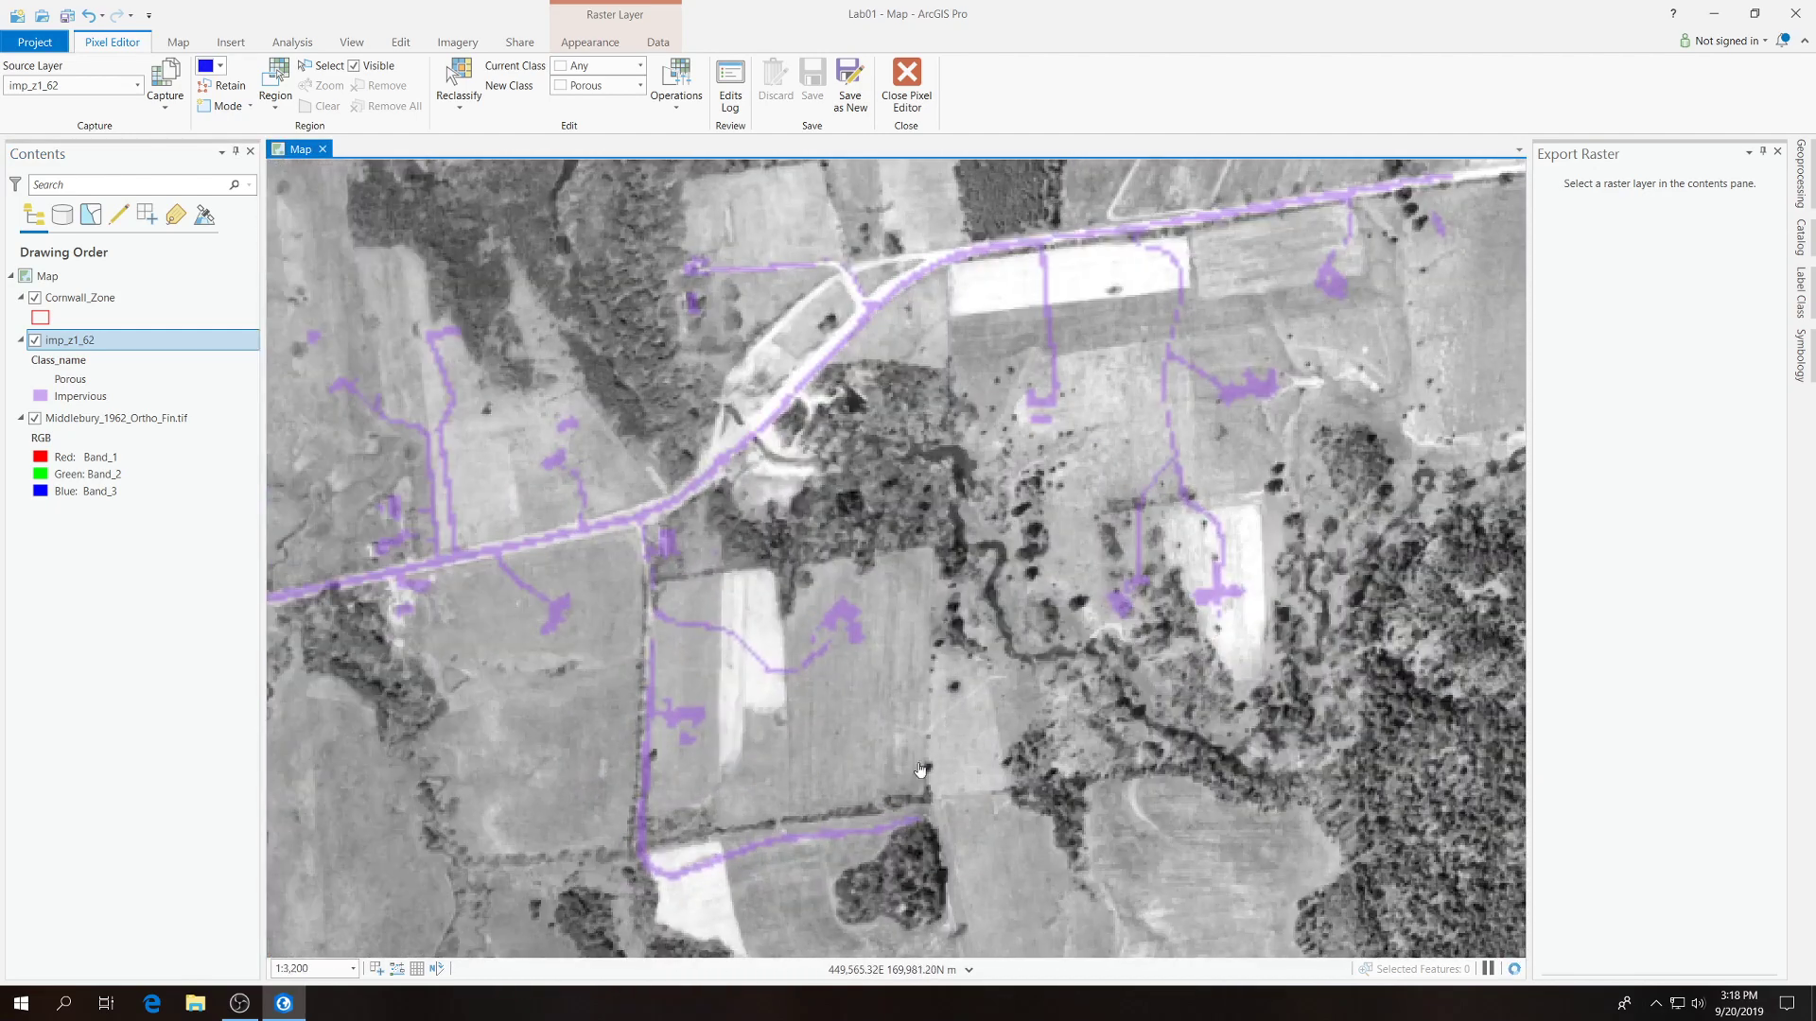
click(321, 970)
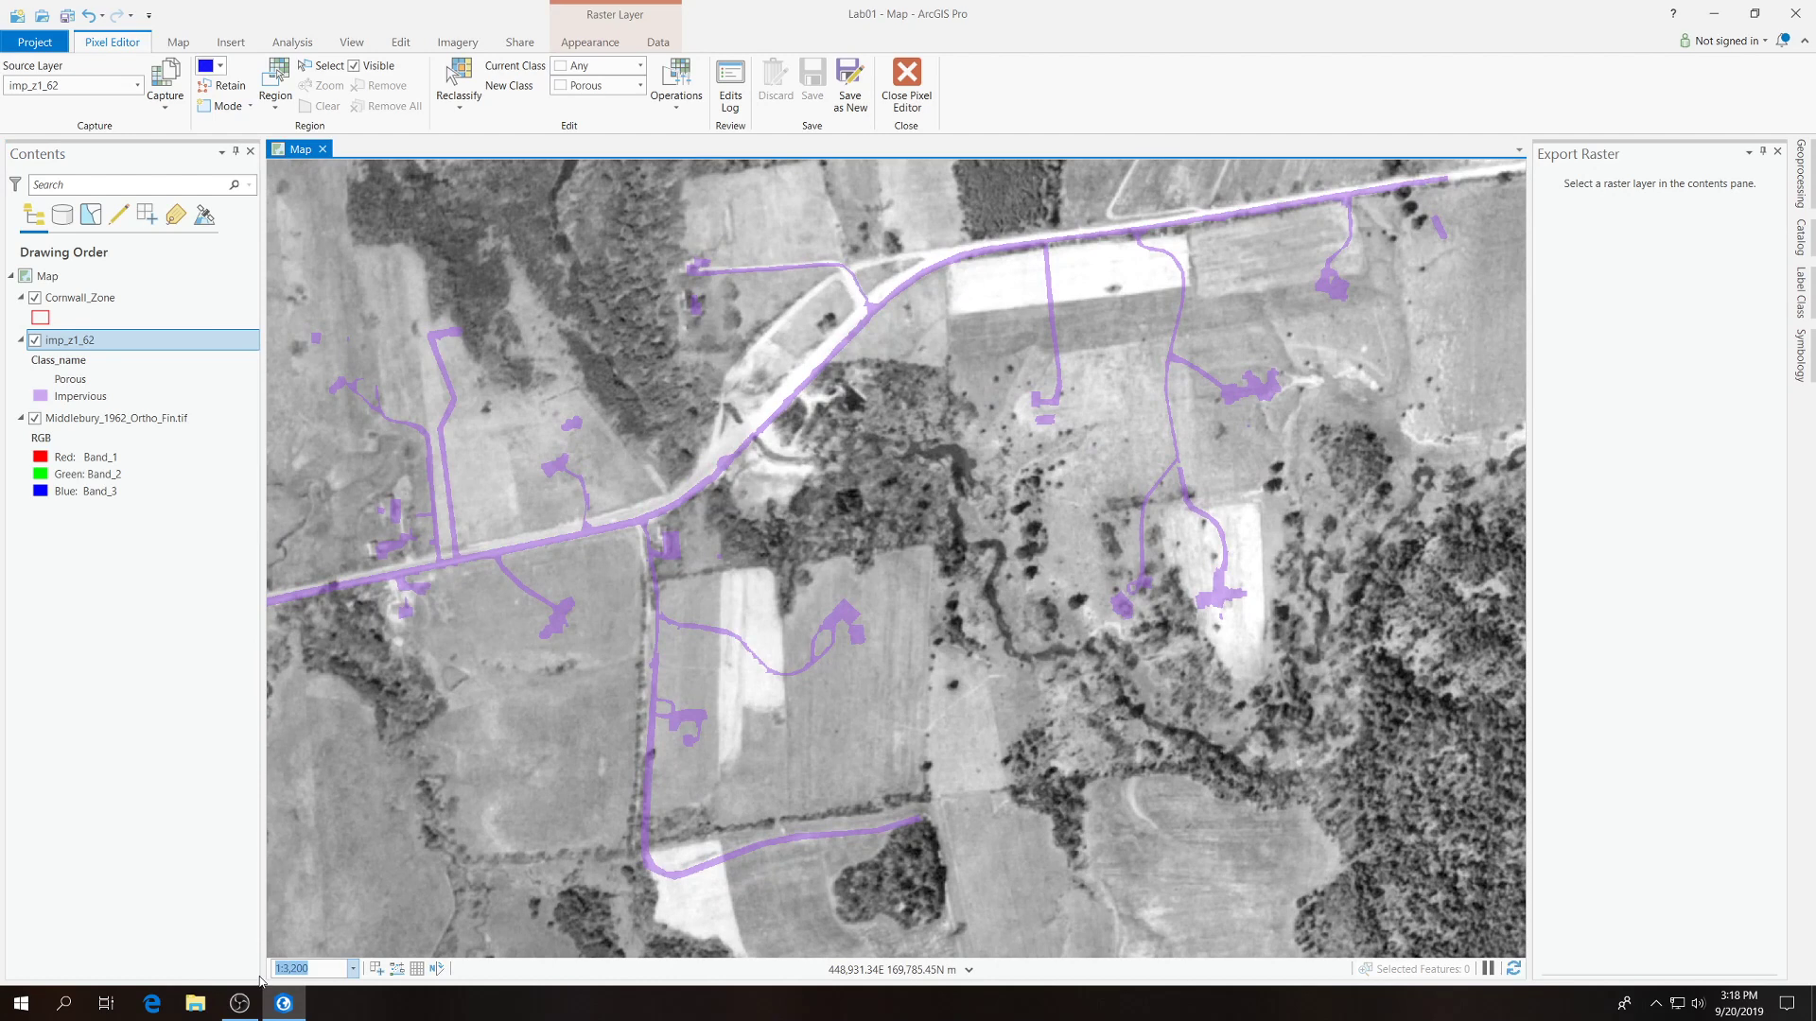
text(5,00)
text(0)
key(Return)
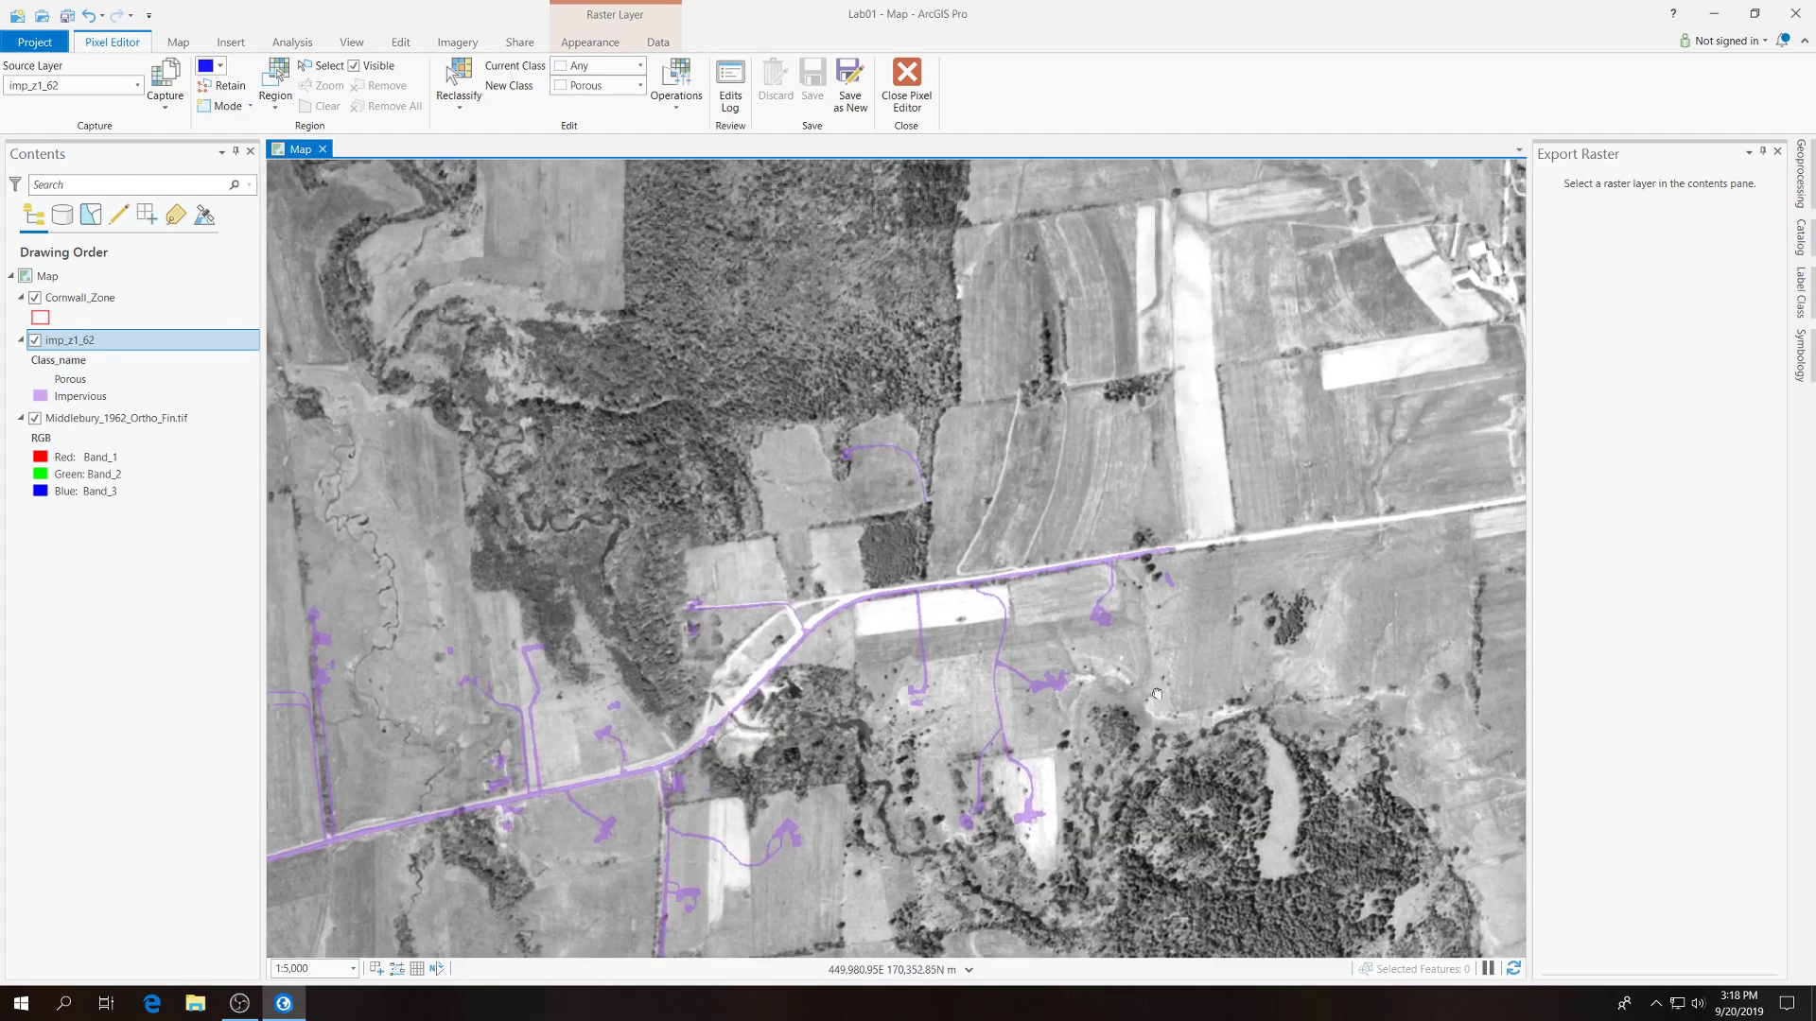
drag(1156, 695, 1284, 563)
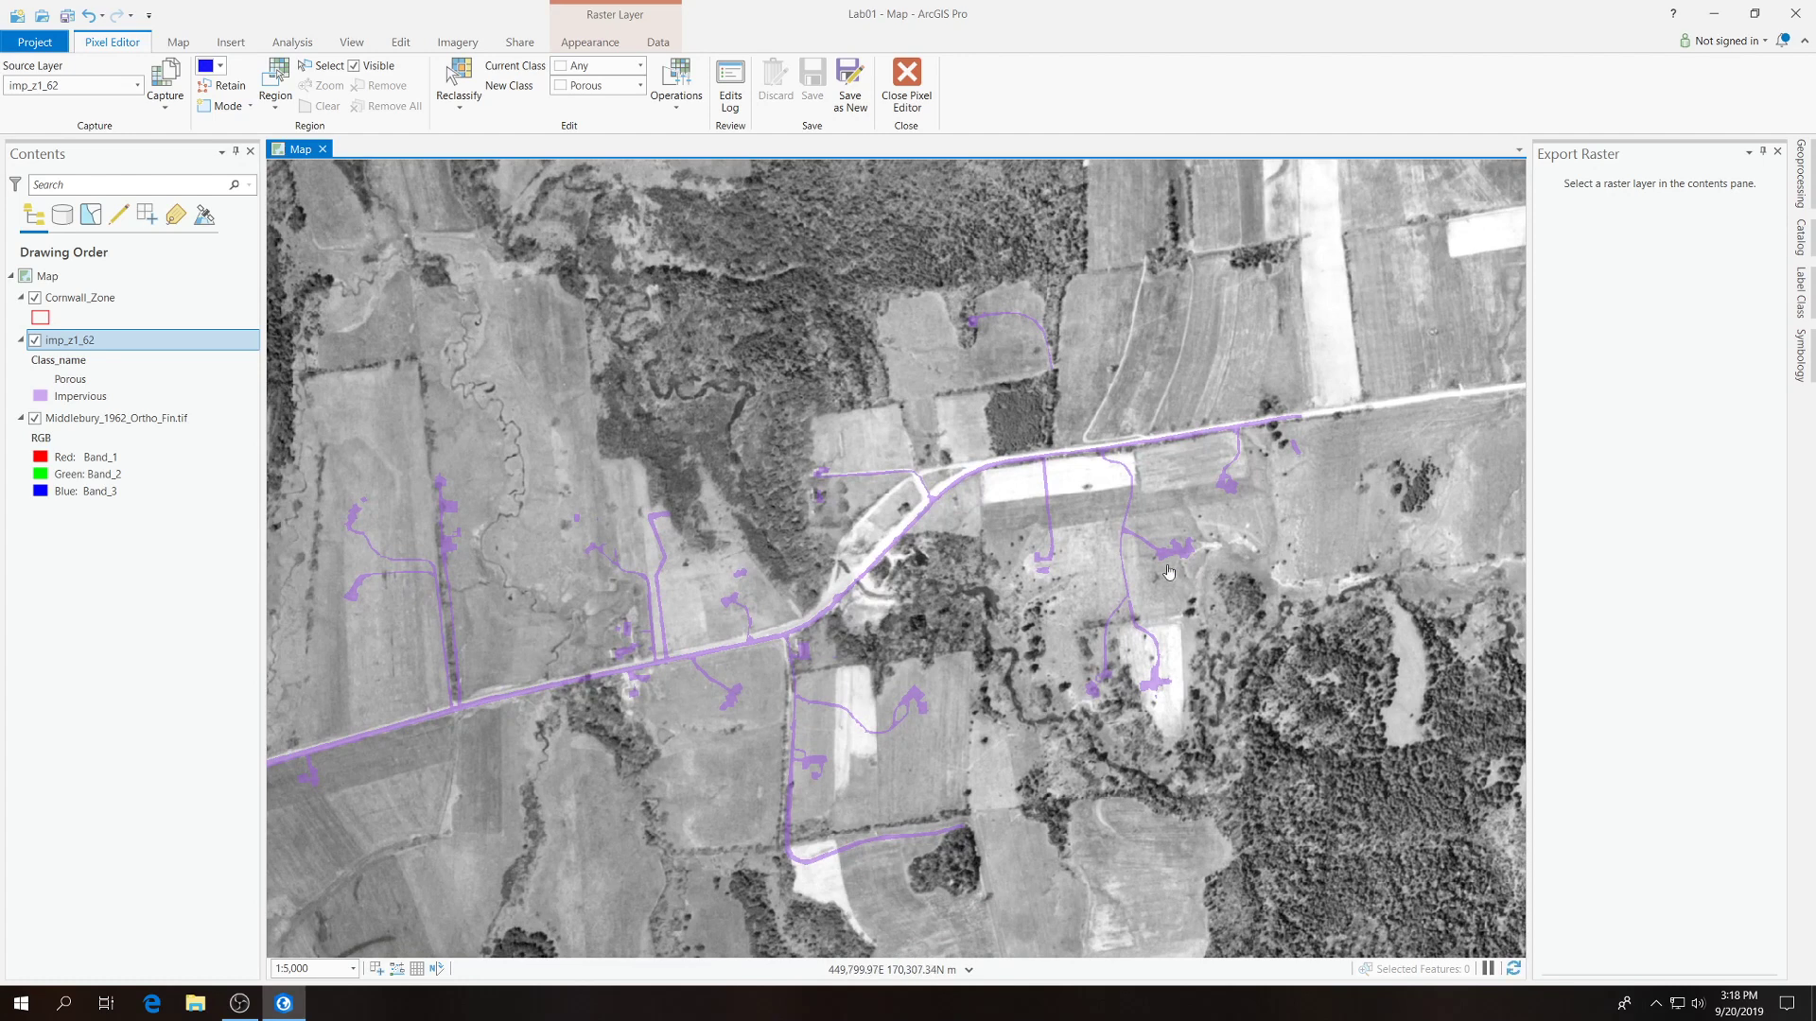
Add the zone1 feature class from Lab01.gdb to the map and symbolize it with no fill and a red outline.
click(1801, 243)
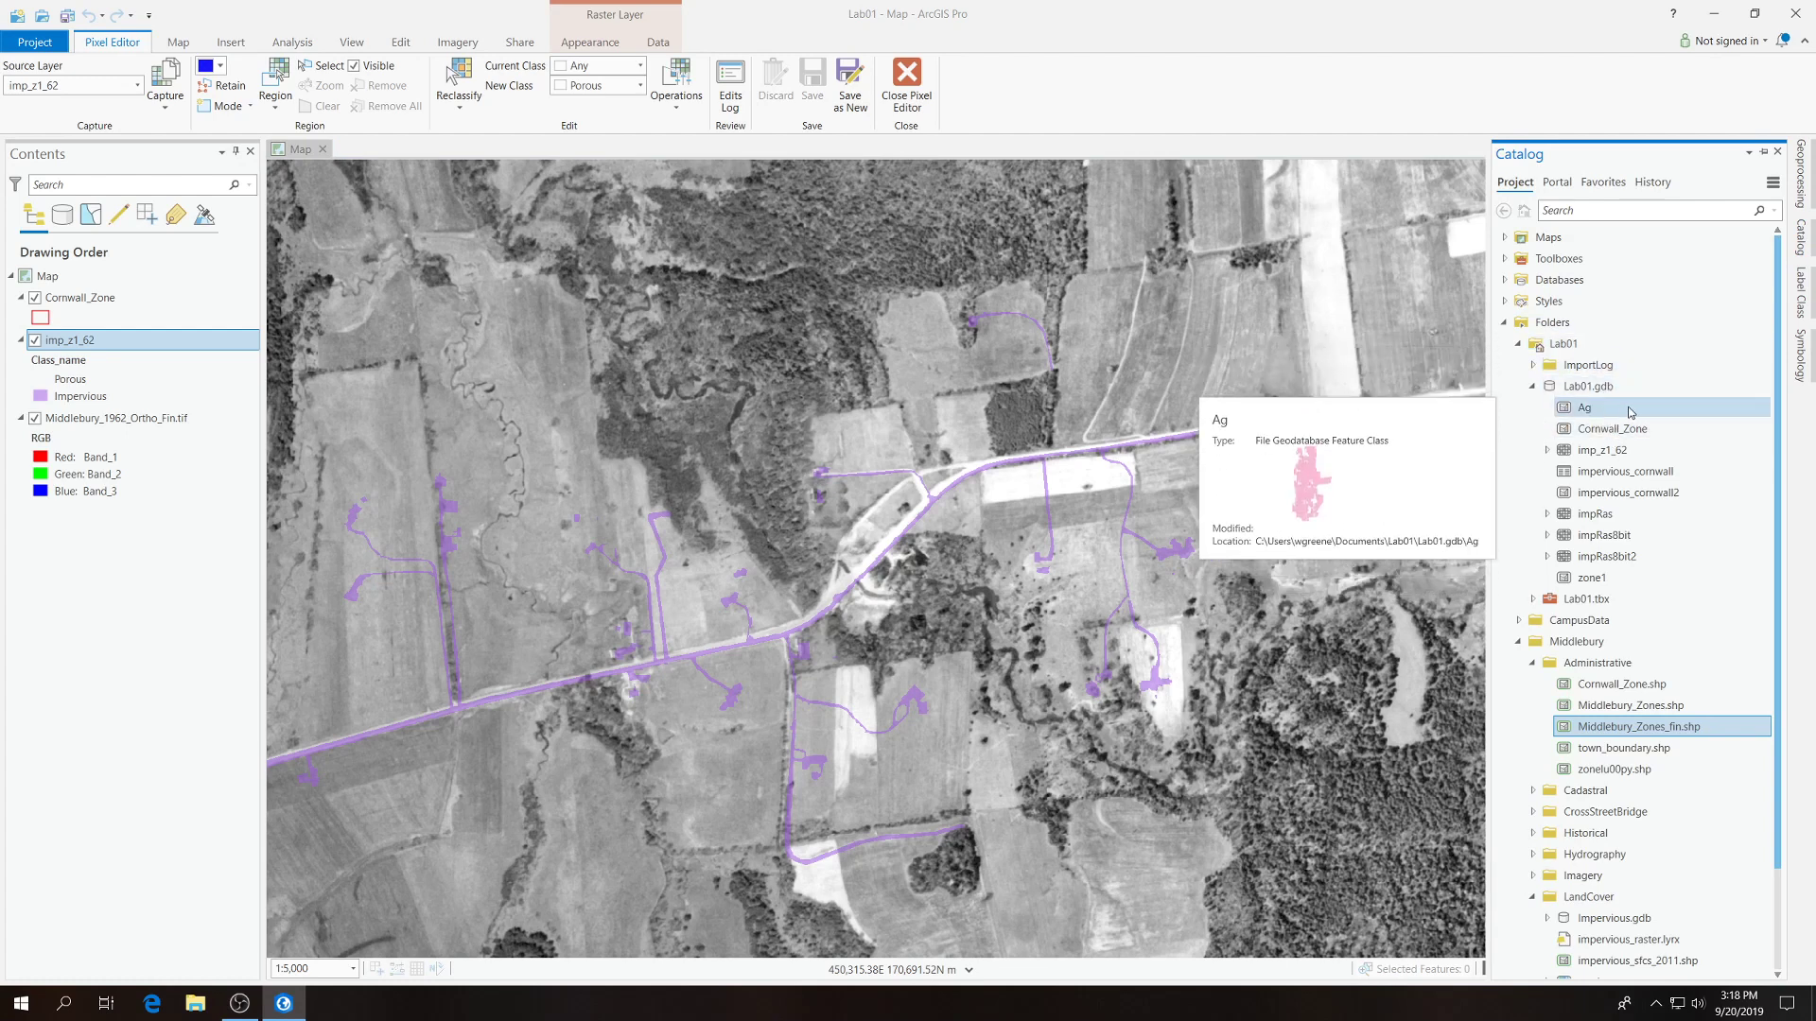
drag(1592, 578, 1208, 583)
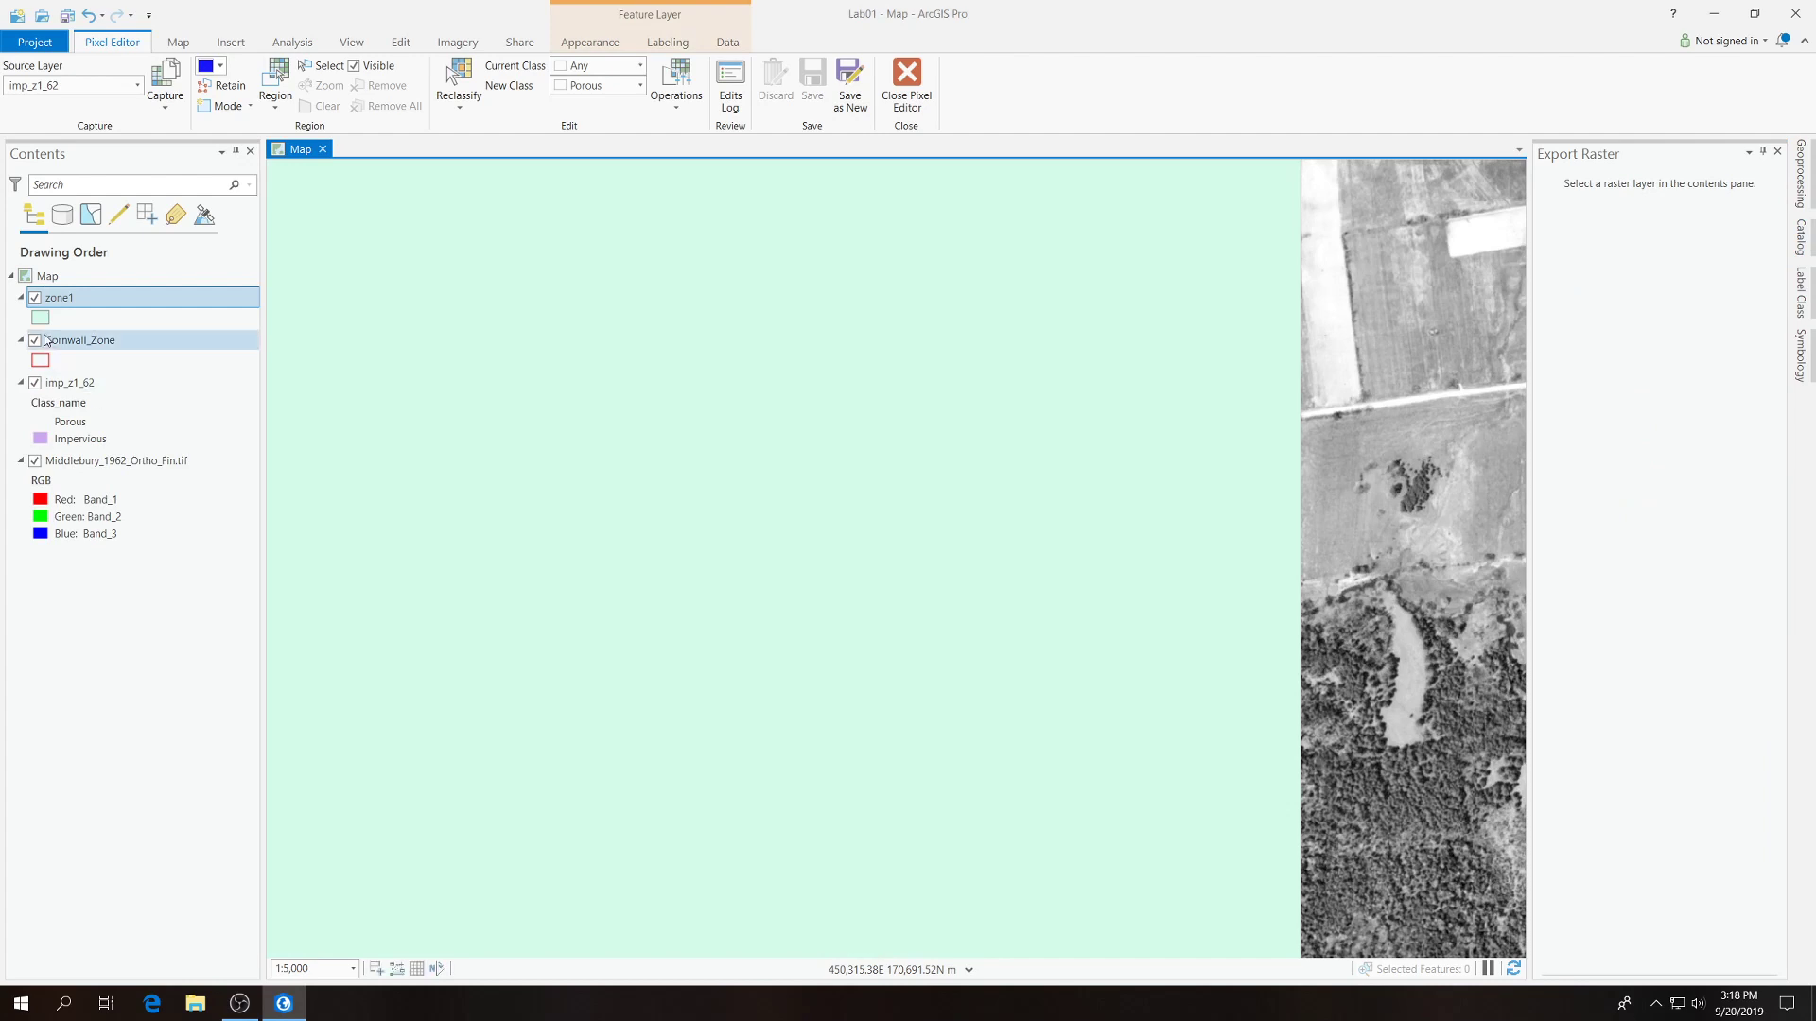
right_click(46, 321)
click(41, 320)
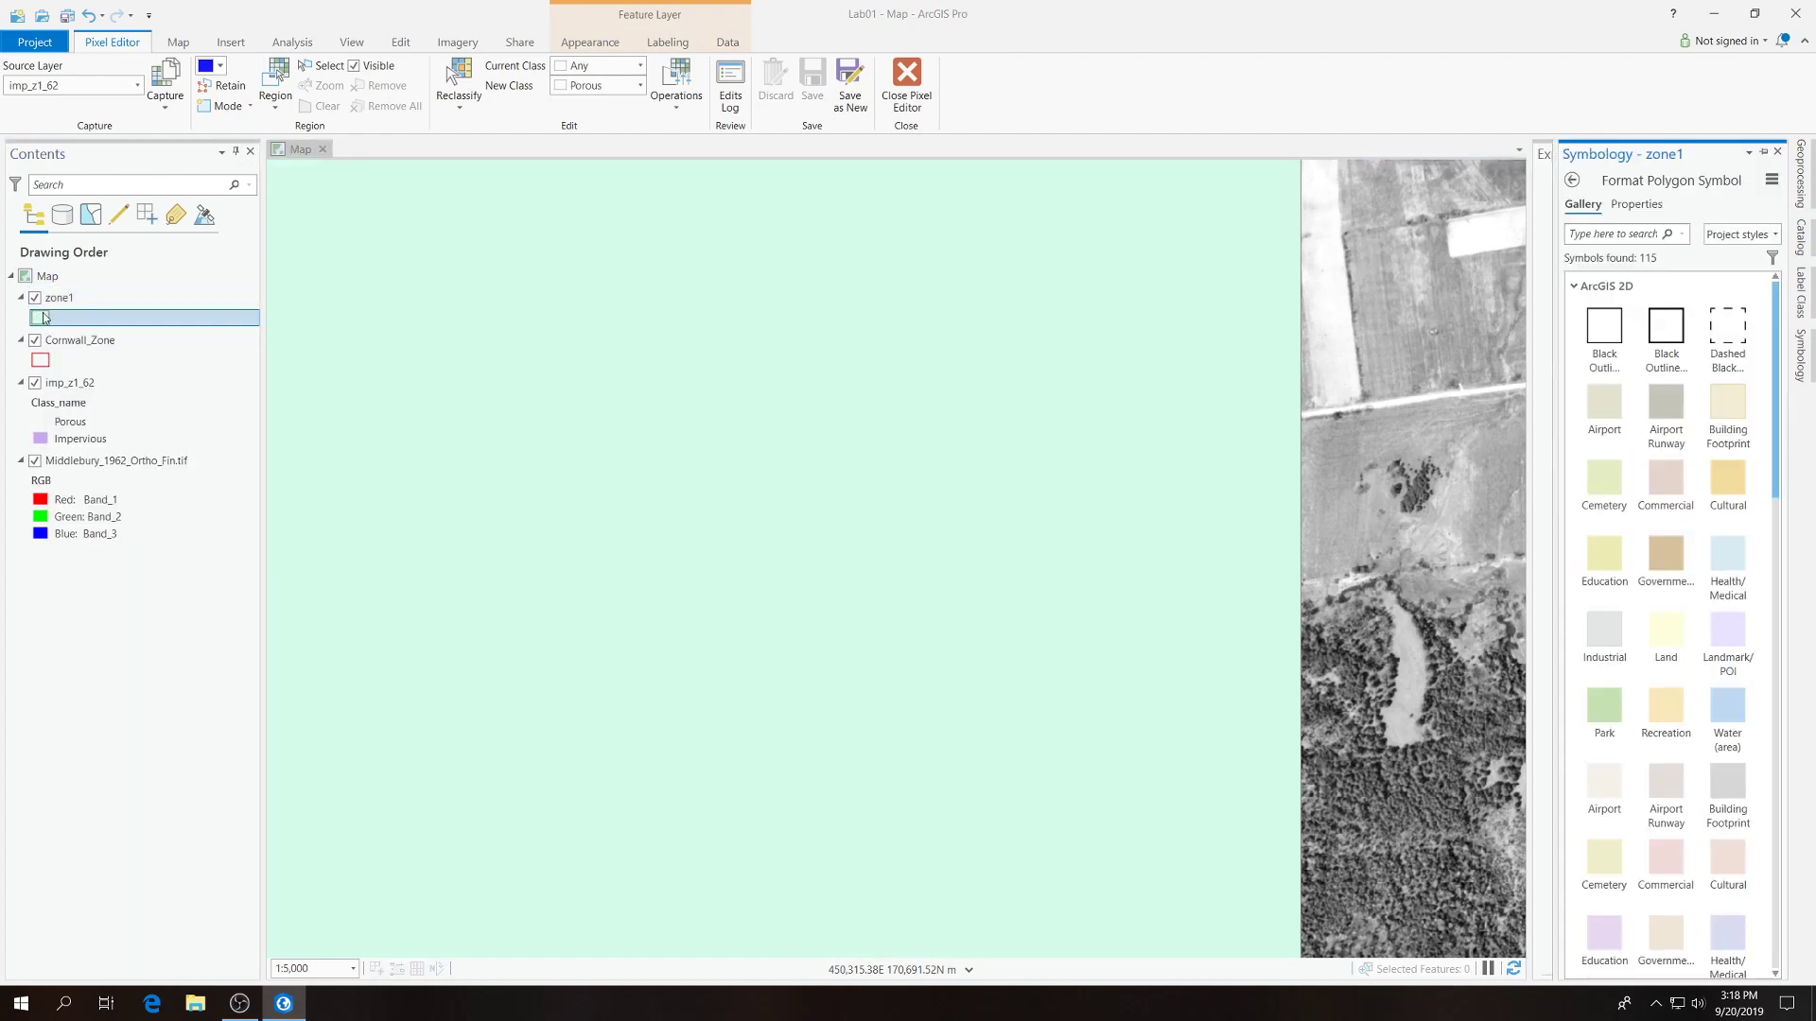
click(42, 320)
click(1624, 205)
click(1775, 312)
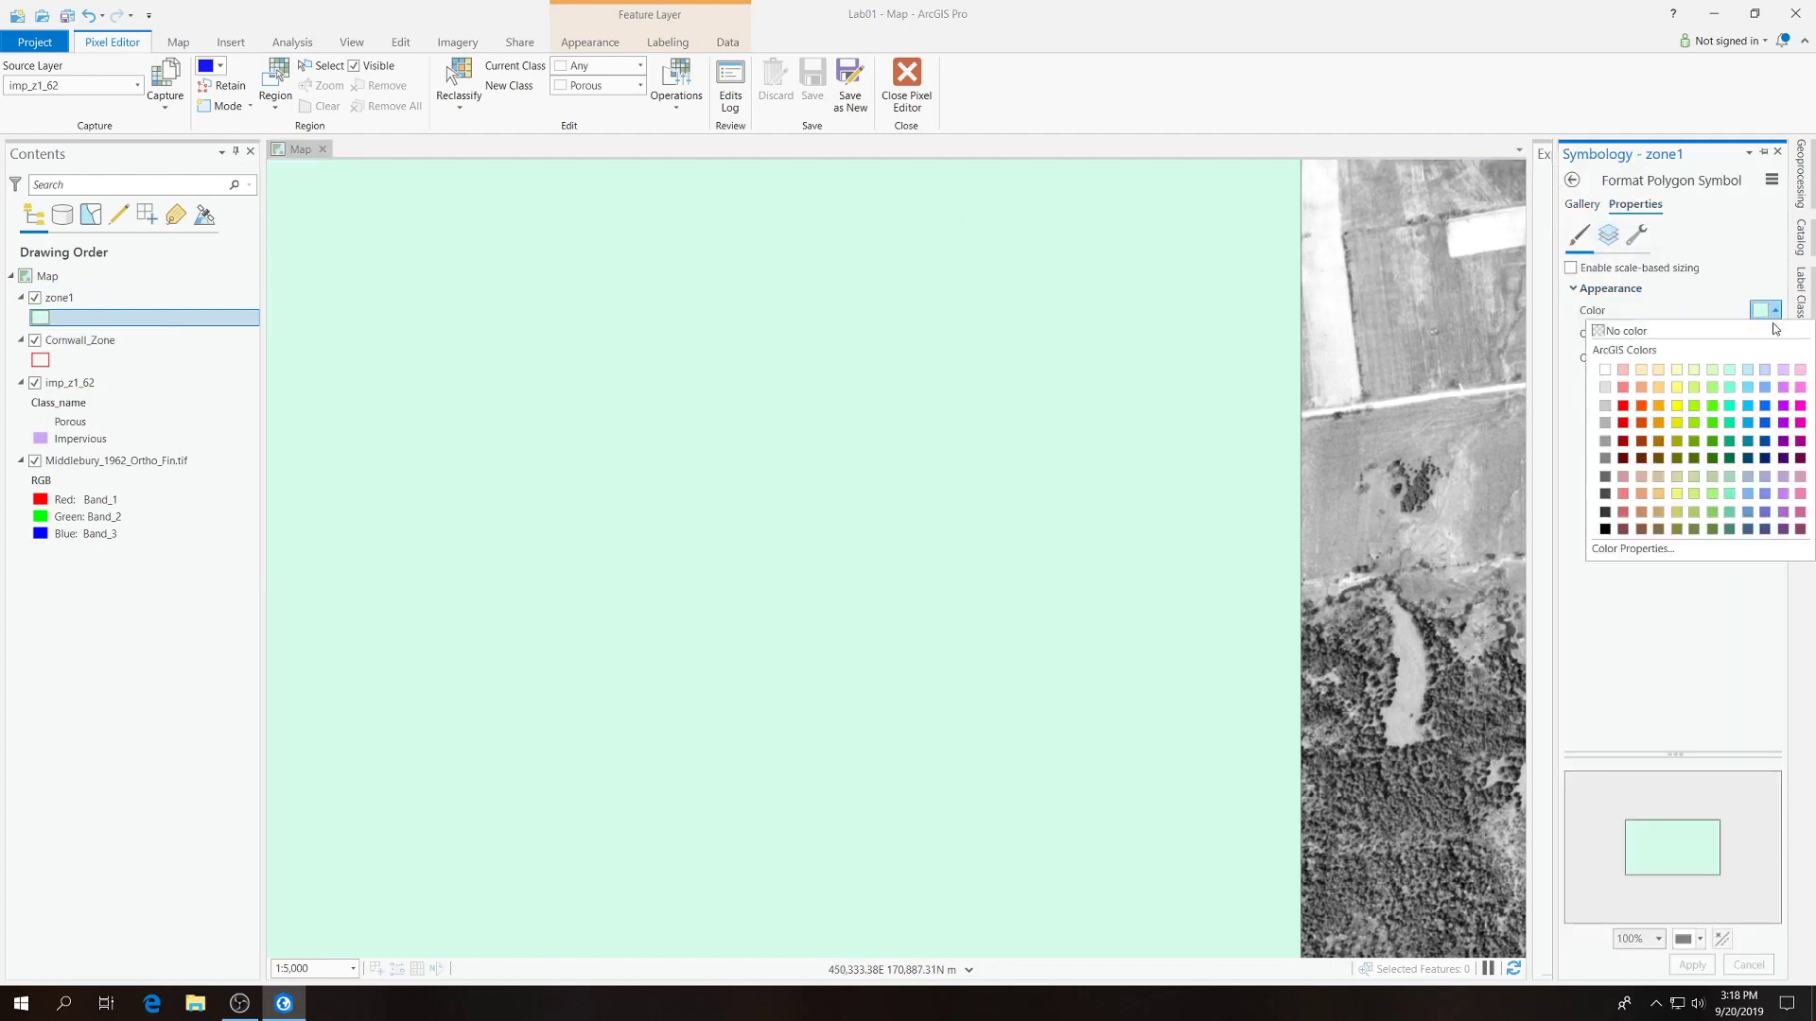
click(1617, 333)
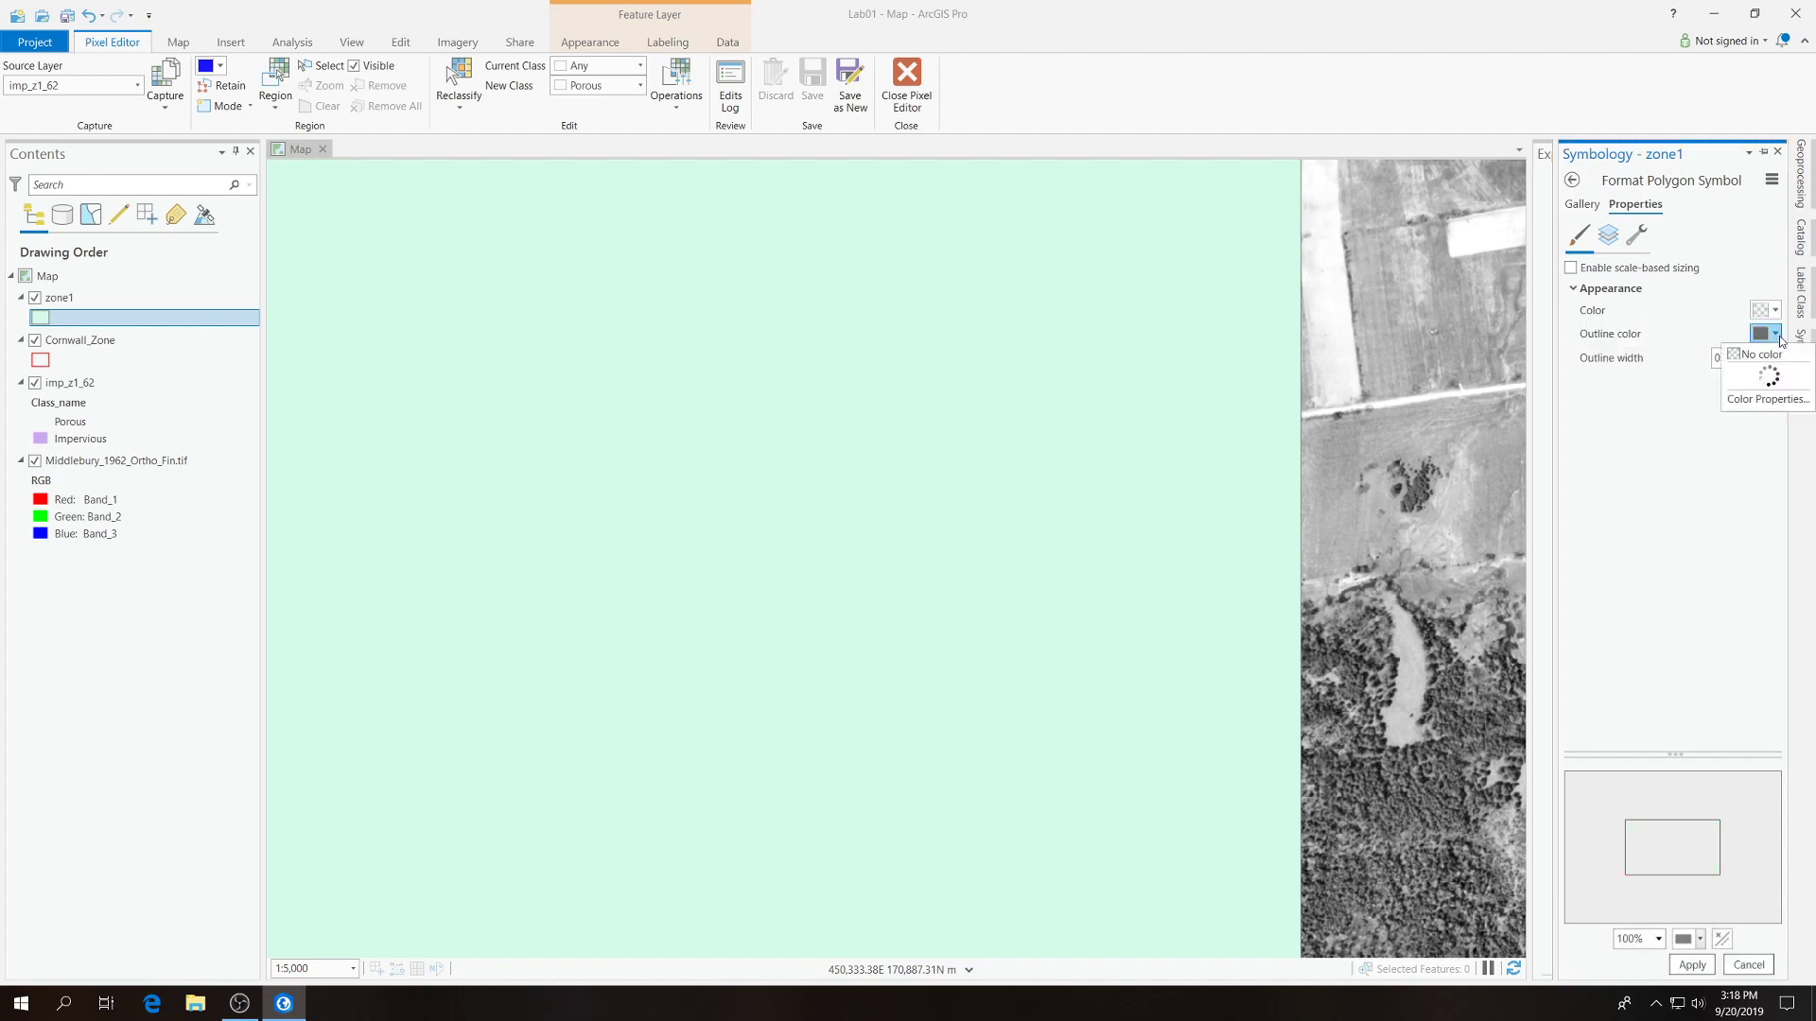
click(1774, 335)
click(1624, 448)
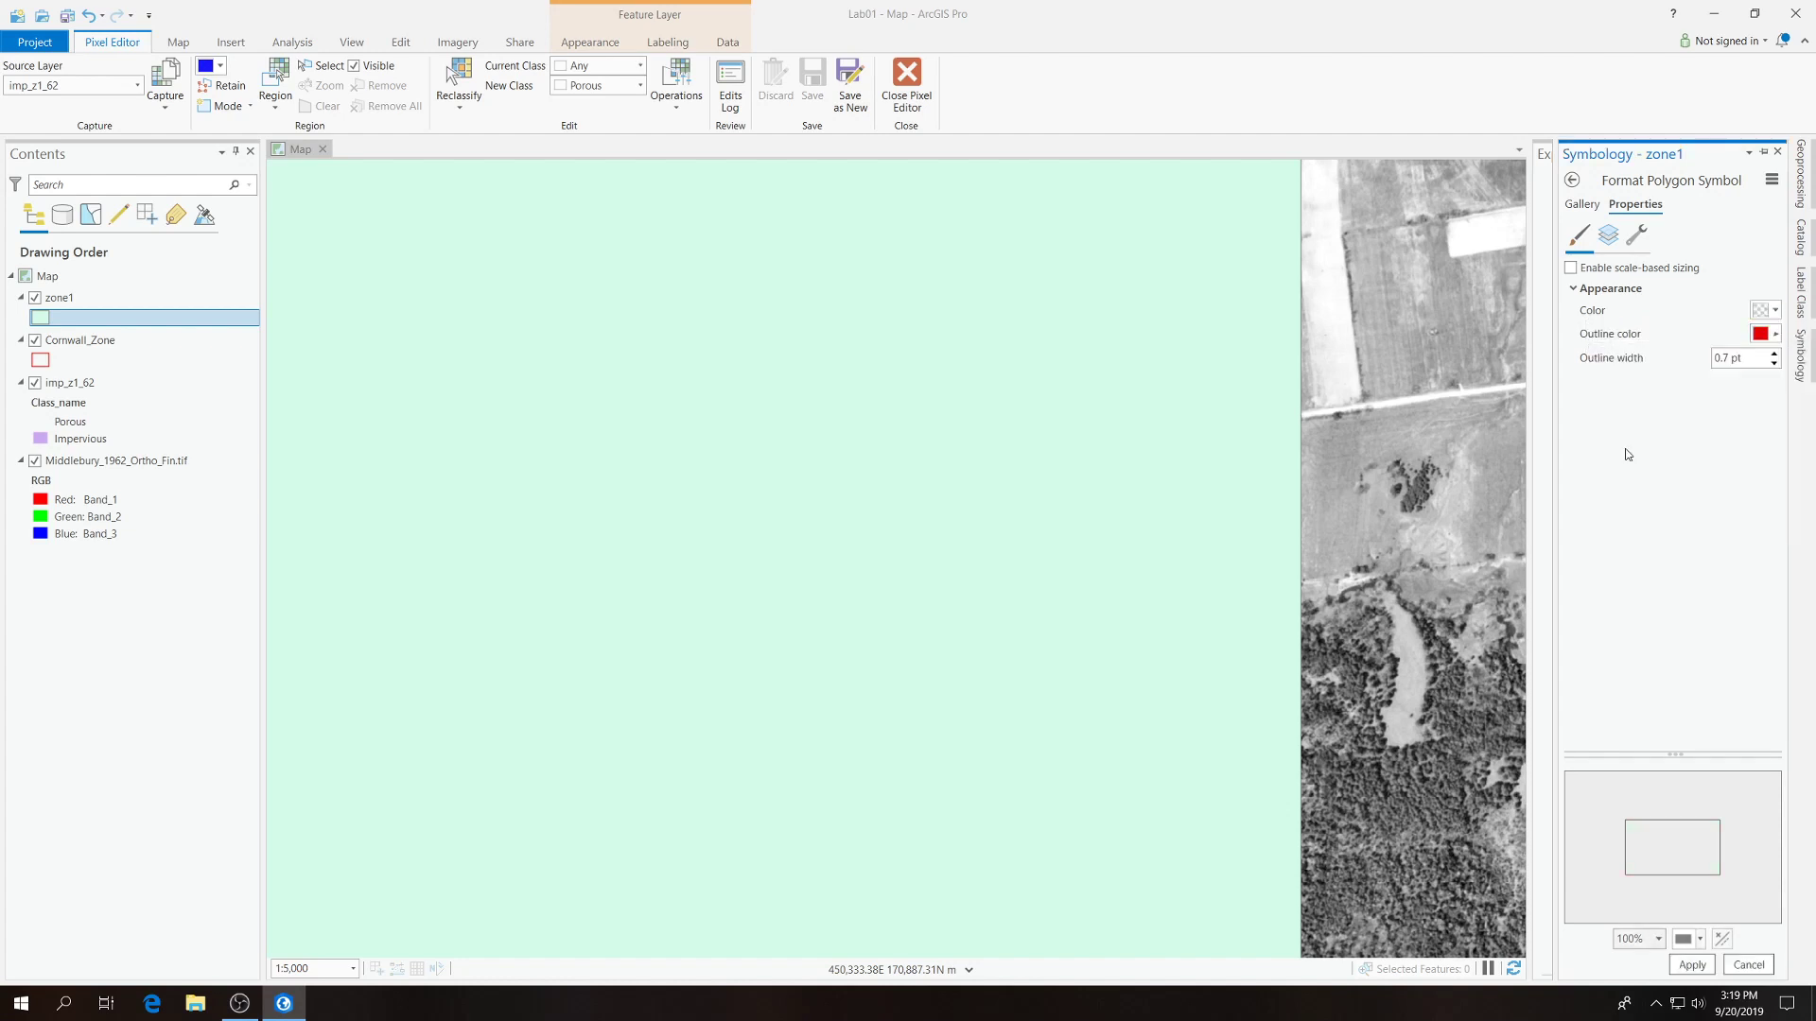
click(1702, 967)
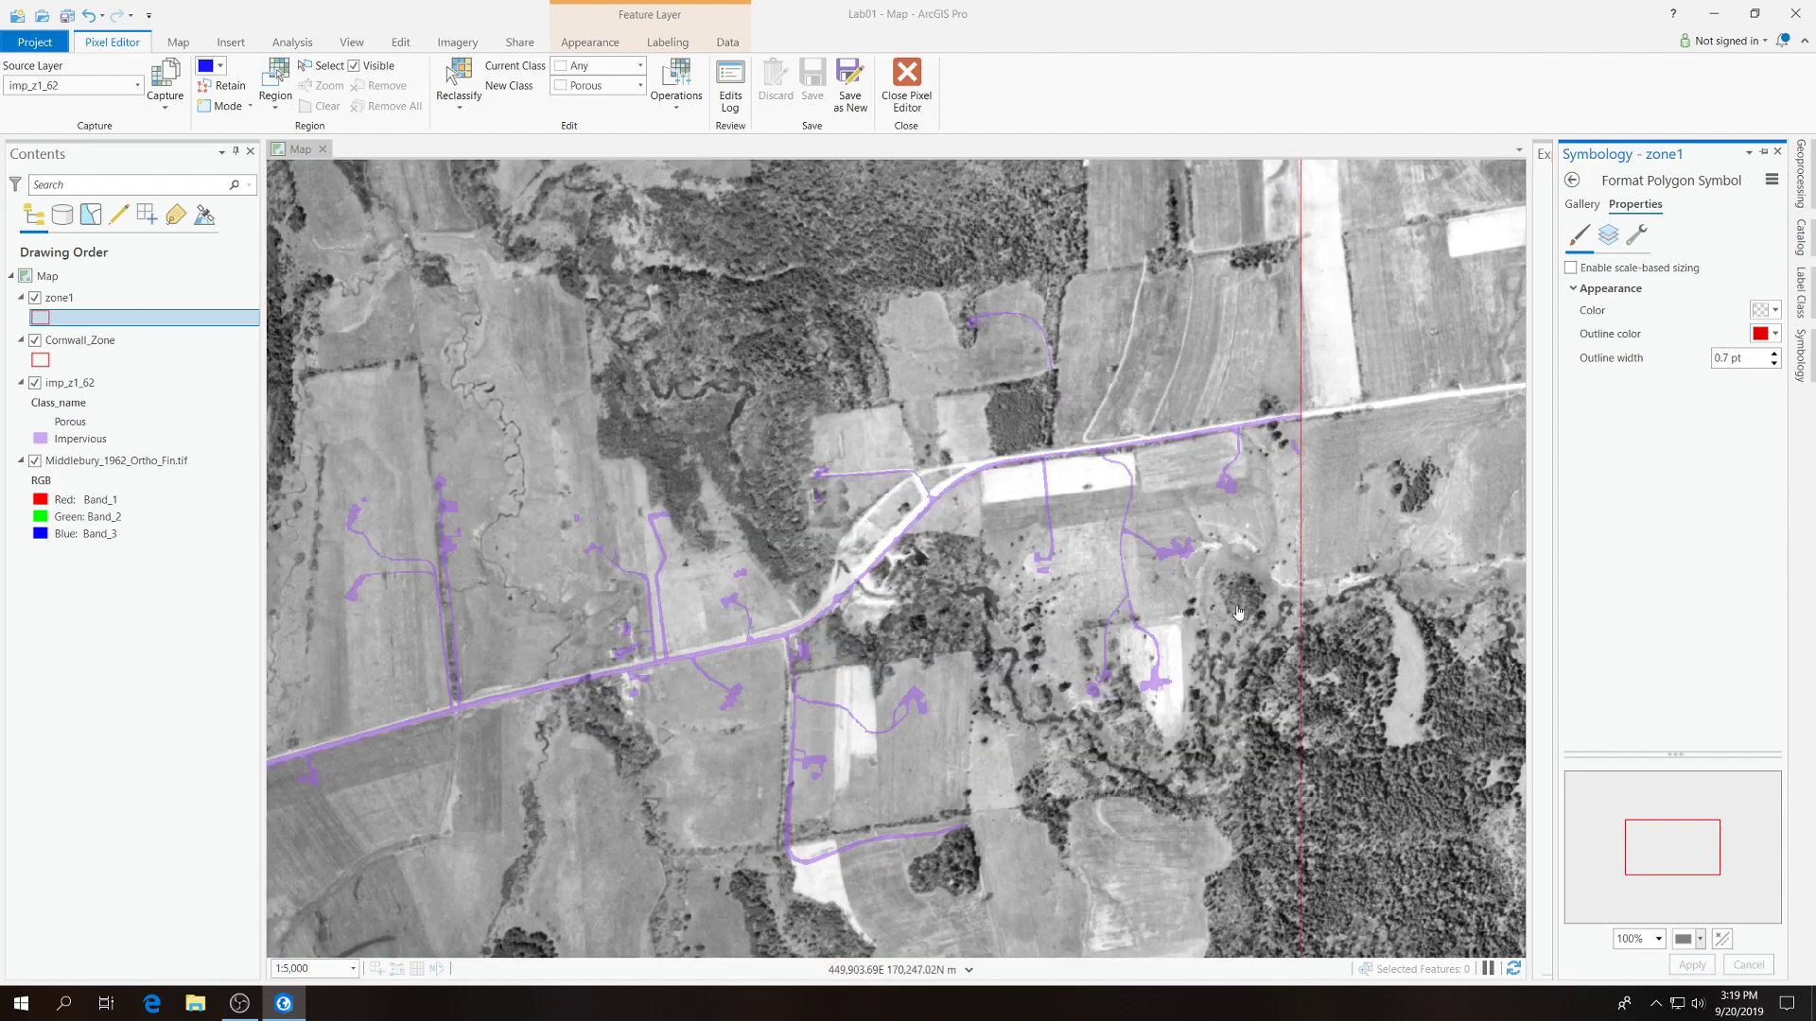
Activate Reclassify Region for the imp_z1_62 layer near the southeast corner of zone1.
click(1071, 560)
drag(1071, 560, 893, 508)
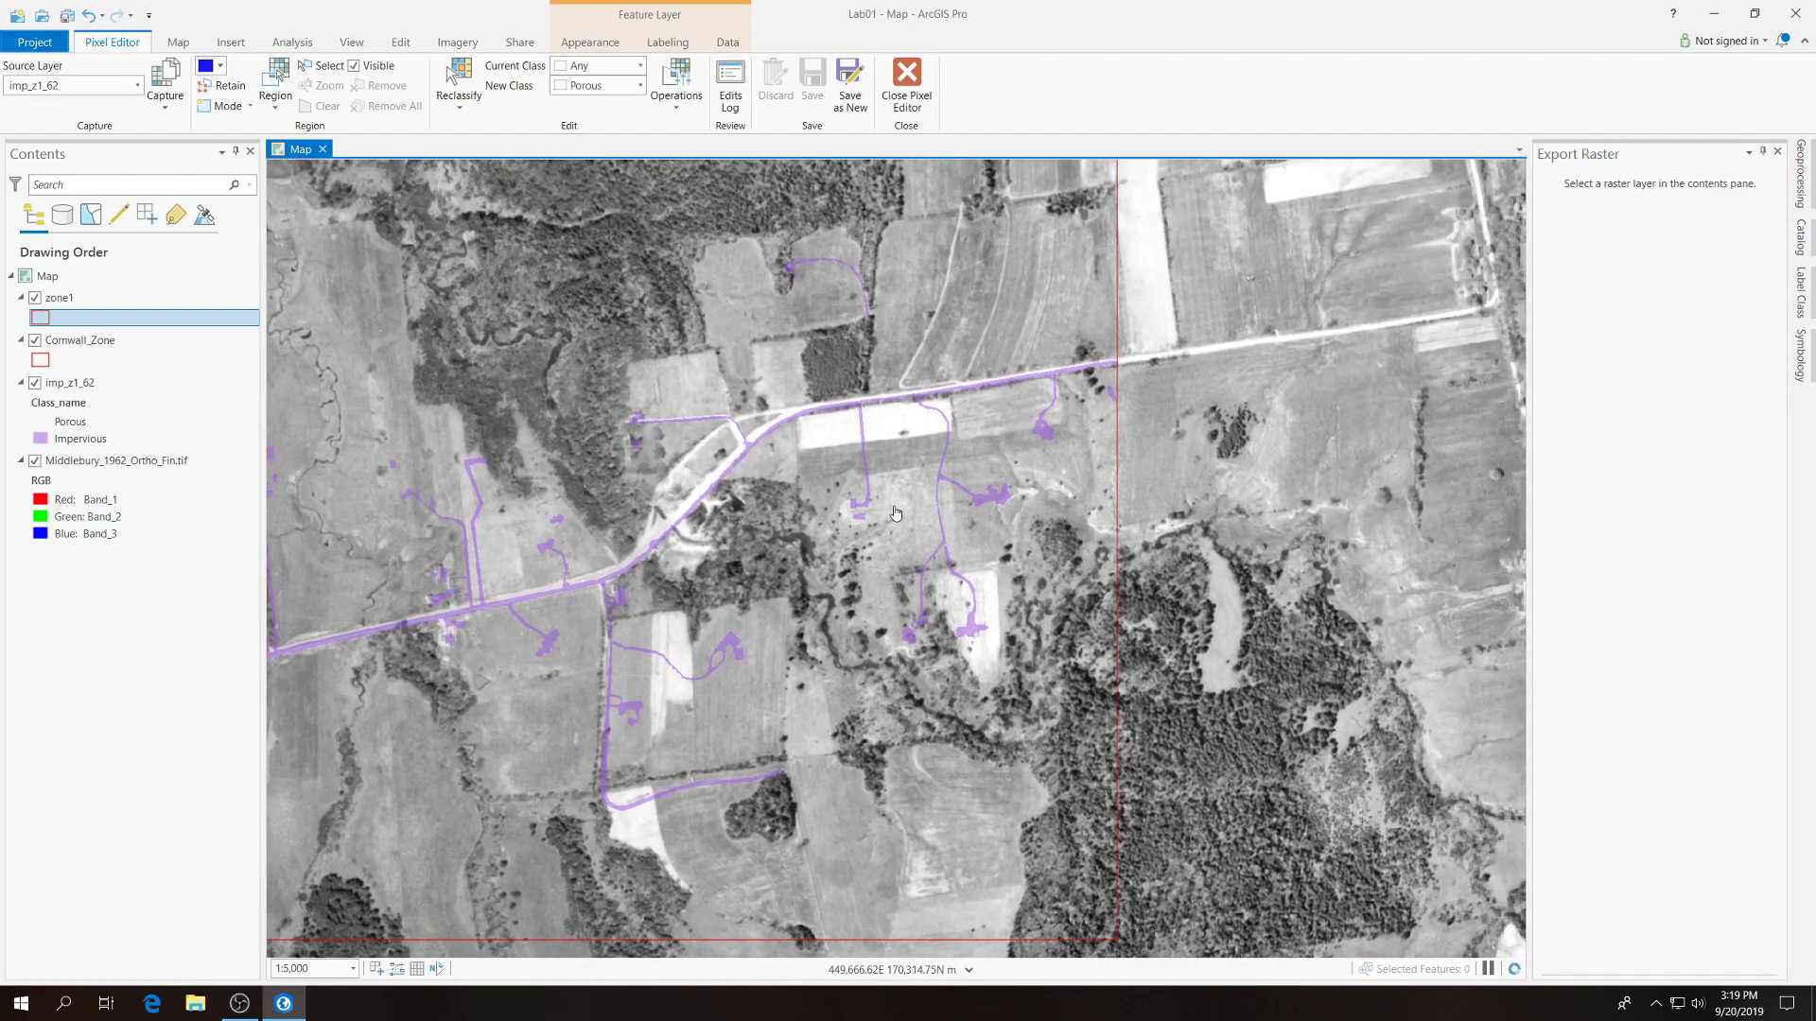
click(69, 383)
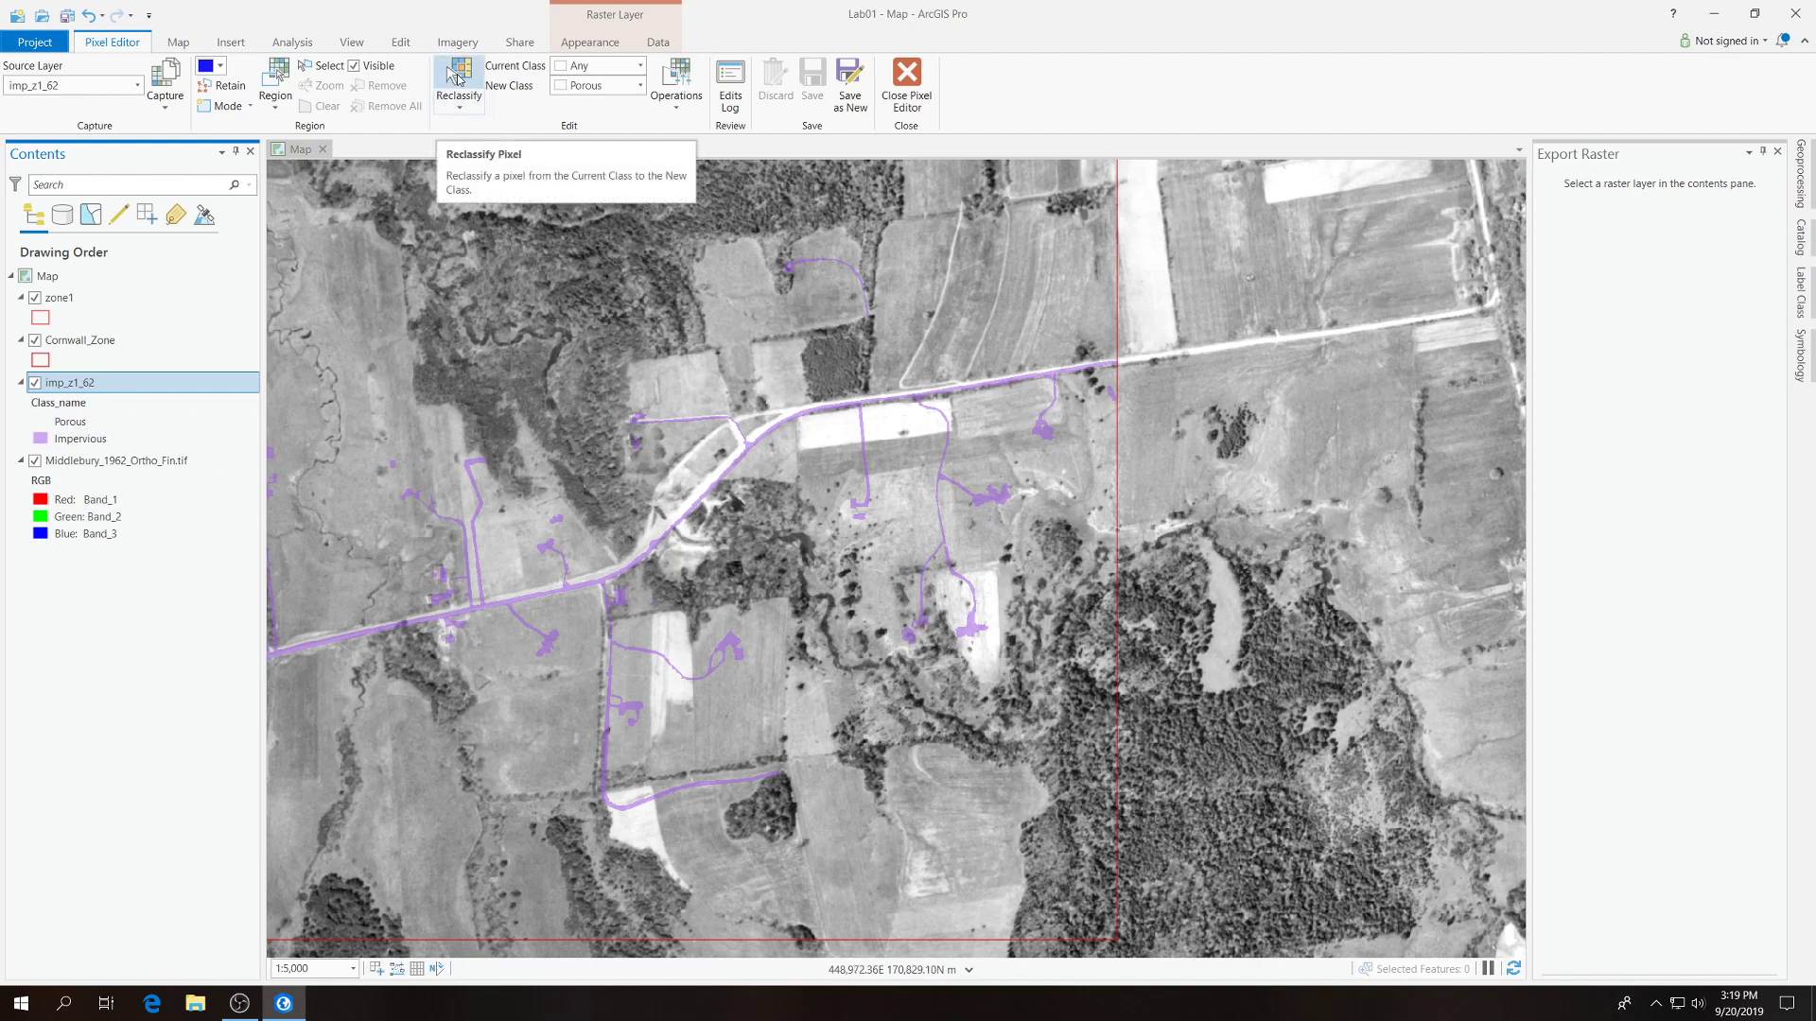
click(459, 90)
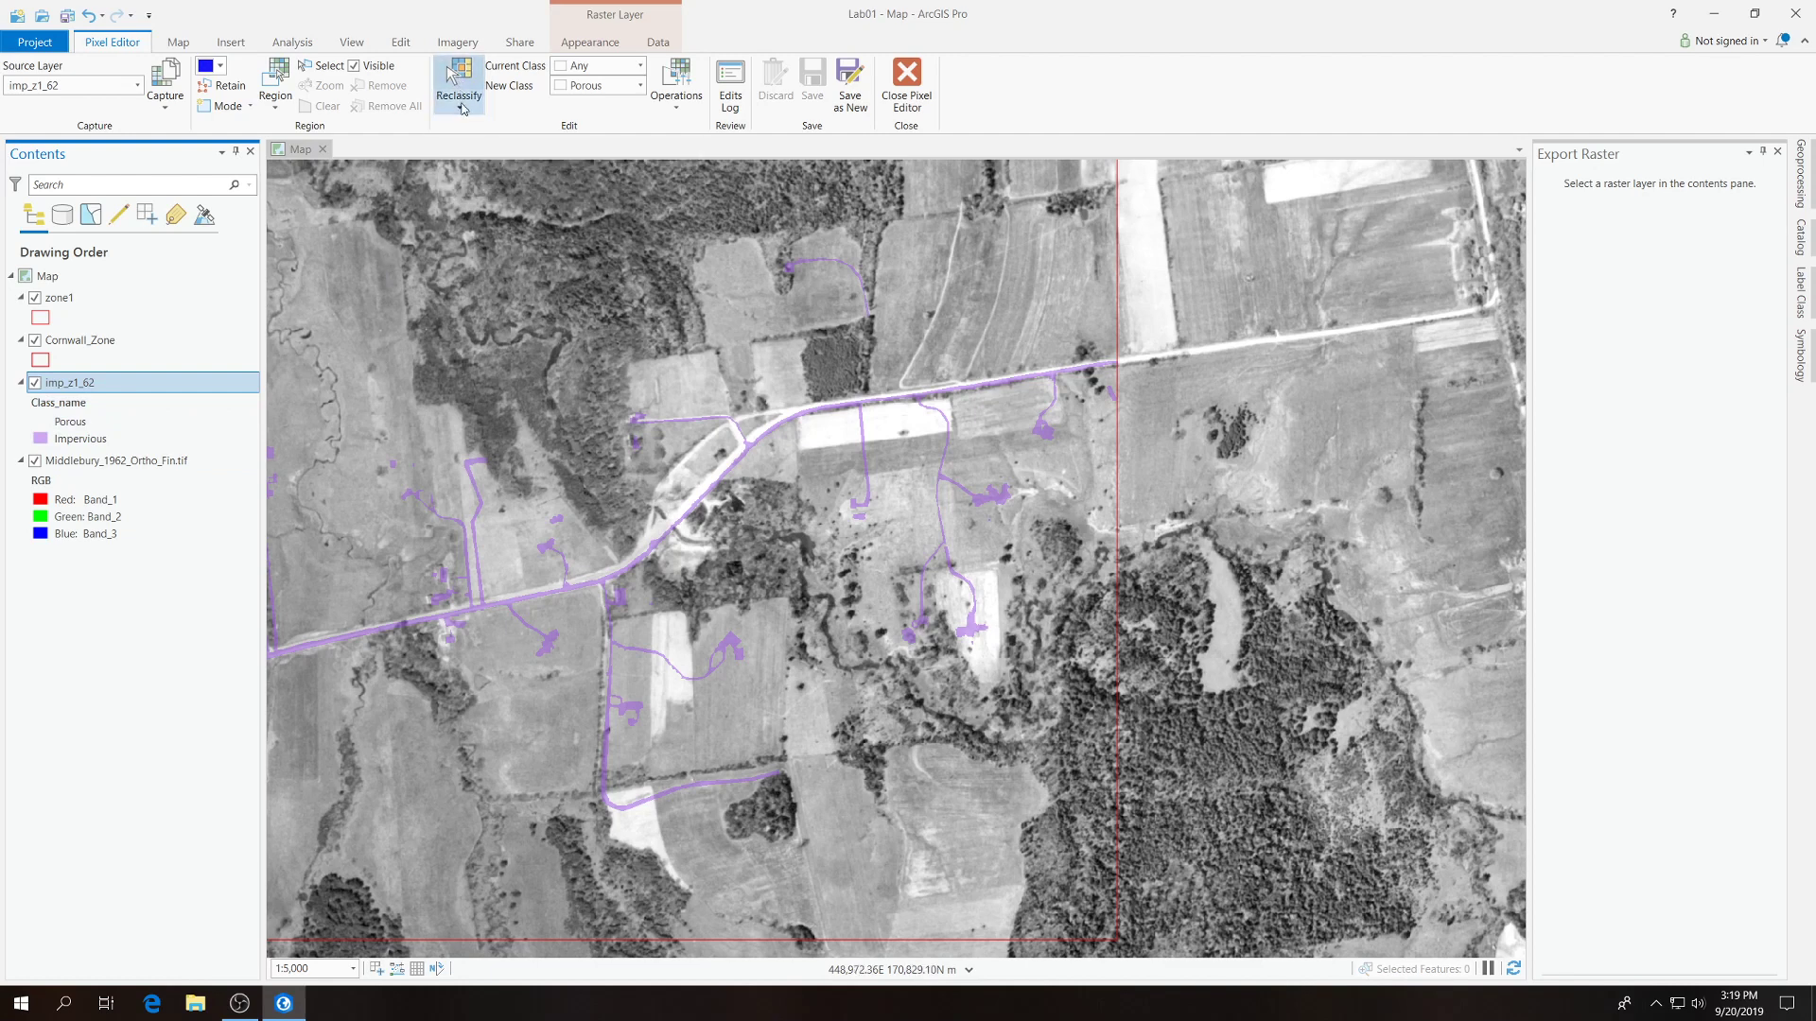
click(463, 108)
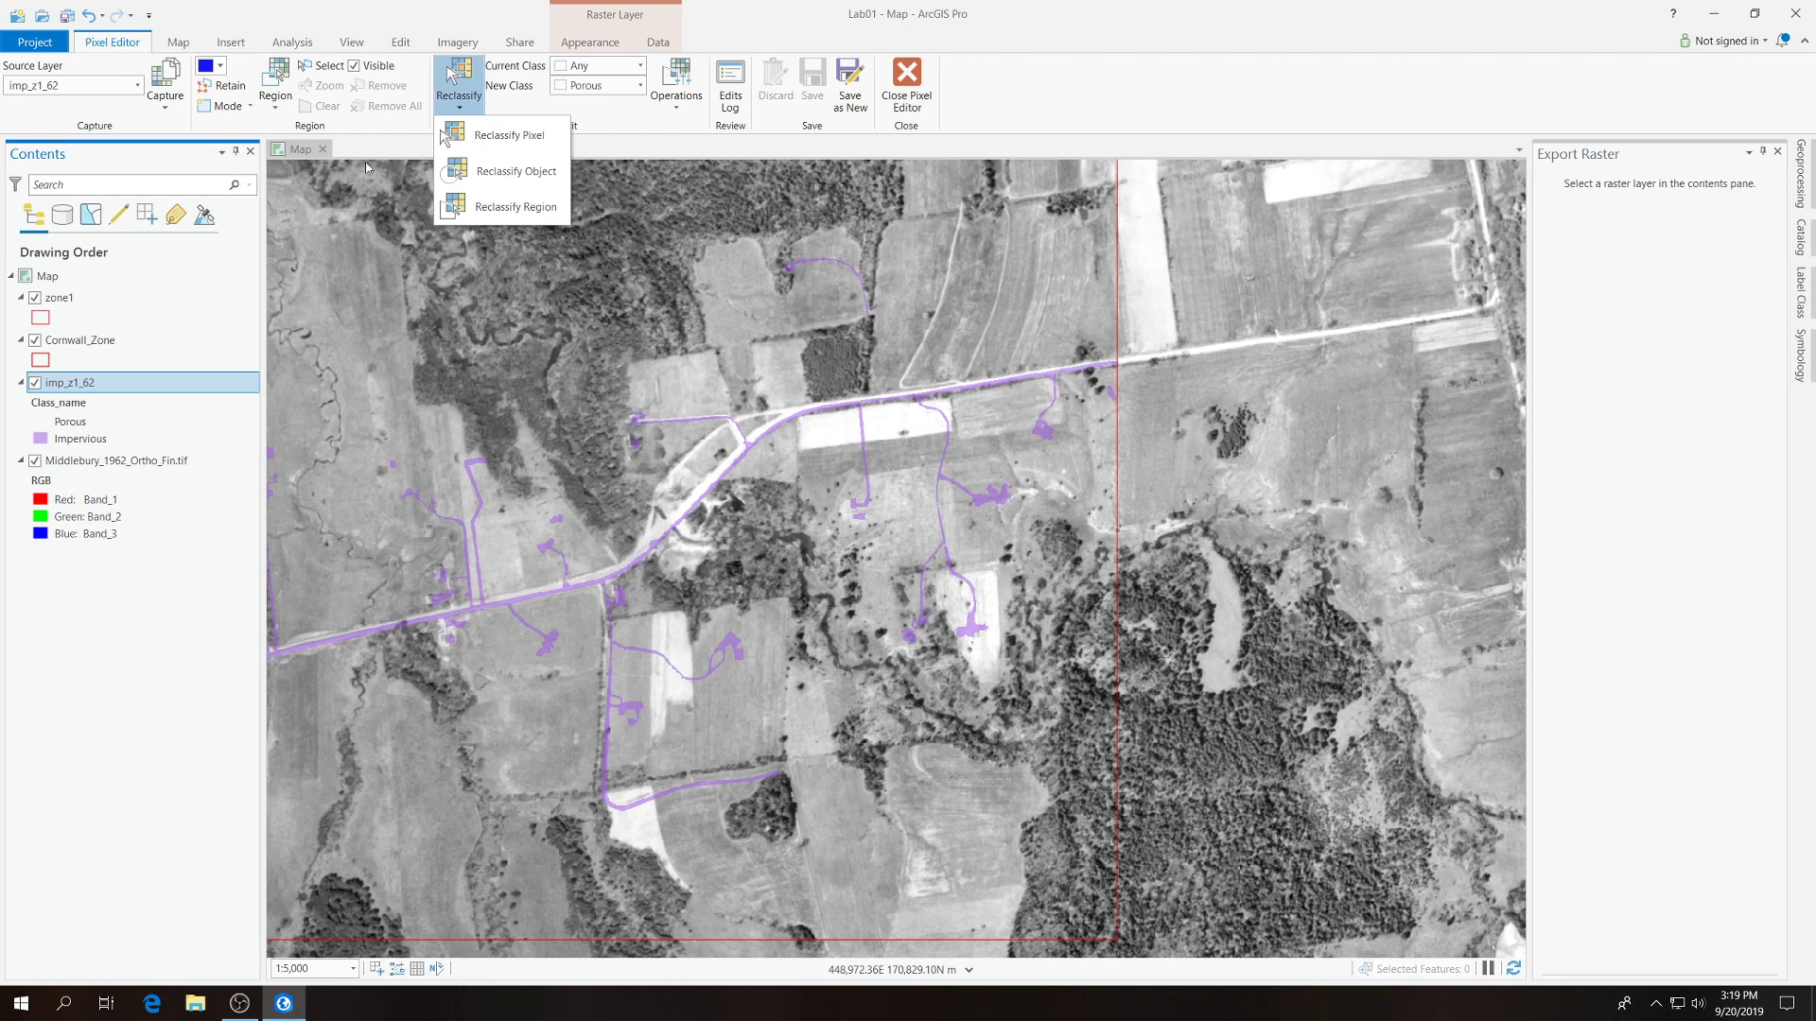
click(501, 207)
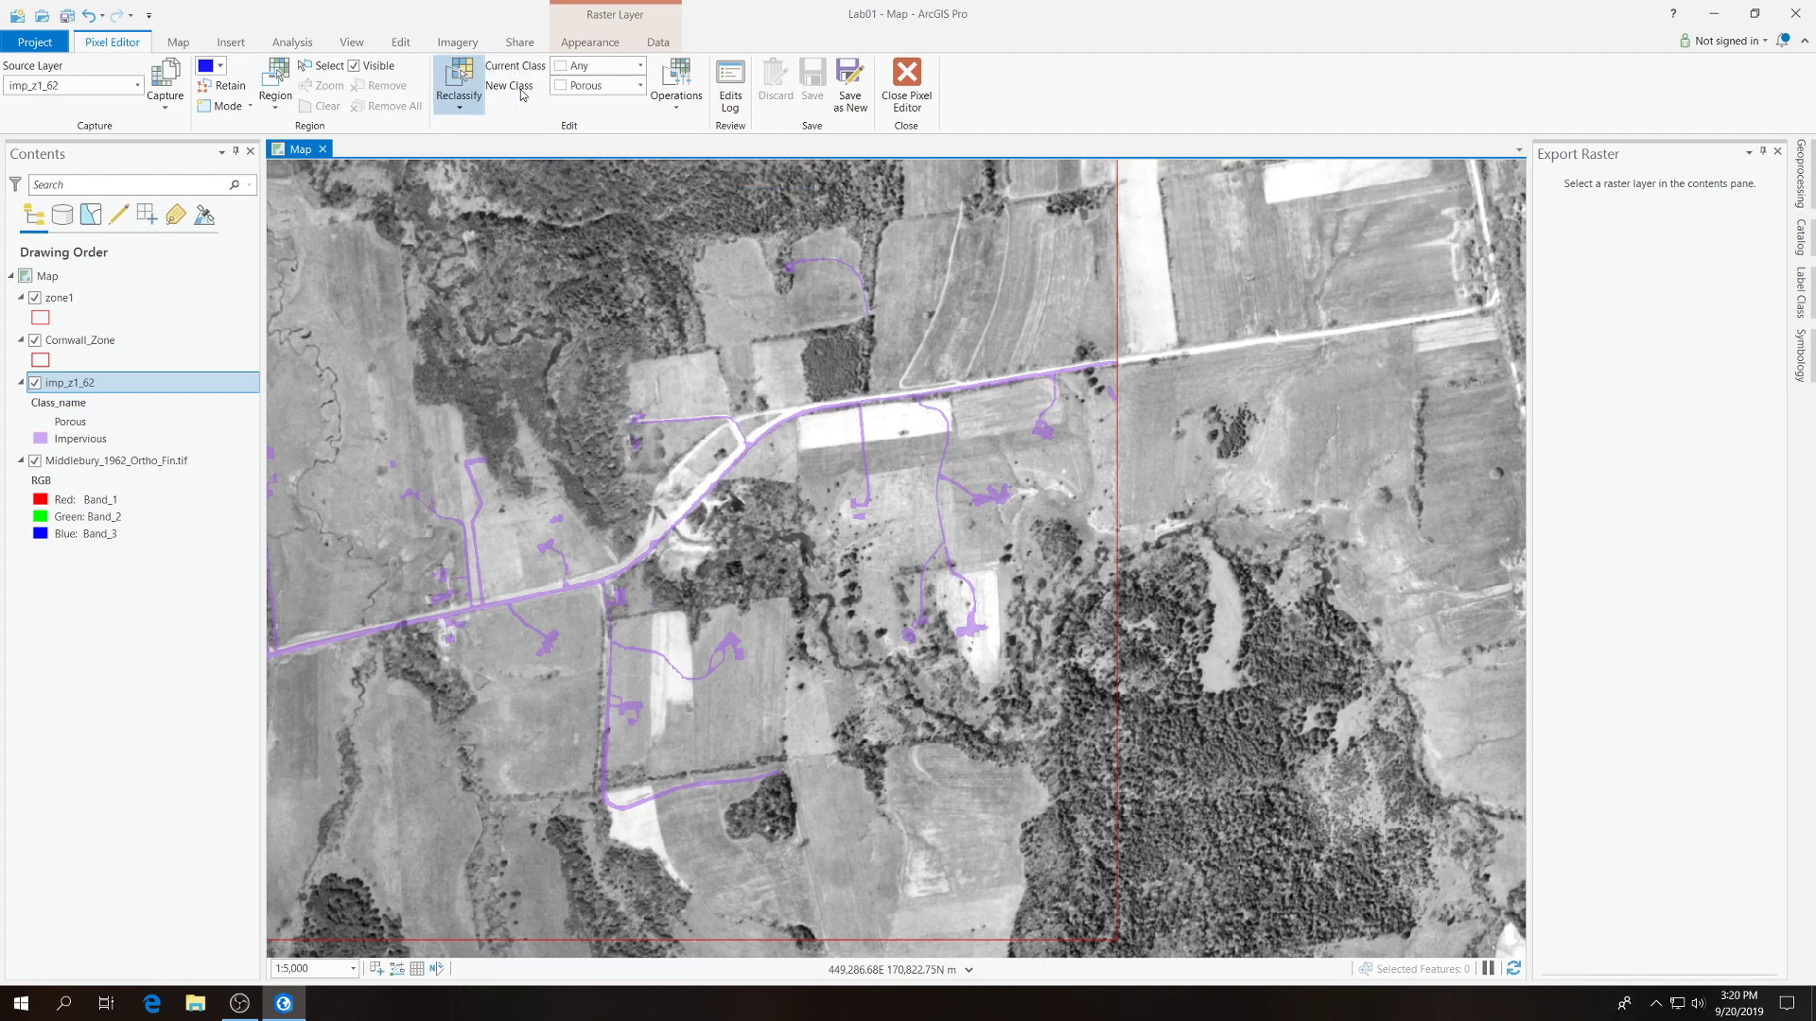
click(640, 67)
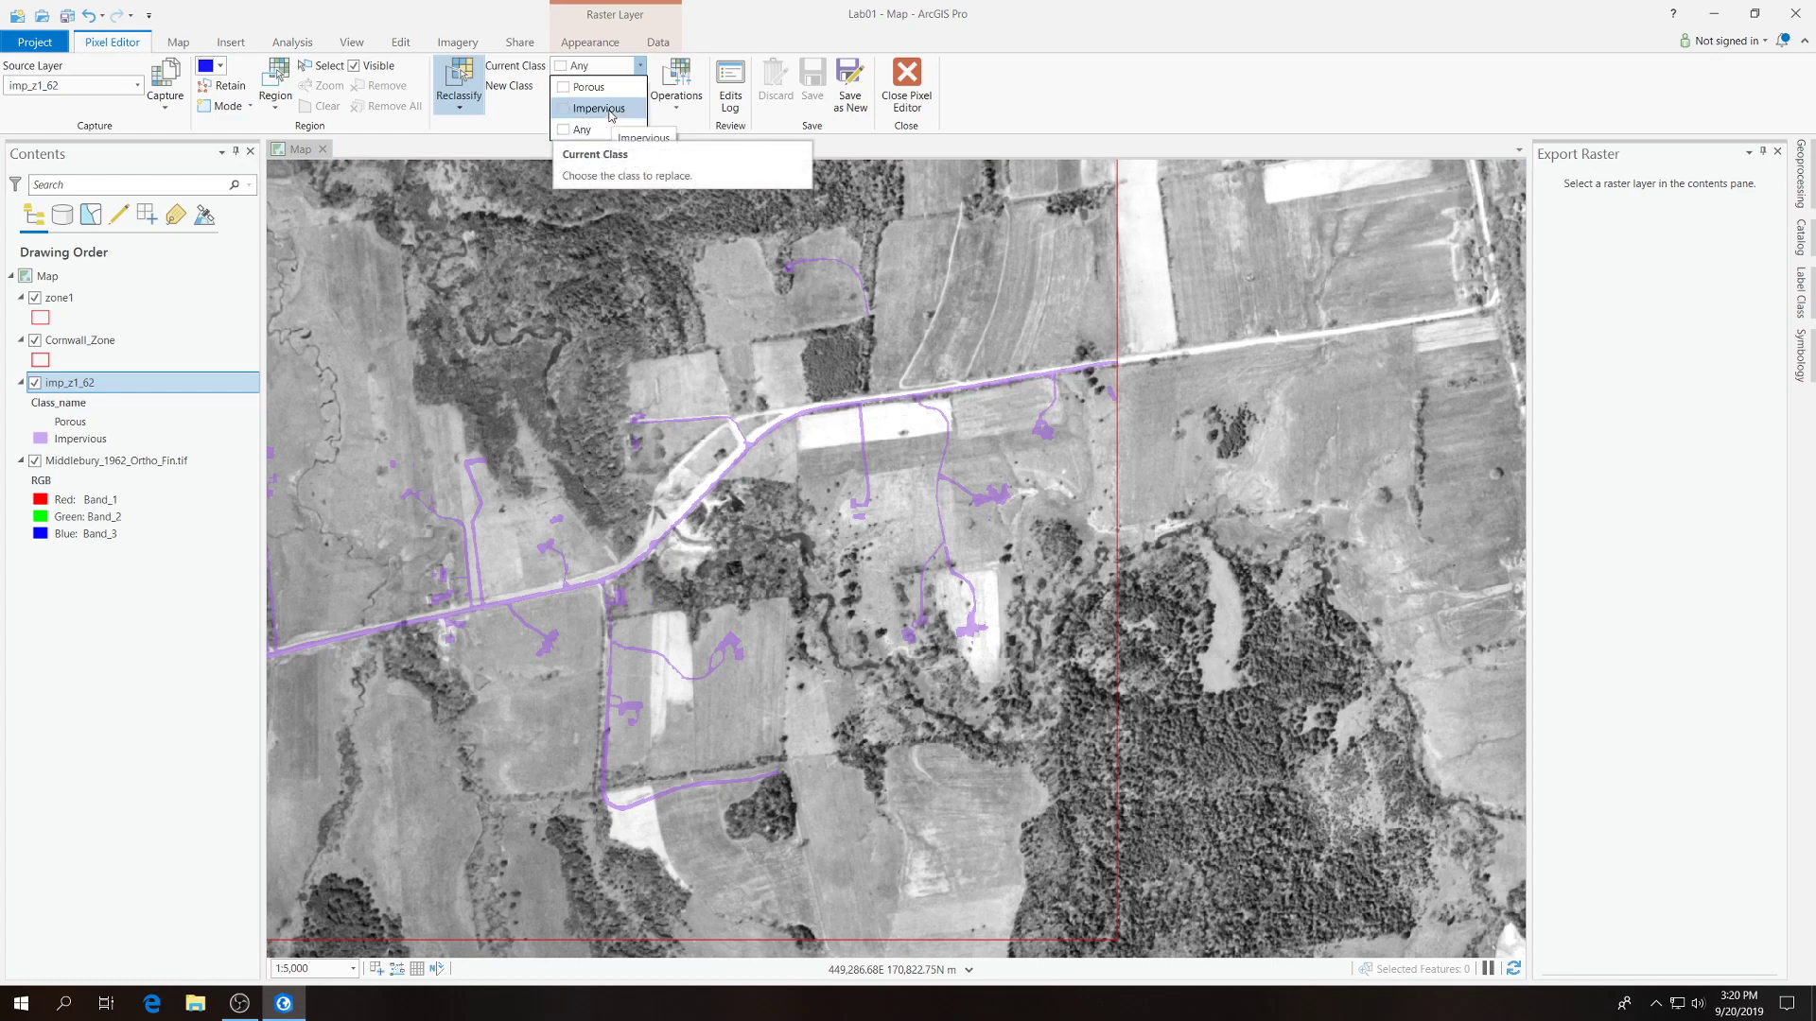
click(610, 112)
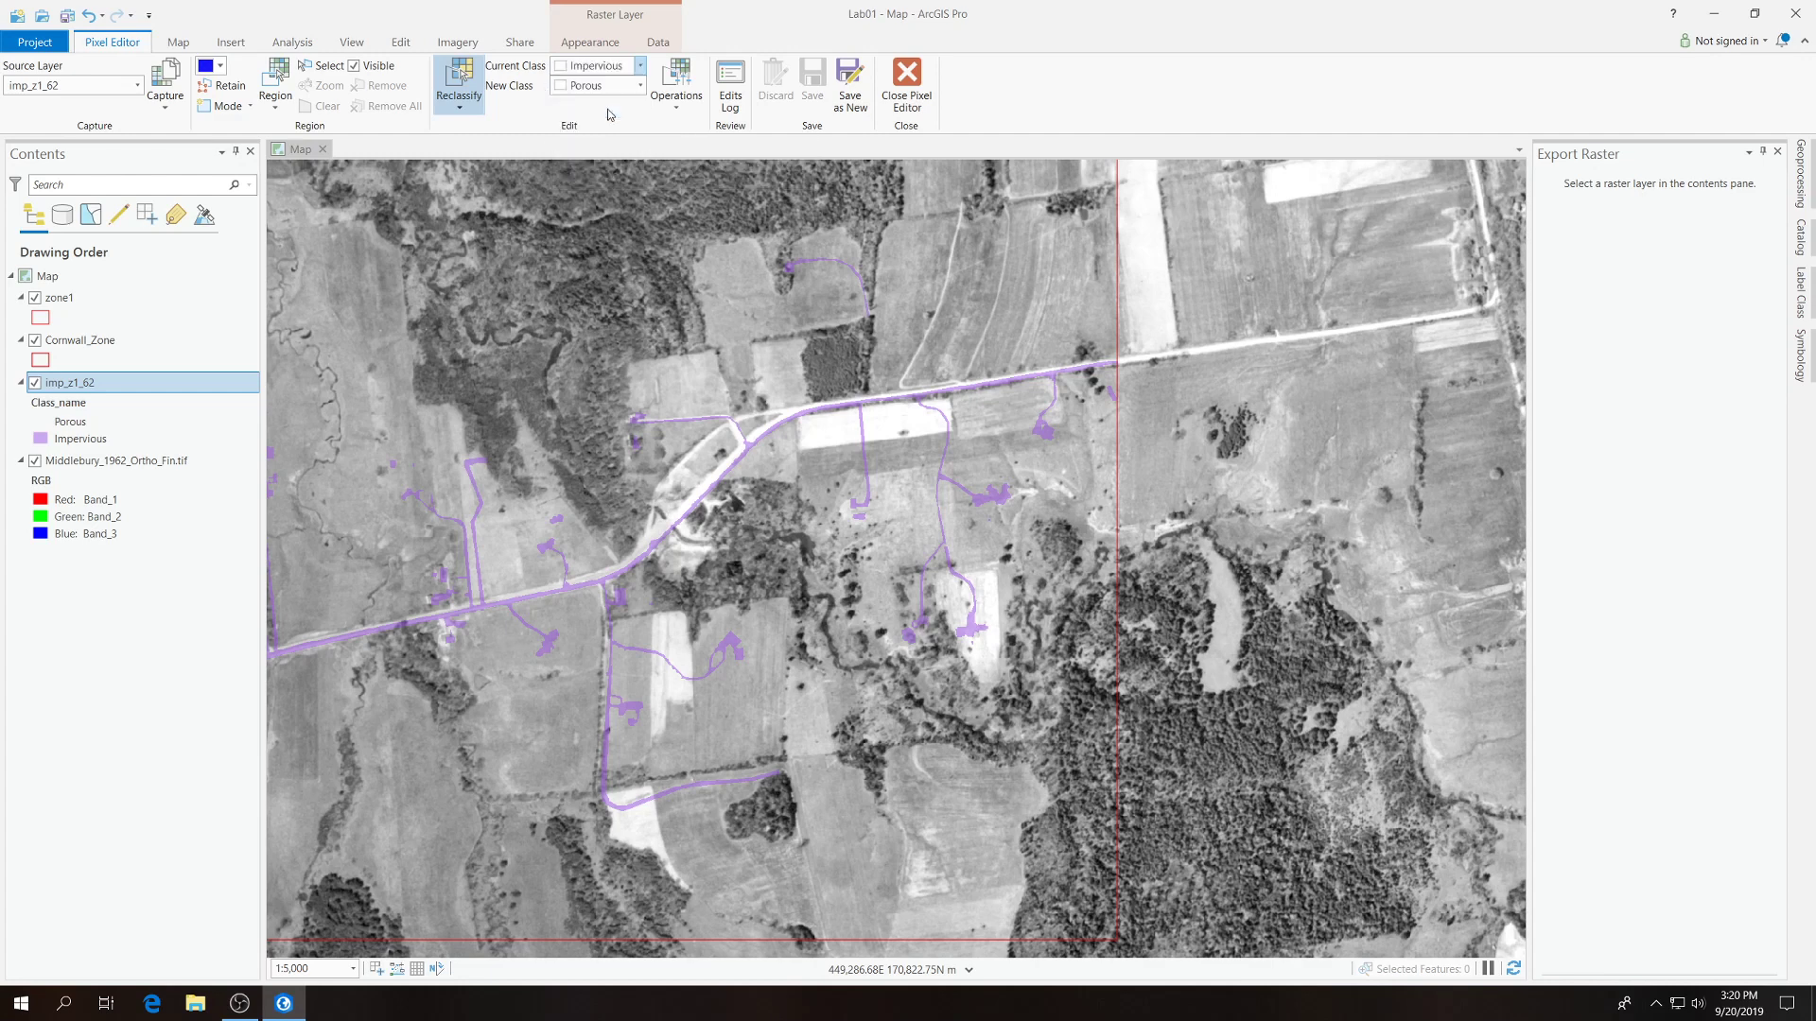
click(641, 66)
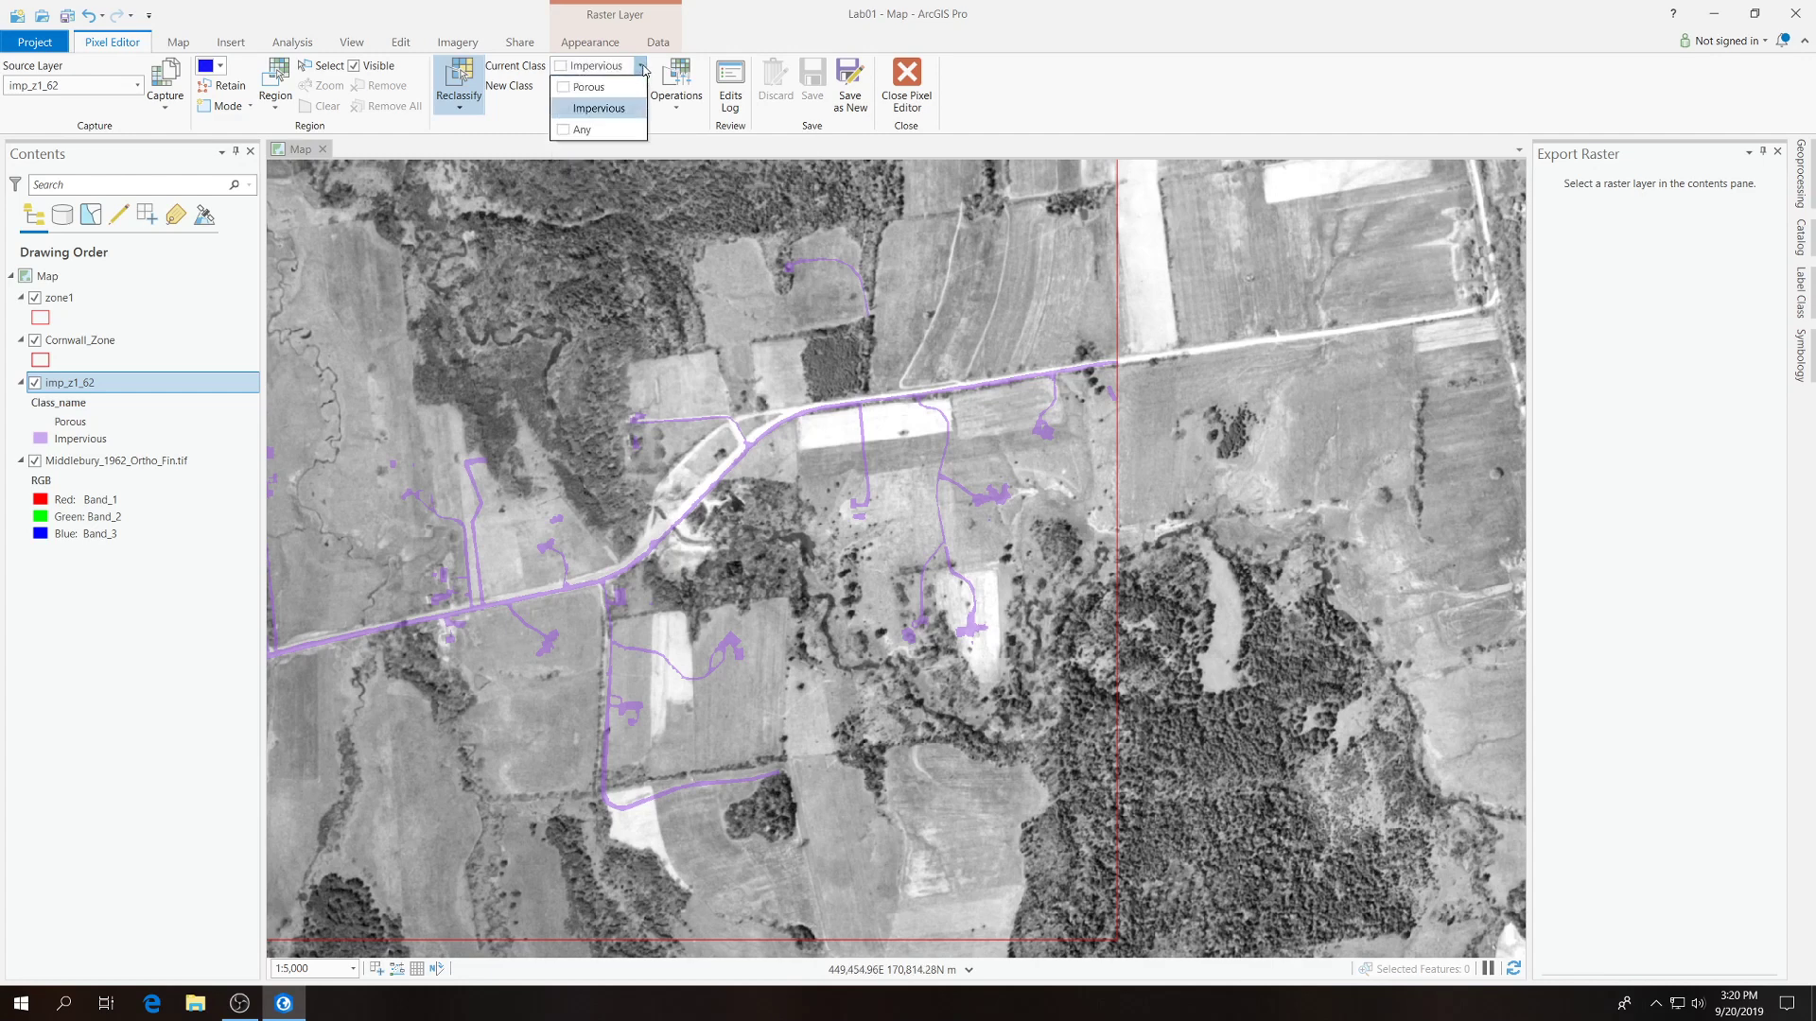
click(613, 129)
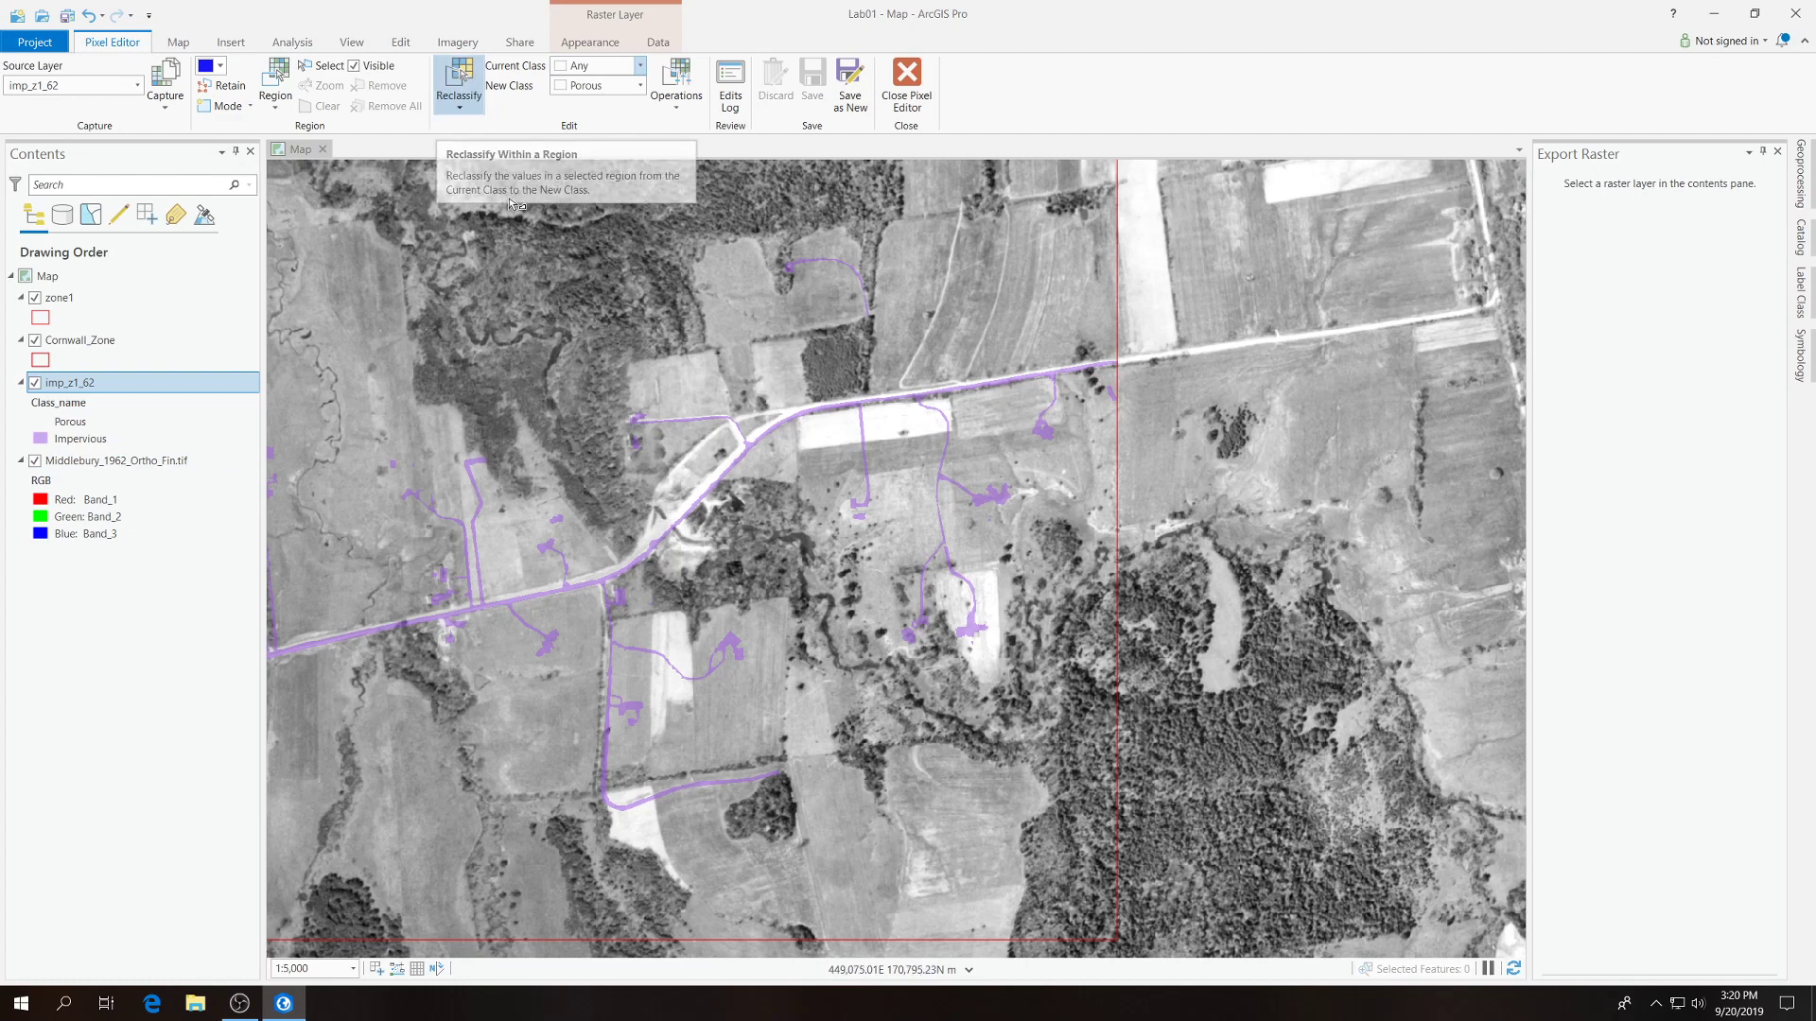
Reclassify the small impervious patch below the road at the eastern zone1 boundary to Porous, using a polygon region.
click(1124, 382)
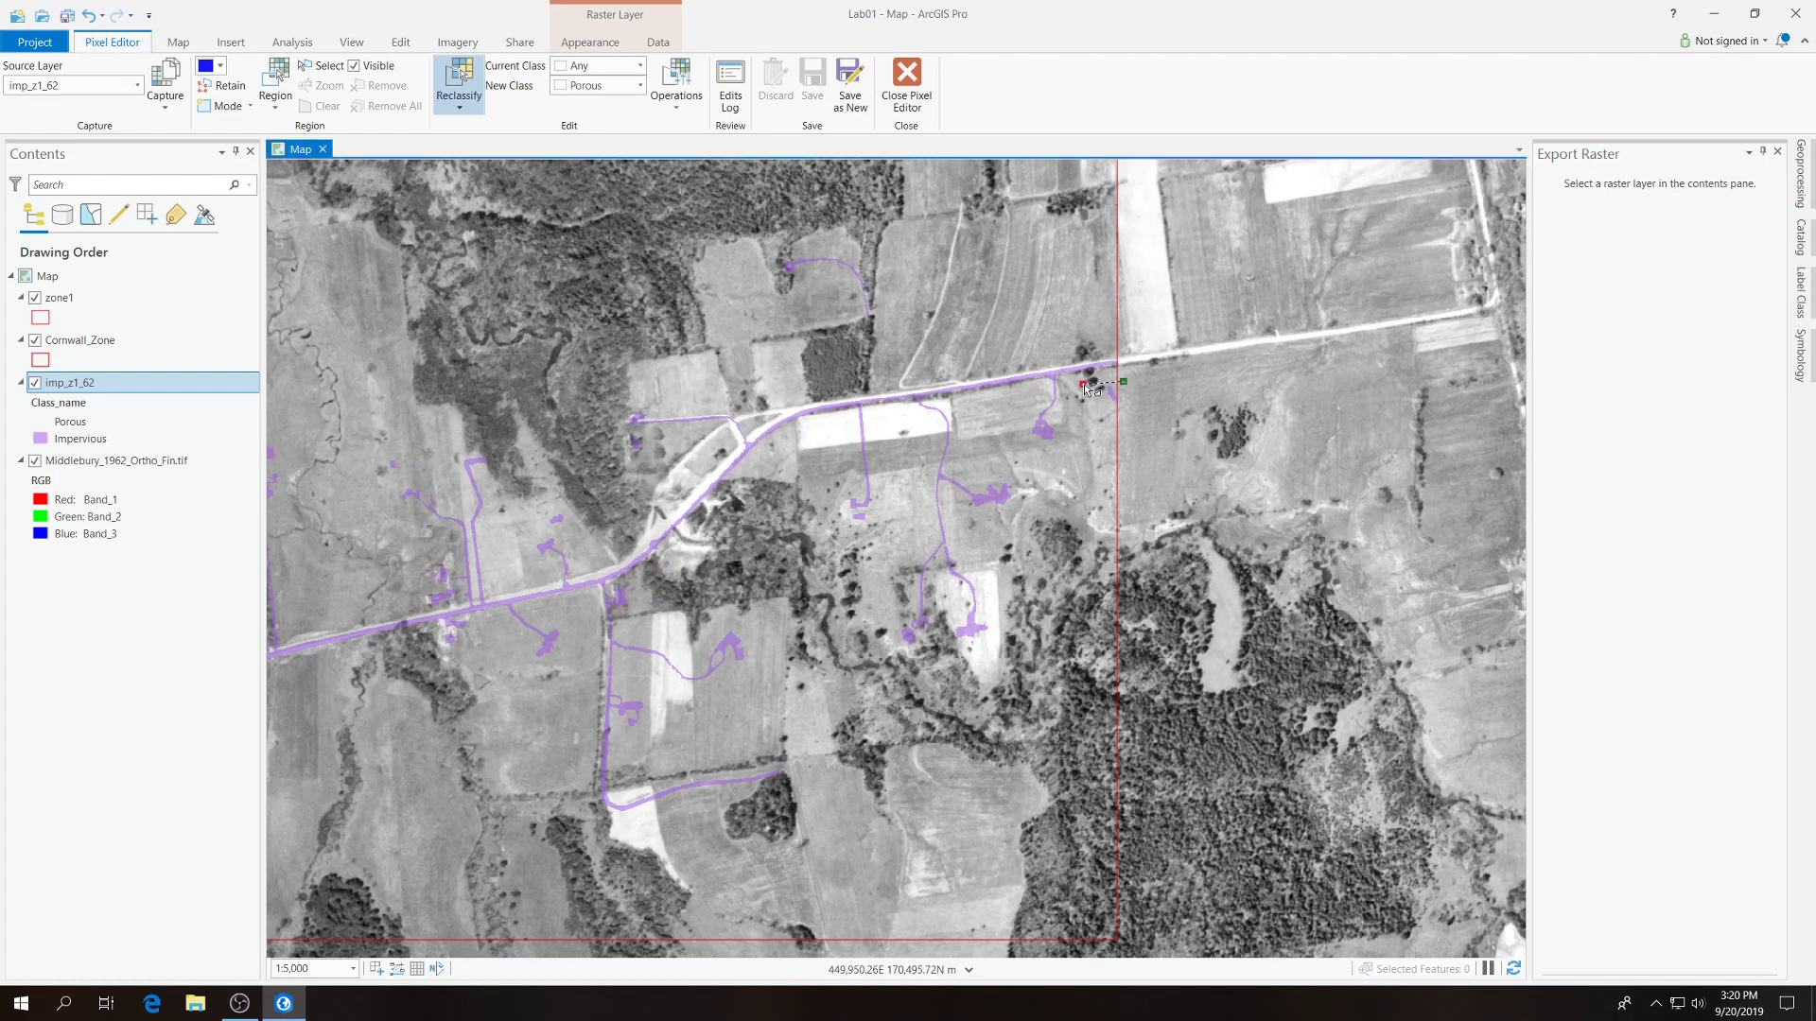
click(1083, 384)
click(1097, 427)
click(1155, 428)
double_click(1150, 402)
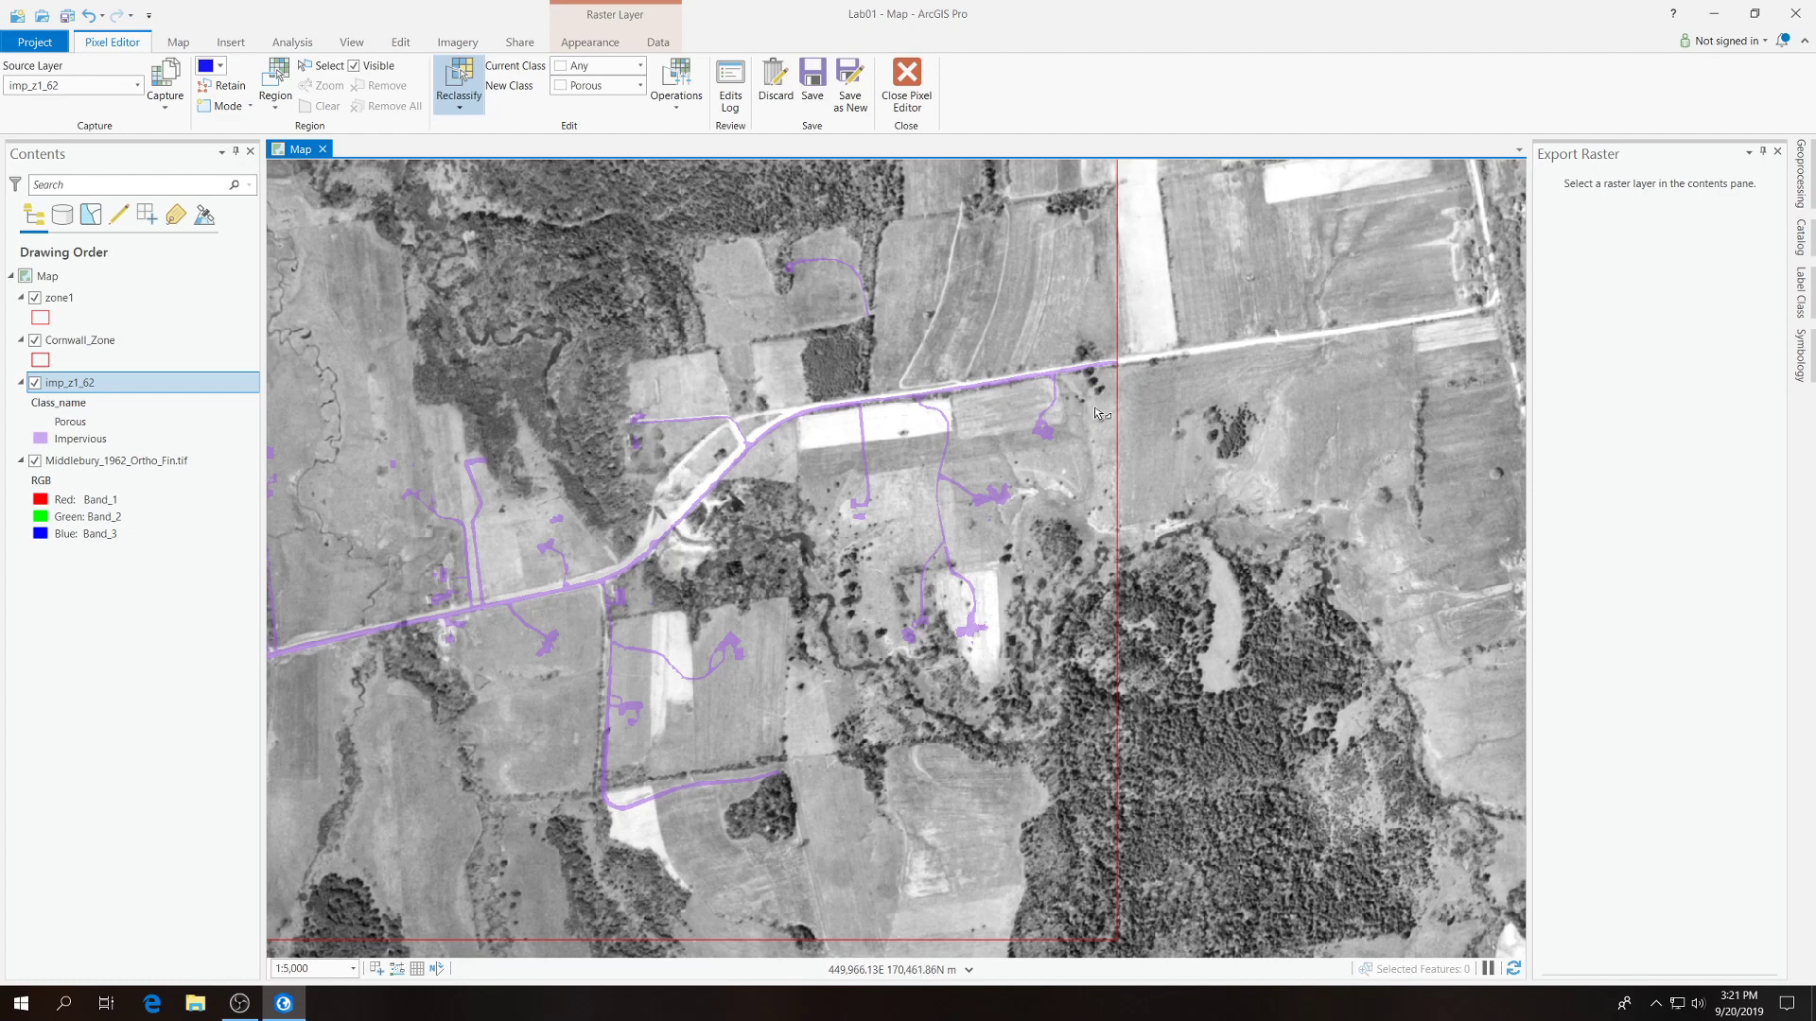
Reclassify the easternmost short driveway and its building south of the road to Porous.
click(1037, 377)
click(1008, 445)
double_click(1078, 417)
Outline the long branching driveway and its buildings south of the road and reclassify them to Porous.
click(952, 396)
click(907, 400)
click(892, 666)
click(1021, 651)
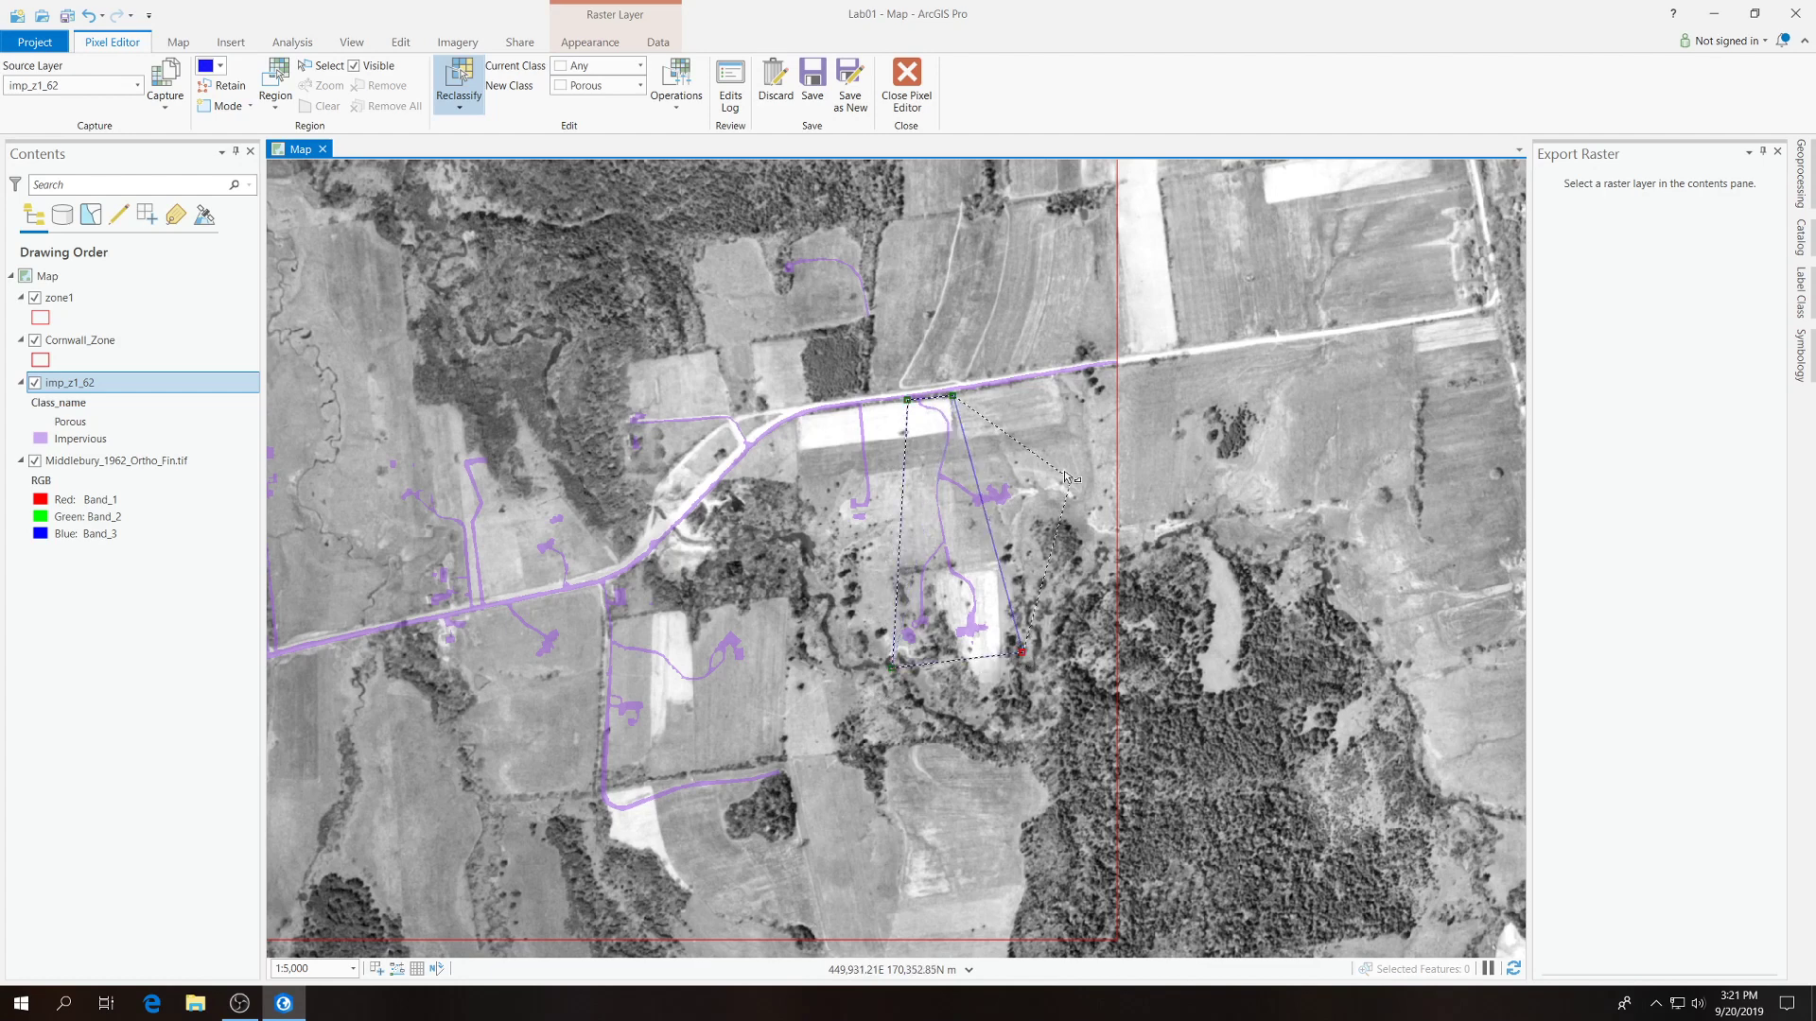
click(1015, 464)
double_click(1016, 467)
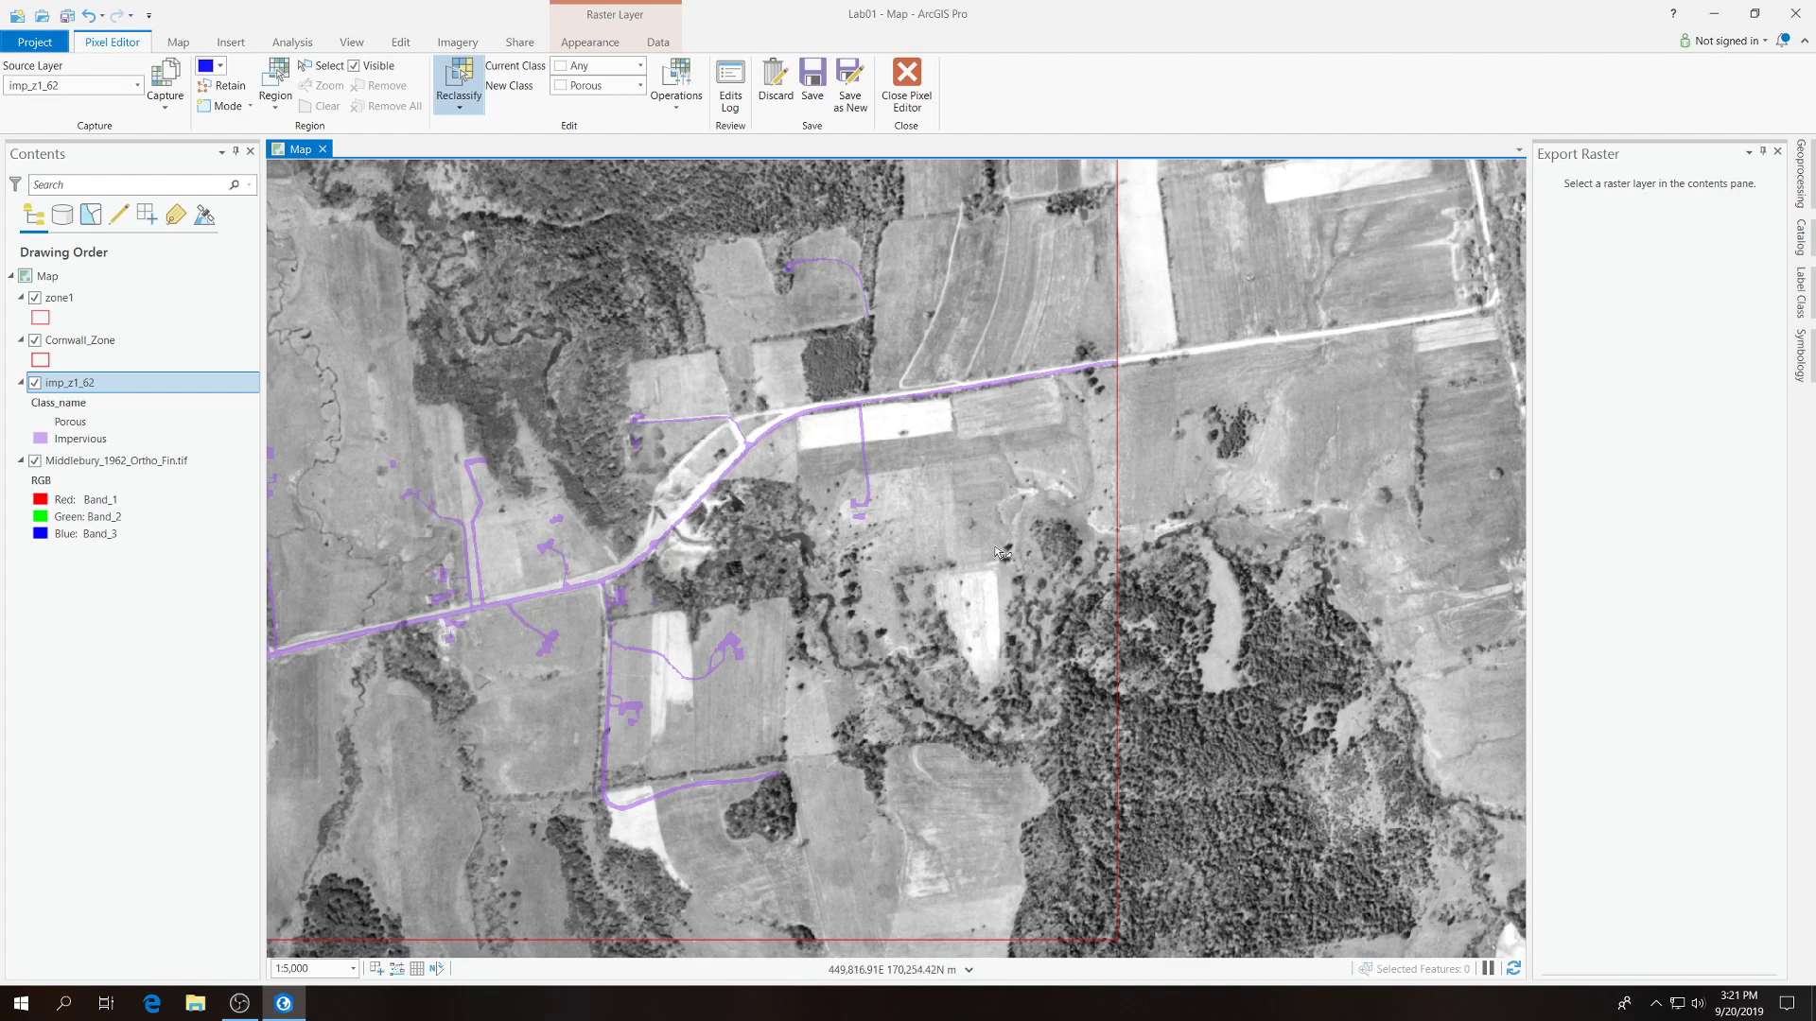
Reclassify the single straight driveway and house below the white field strip south of the road to Porous.
click(883, 531)
click(806, 537)
click(836, 416)
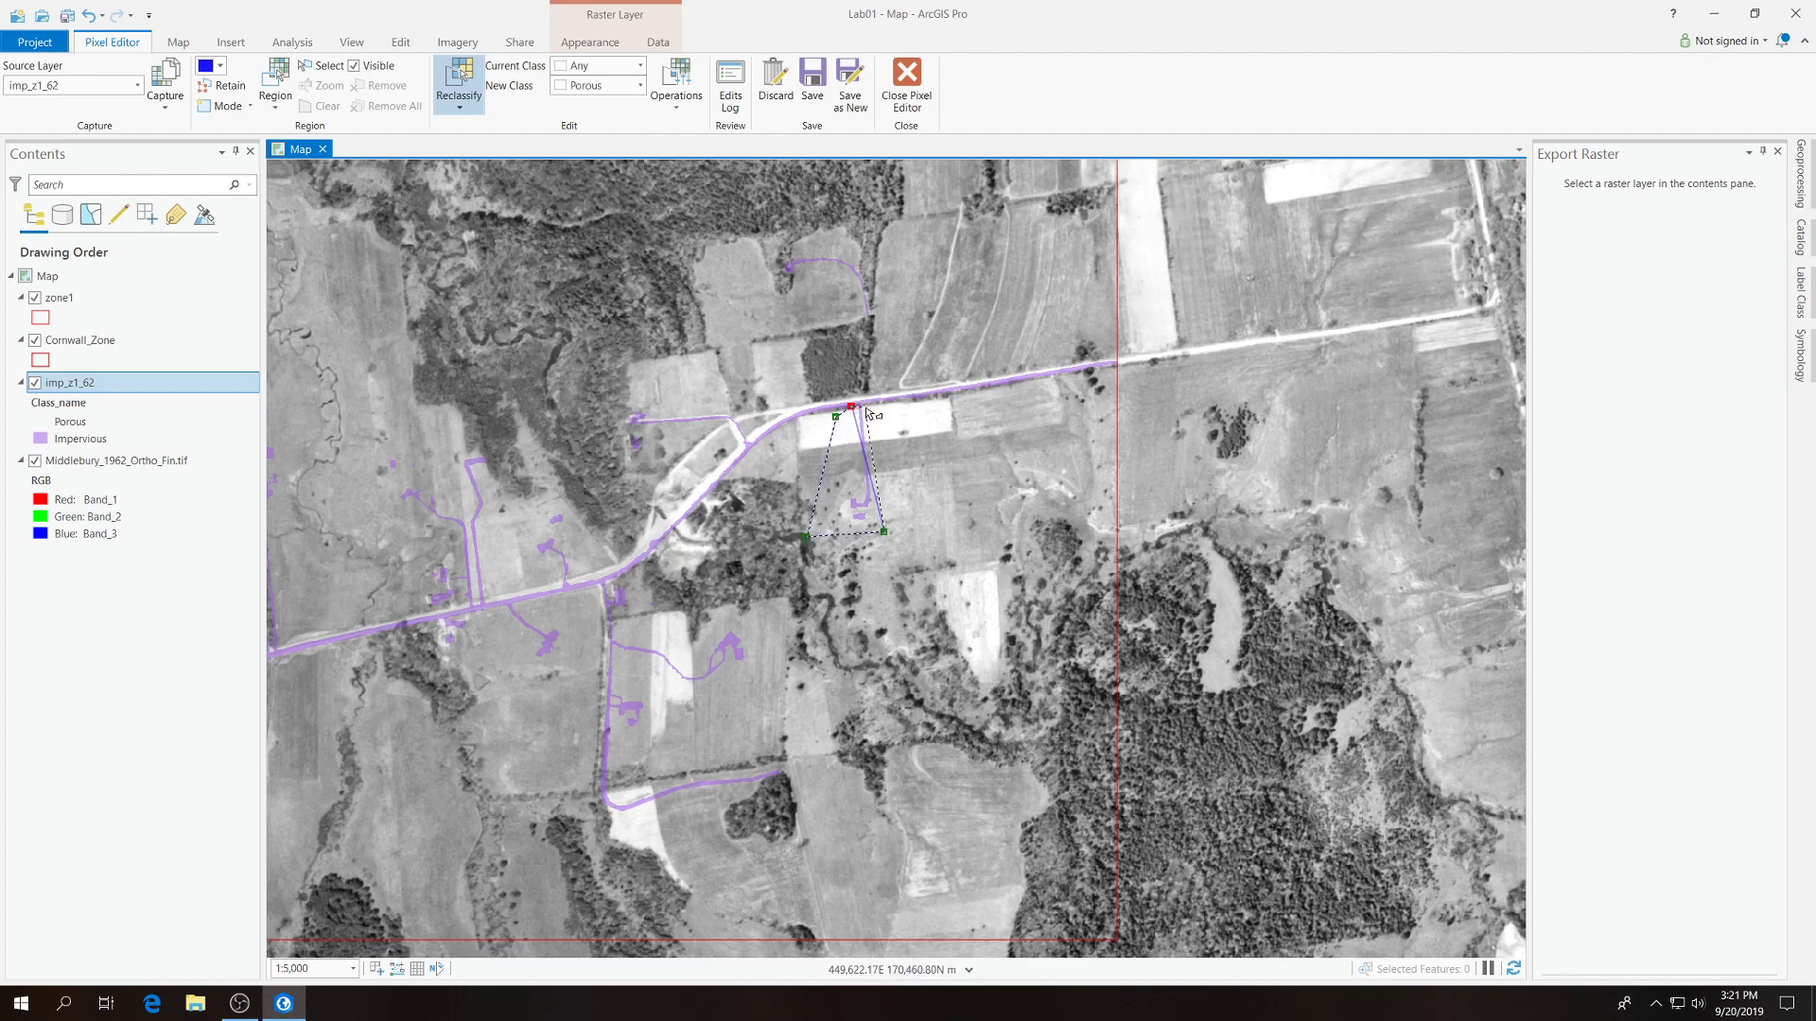
click(866, 405)
double_click(900, 472)
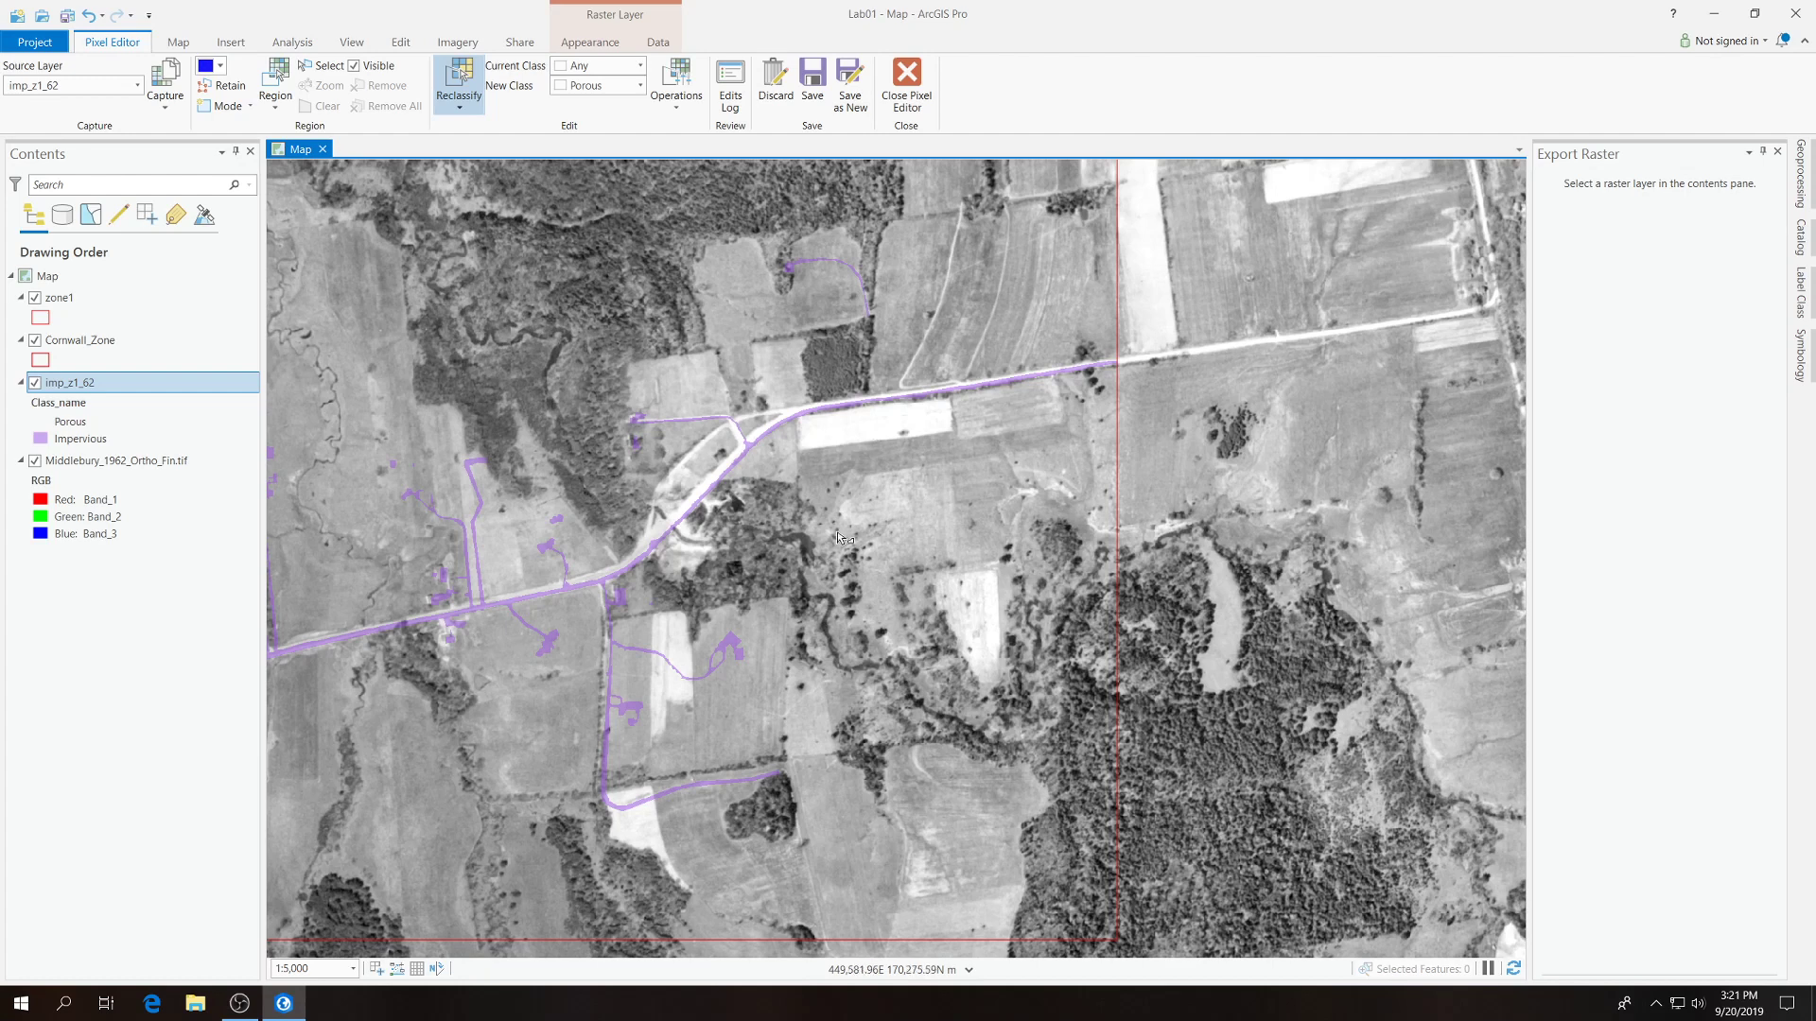
Reclassify the curved driveway and building in the field north of the road to Porous.
click(759, 324)
click(755, 235)
double_click(875, 227)
Examine the remaining impervious roads, driveways and buildings west and north in the zone against the 1962 orthophoto.
drag(835, 534, 944, 488)
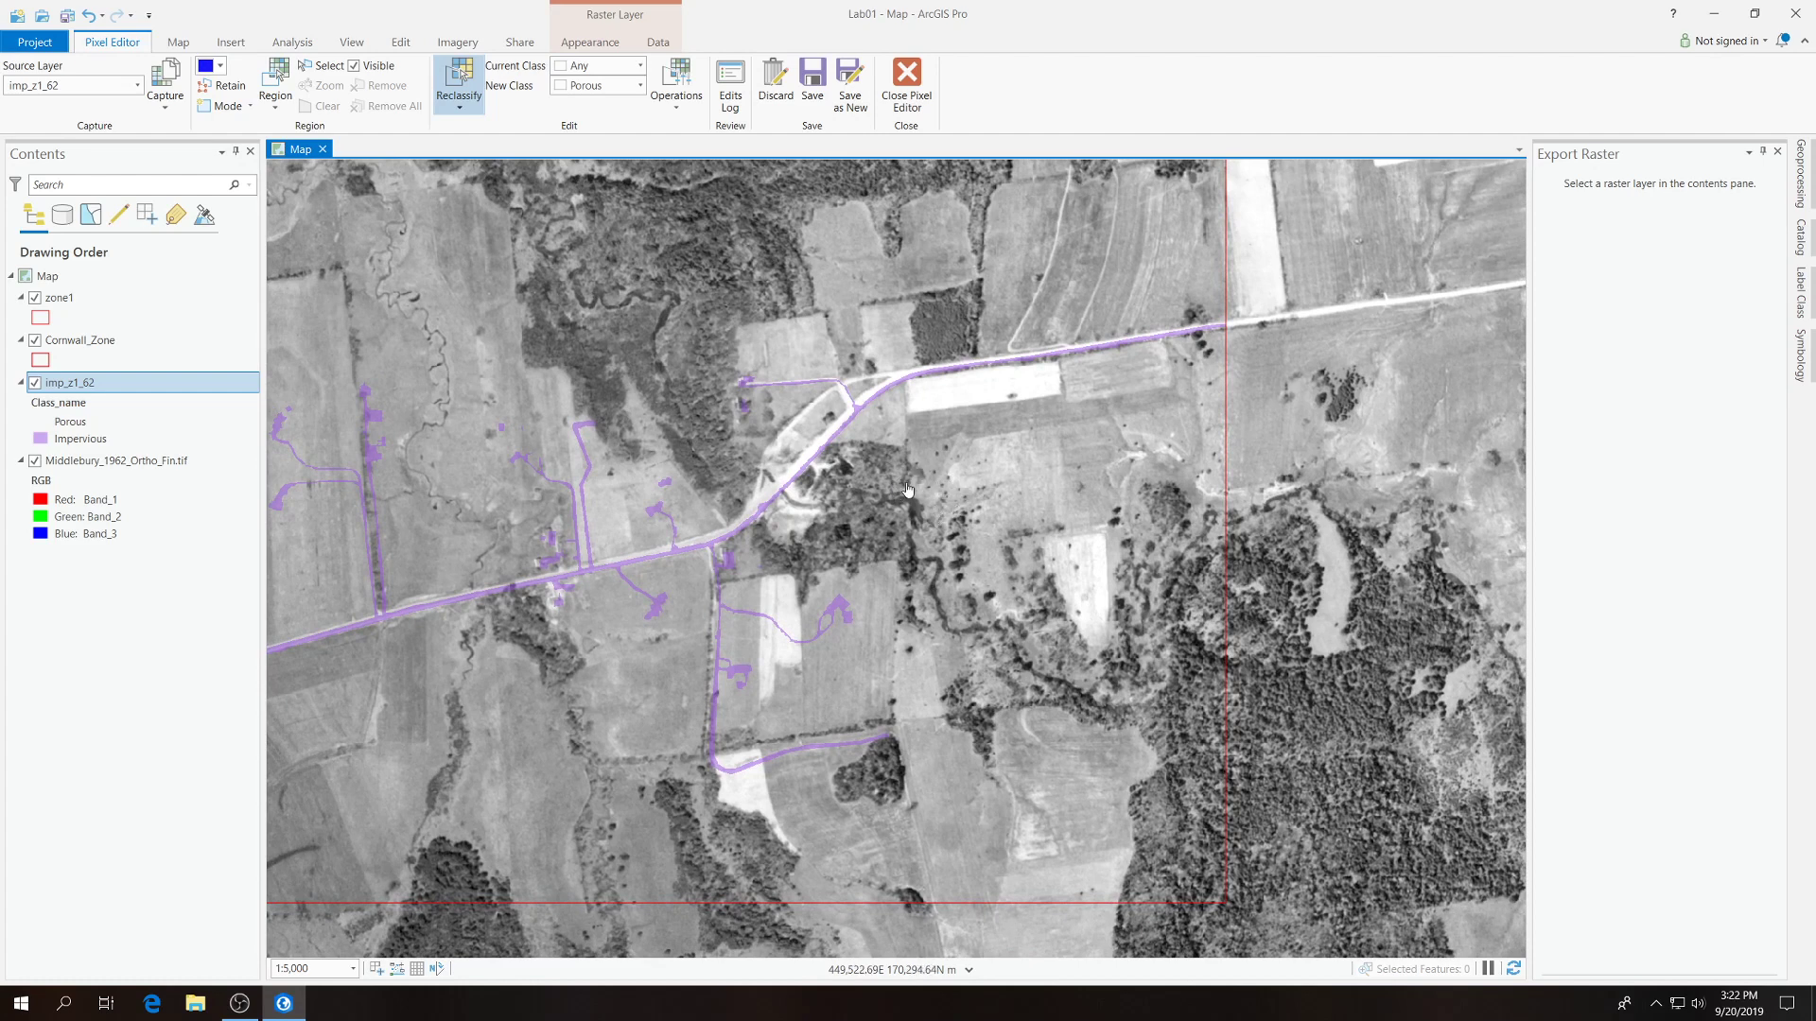
drag(876, 494, 979, 527)
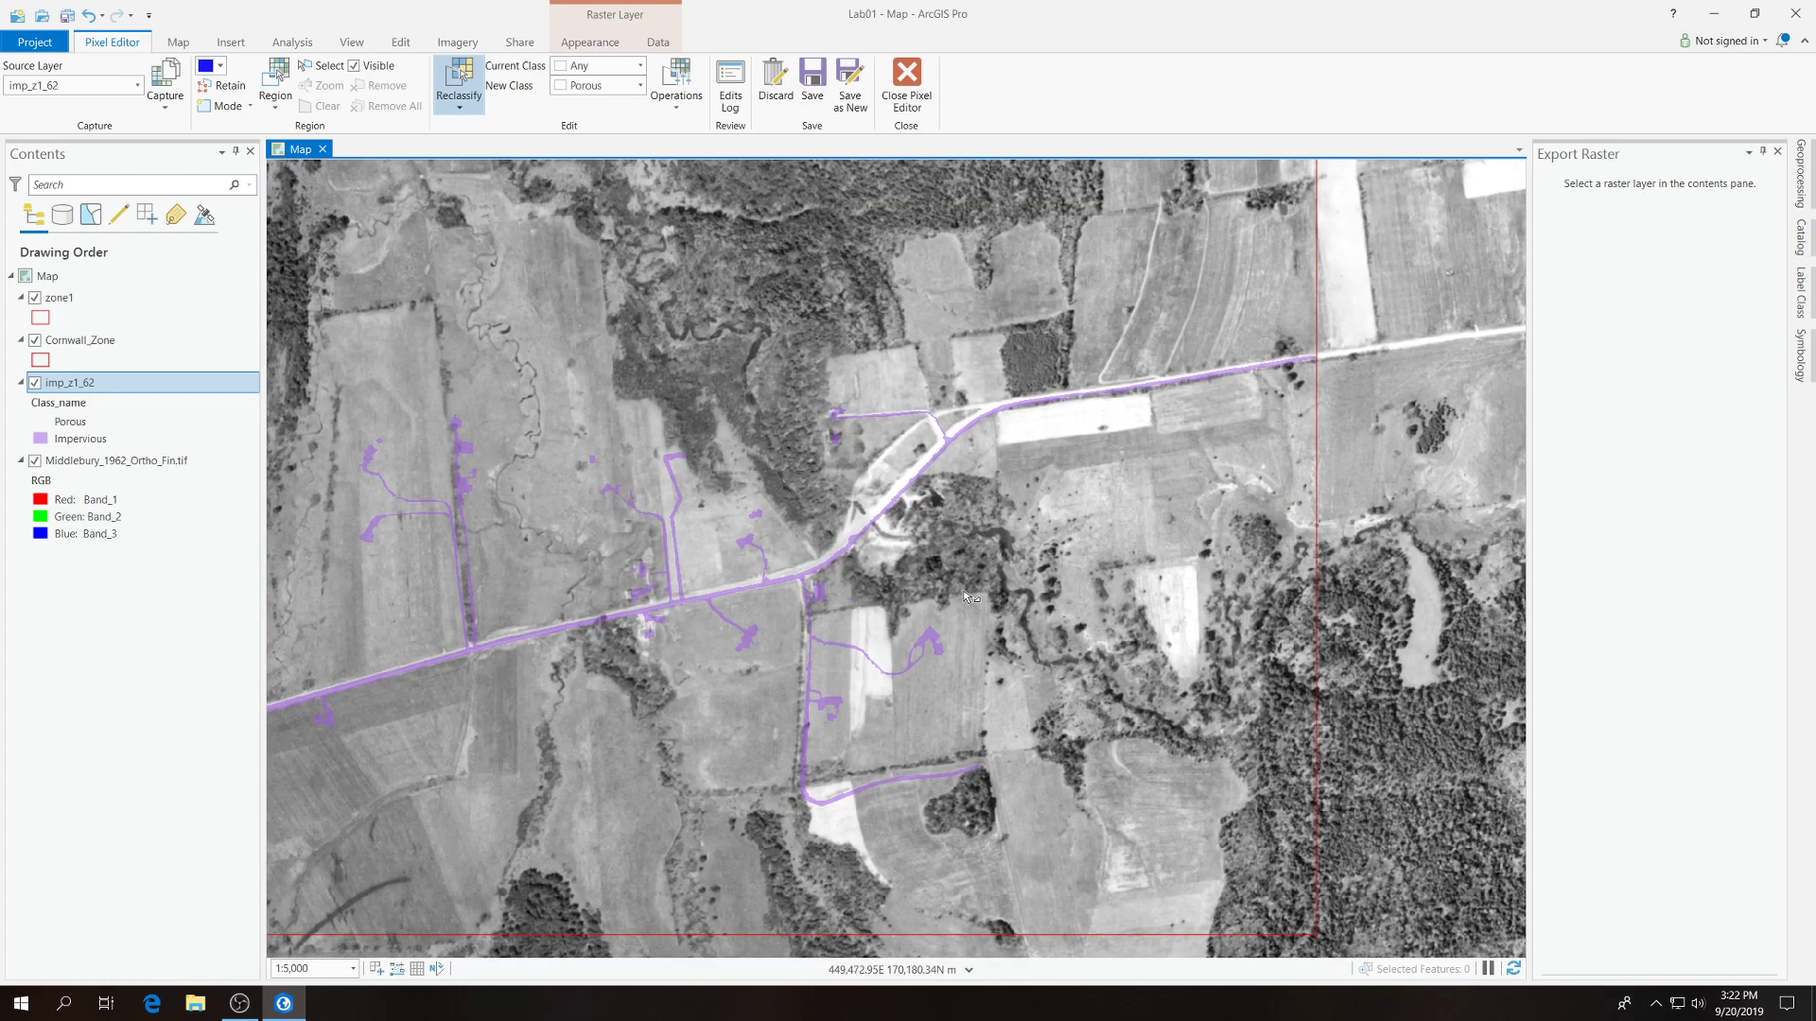
click(1036, 650)
double_click(1093, 572)
drag(1027, 614, 1047, 538)
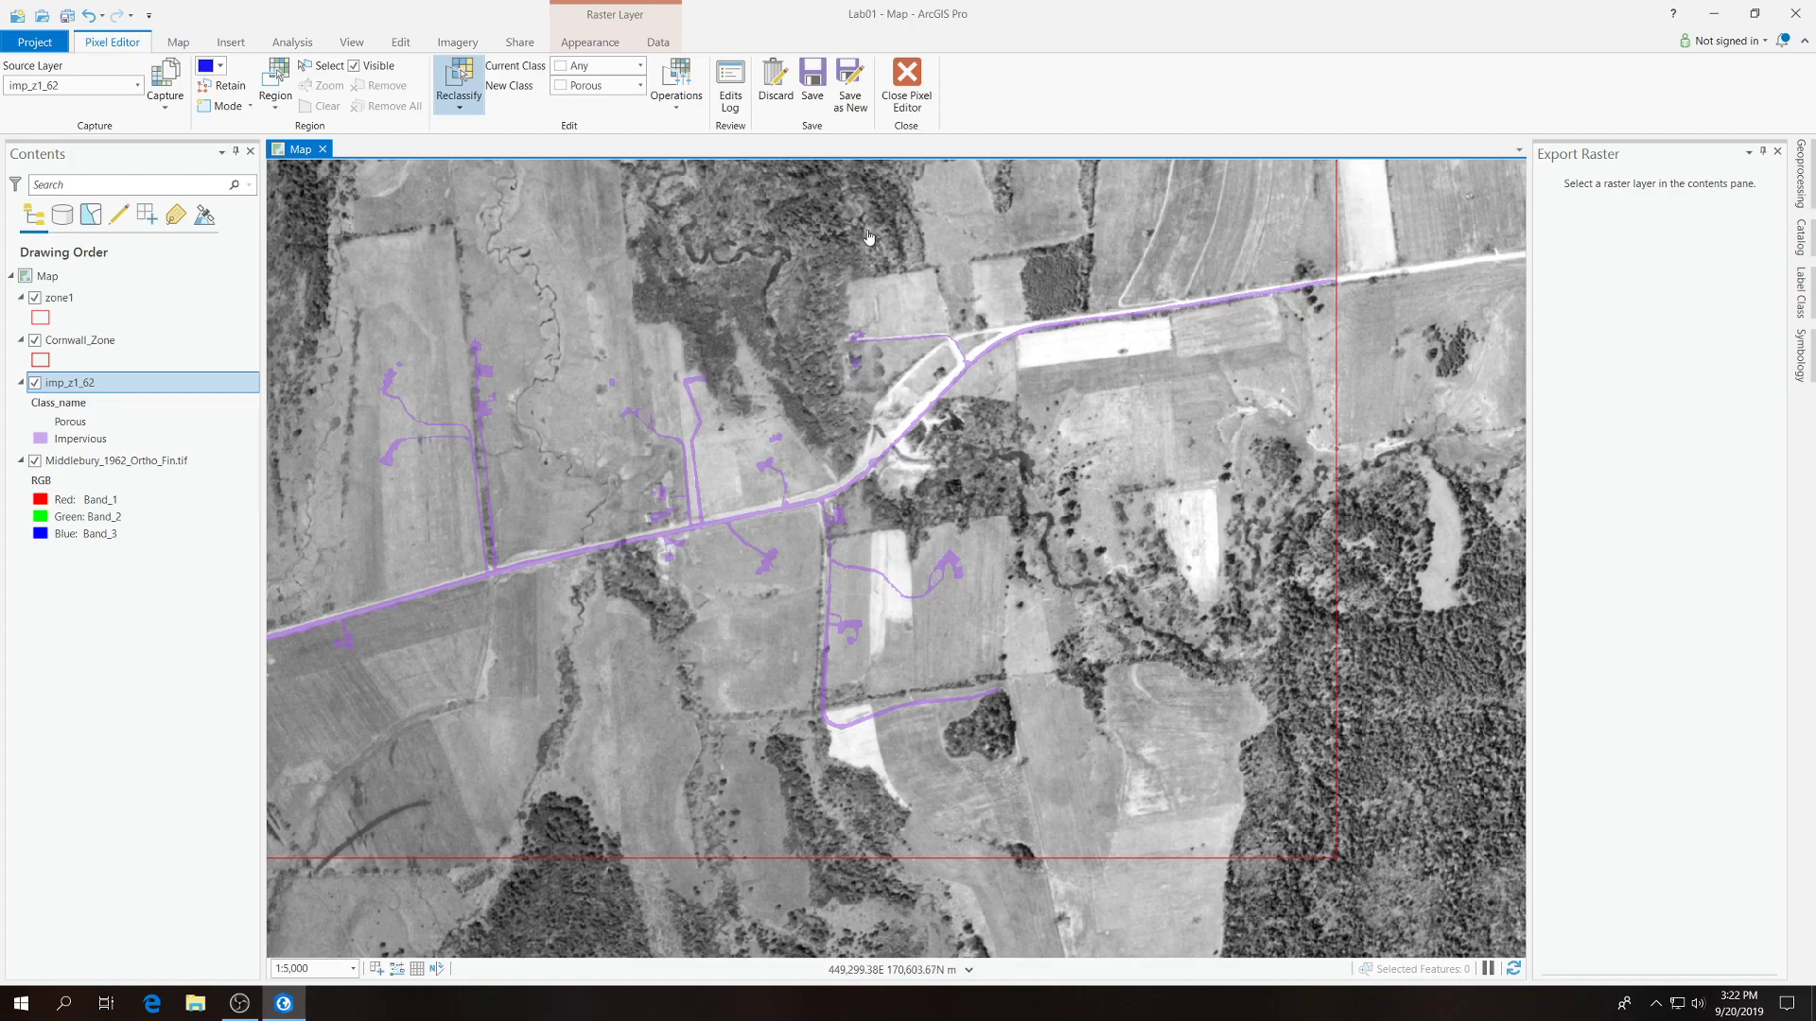
drag(865, 255, 839, 710)
drag(651, 336, 1001, 656)
drag(676, 504, 969, 483)
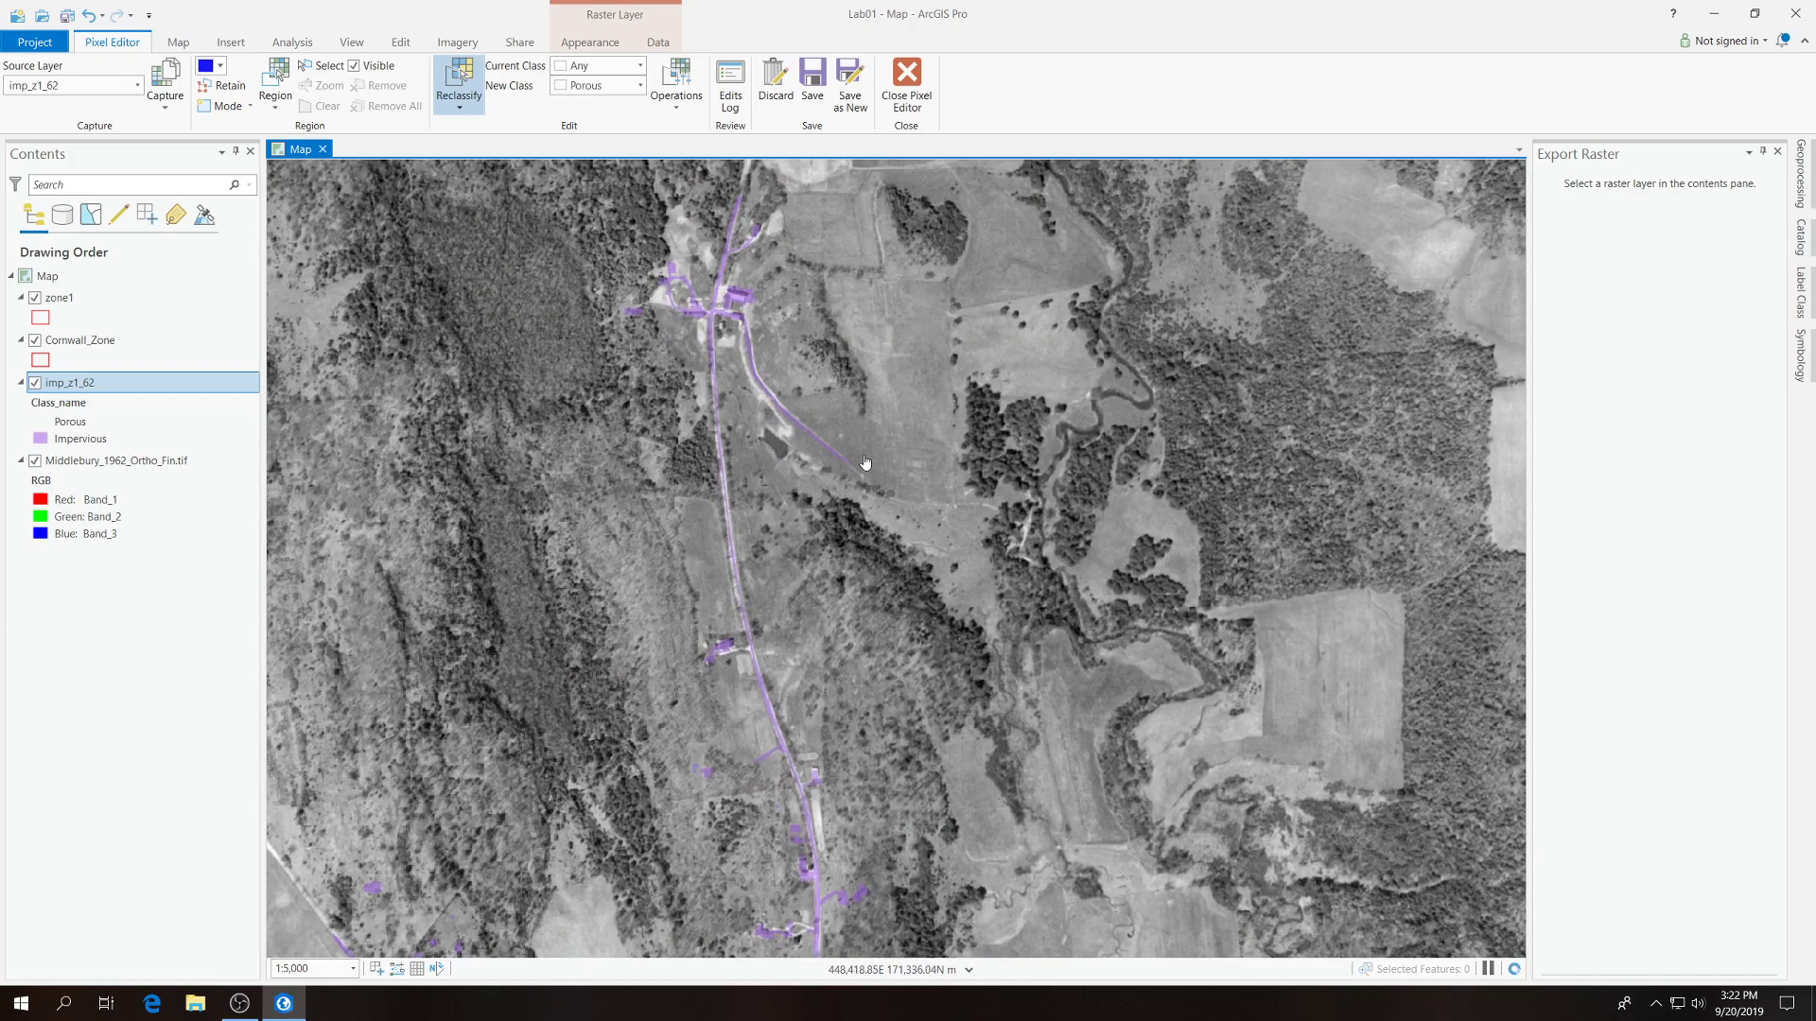
drag(909, 615, 962, 380)
drag(914, 528, 1046, 348)
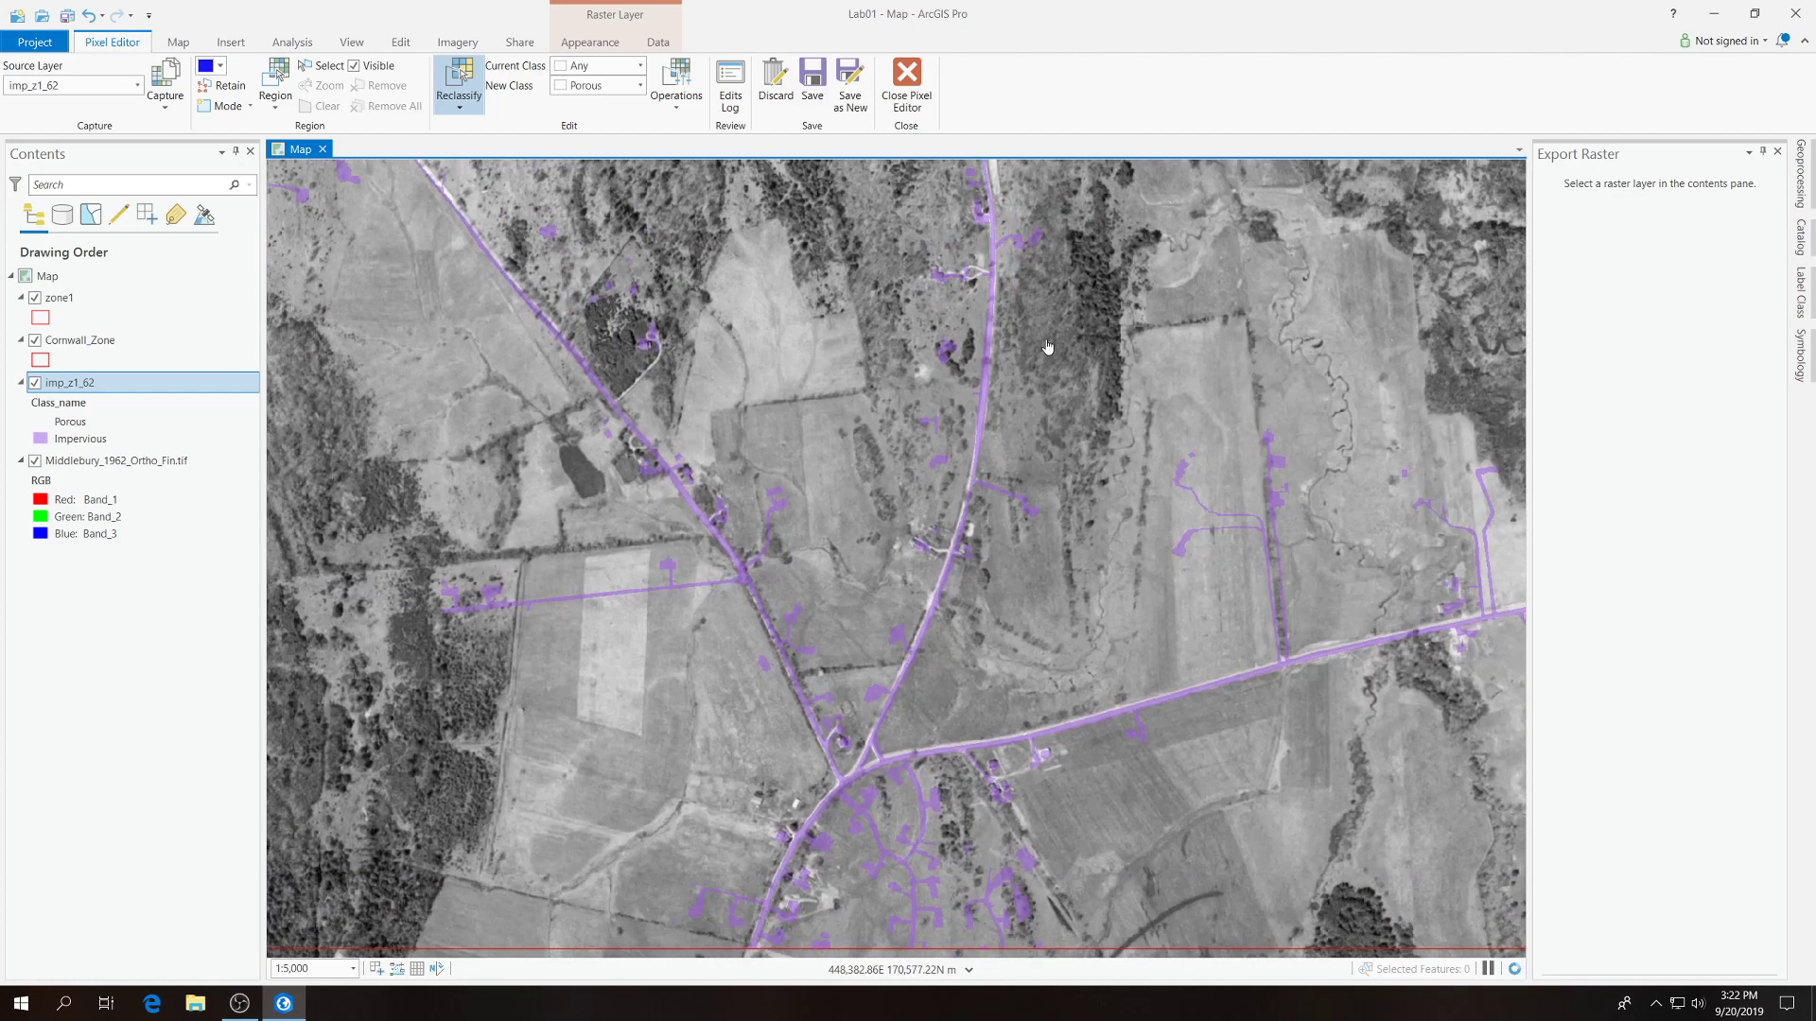
Outline the house west of the southern road junction and reclassify it to Porous.
drag(973, 602, 1165, 361)
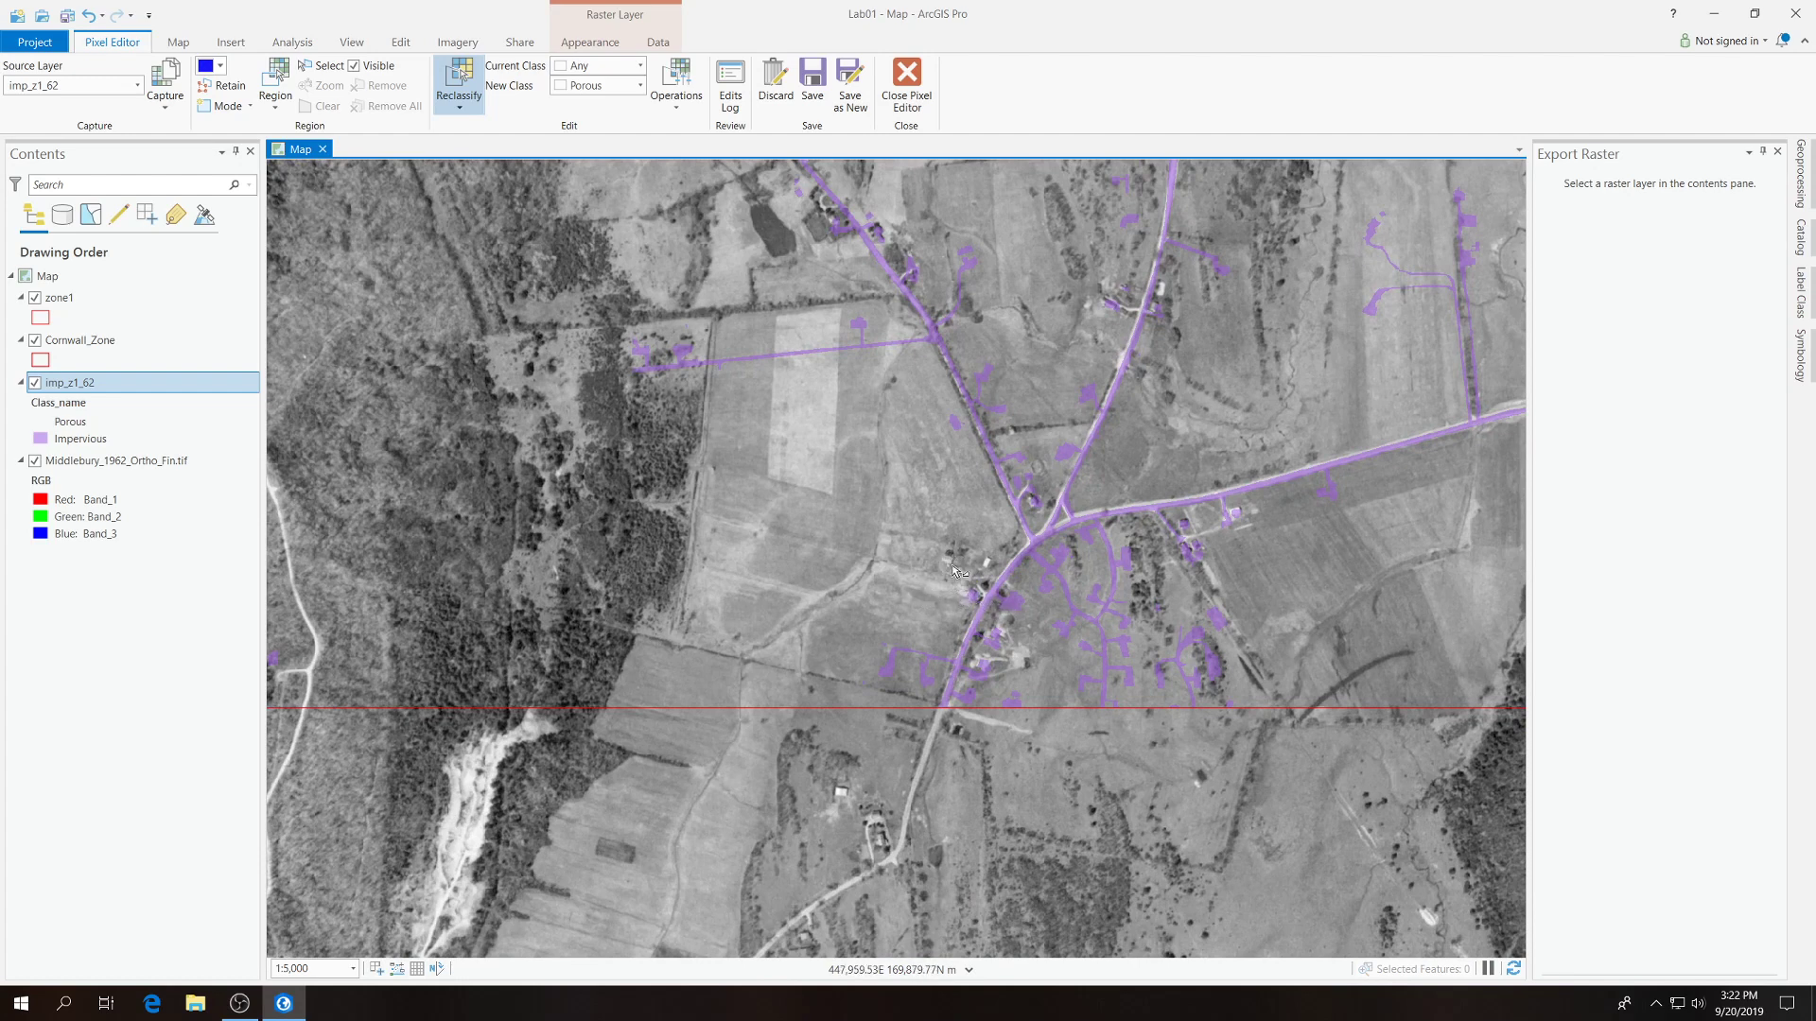
scroll(951, 565, up, 4)
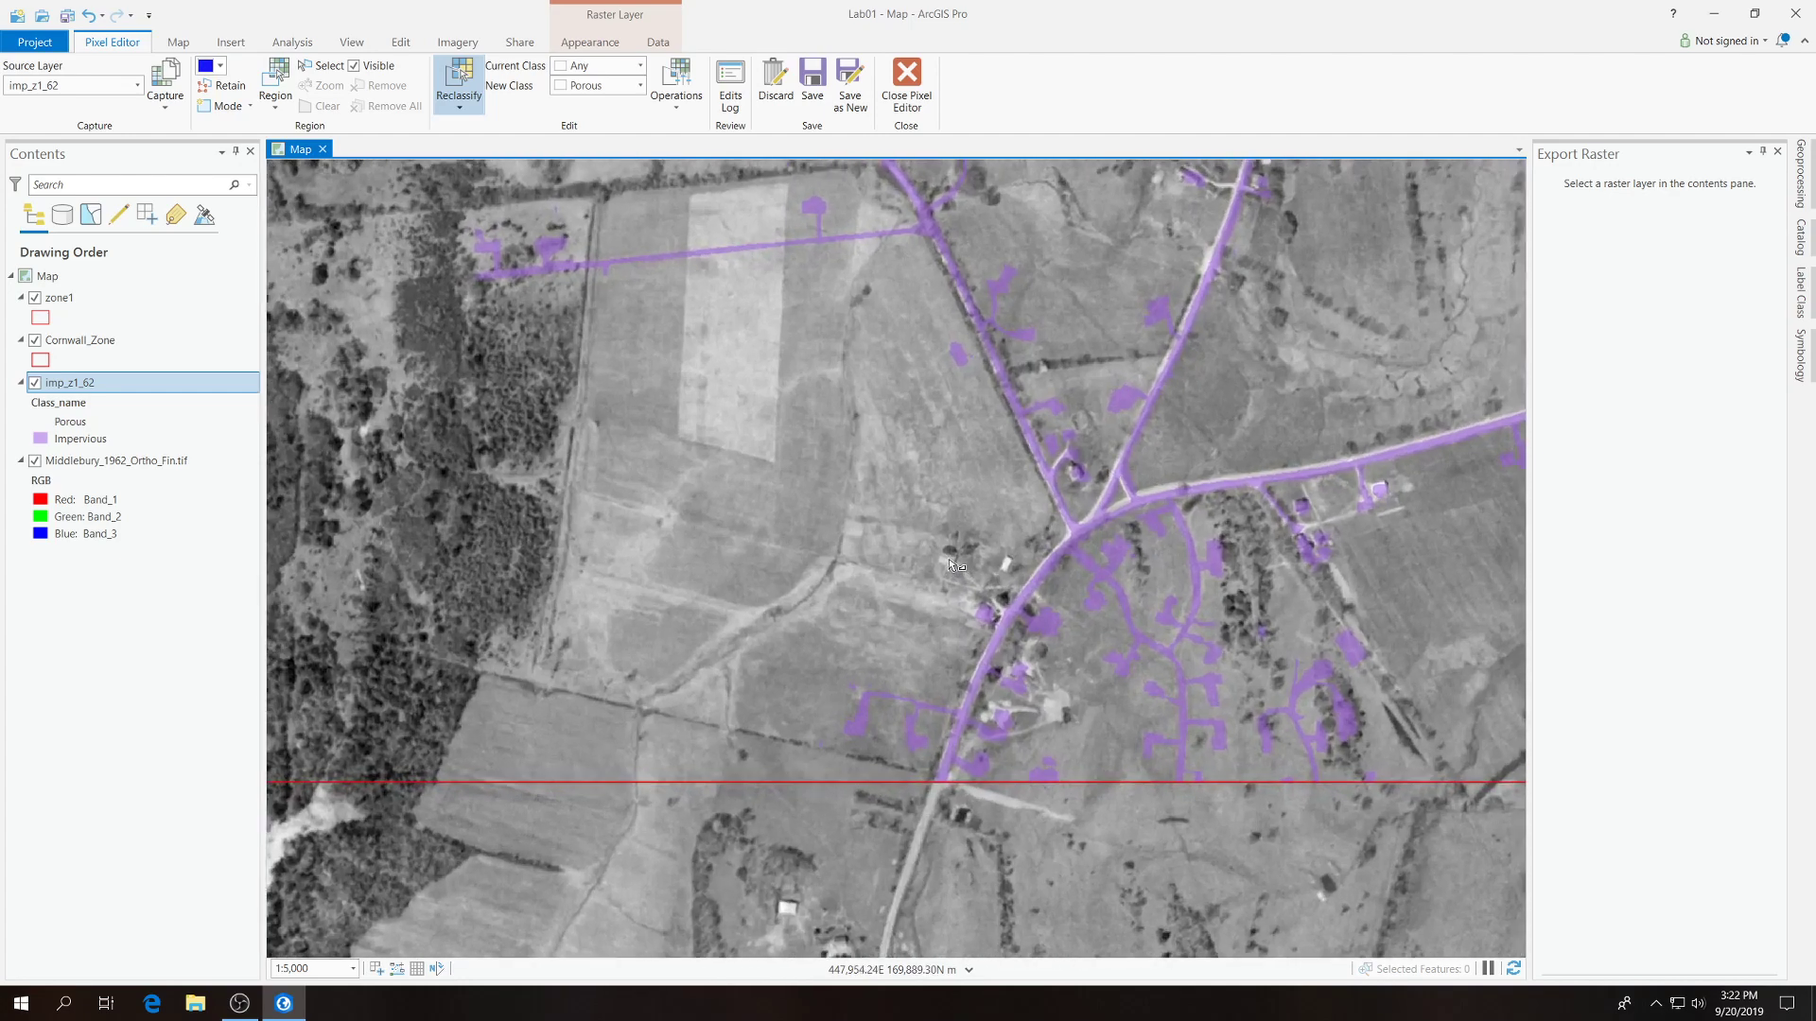
click(956, 578)
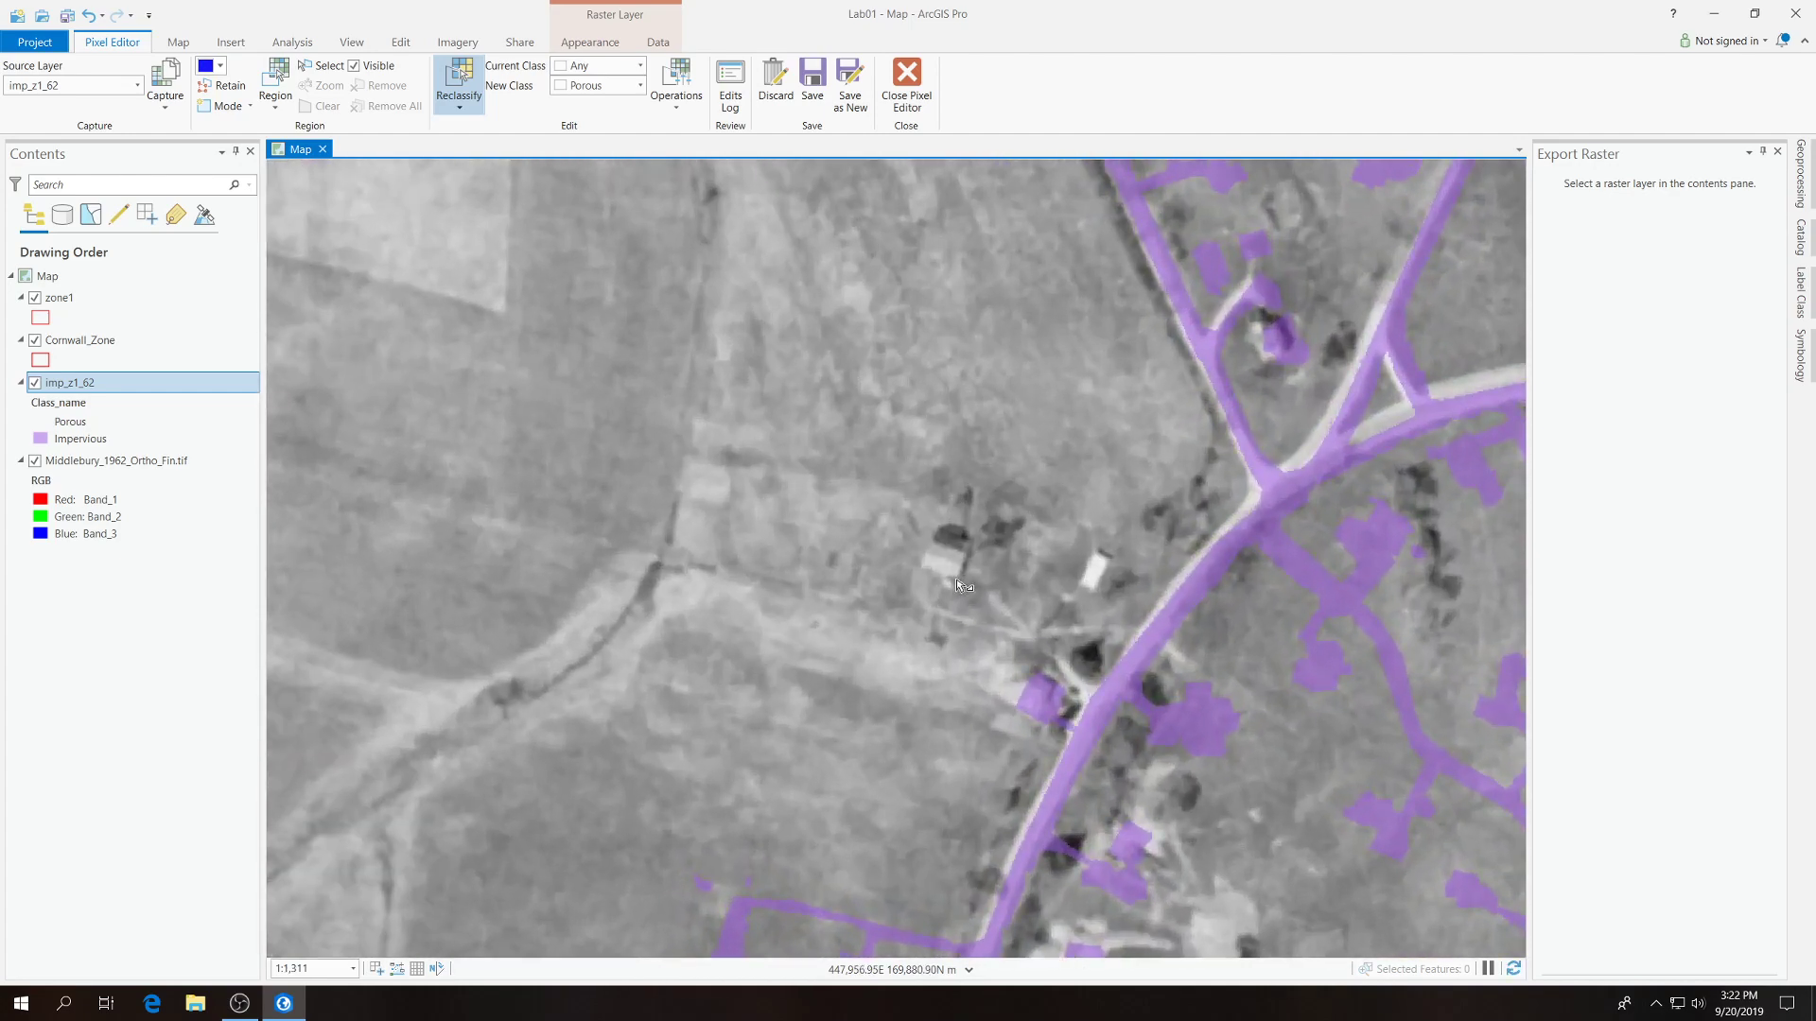
click(966, 551)
double_click(932, 548)
Set the new class to Impervious and reclassify the outlined house west of the southern road junction.
click(635, 86)
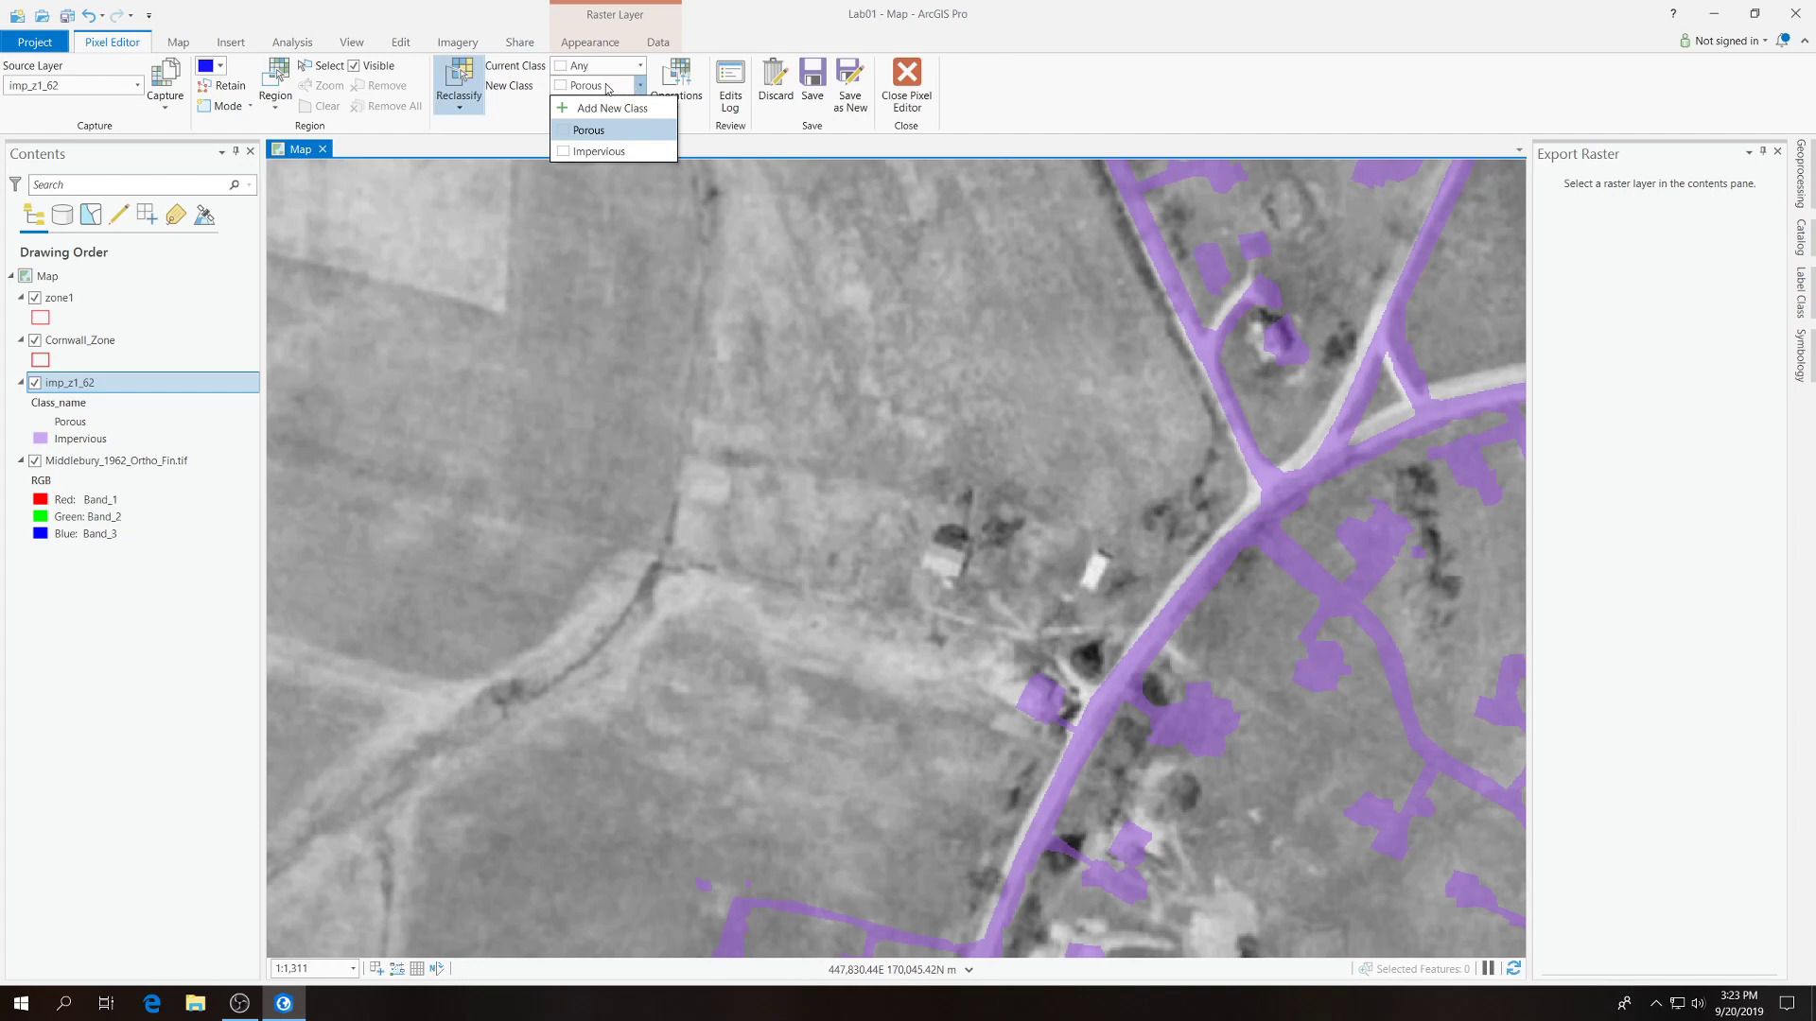
click(601, 153)
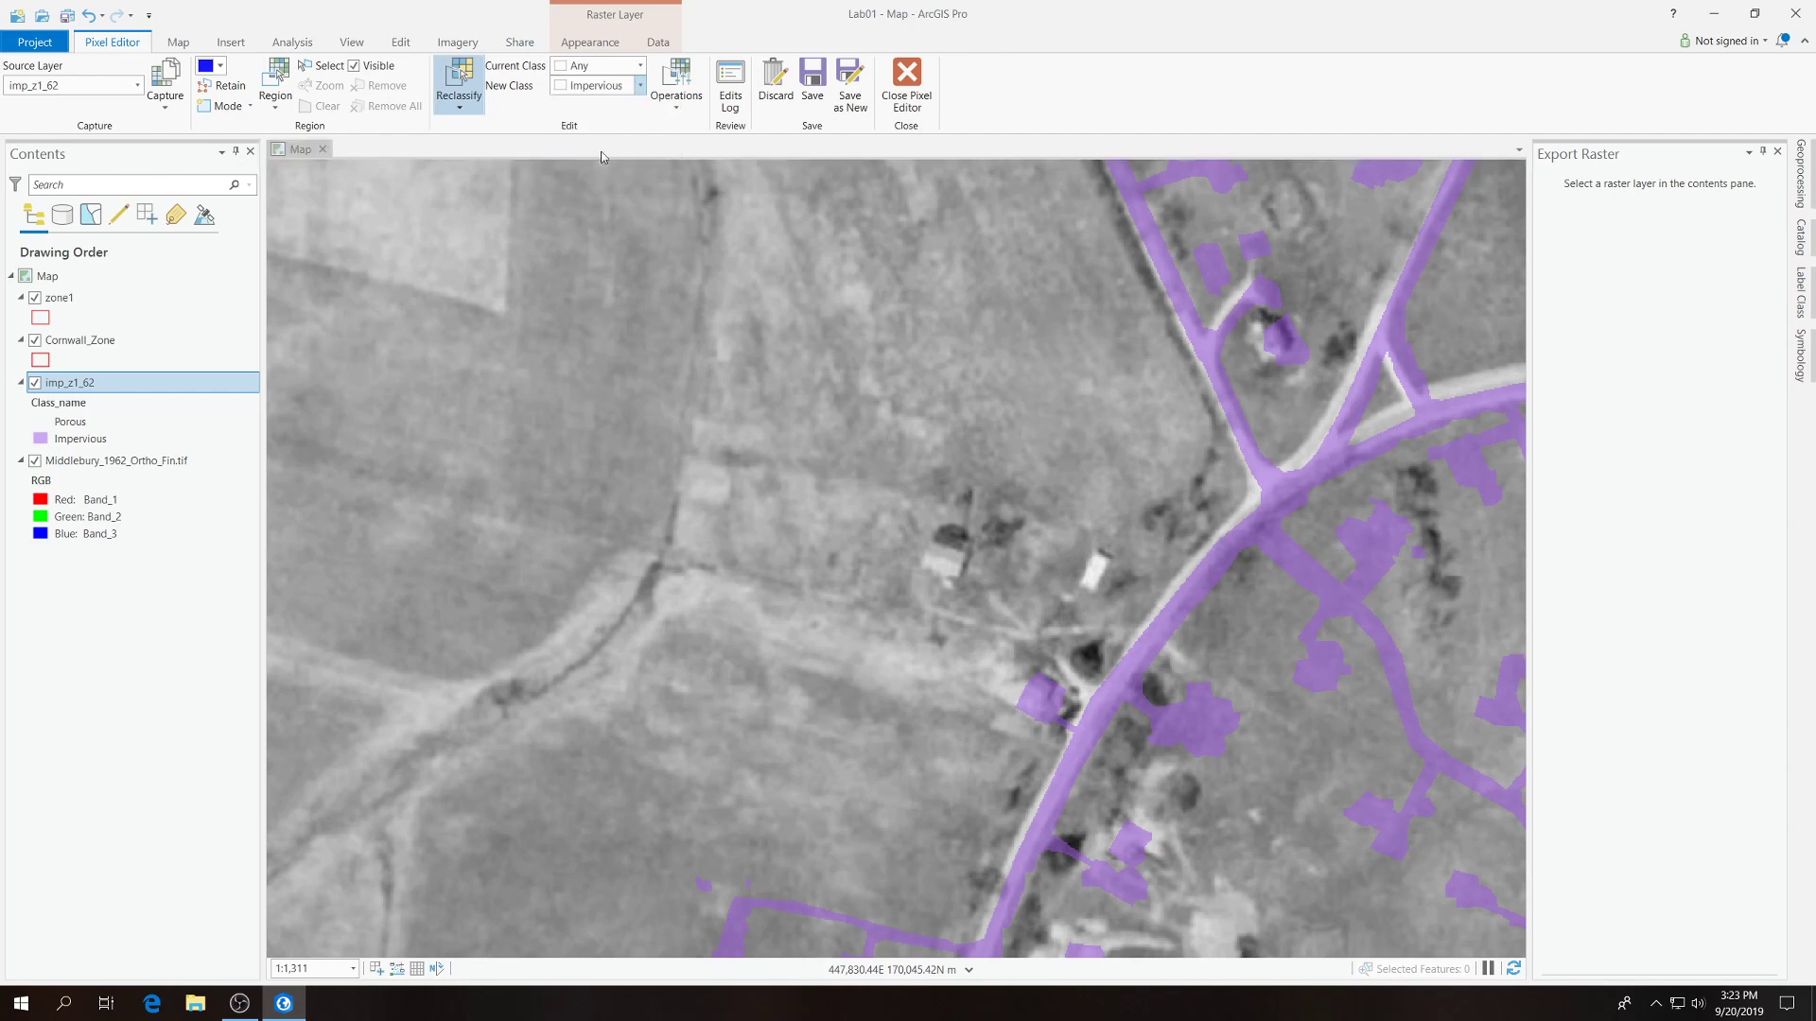
click(957, 583)
click(973, 545)
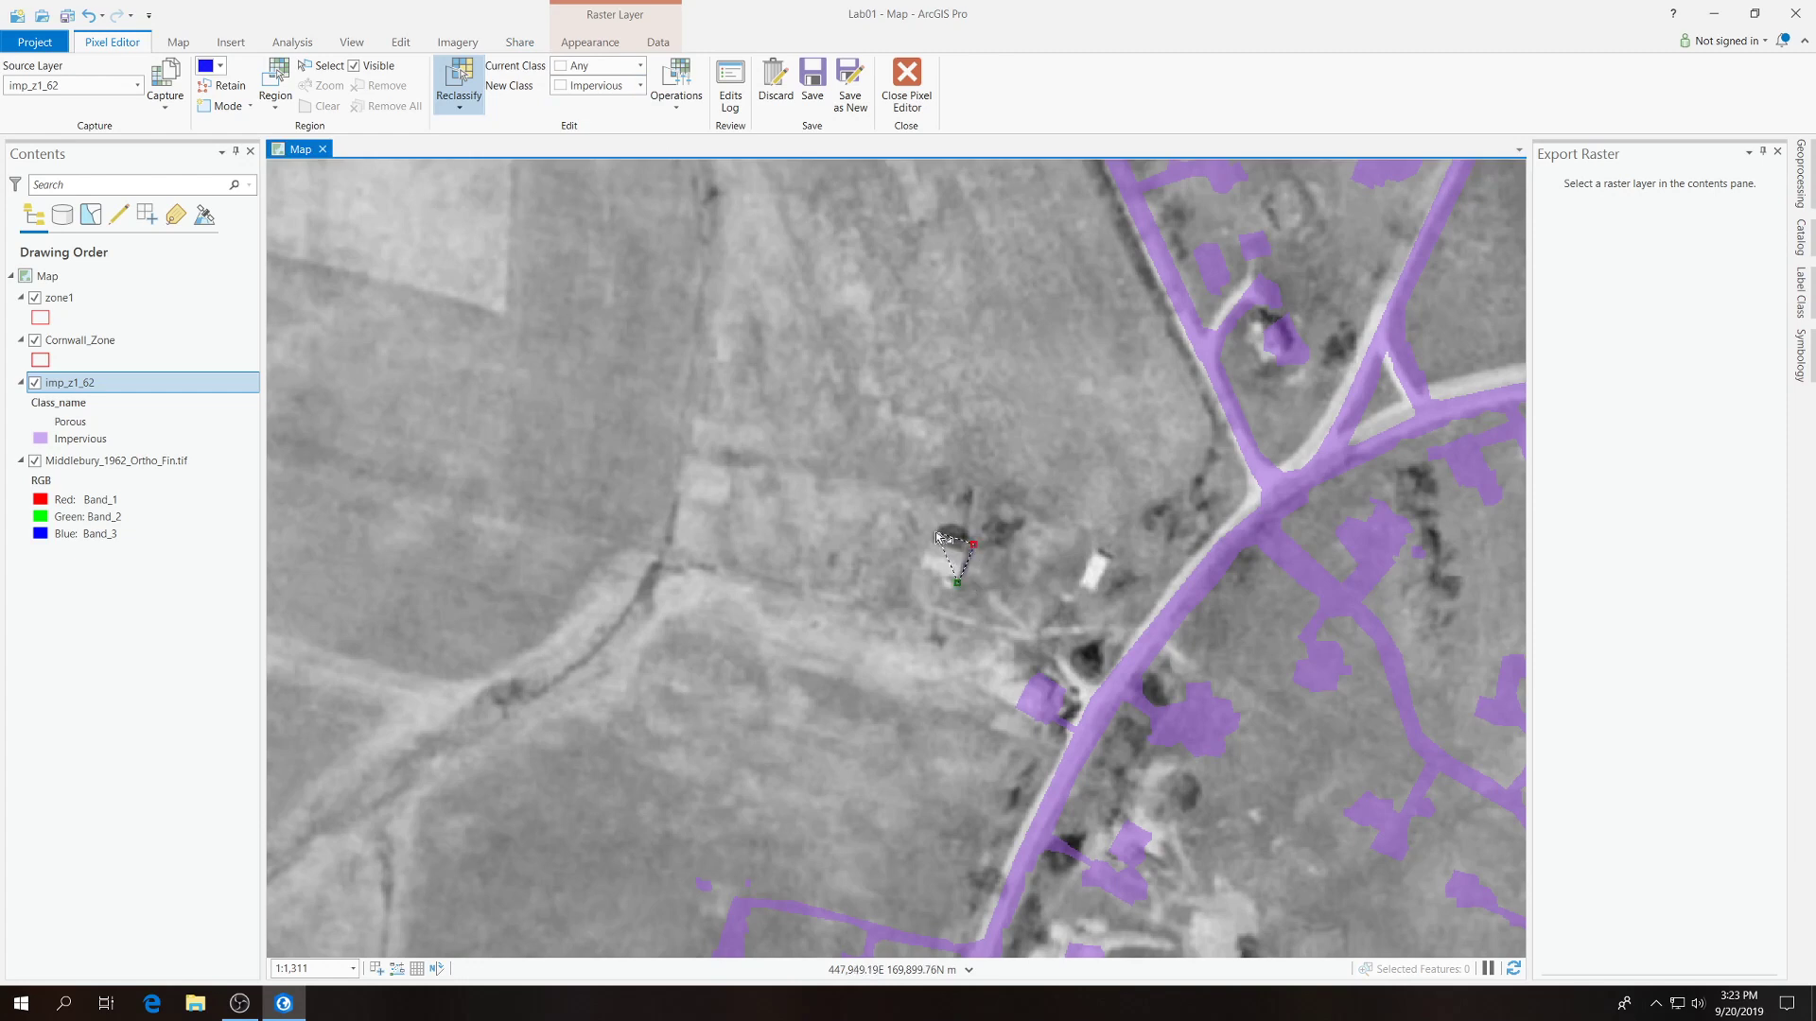
click(932, 531)
double_click(922, 567)
Outline the small white building between that house and the road and reclassify it to Impervious.
click(1077, 584)
click(1093, 550)
click(1112, 556)
double_click(1113, 563)
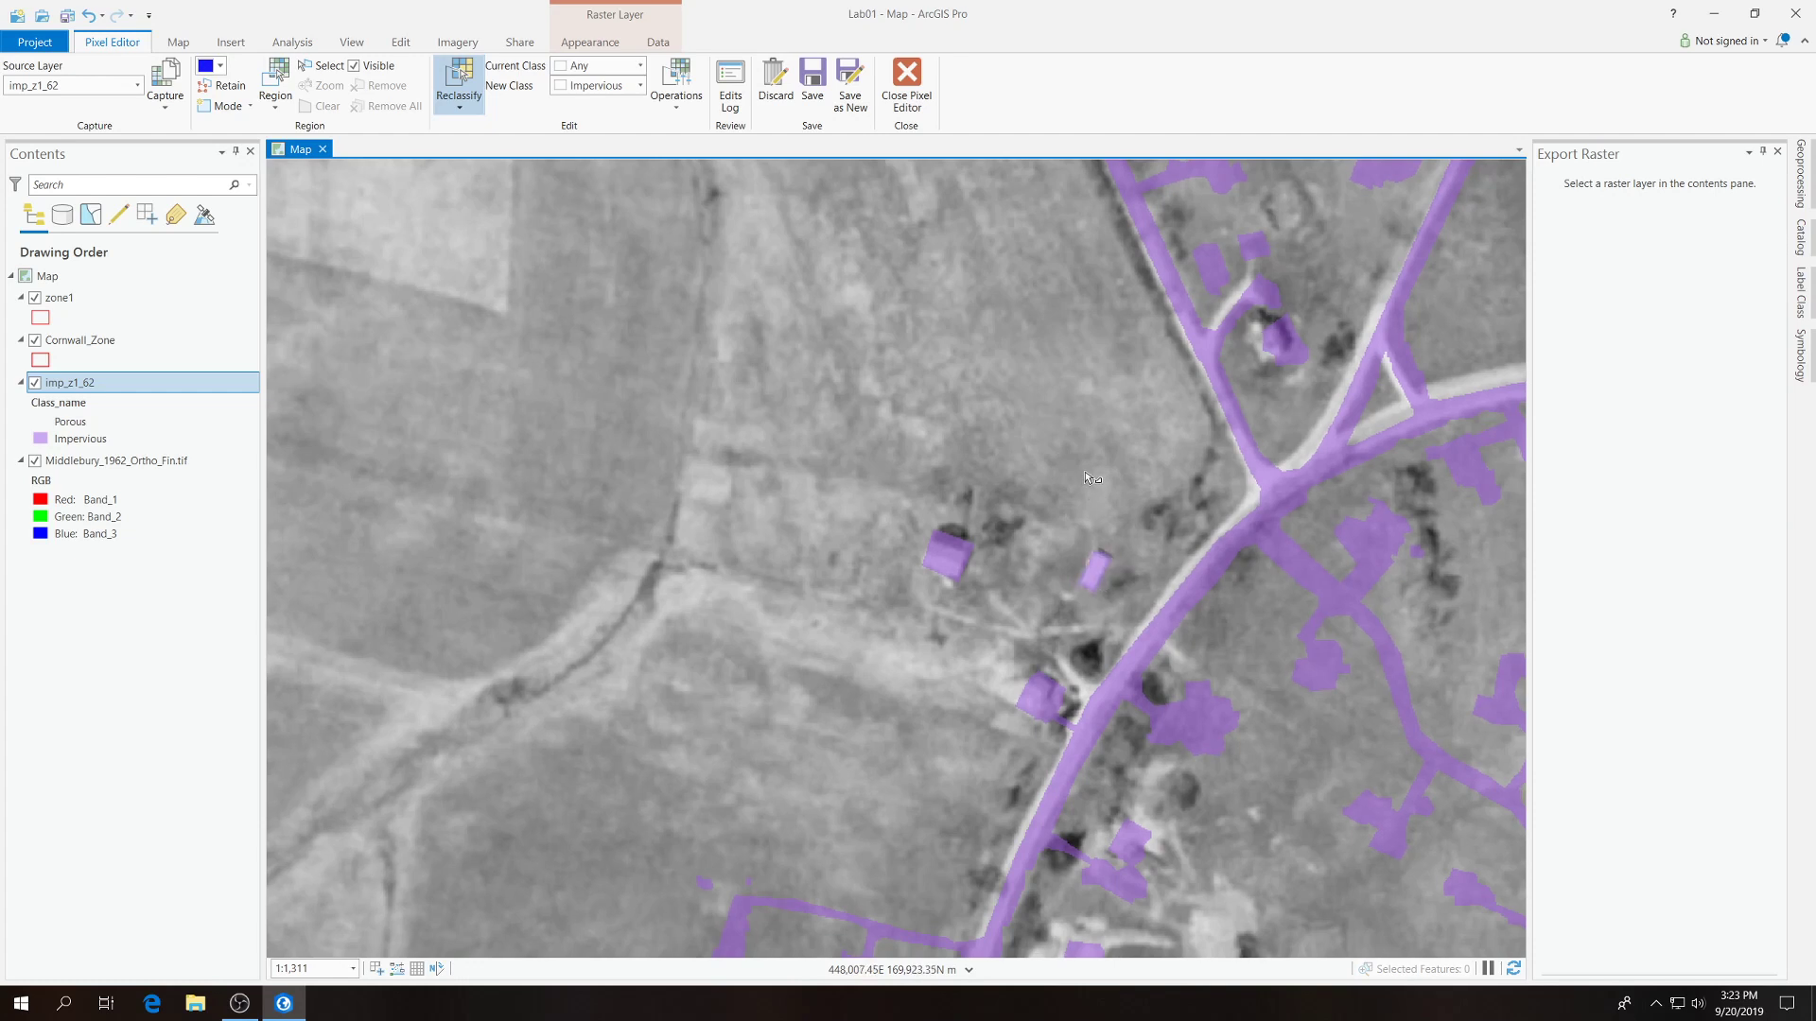
Reclassify the row of white buildings along the west side of the road, just southwest of the northwestern junction, to Impervious.
scroll(1093, 480, down, 3)
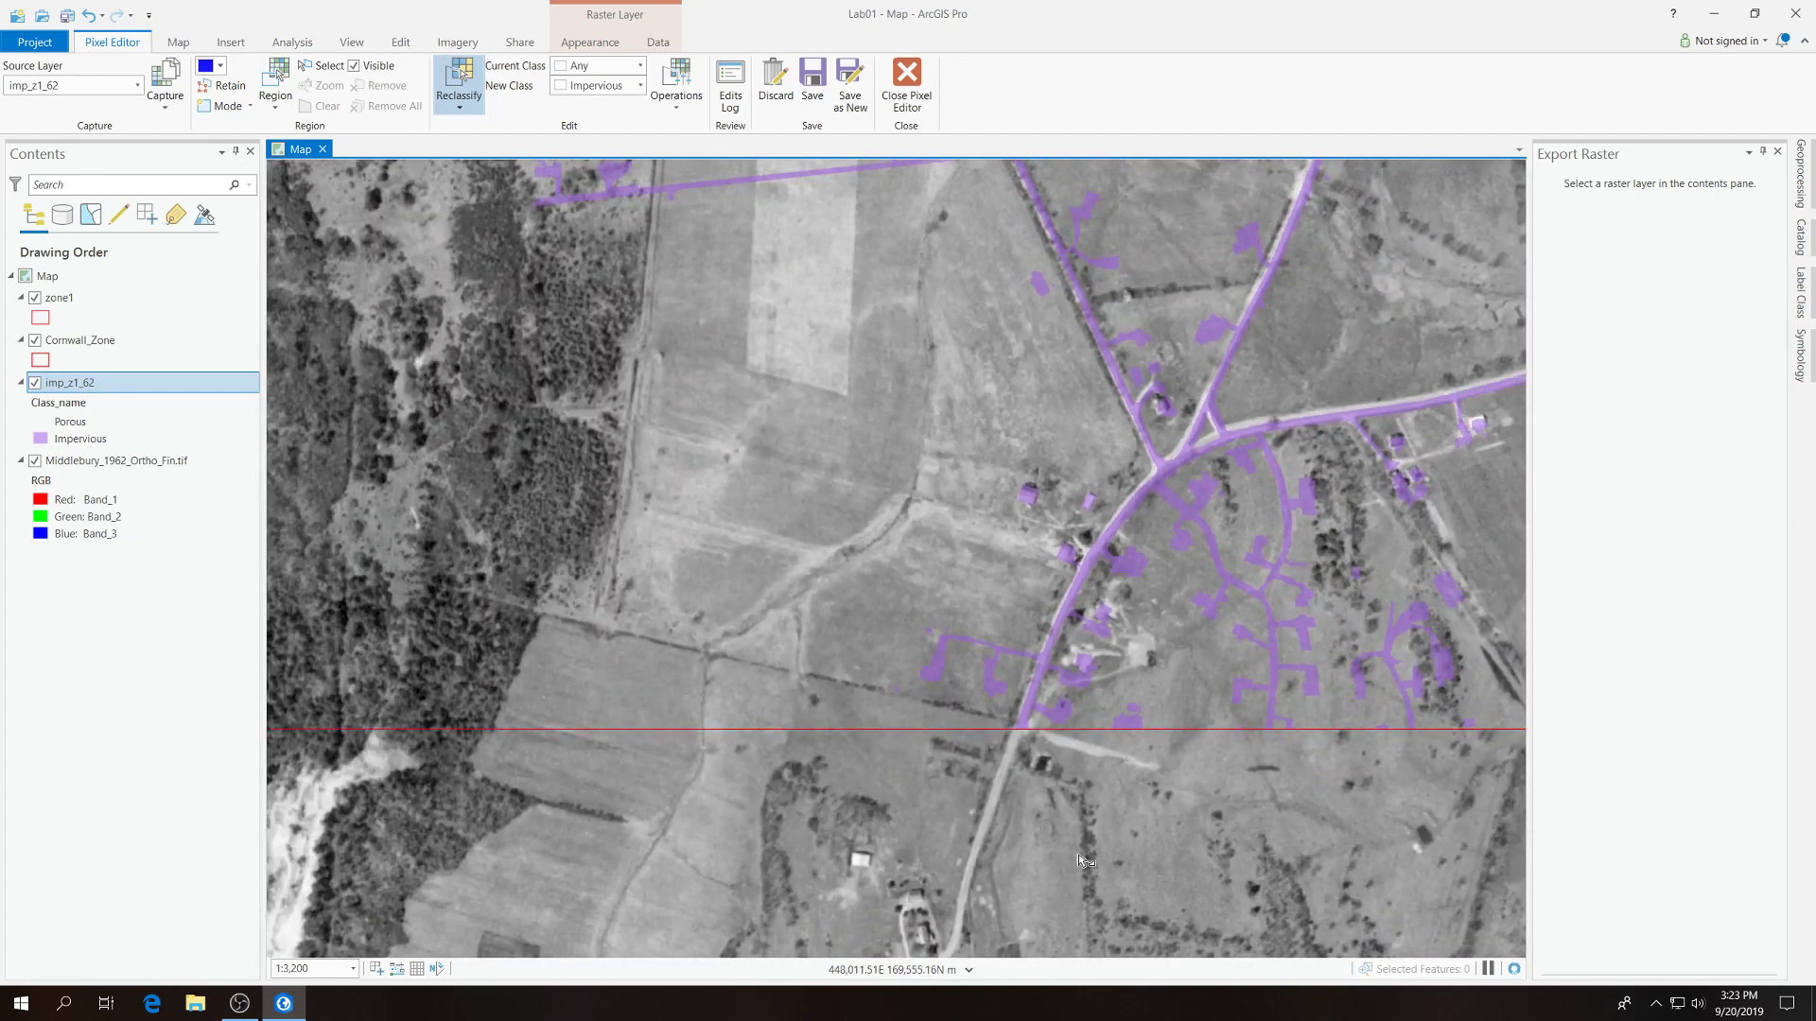
scroll(1150, 662, down, 3)
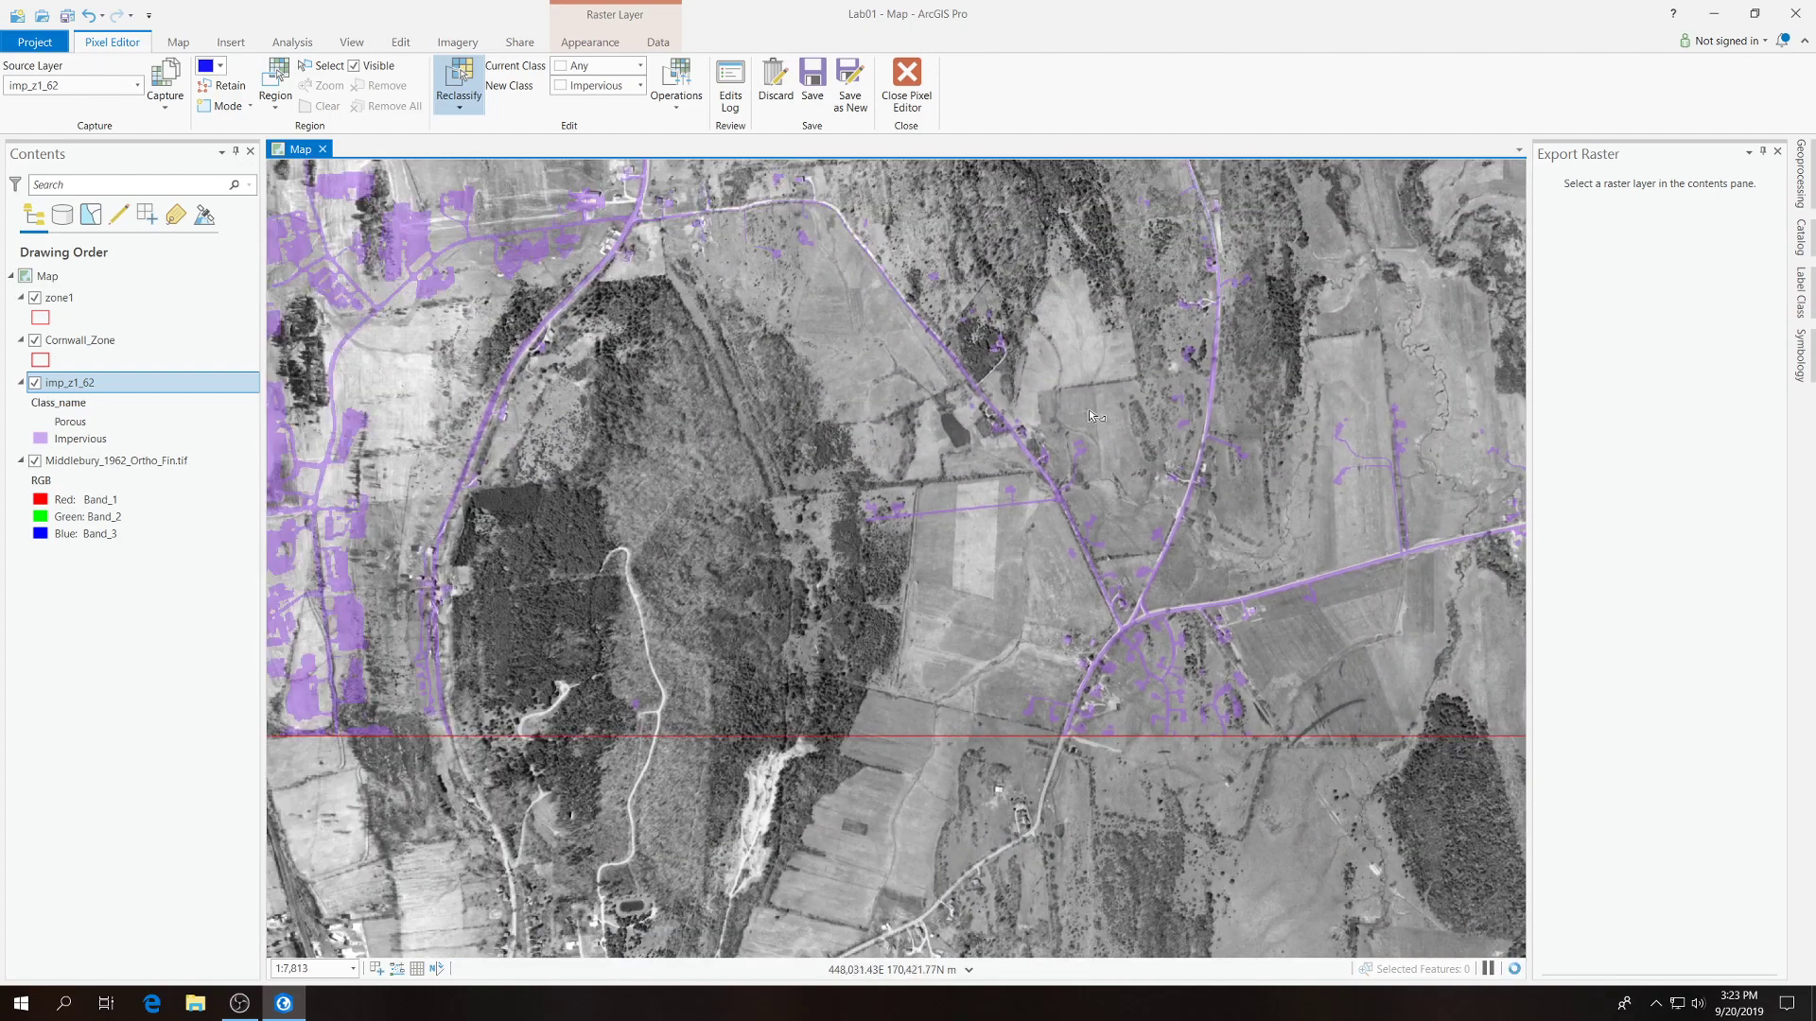
scroll(616, 223, up, 2)
scroll(616, 223, up, 4)
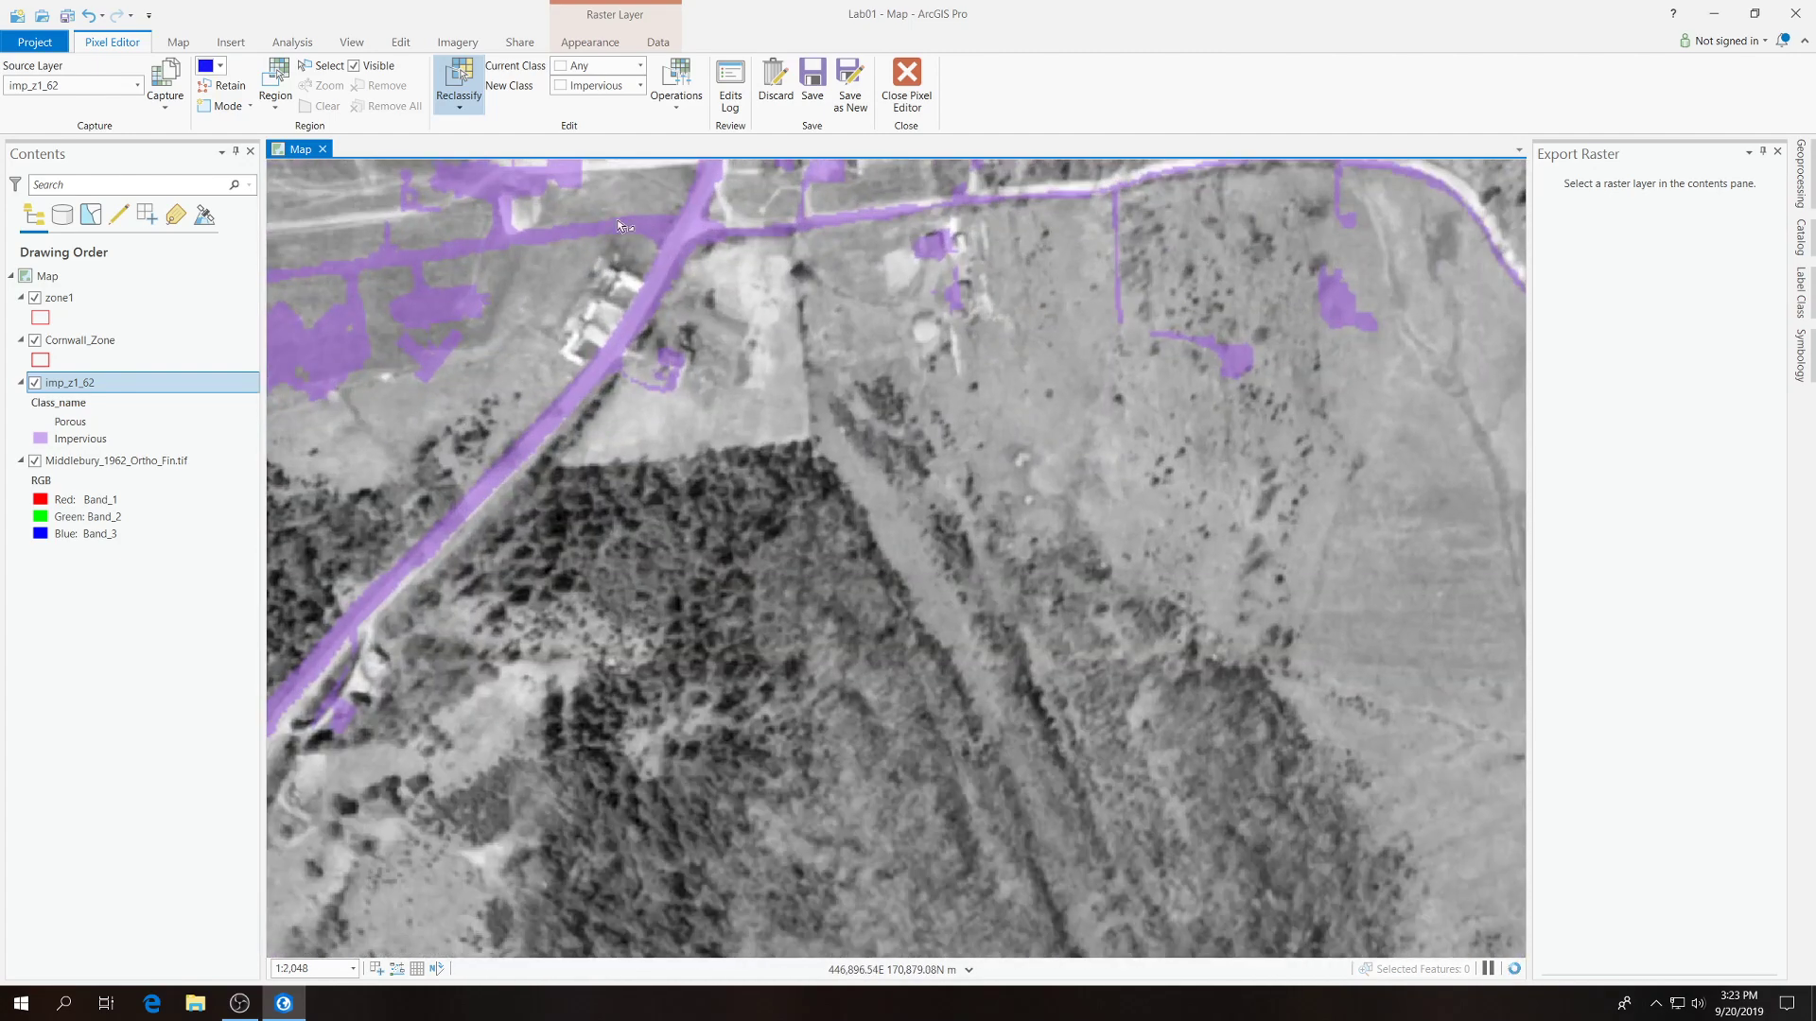
click(585, 366)
click(559, 350)
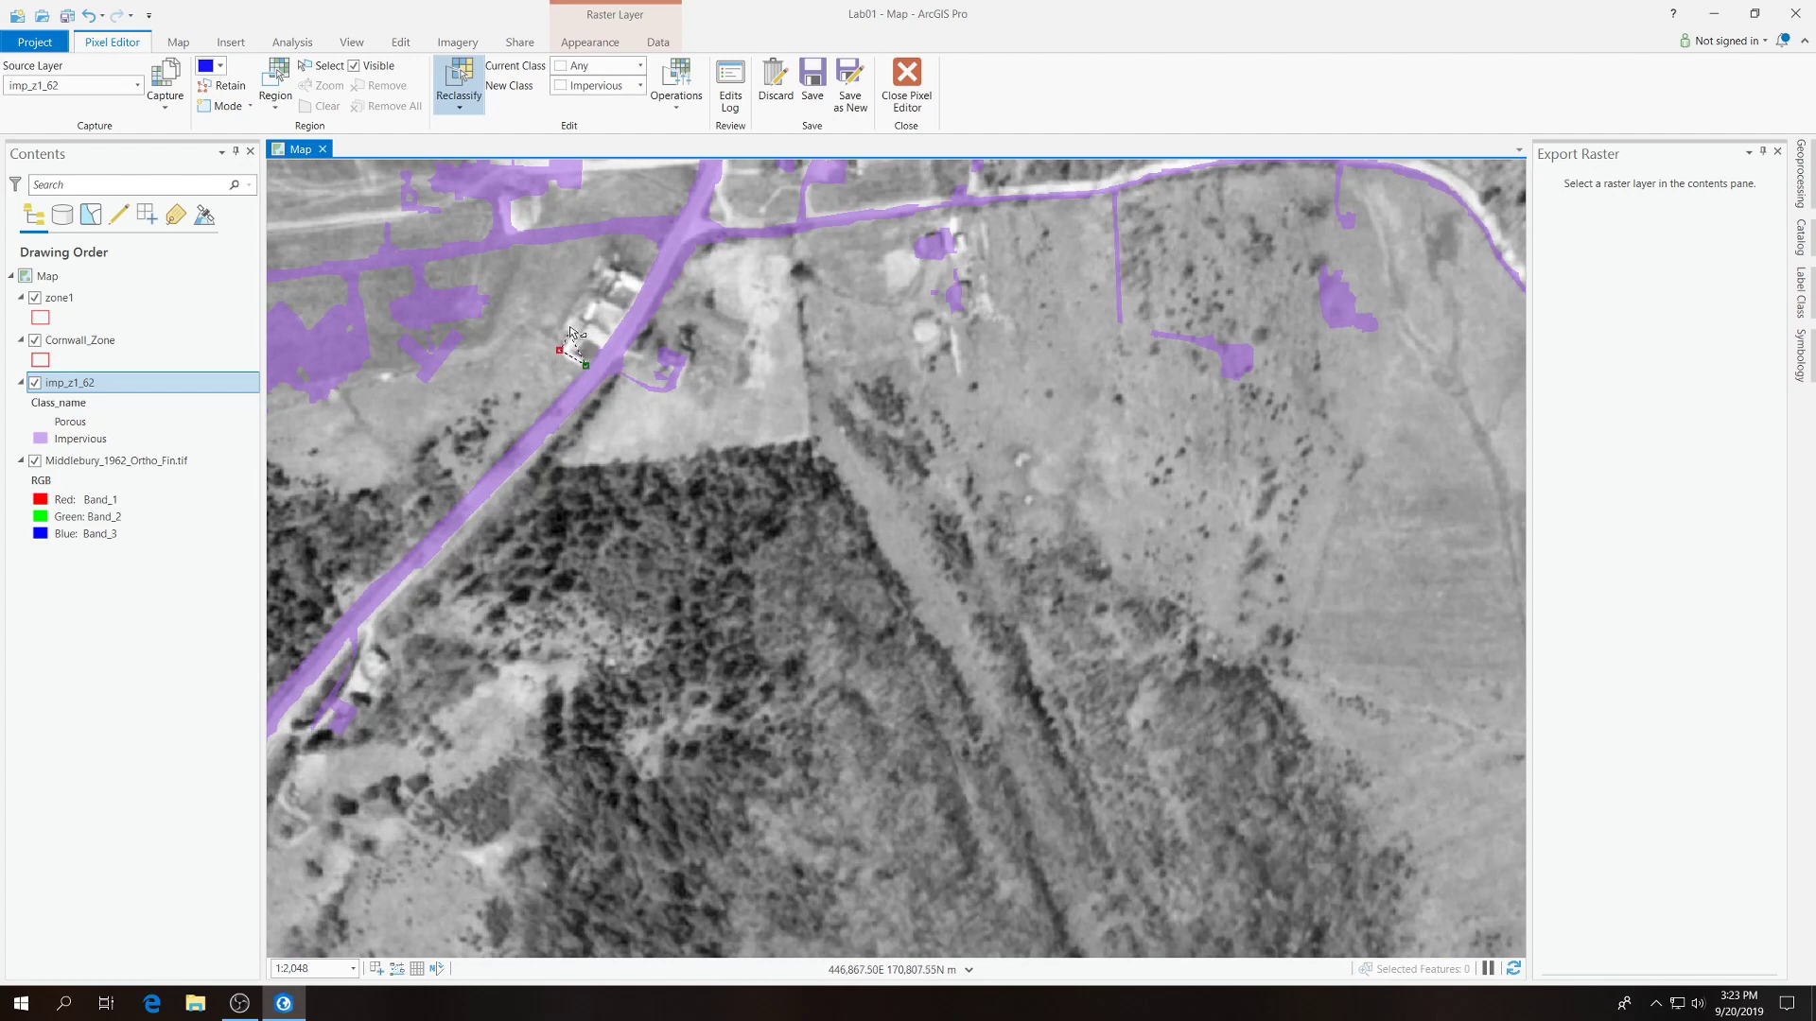
click(602, 255)
double_click(647, 286)
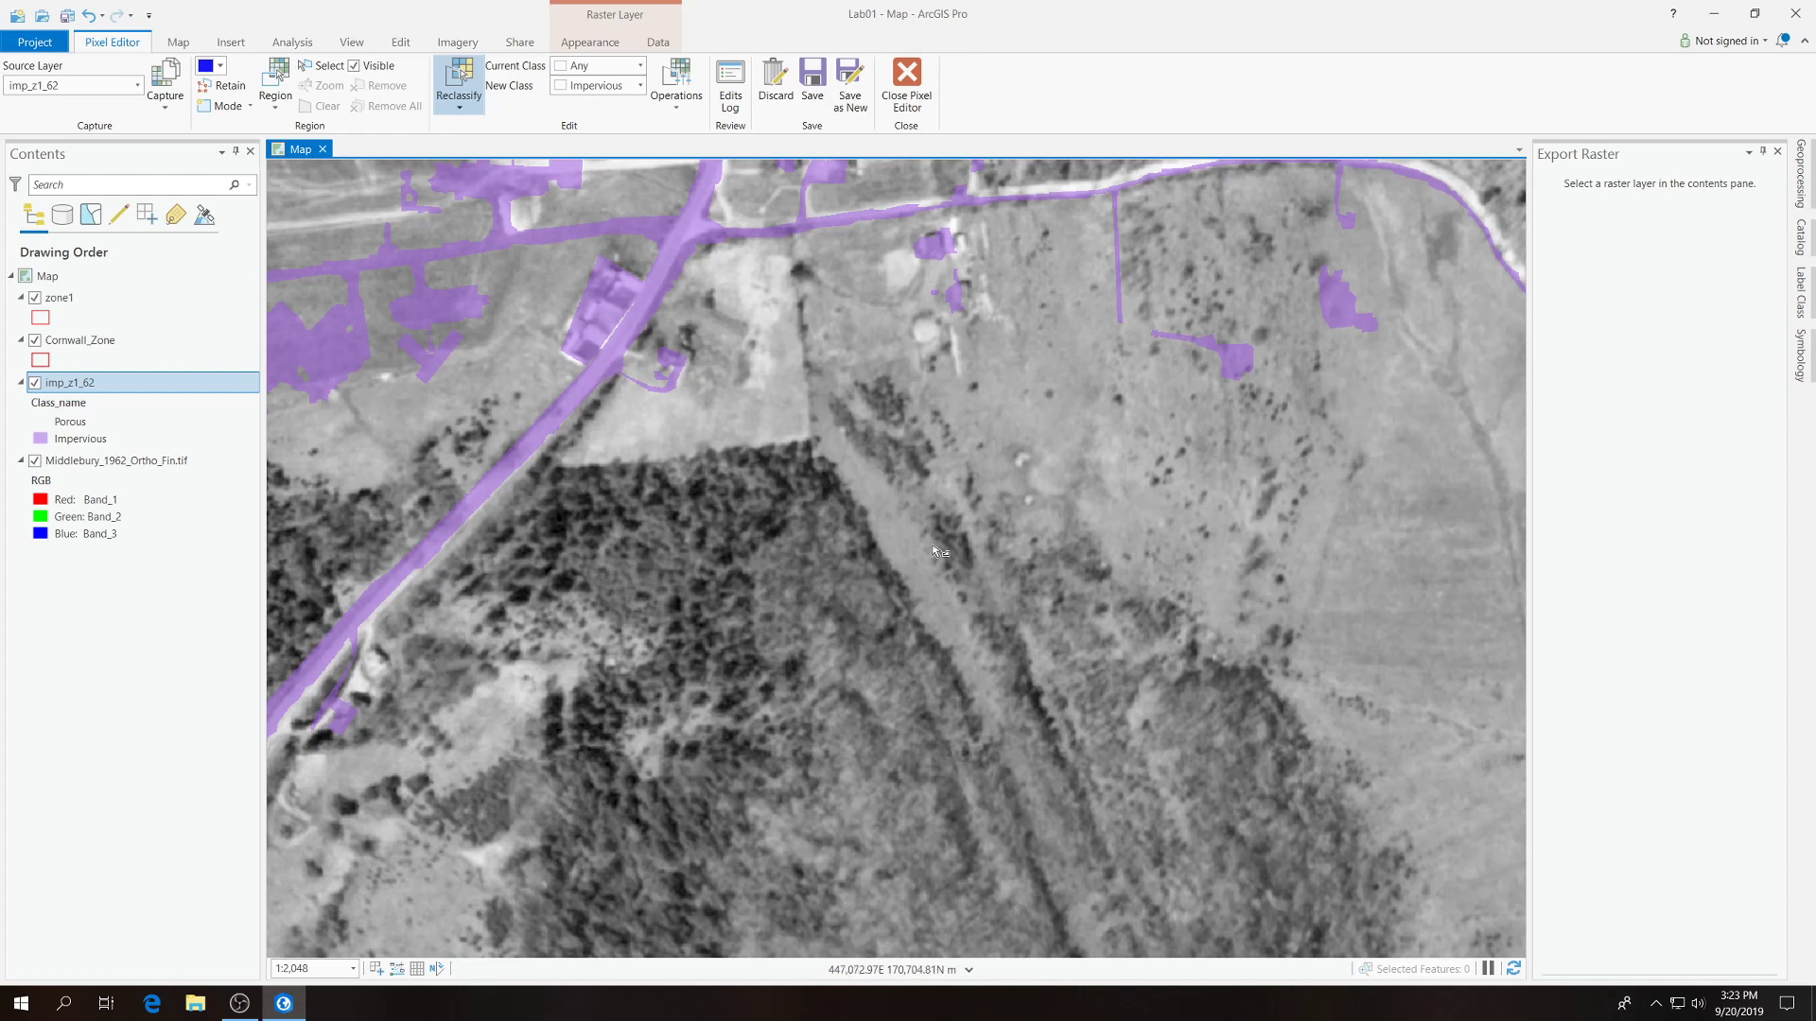
Outline the large developed area between the western rail line and the curving road, down to the zone boundary, and reclassify it to Impervious.
scroll(979, 395, down, 2)
scroll(653, 279, down, 2)
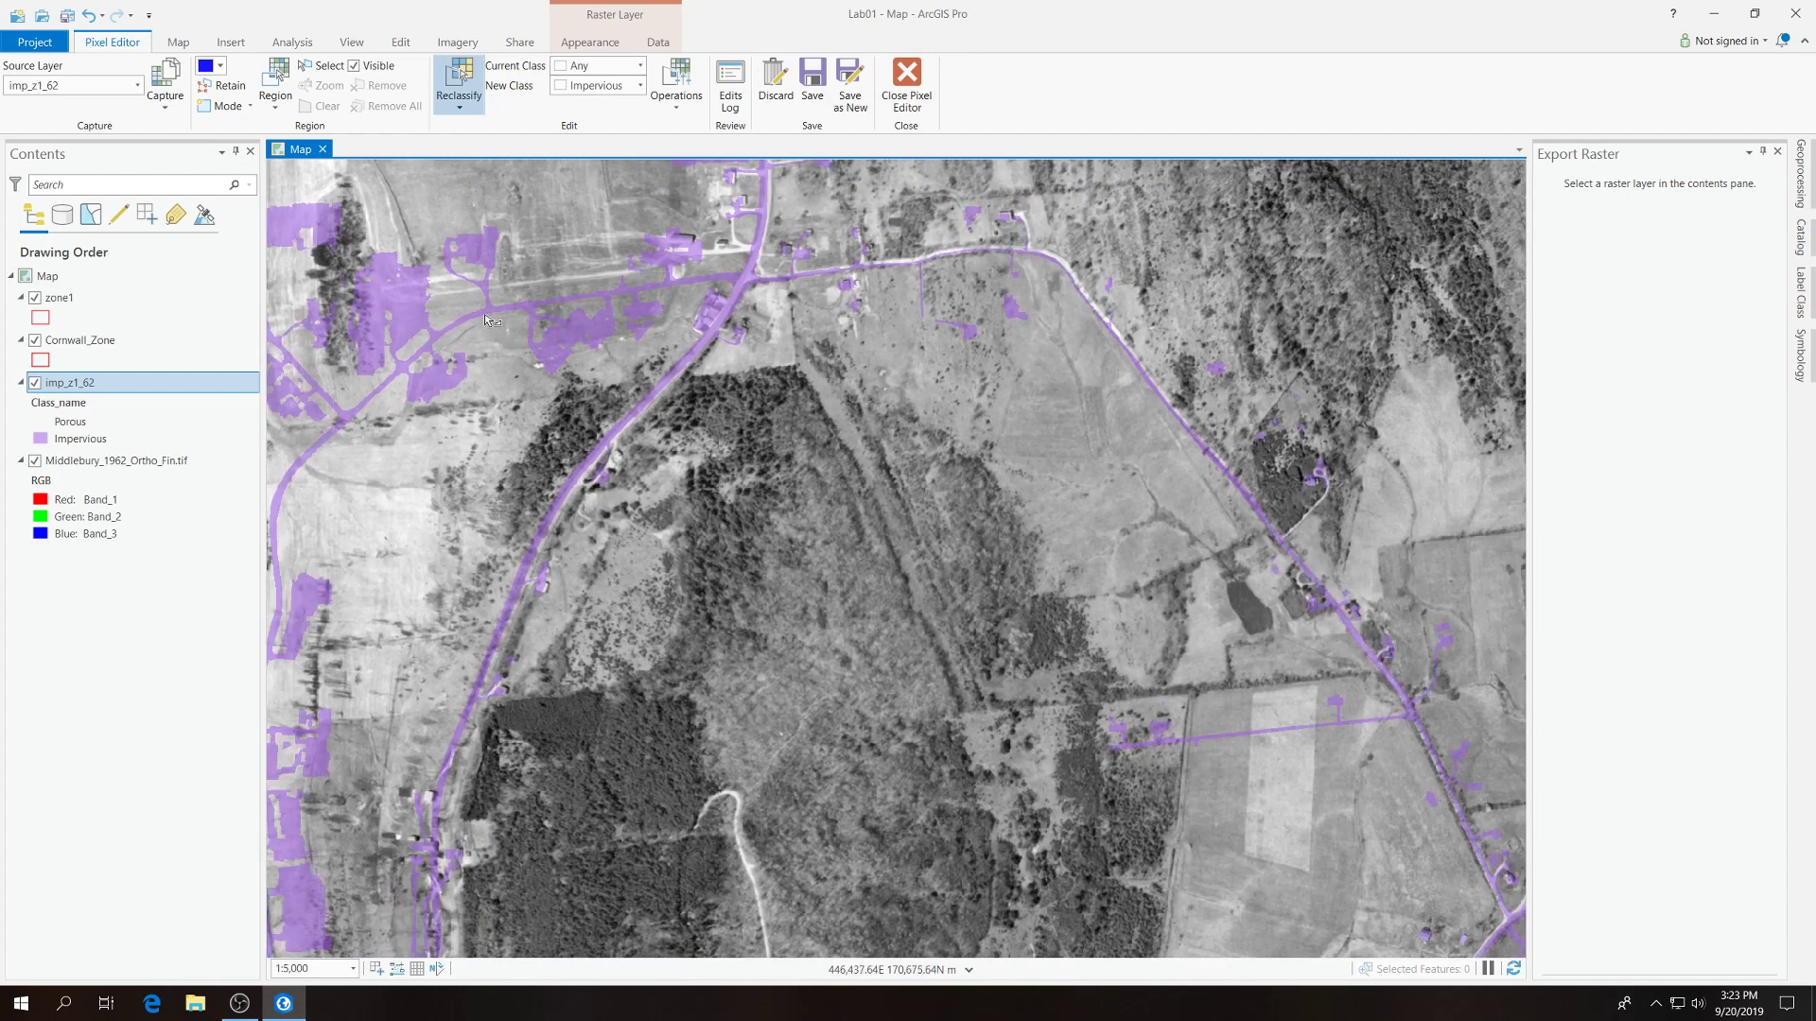
scroll(804, 407, down, 2)
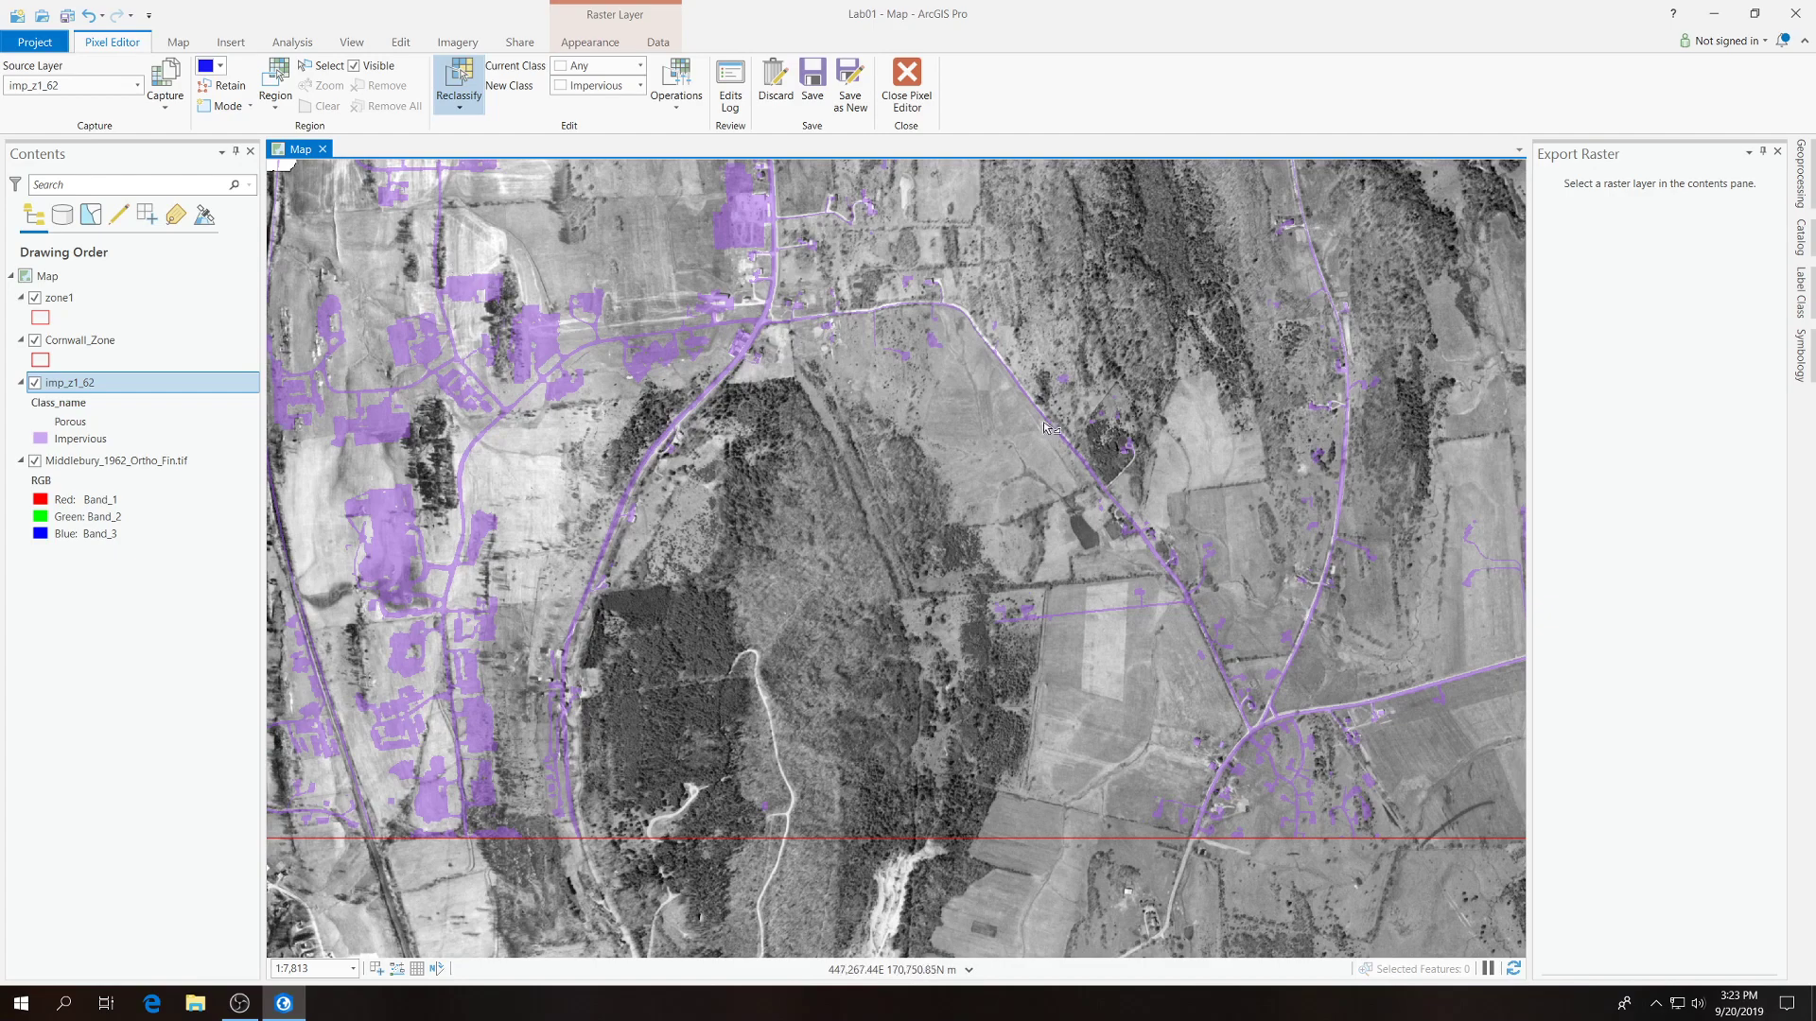
scroll(1292, 536, down, 2)
scroll(755, 466, up, 2)
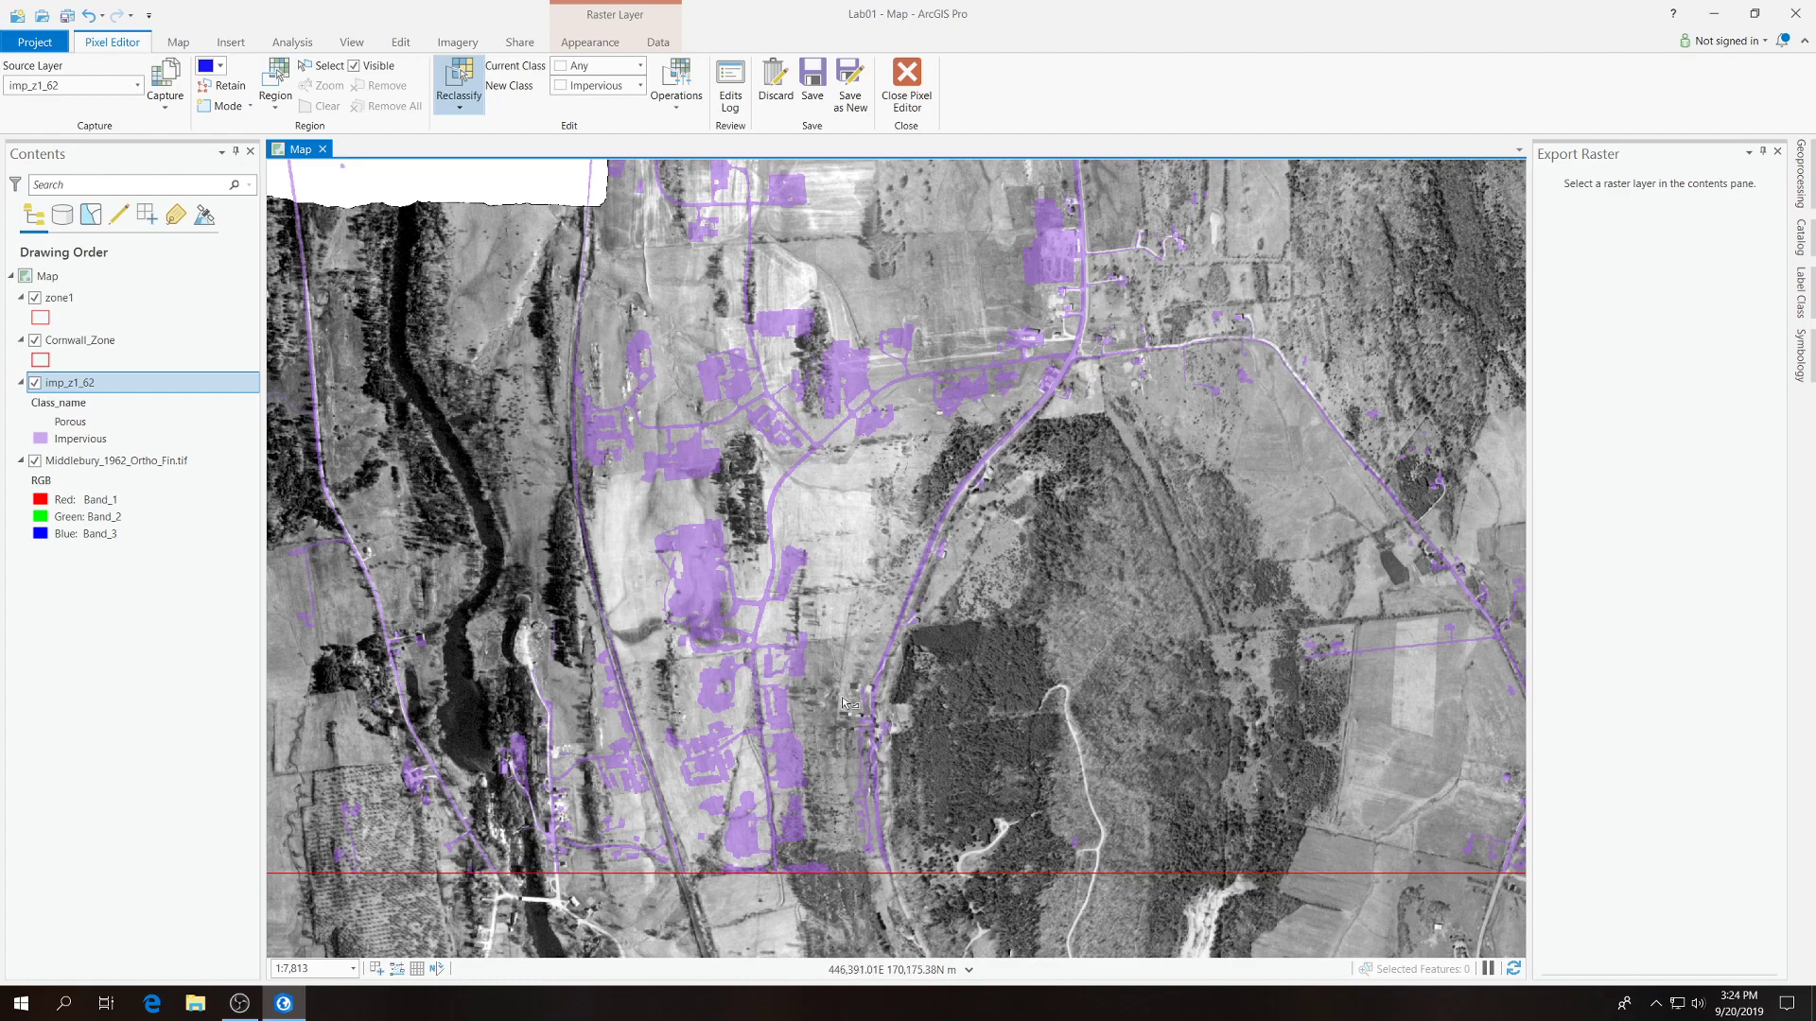
click(857, 863)
click(825, 594)
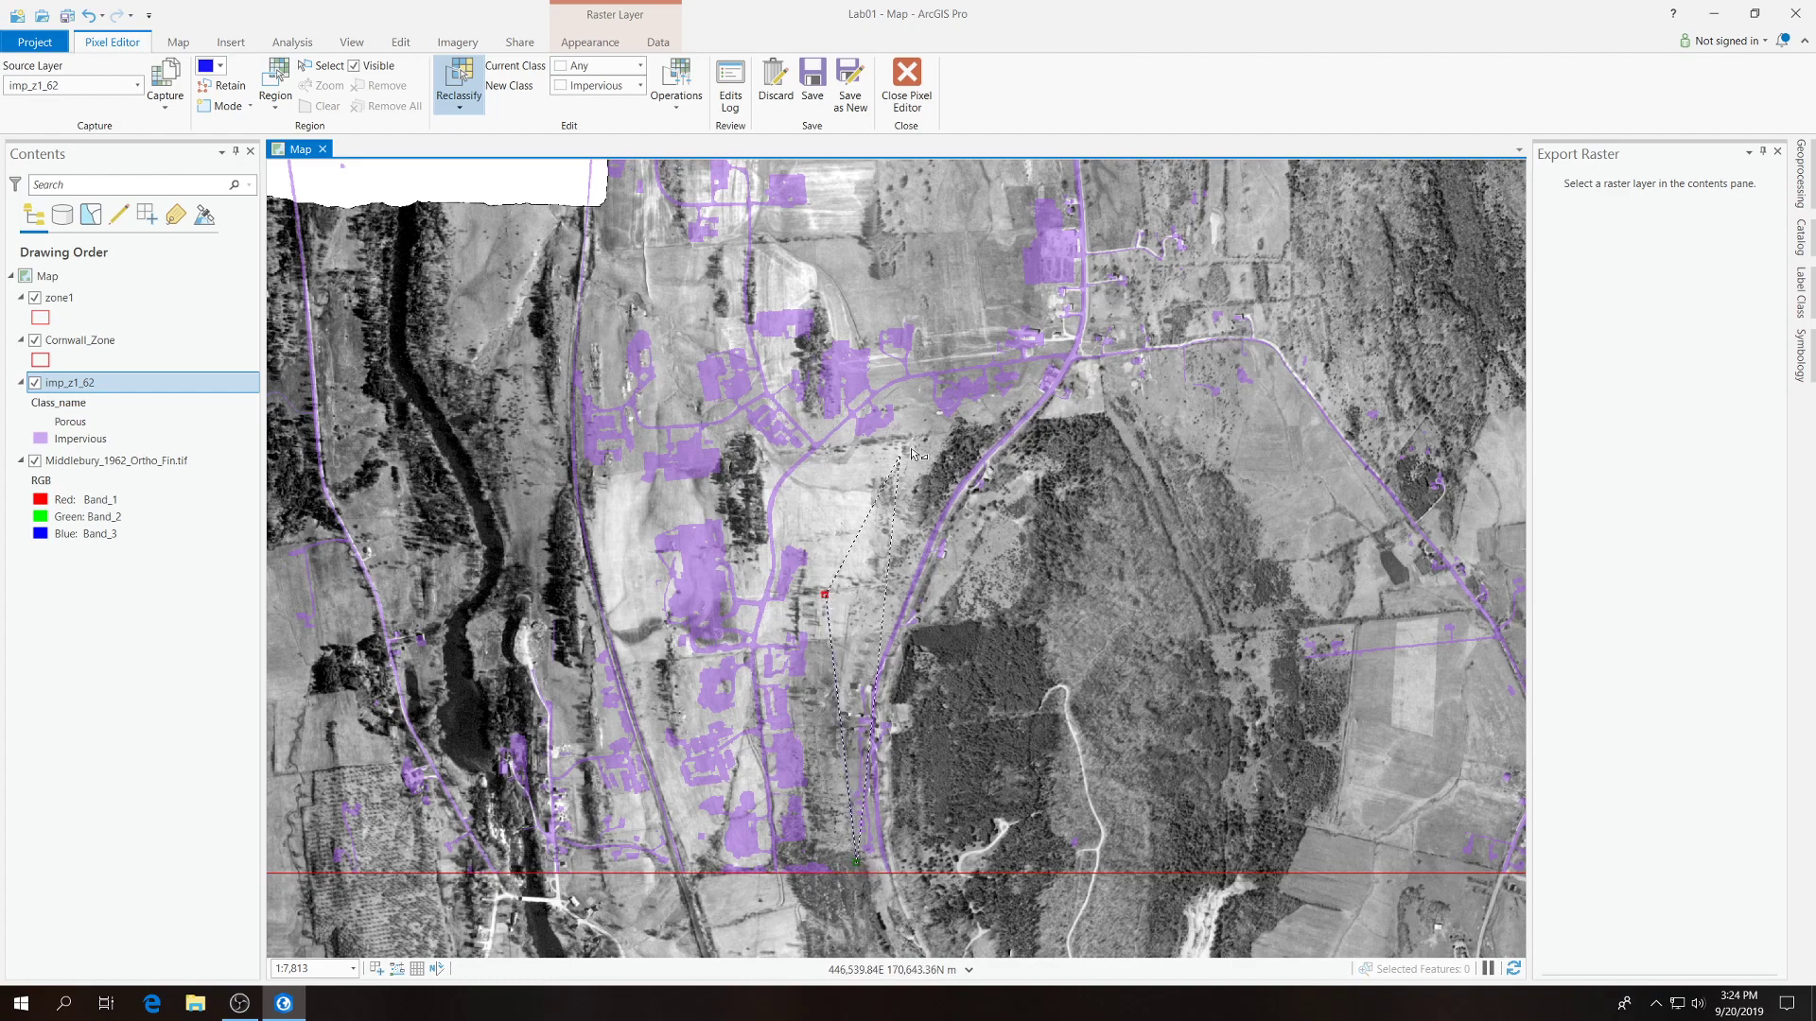
click(1026, 392)
click(1042, 363)
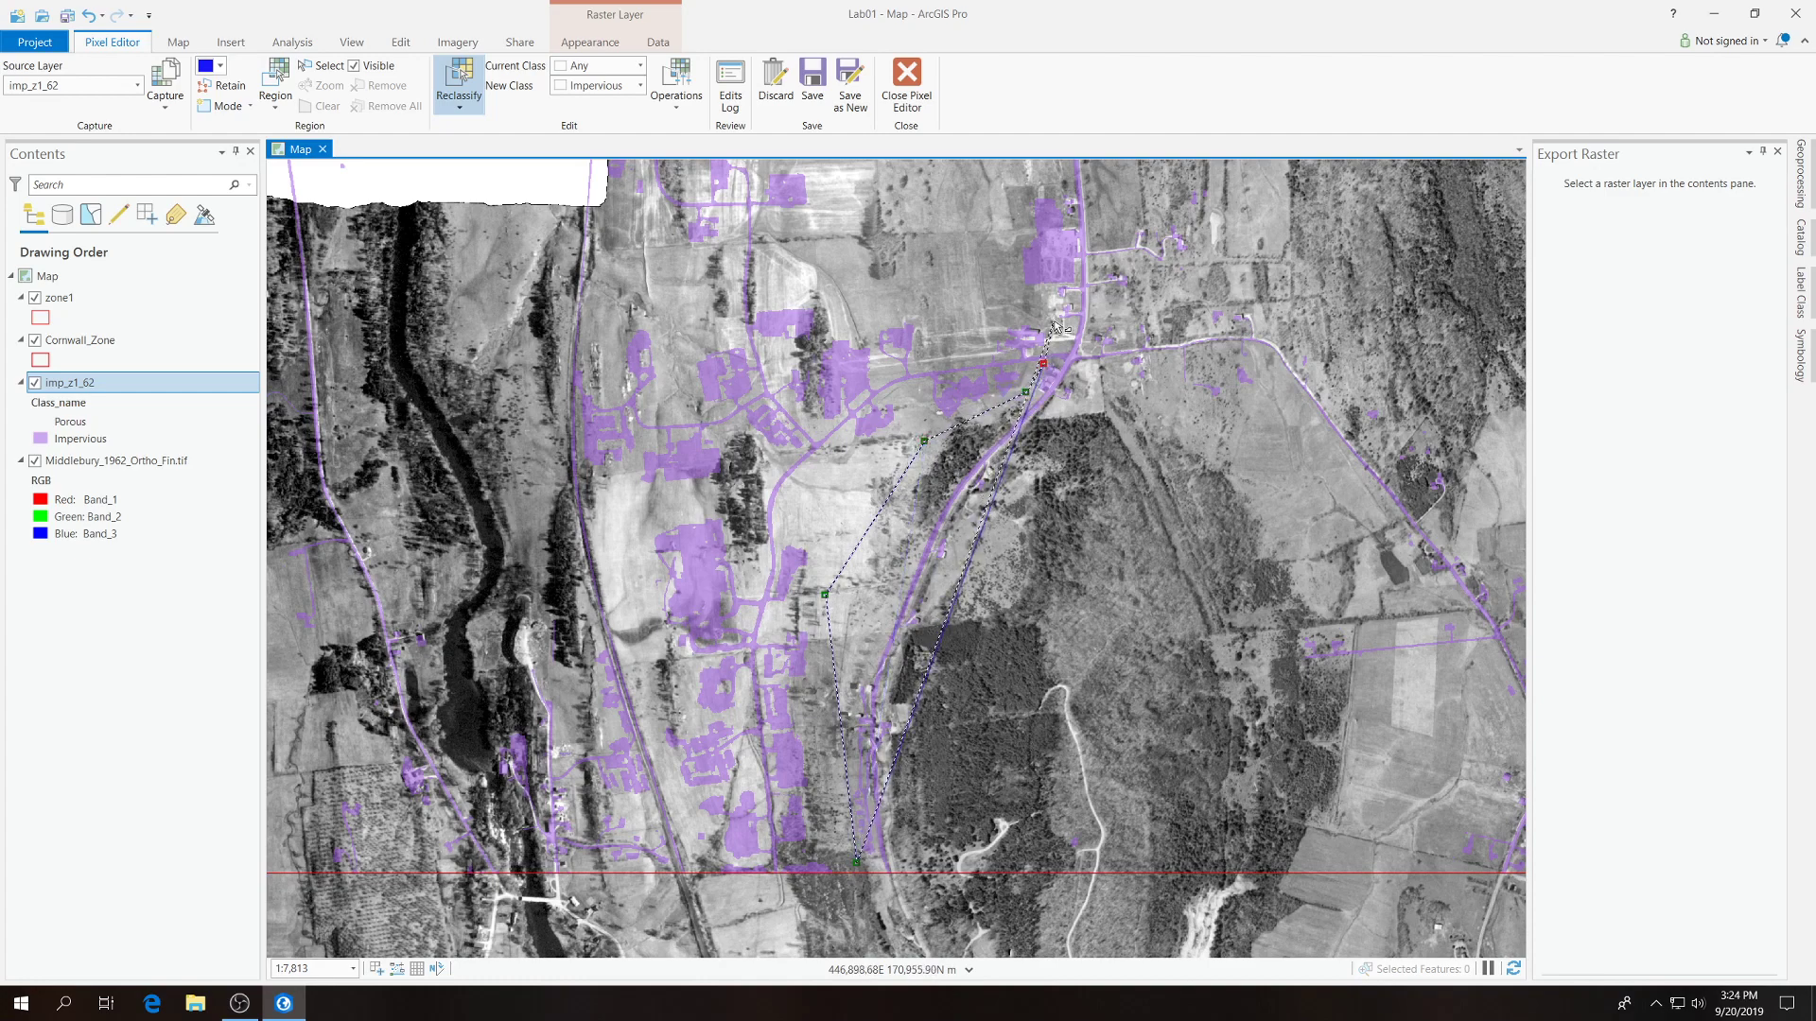
click(1052, 321)
click(985, 297)
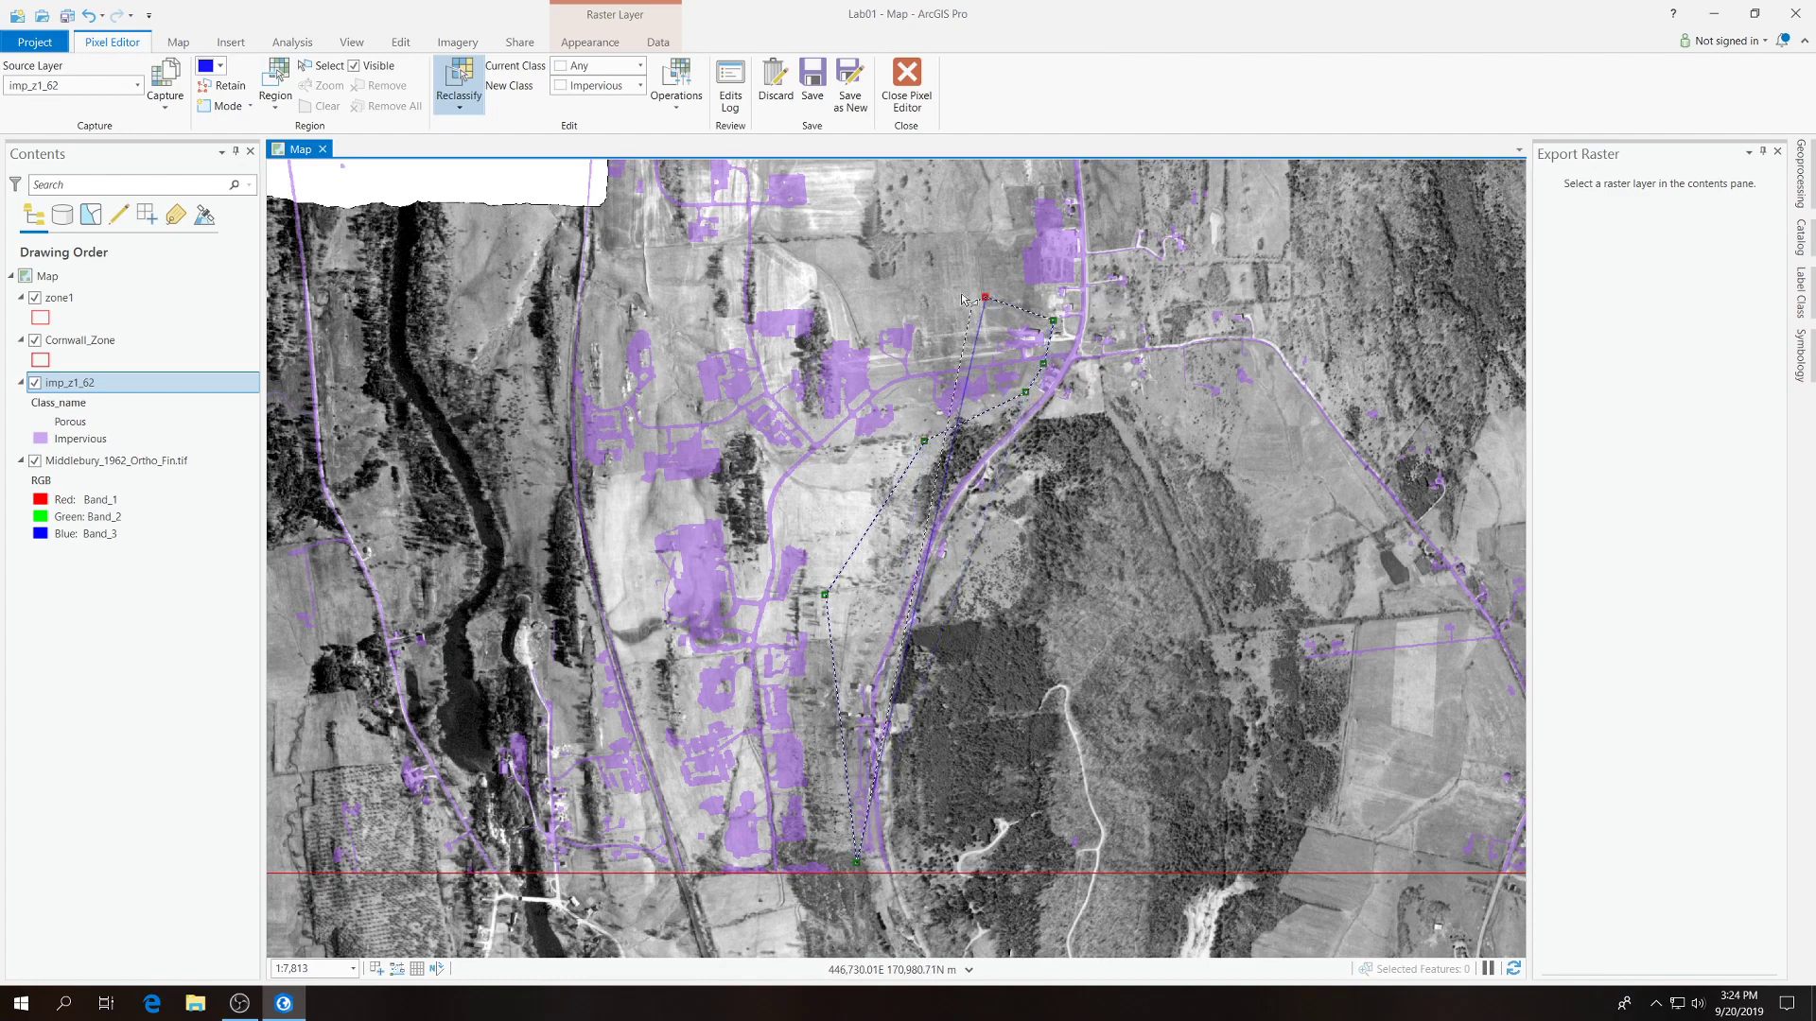
click(821, 170)
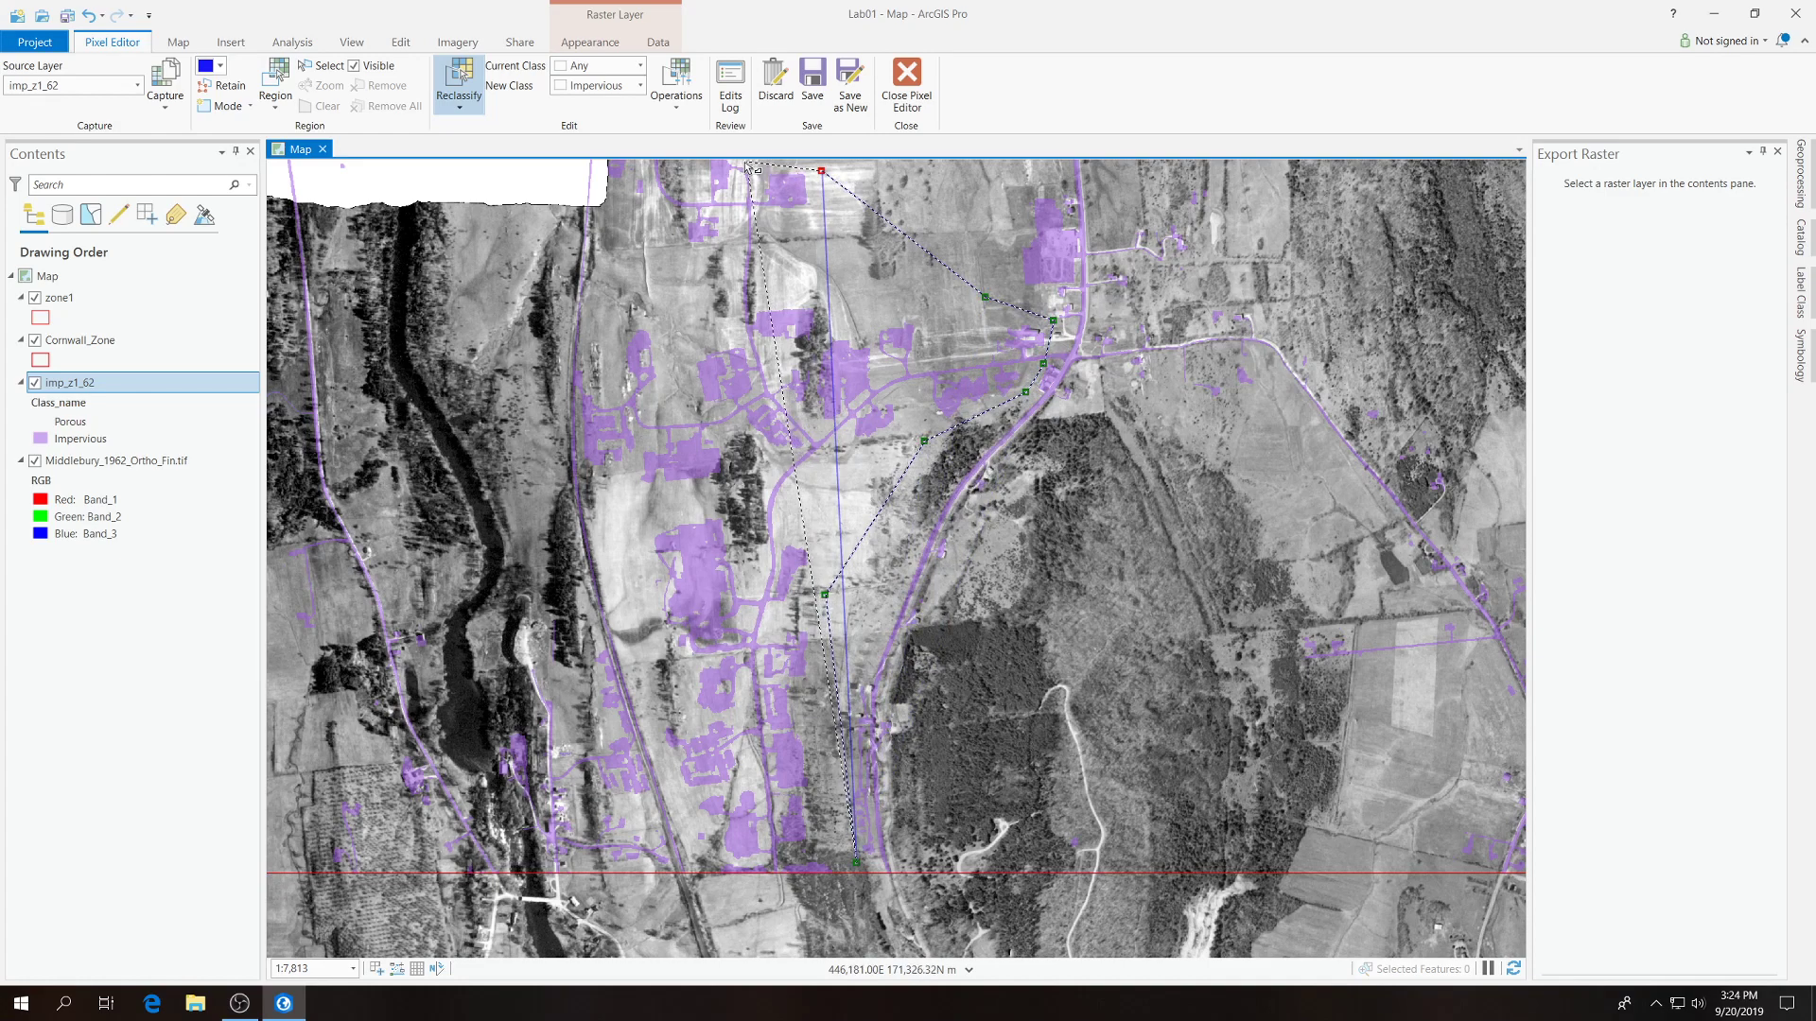
click(734, 162)
click(673, 171)
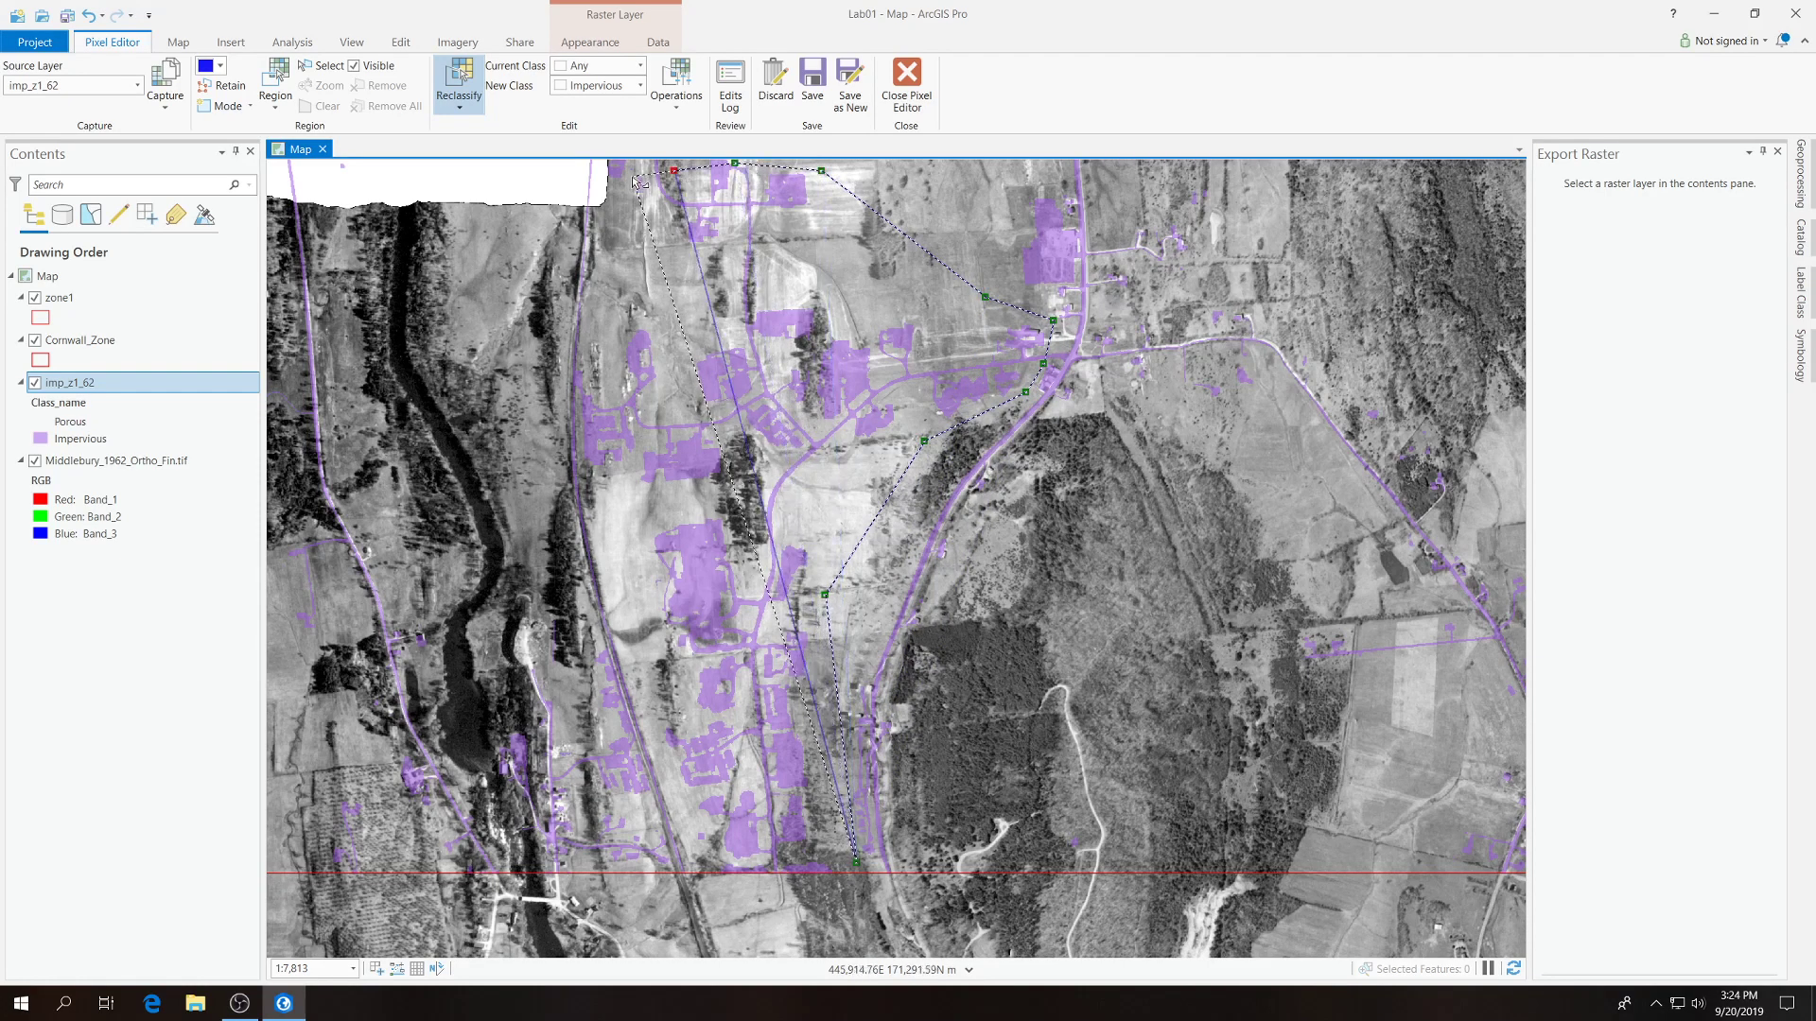
click(631, 175)
click(582, 331)
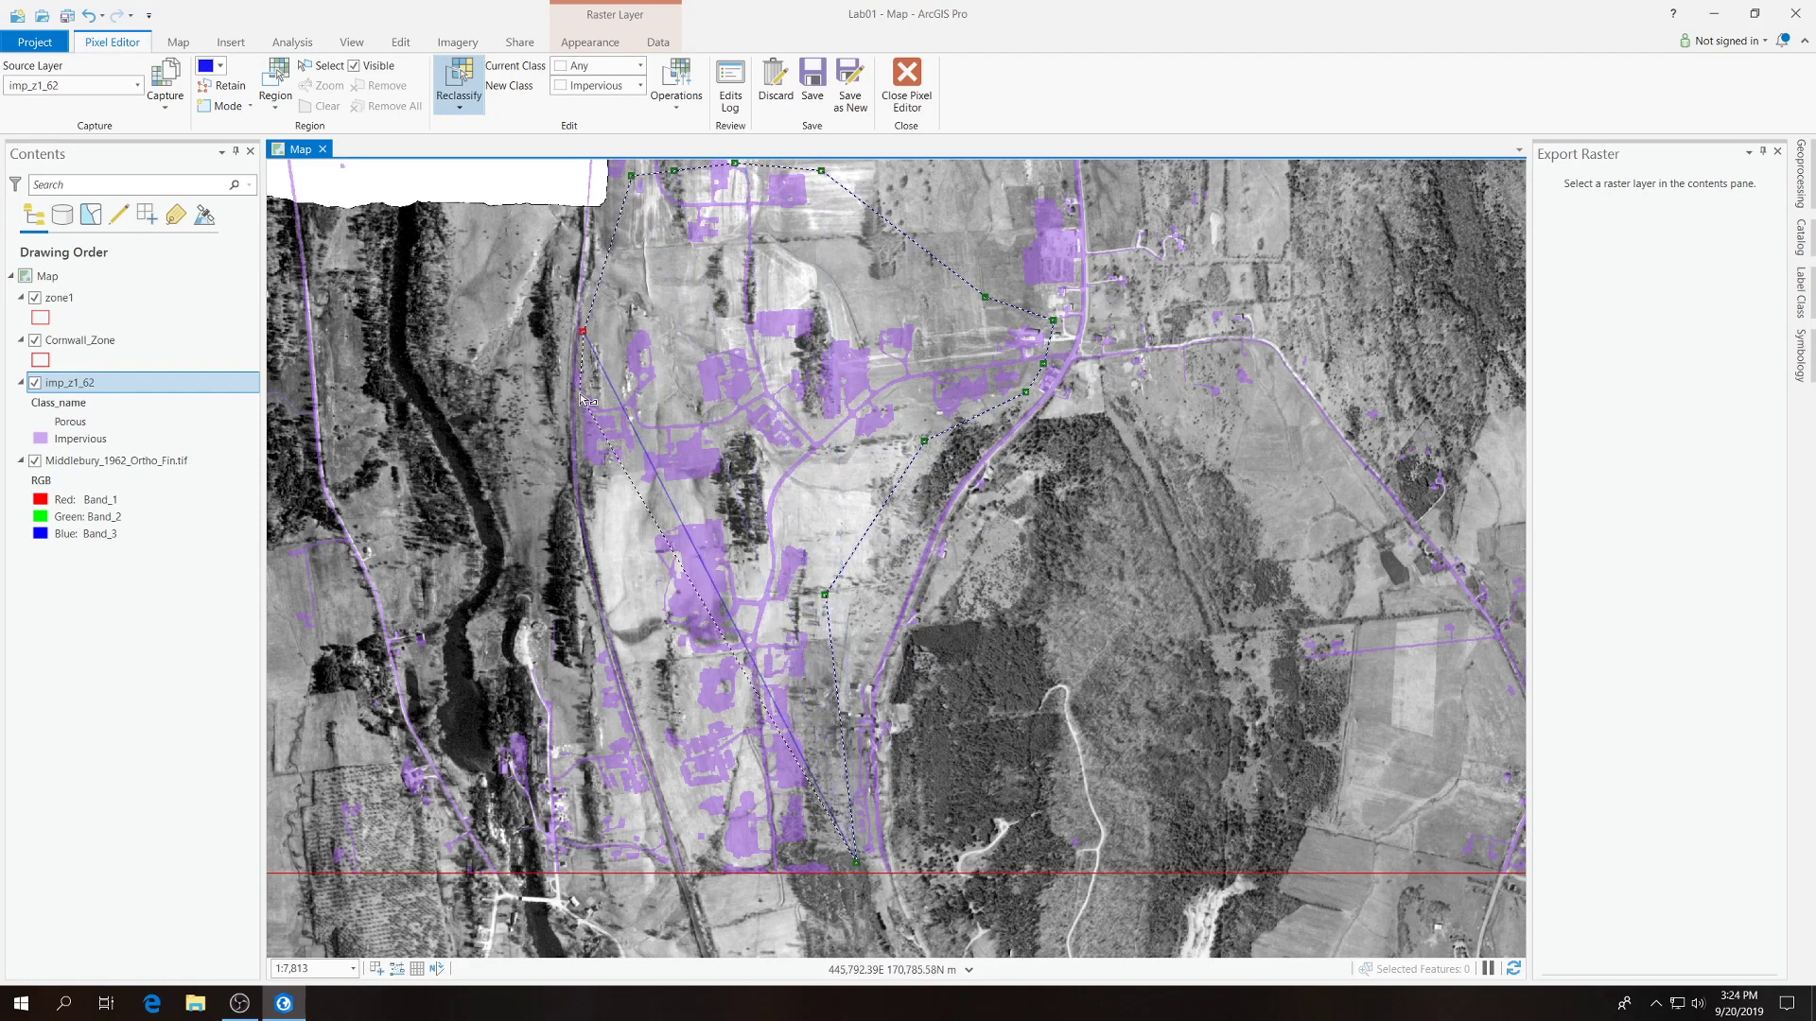
click(575, 370)
click(578, 400)
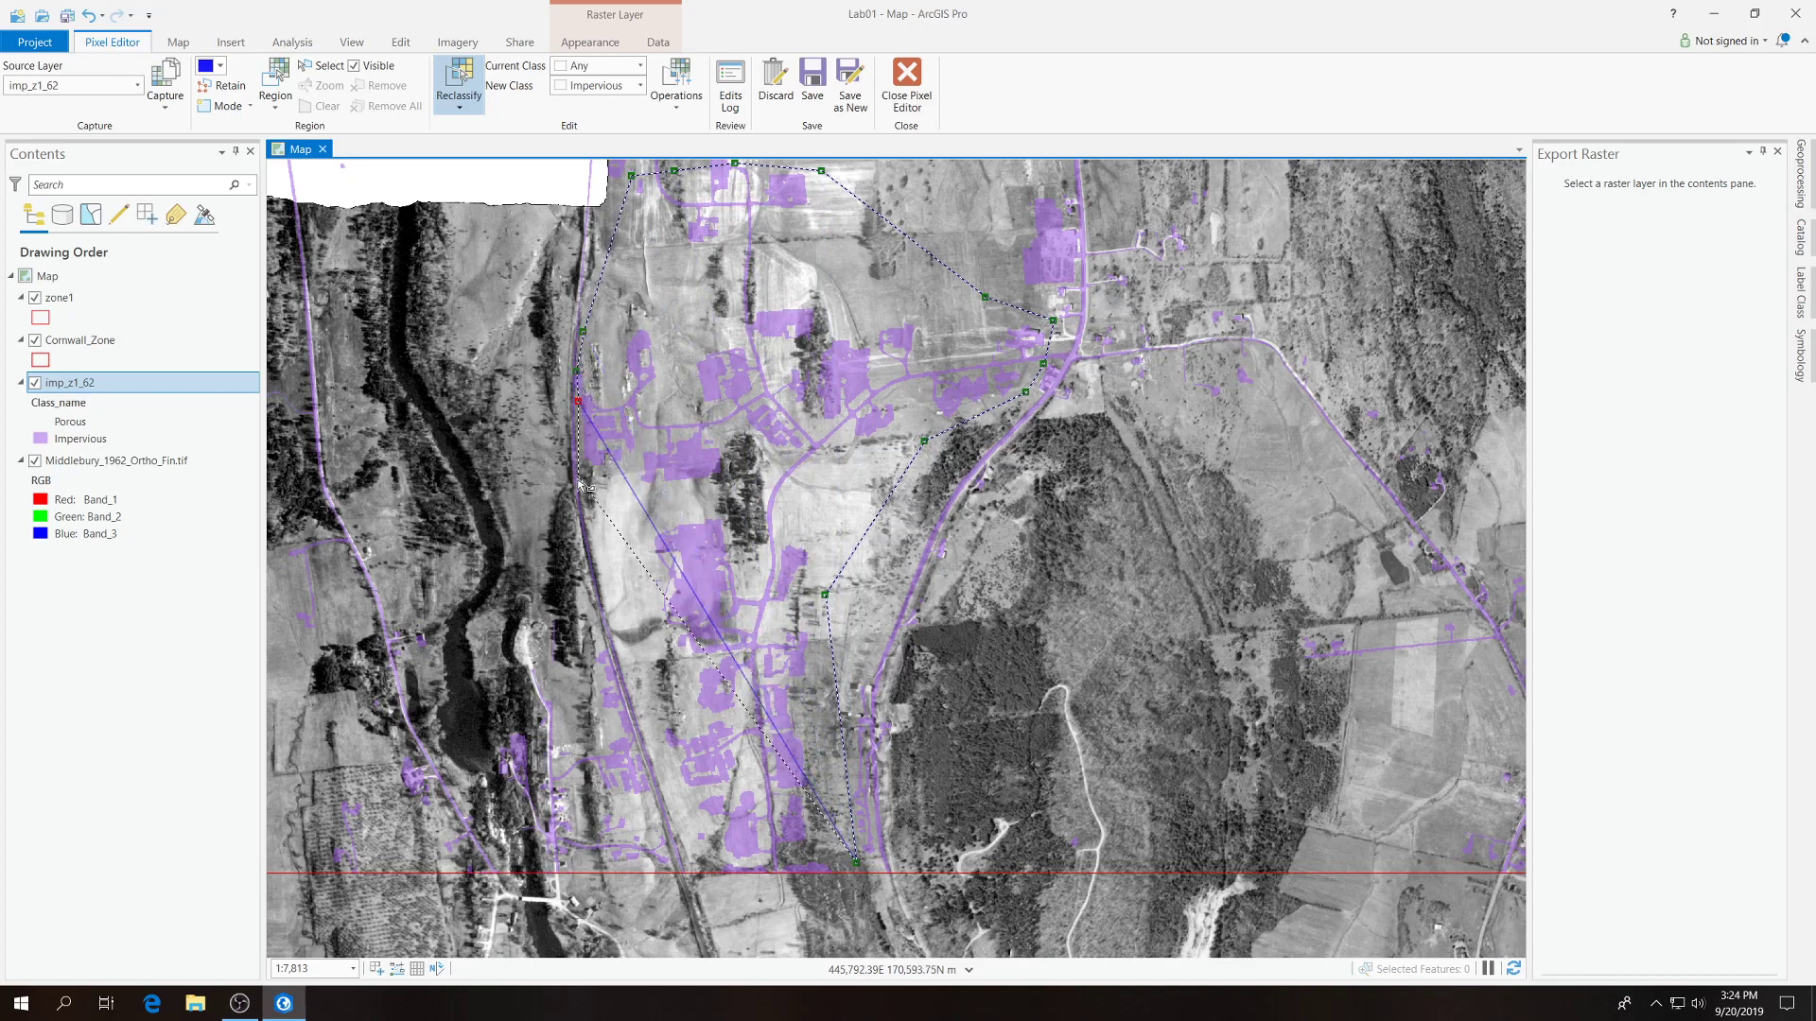
click(582, 487)
click(640, 707)
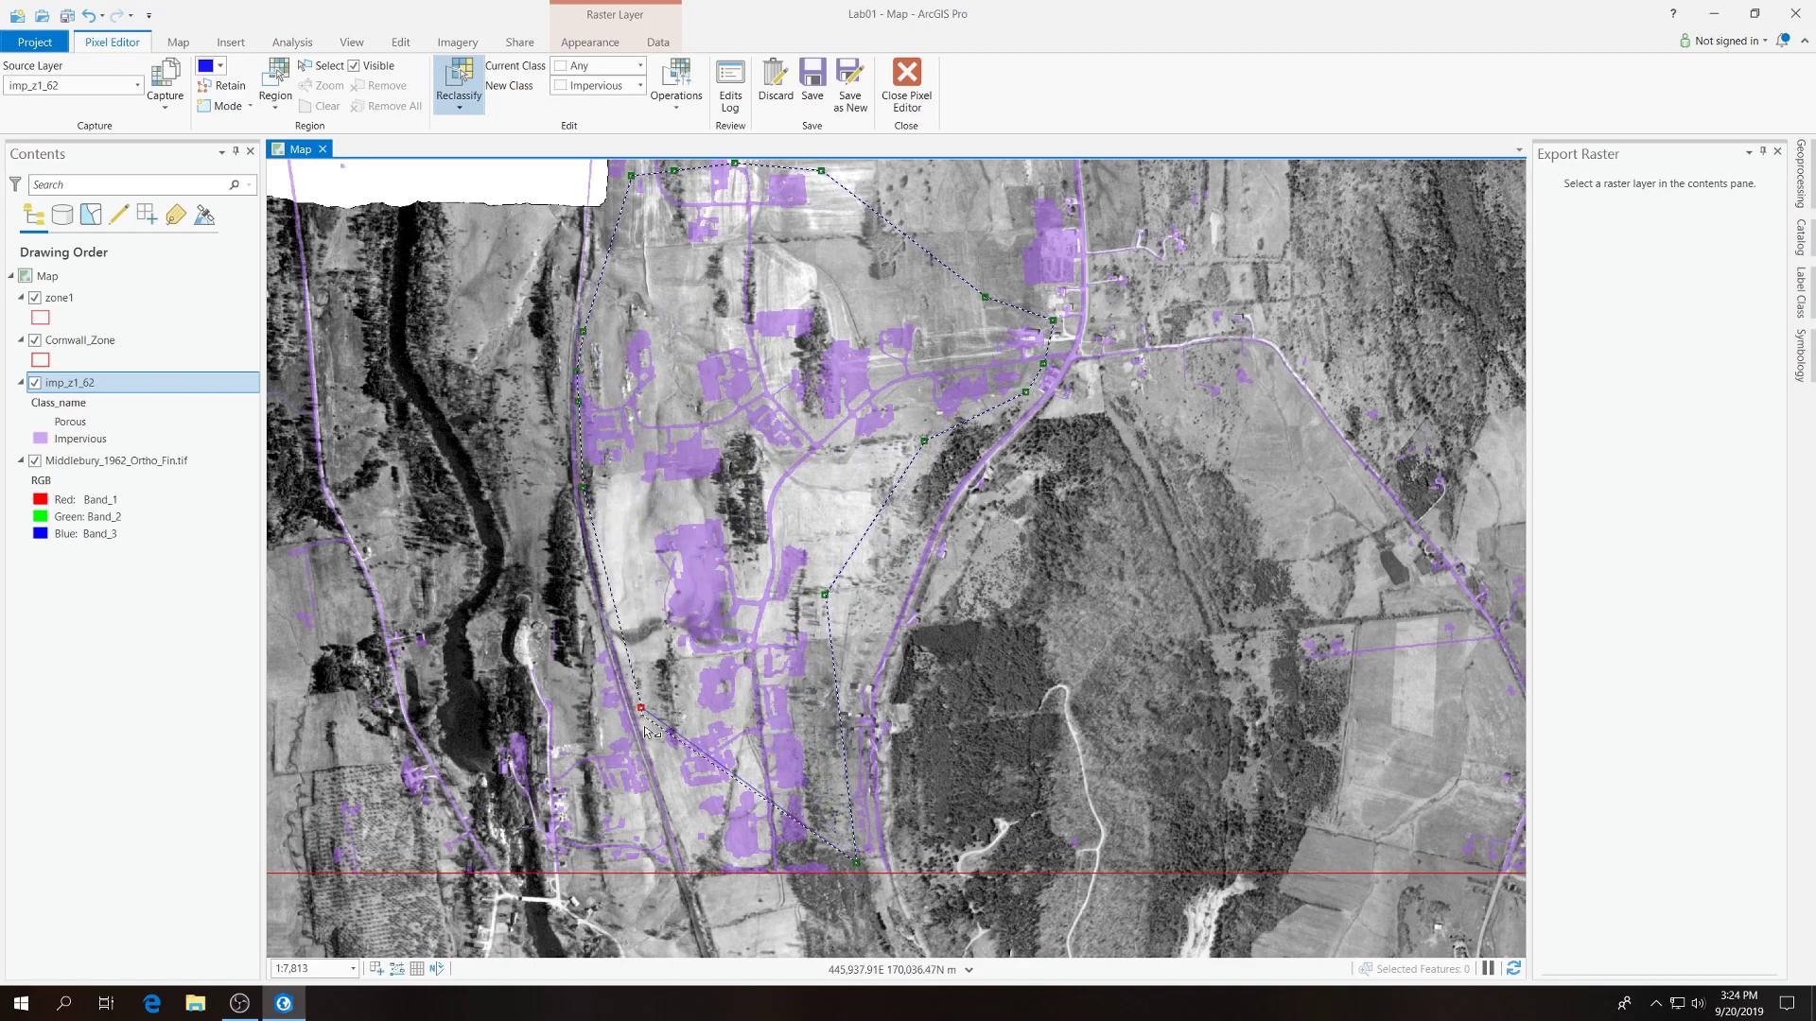
click(675, 823)
click(698, 892)
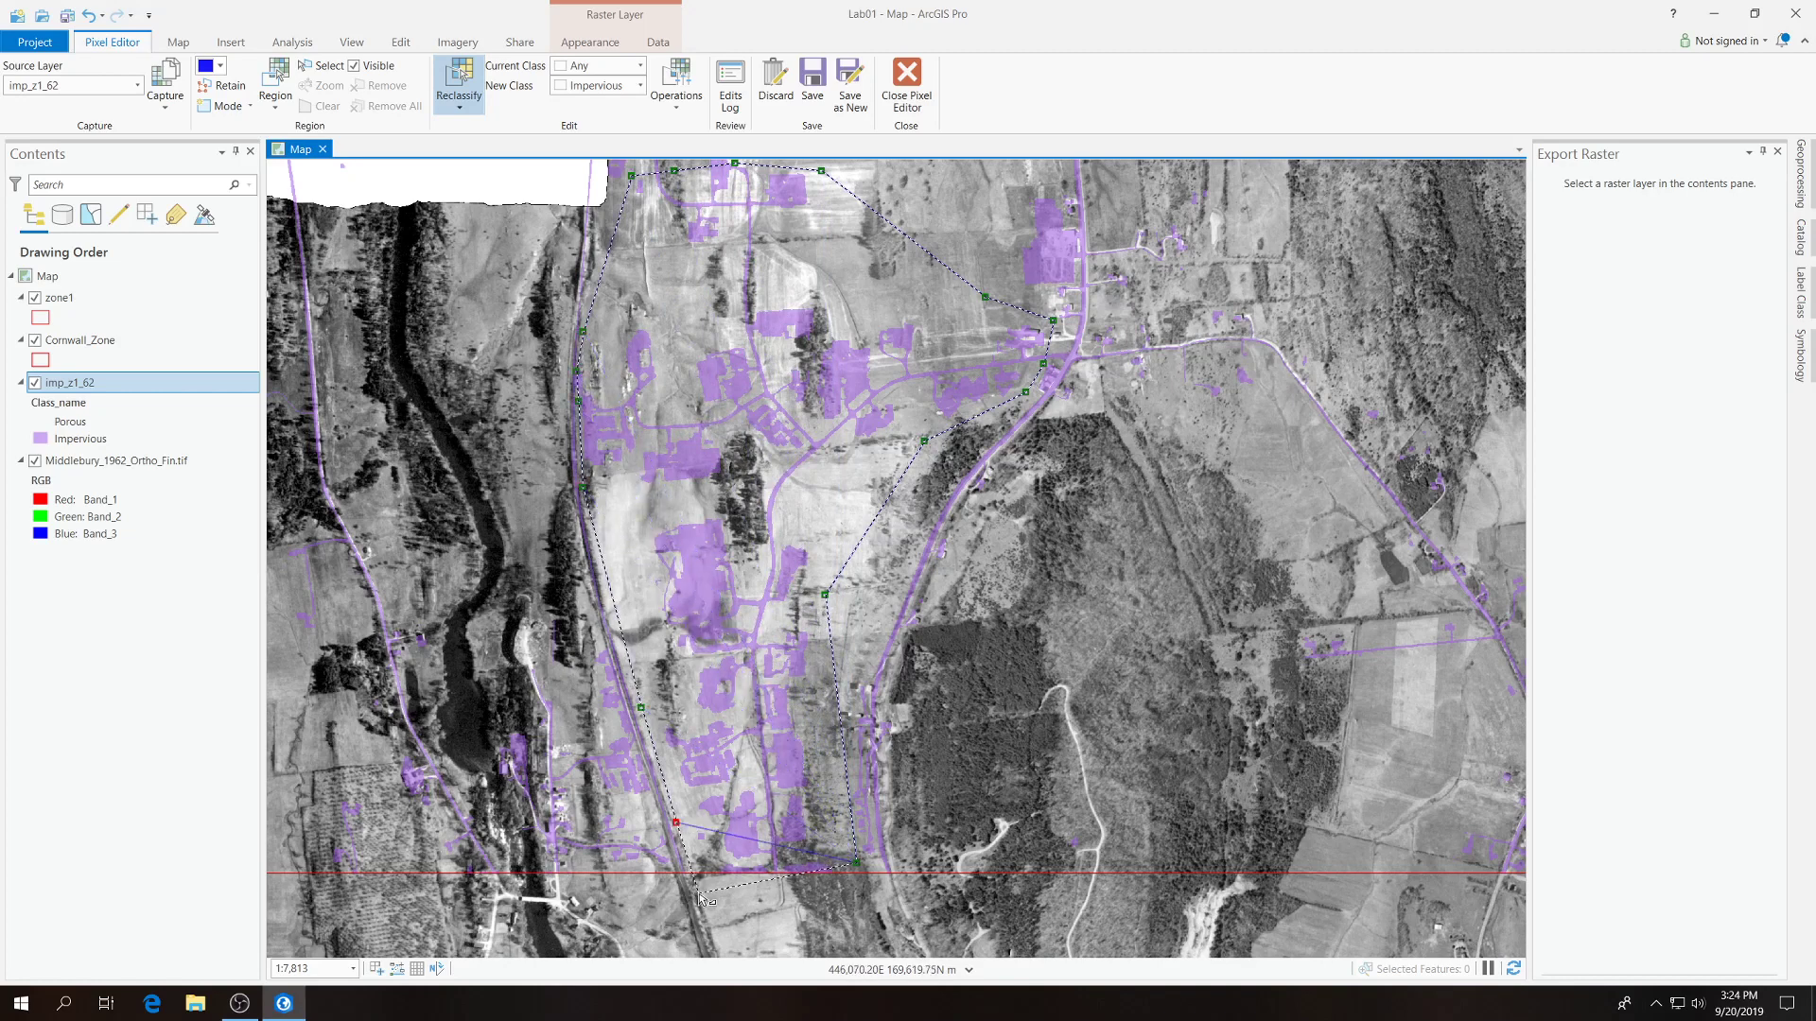
double_click(858, 904)
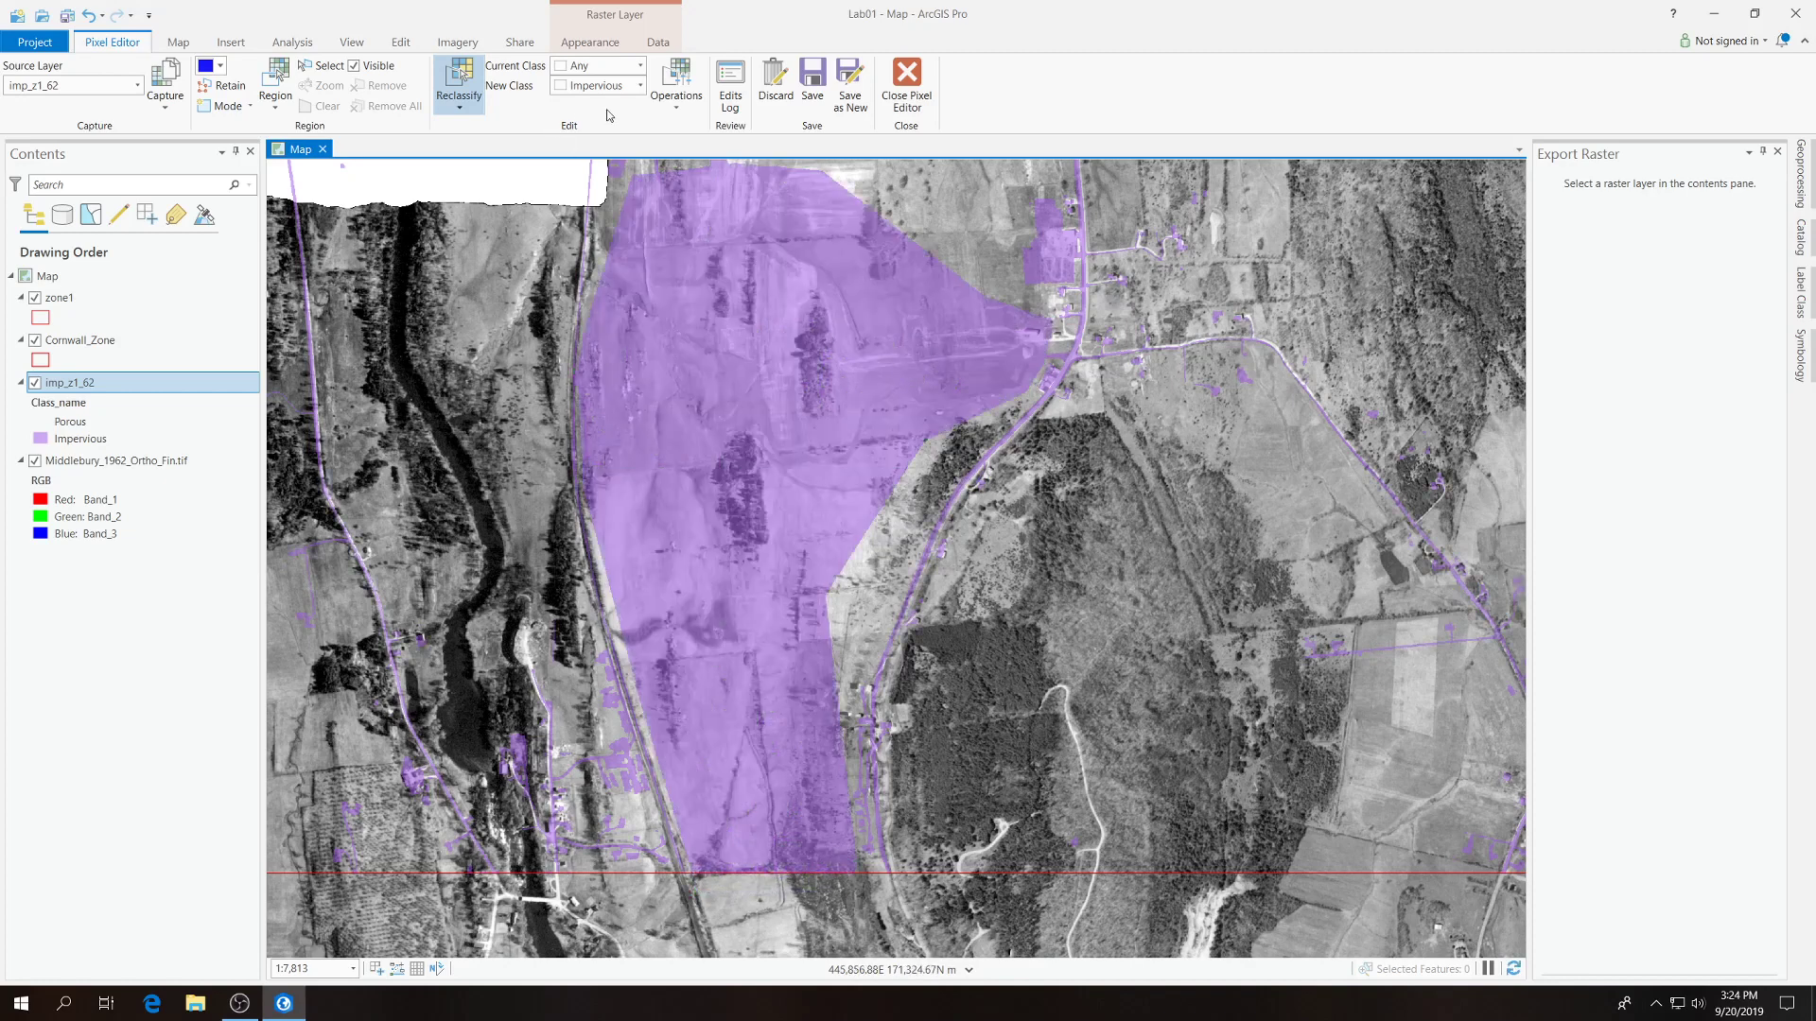
Set the new class back to Porous and open the Edits Log.
click(636, 86)
click(615, 133)
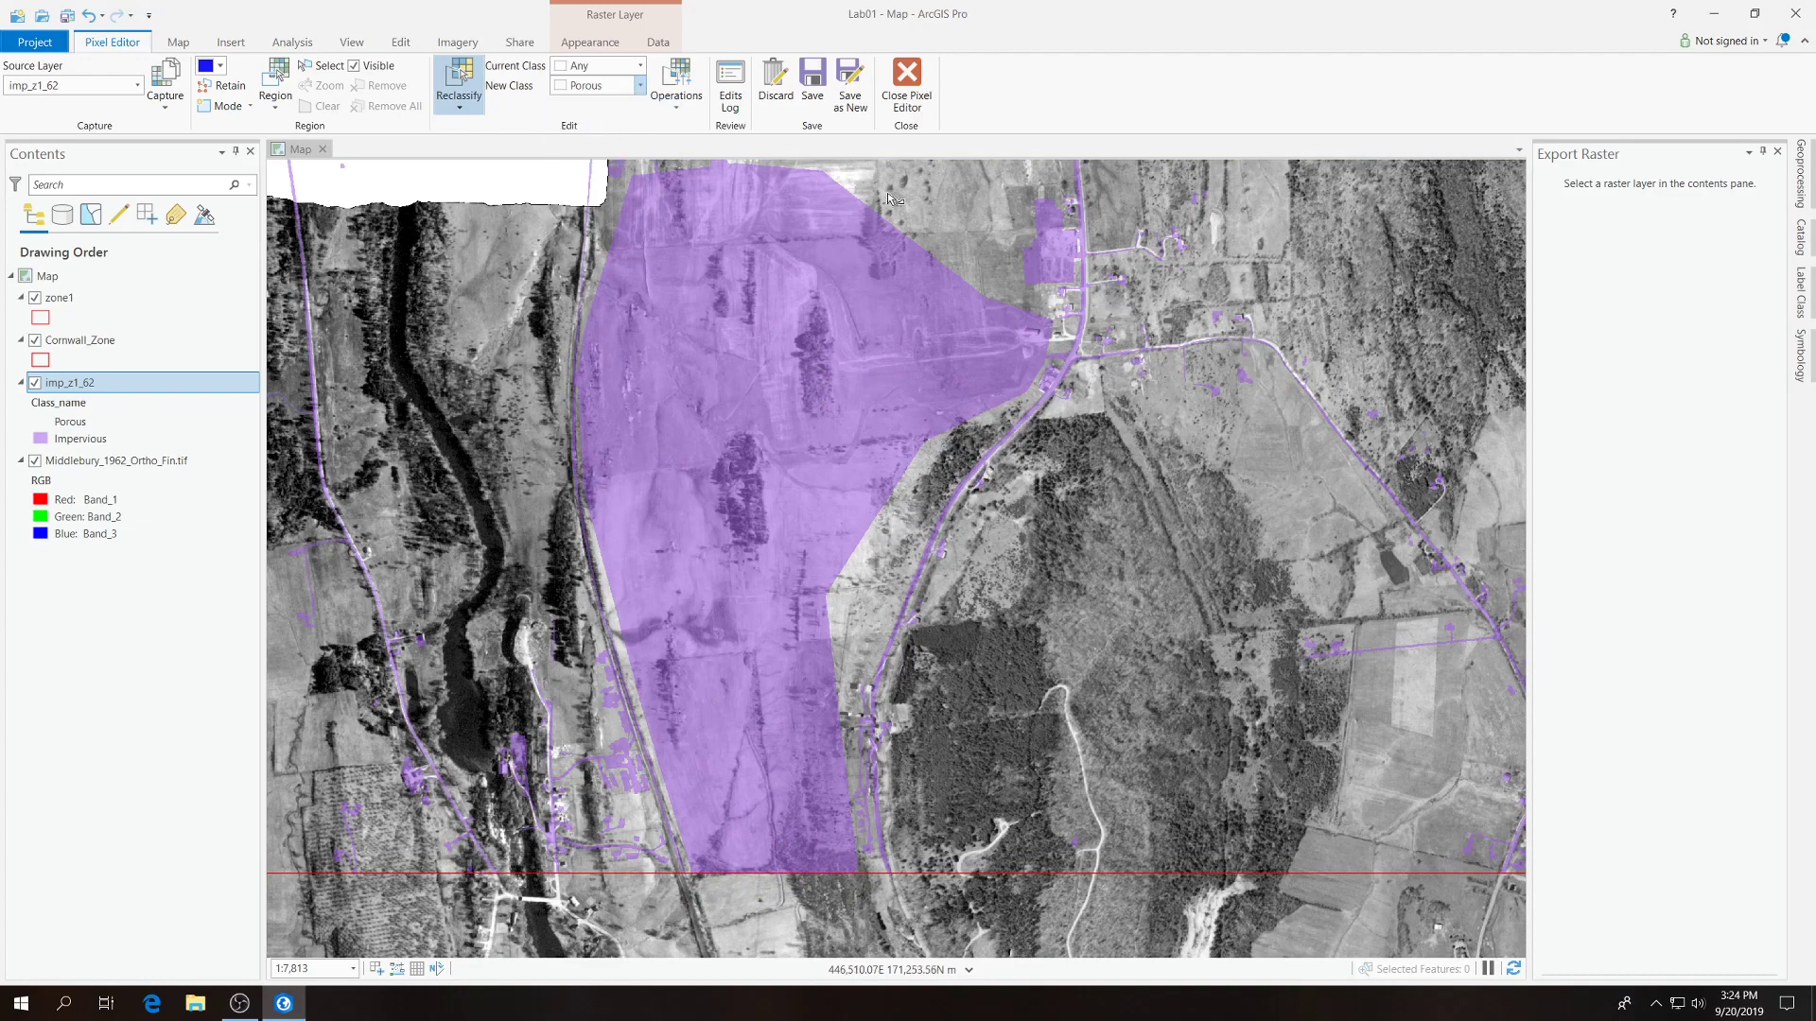
scroll(855, 444, down, 1)
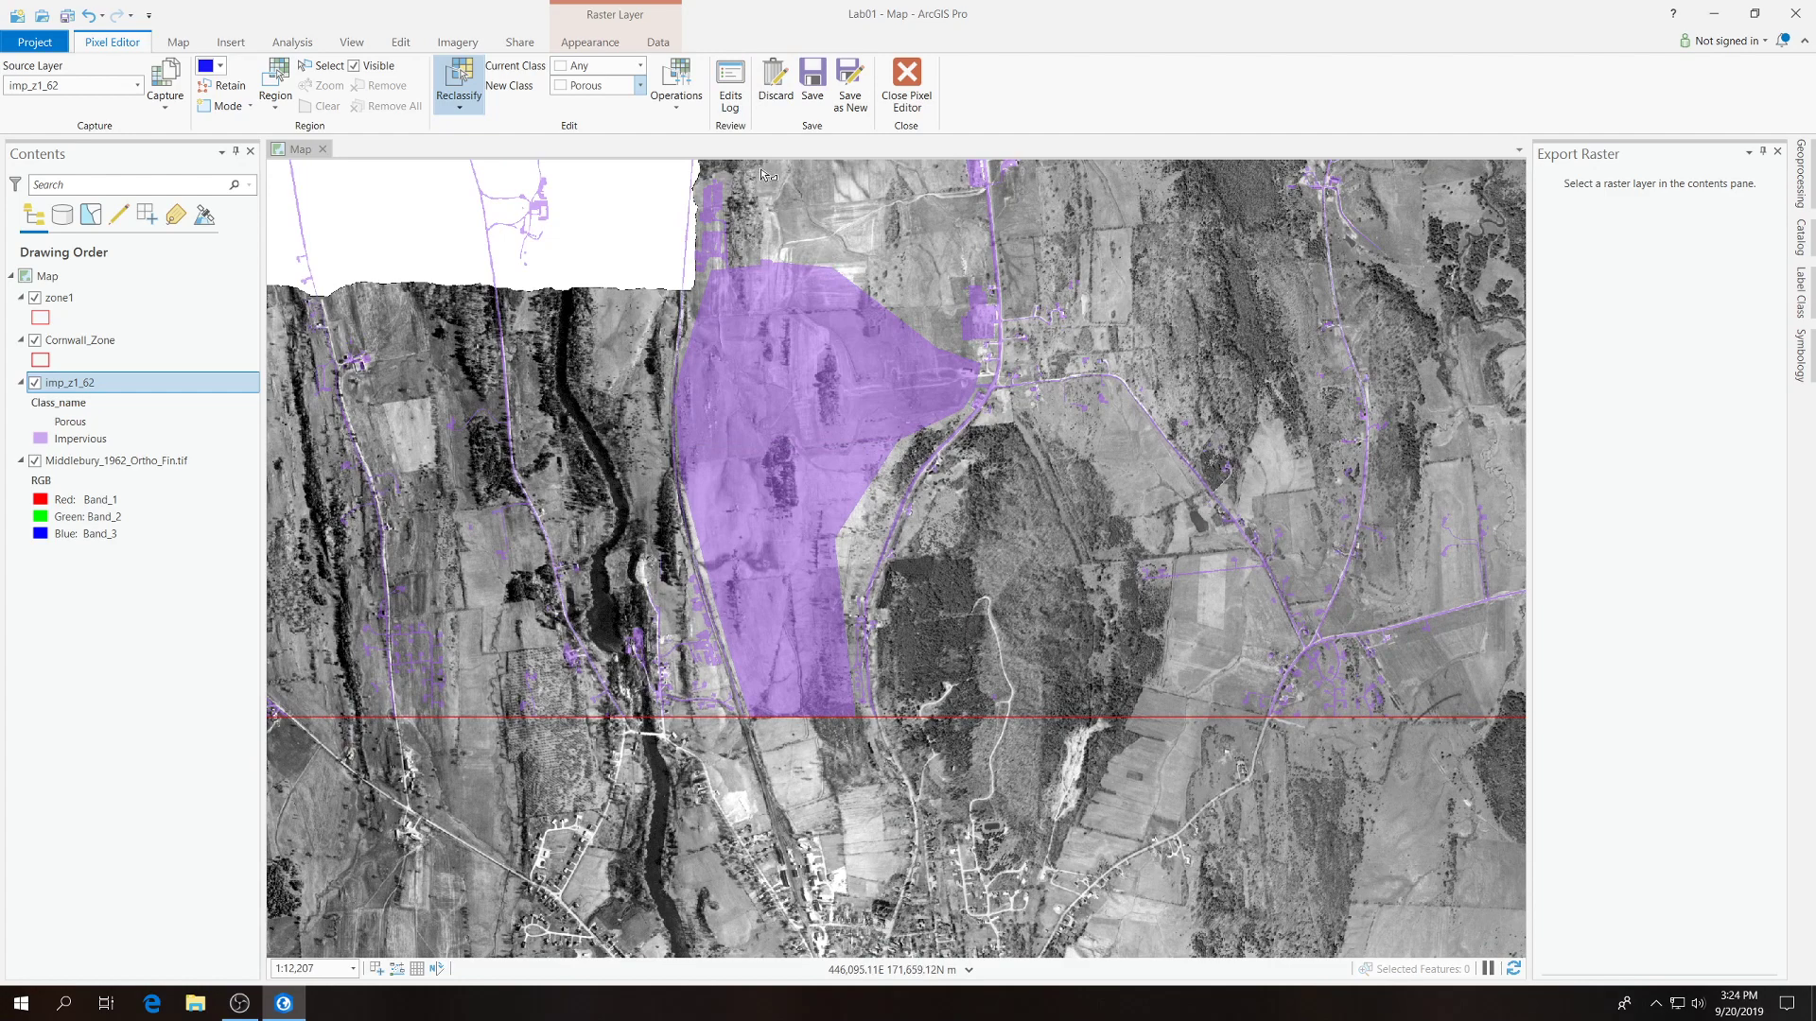
click(730, 92)
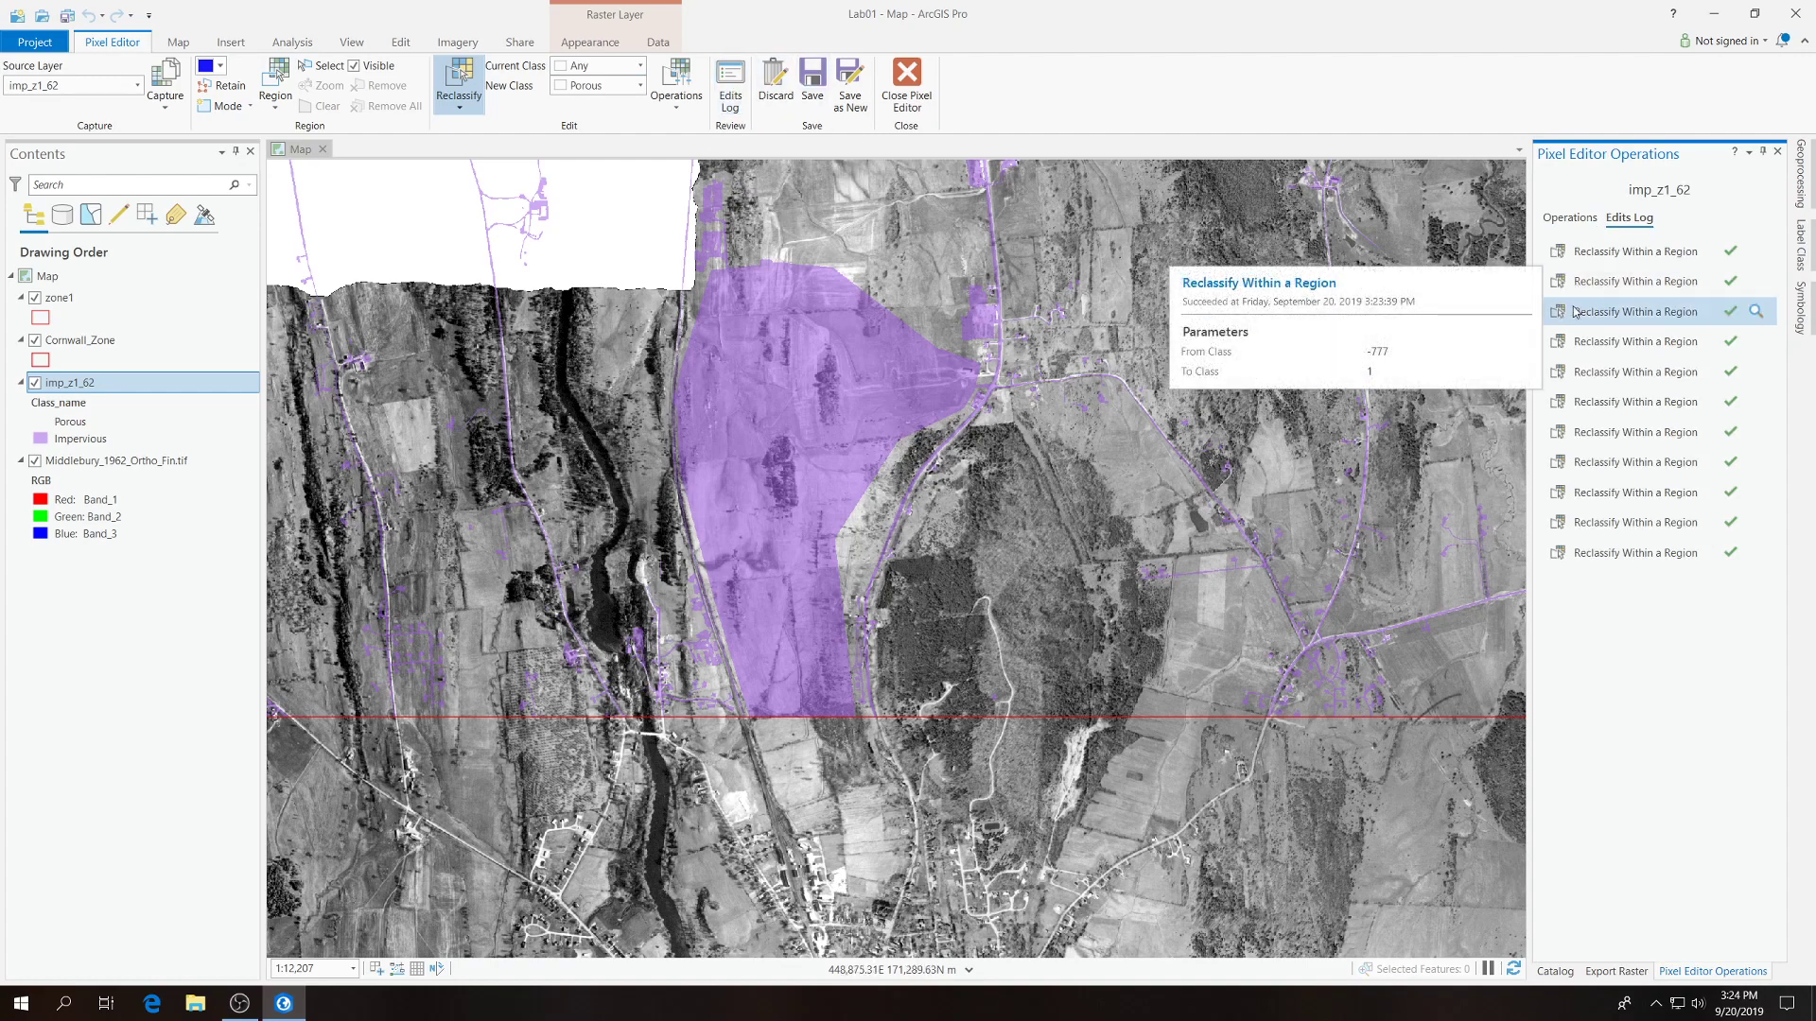
Review the most recent region reclassifications in the Edits Log and view their extents on the map.
mouse_move(1574, 320)
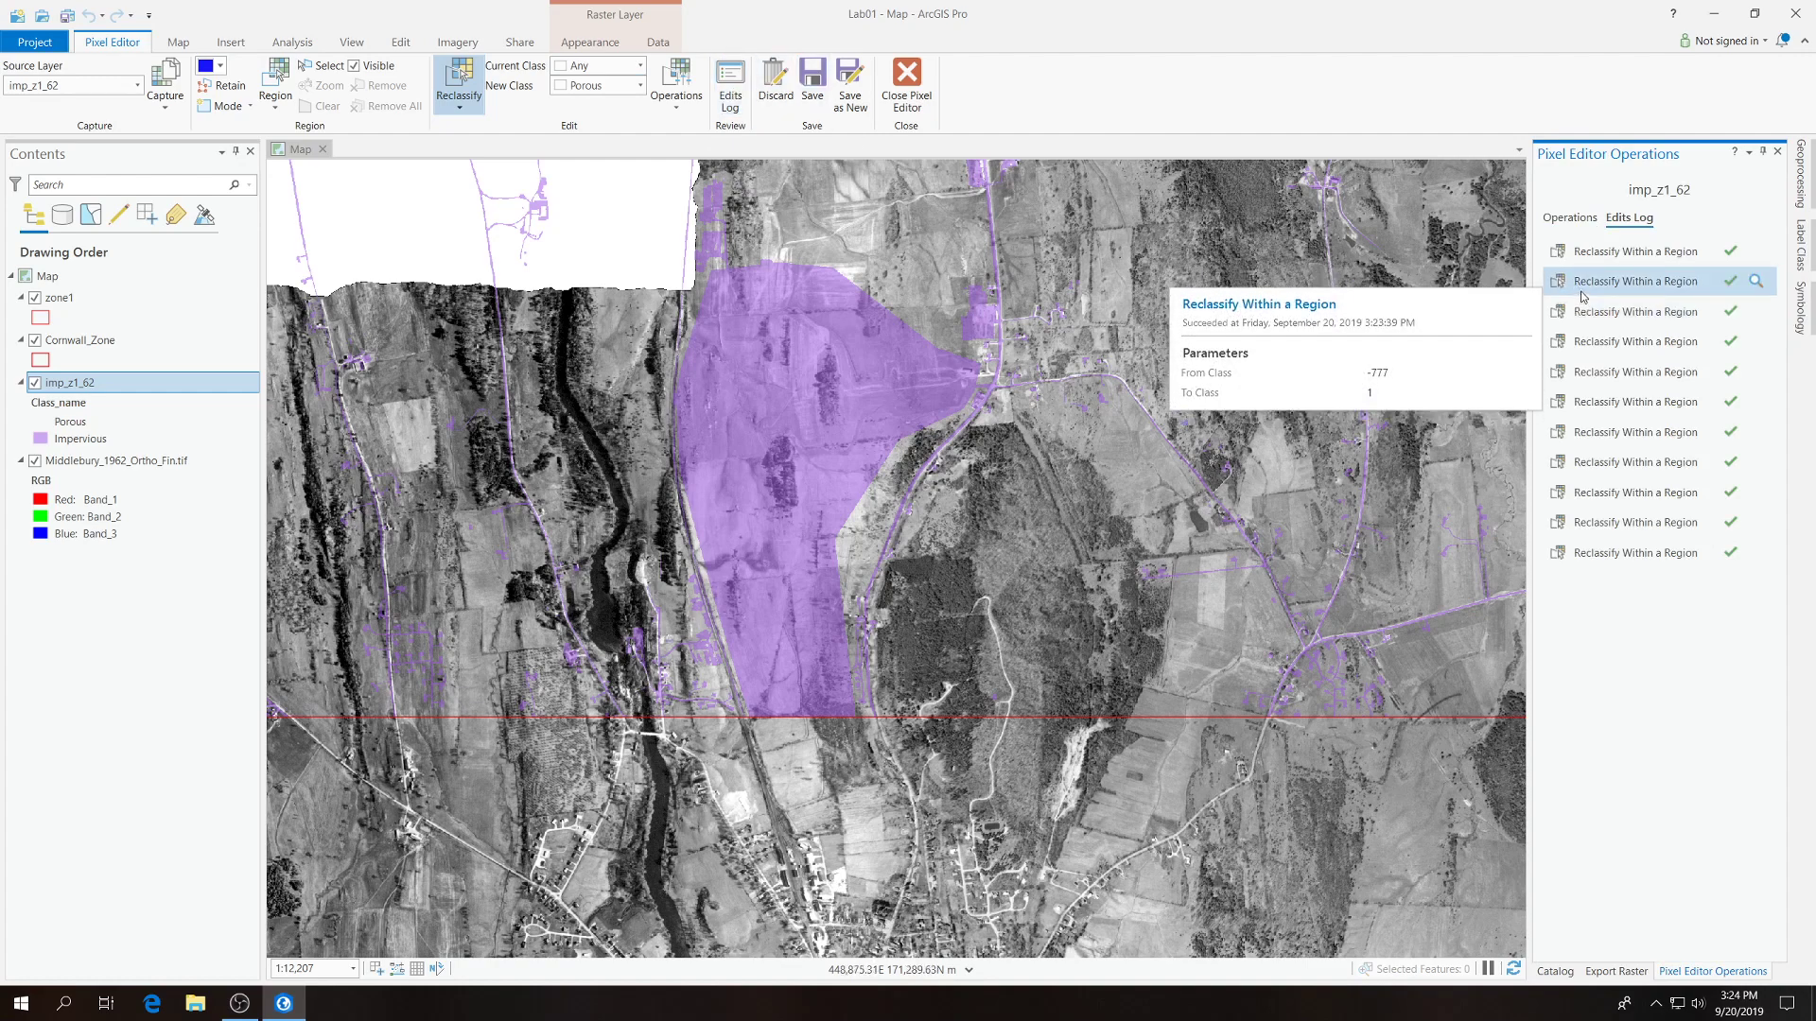
mouse_move(1630, 260)
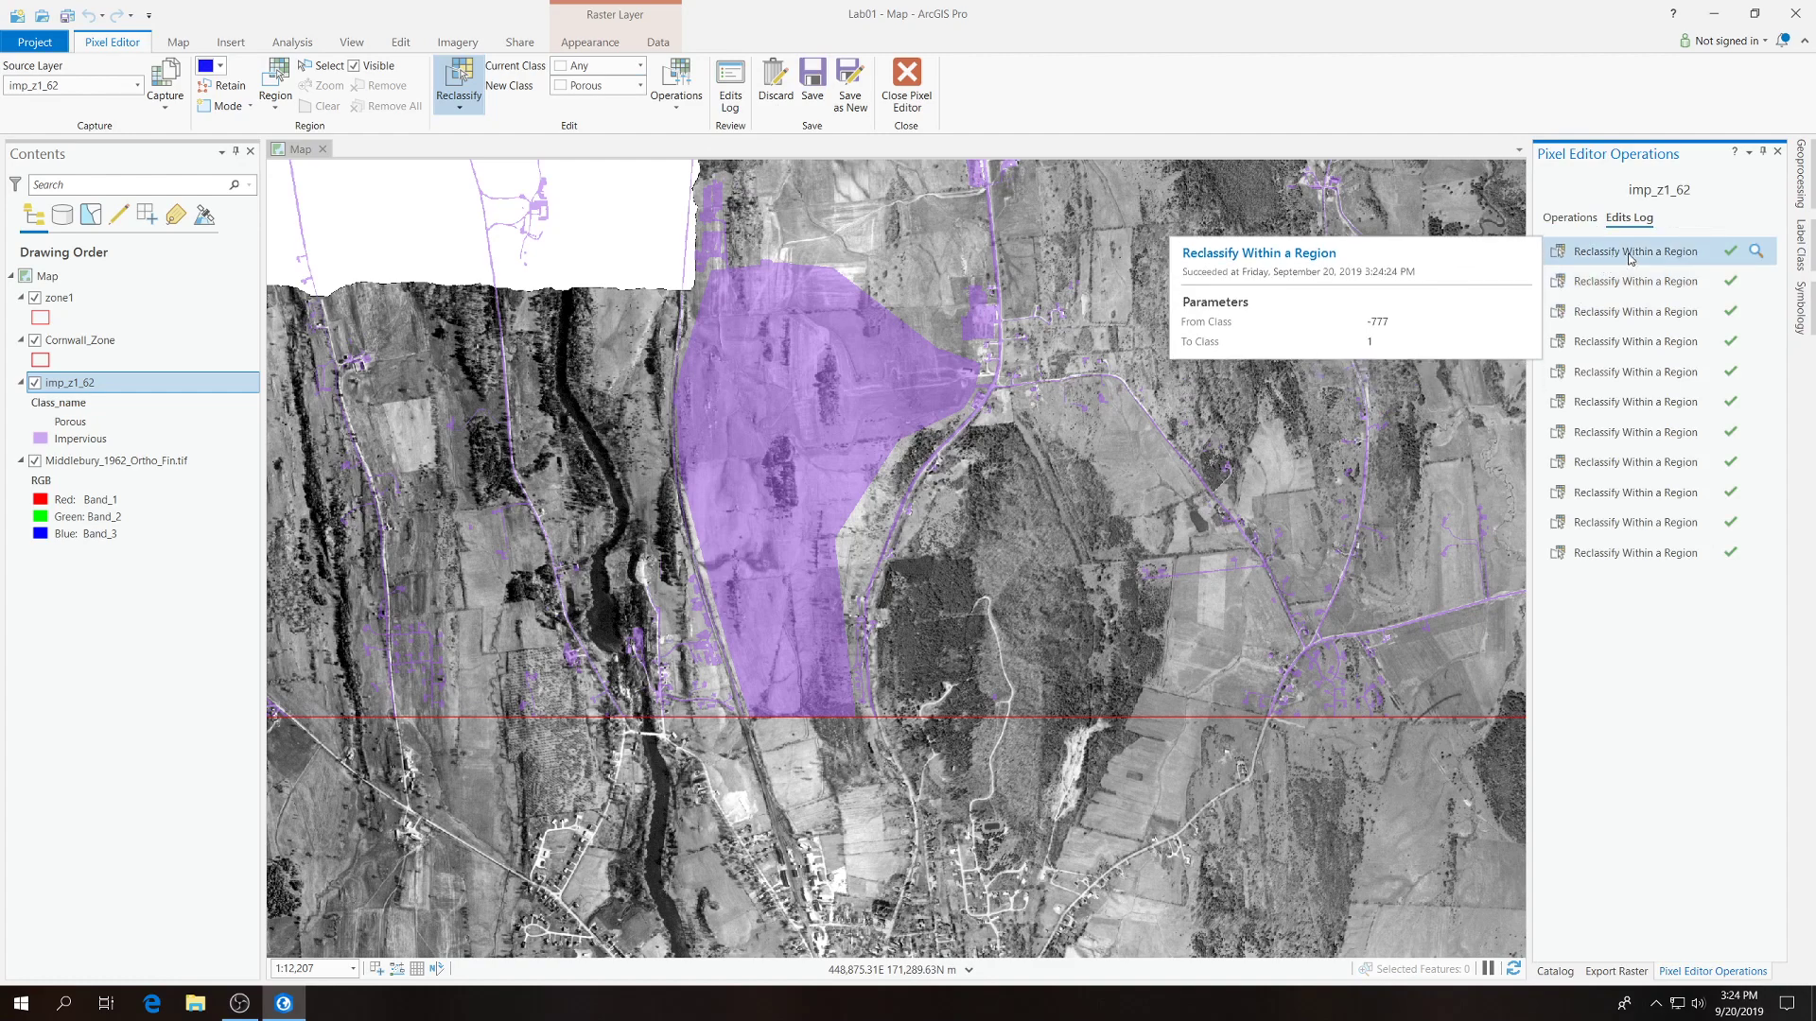
click(1730, 255)
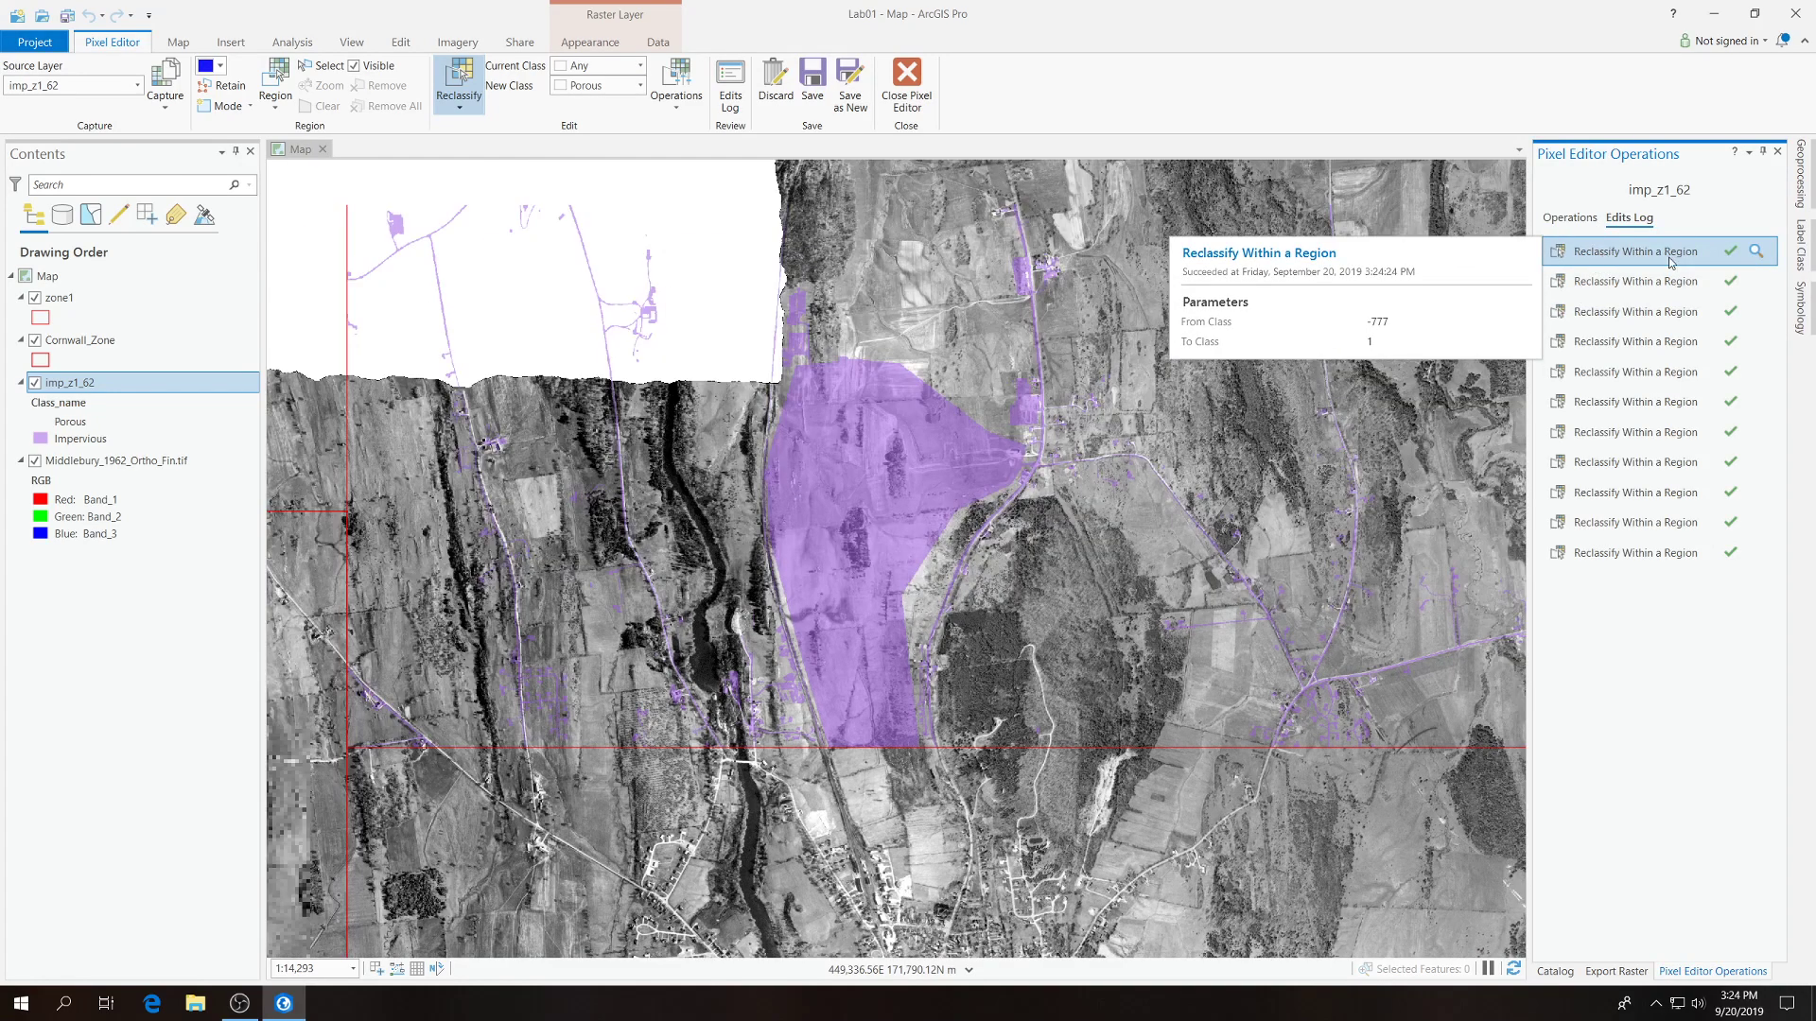
click(1640, 281)
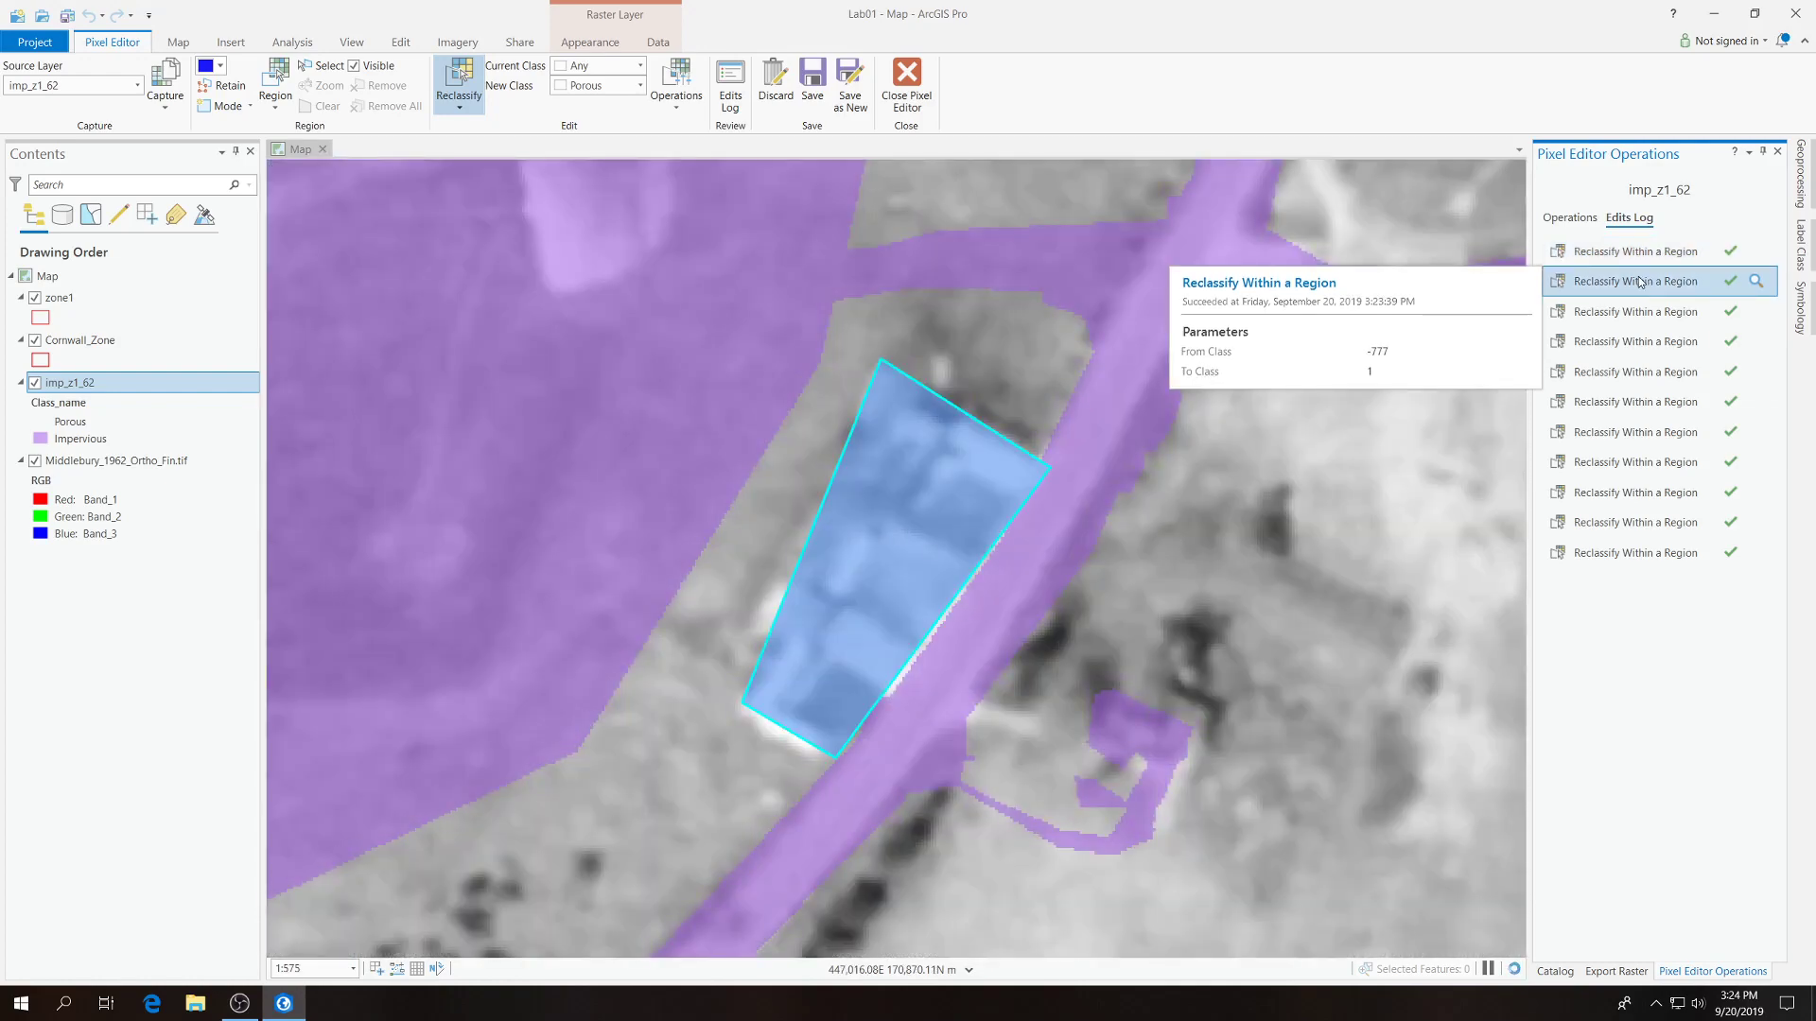
click(1638, 253)
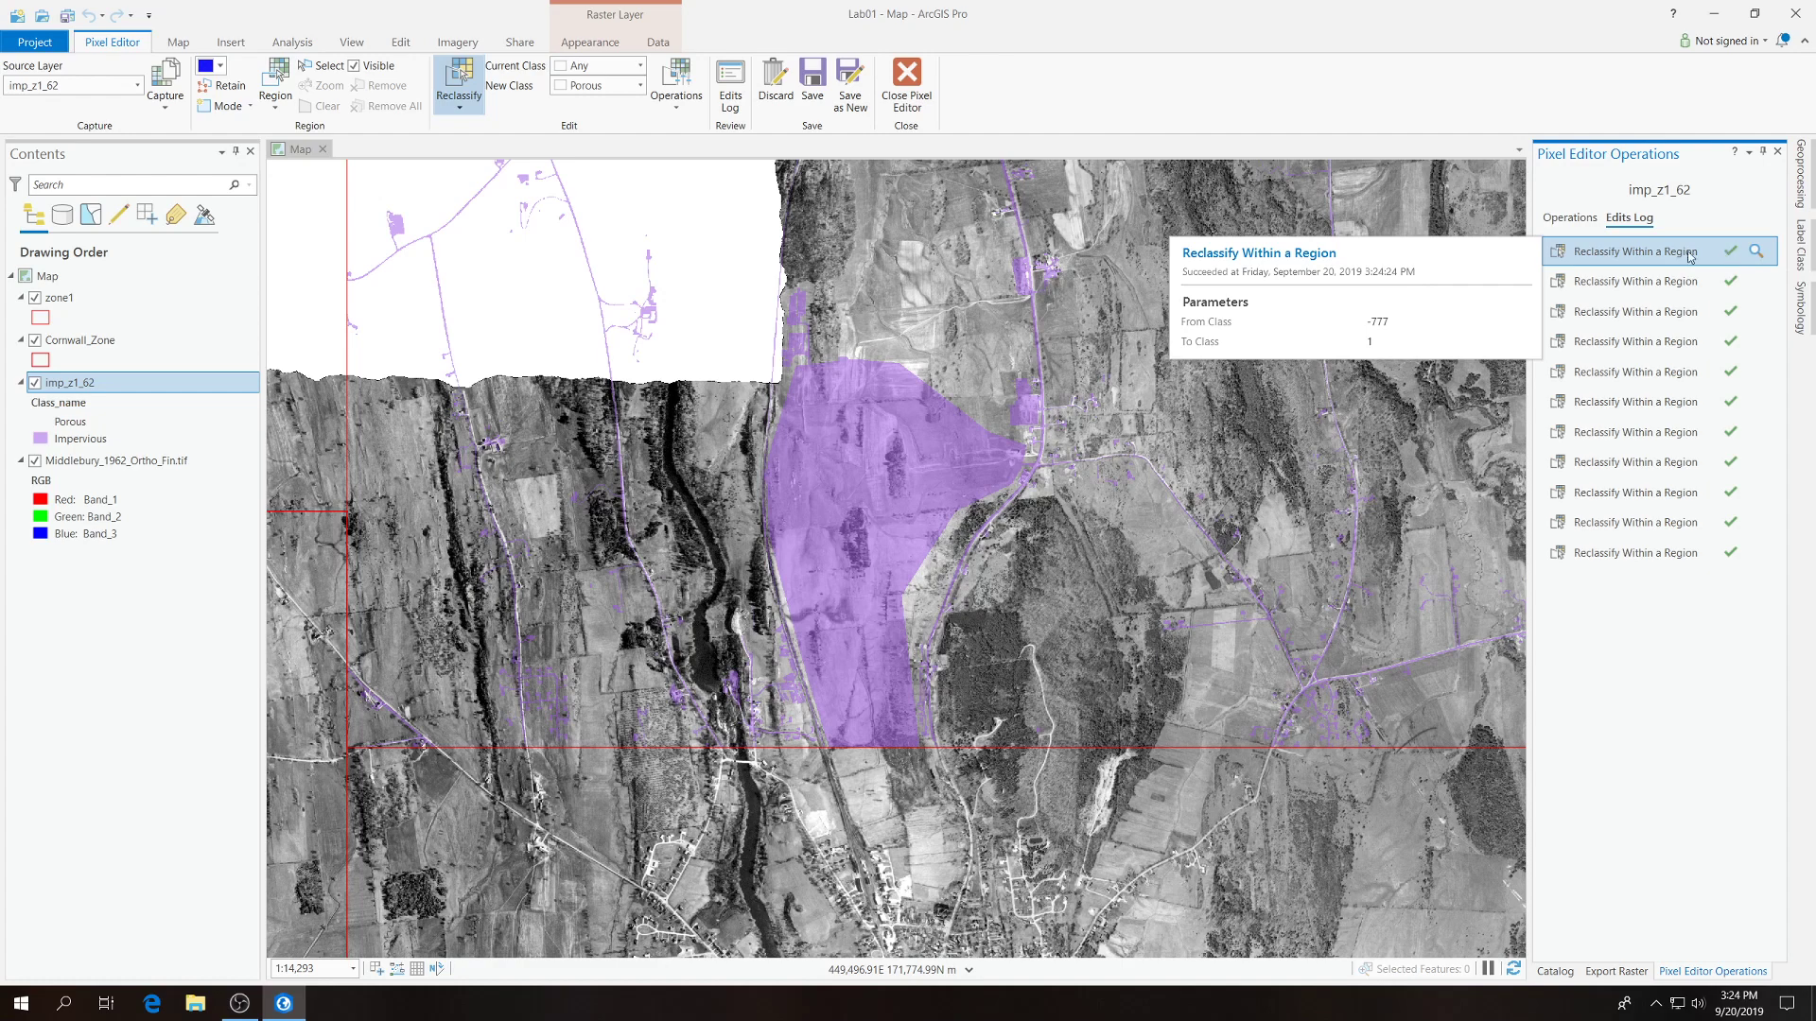
click(1567, 223)
click(1627, 221)
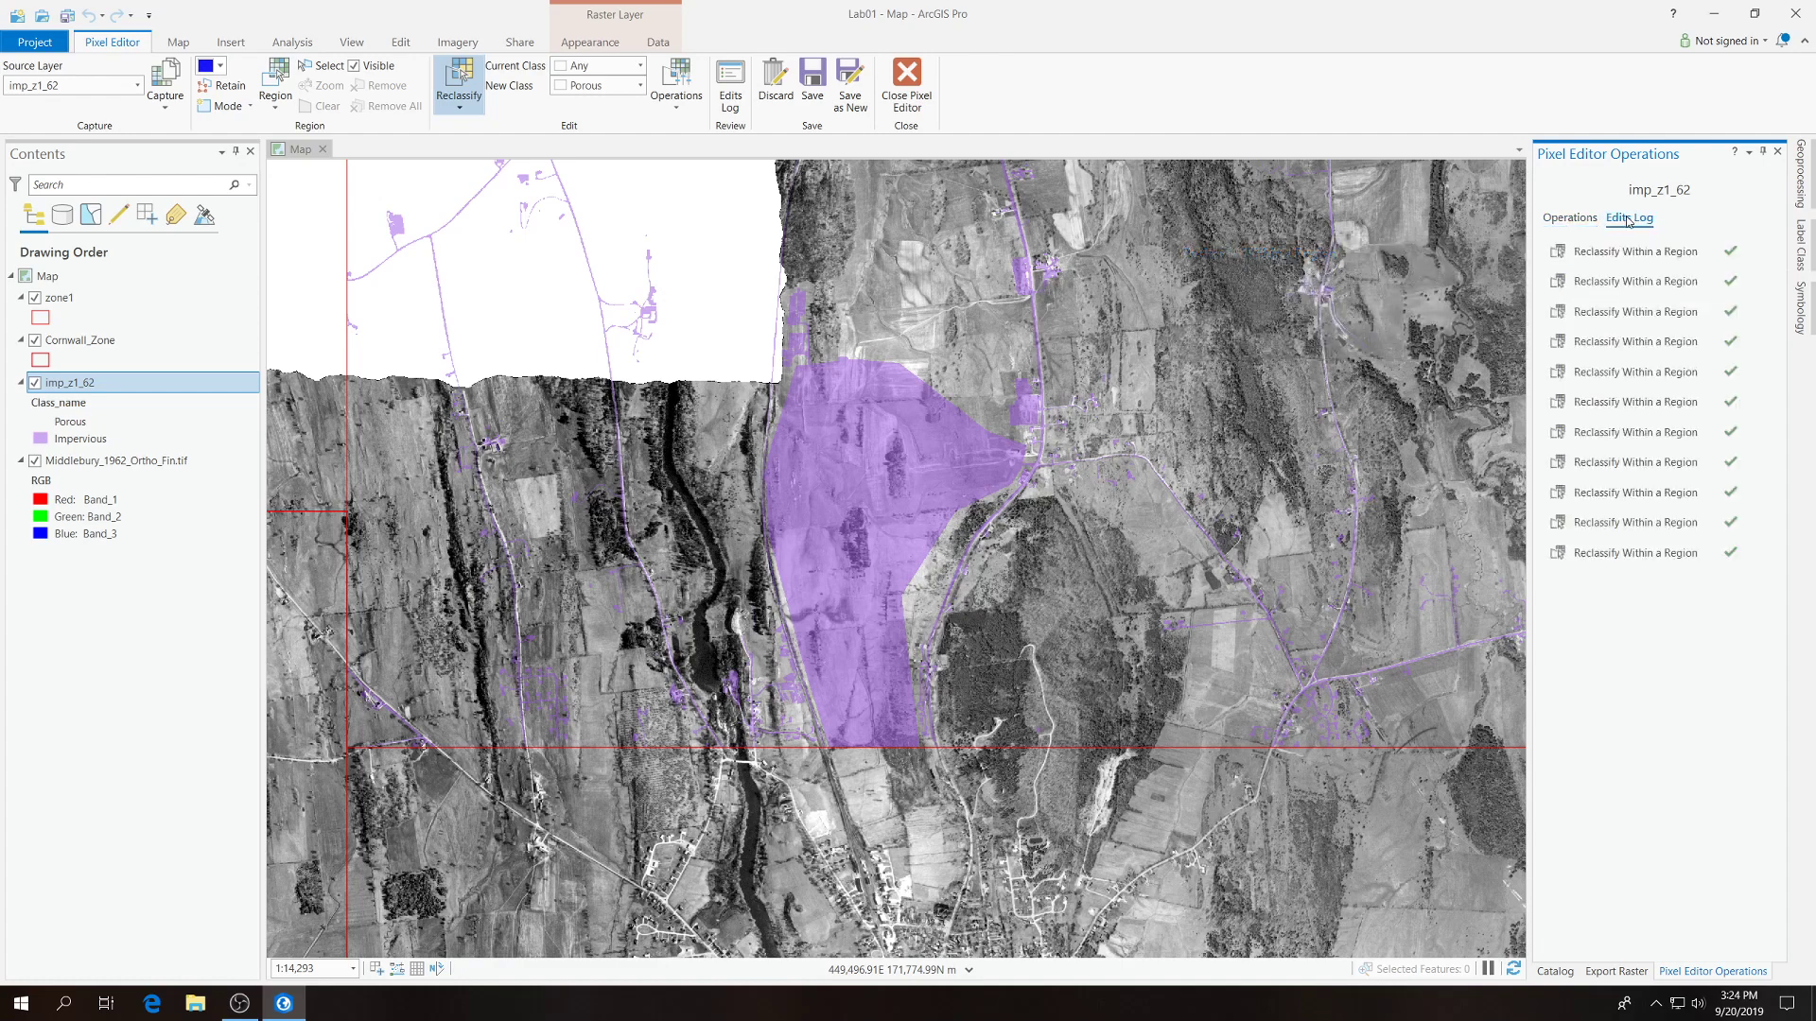
click(1562, 251)
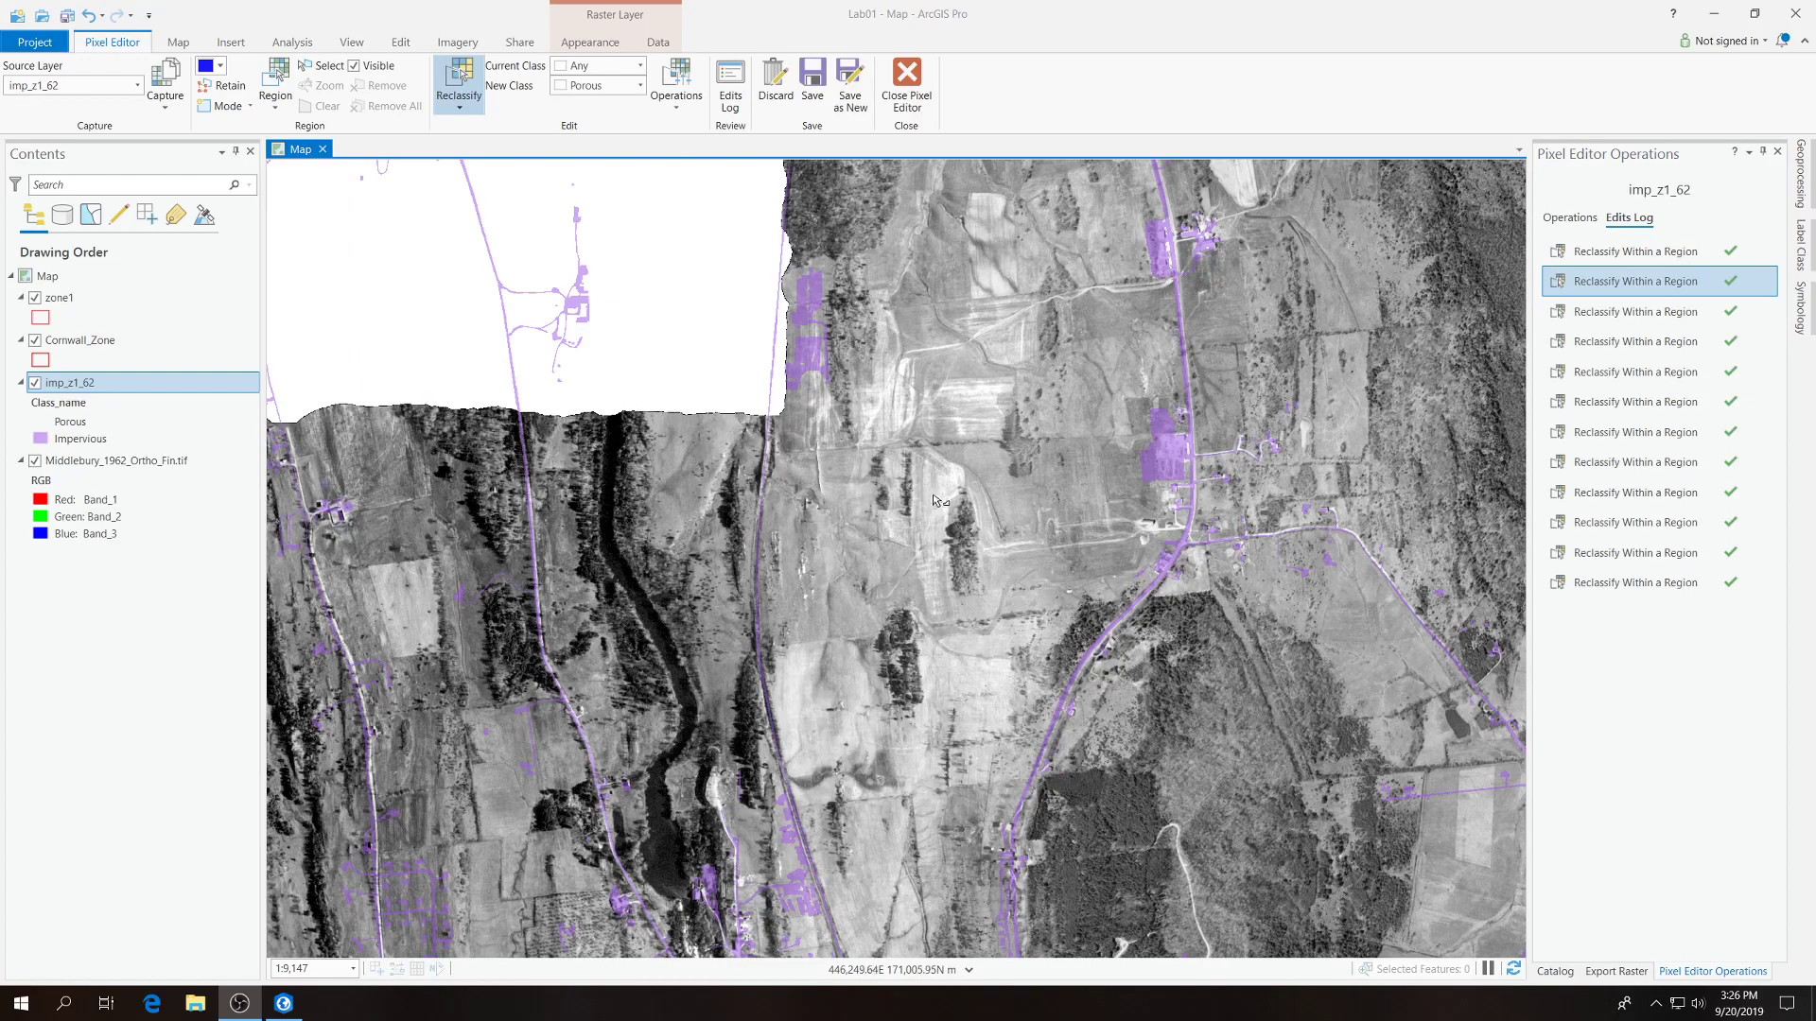
Keep Porous as the new class and save all pending pixel edits to the imp_z1_62 raster.
scroll(980, 203, down, 3)
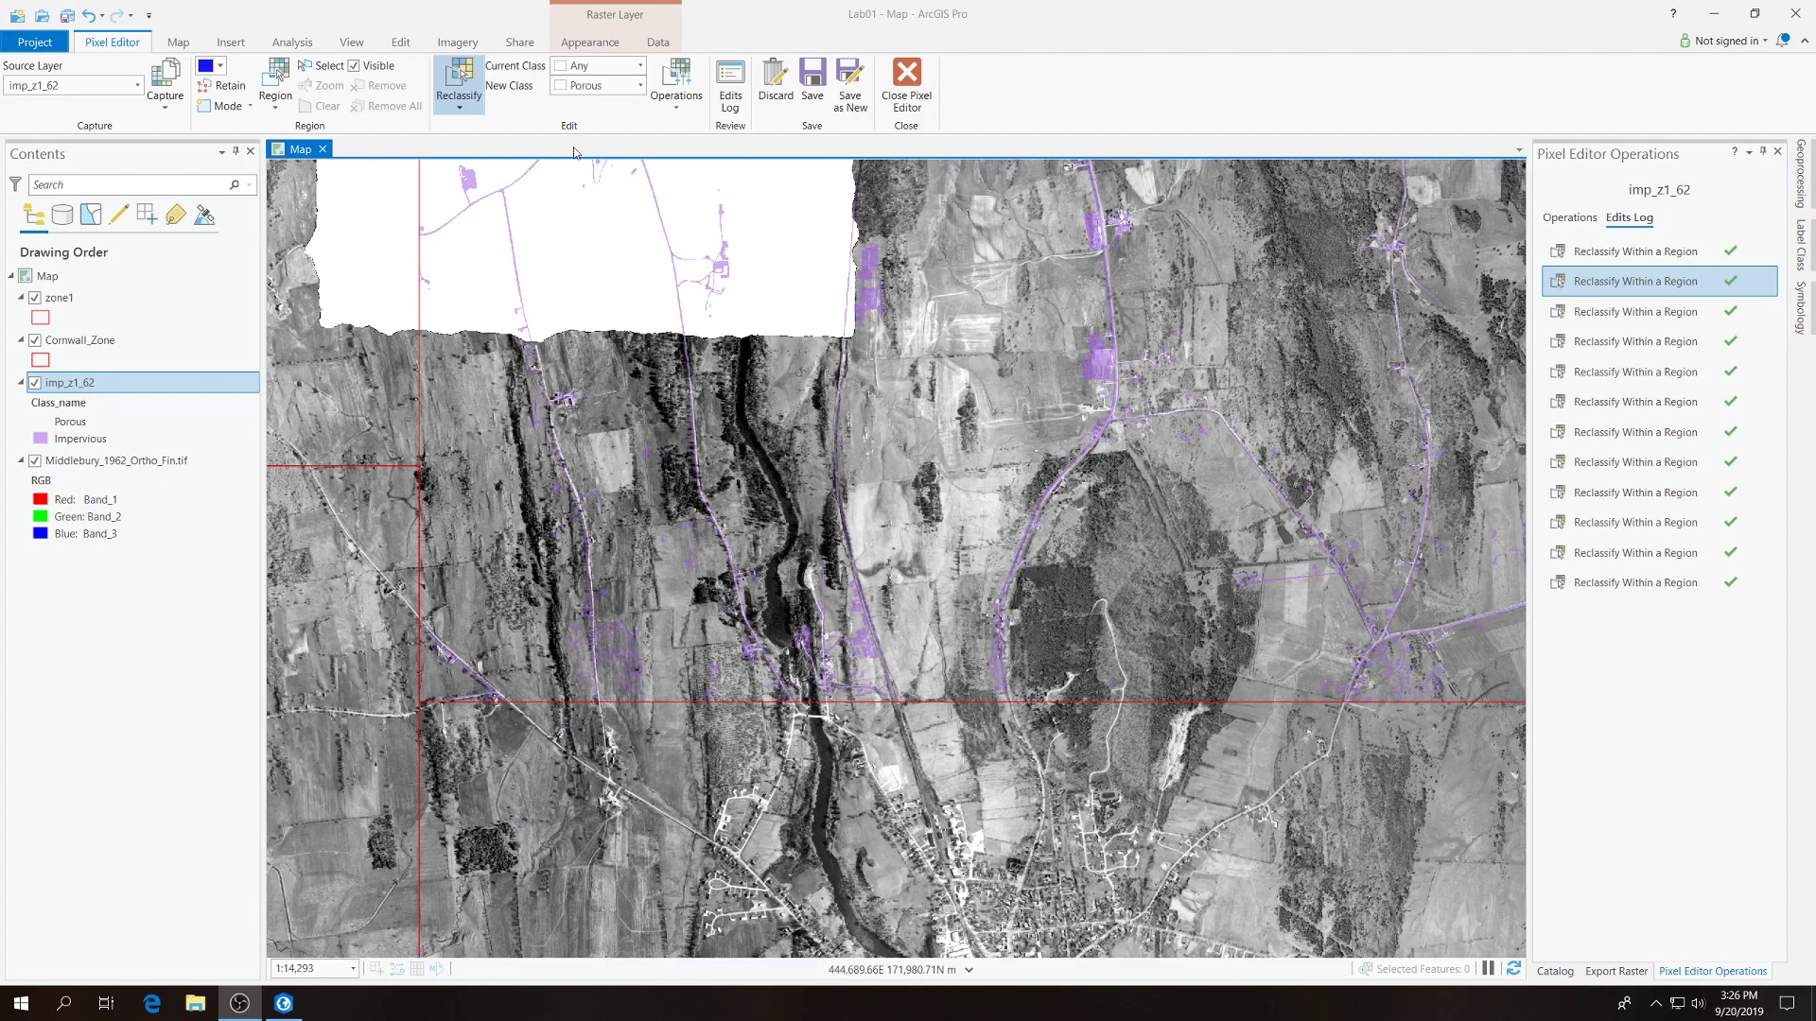
click(640, 87)
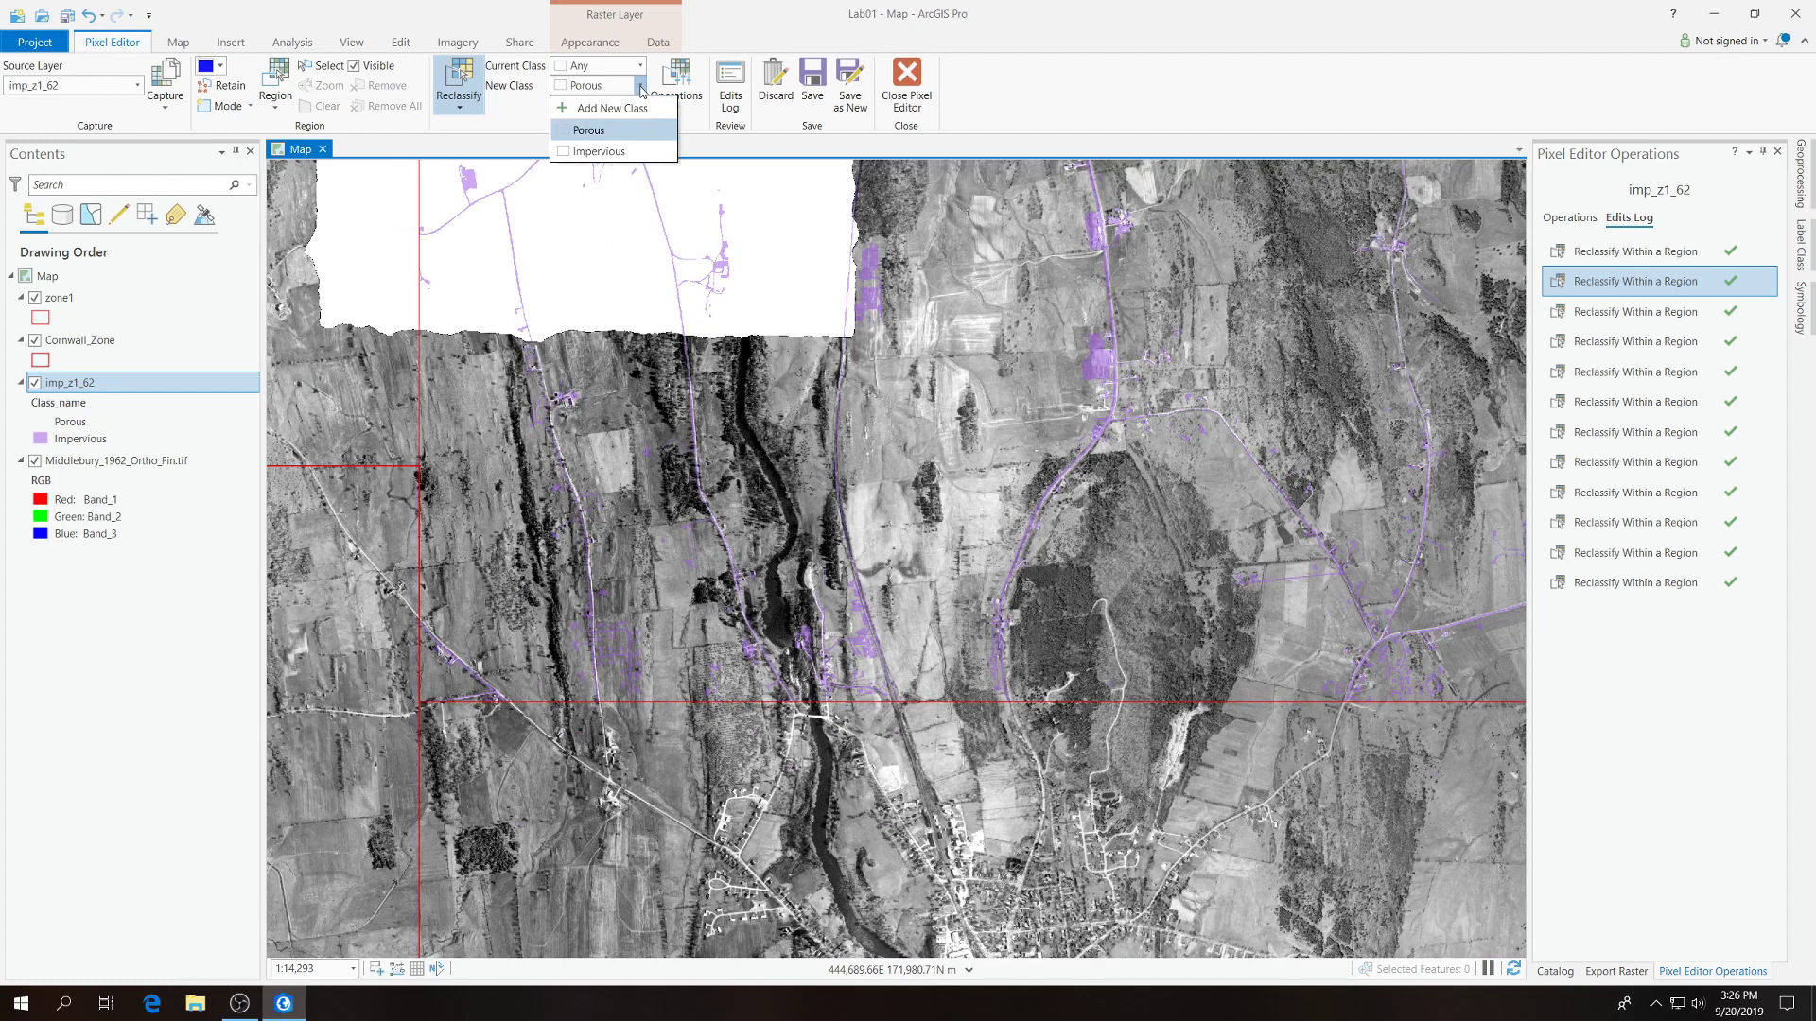
click(600, 132)
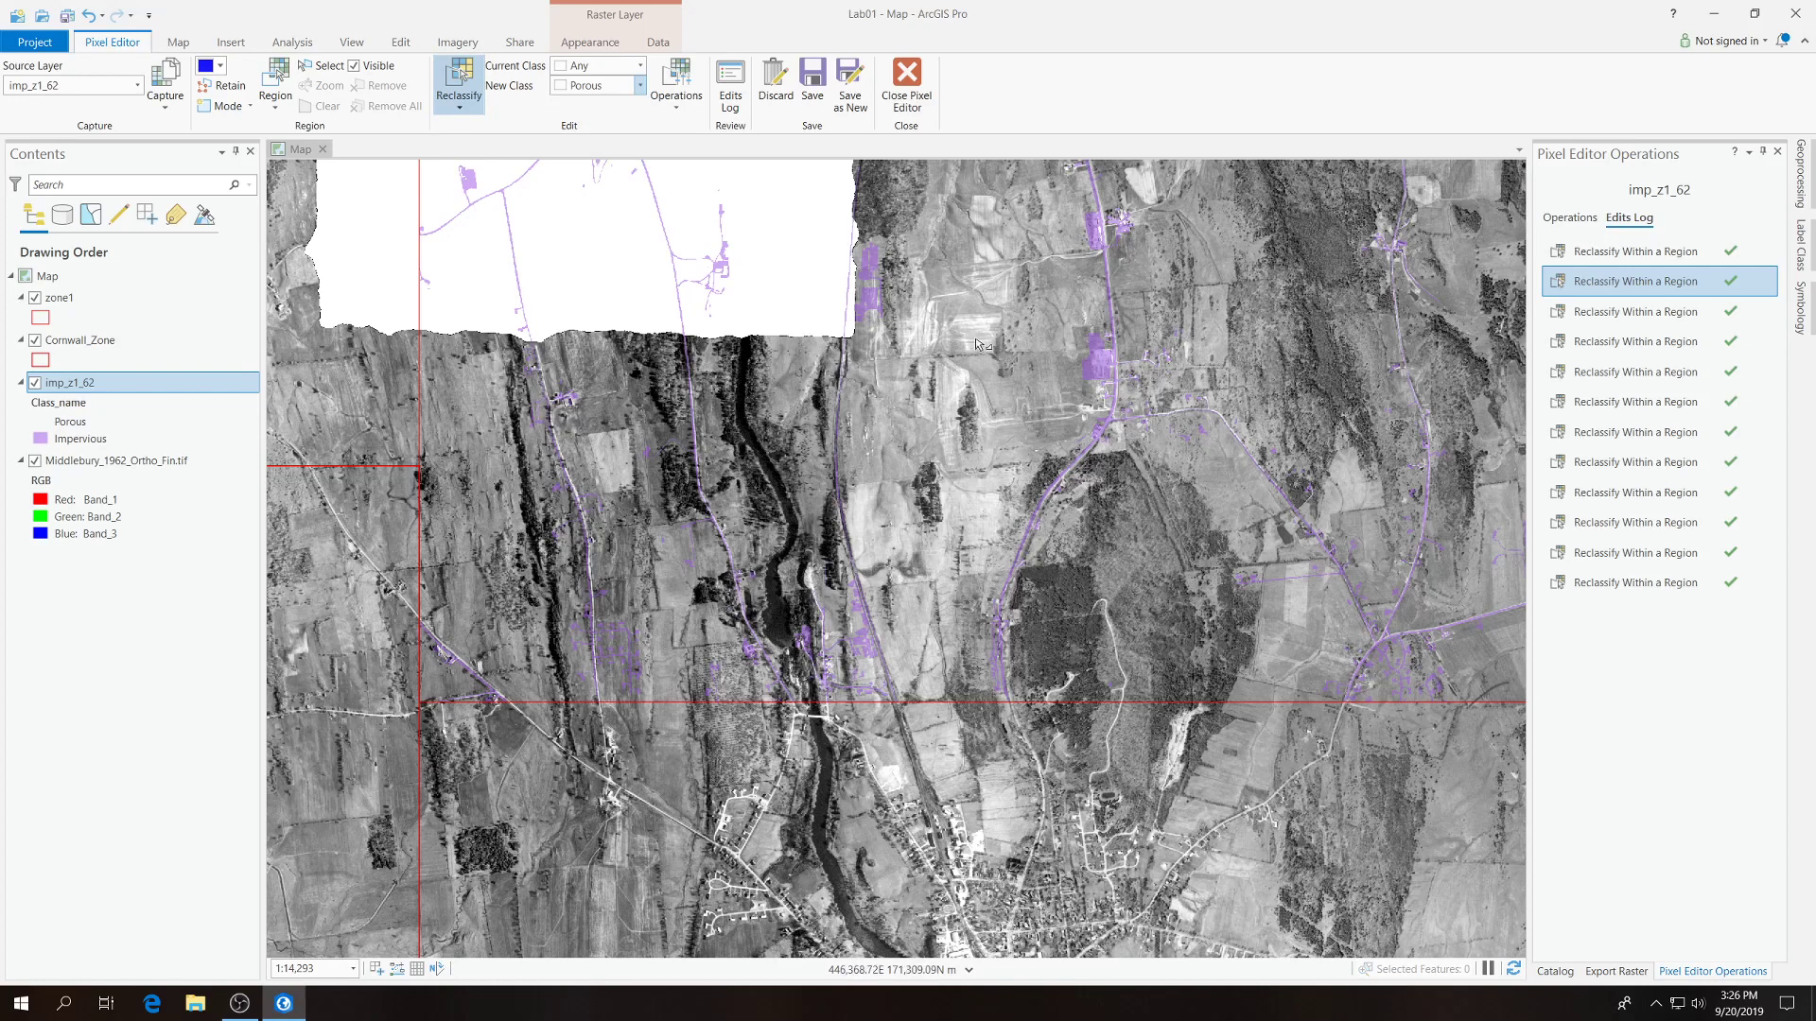
click(640, 86)
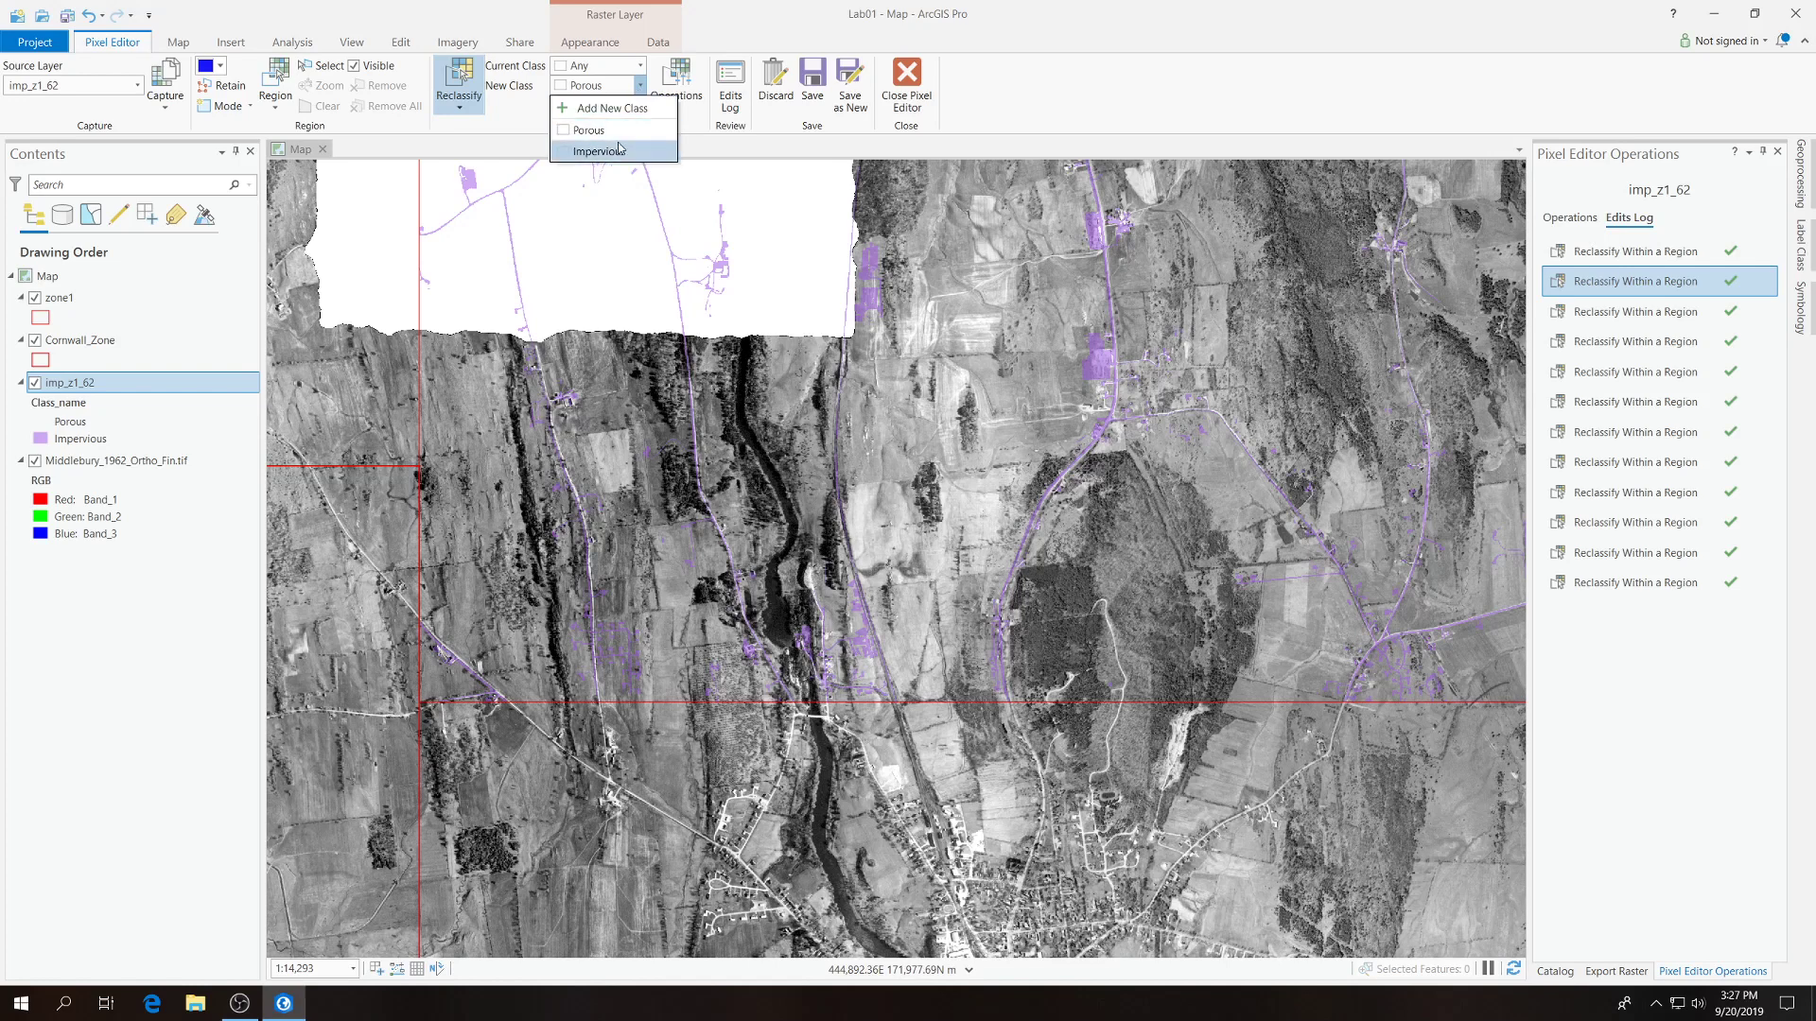
click(640, 86)
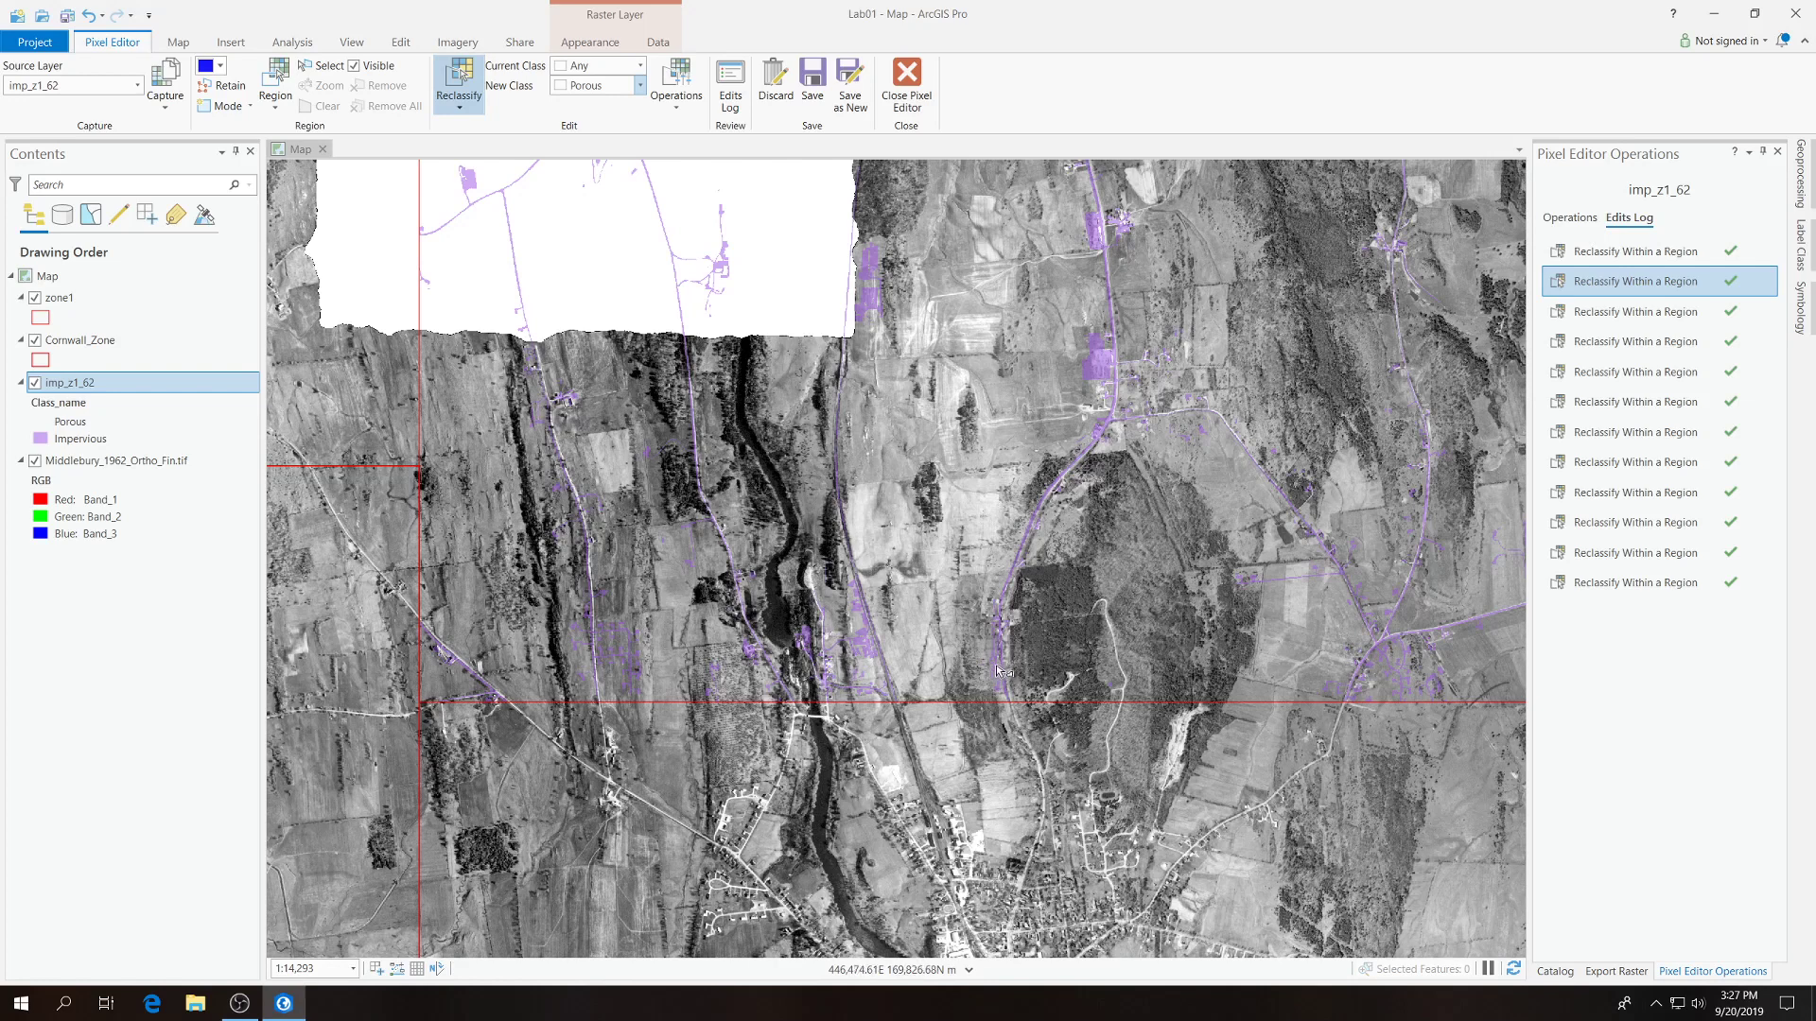
click(811, 76)
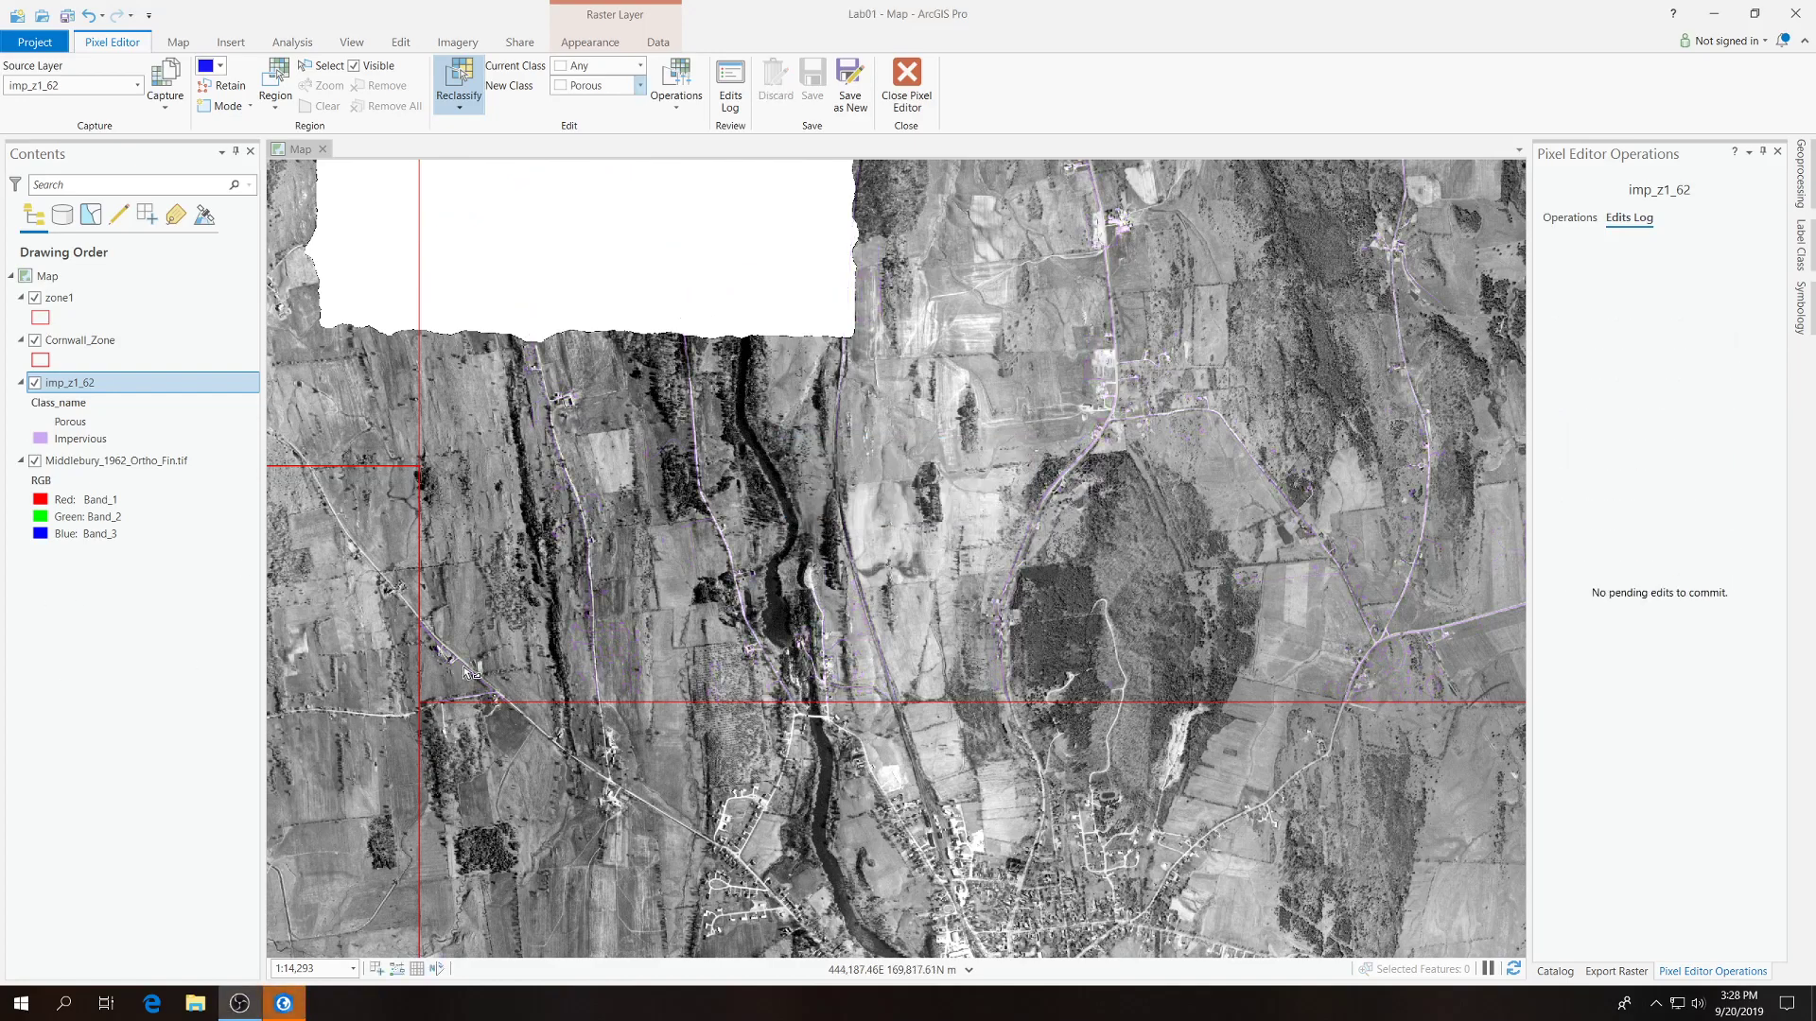
End the pixel editing session for imp_z1_62 and close the Pixel Editor Operations pane.
scroll(425, 826, down, 3)
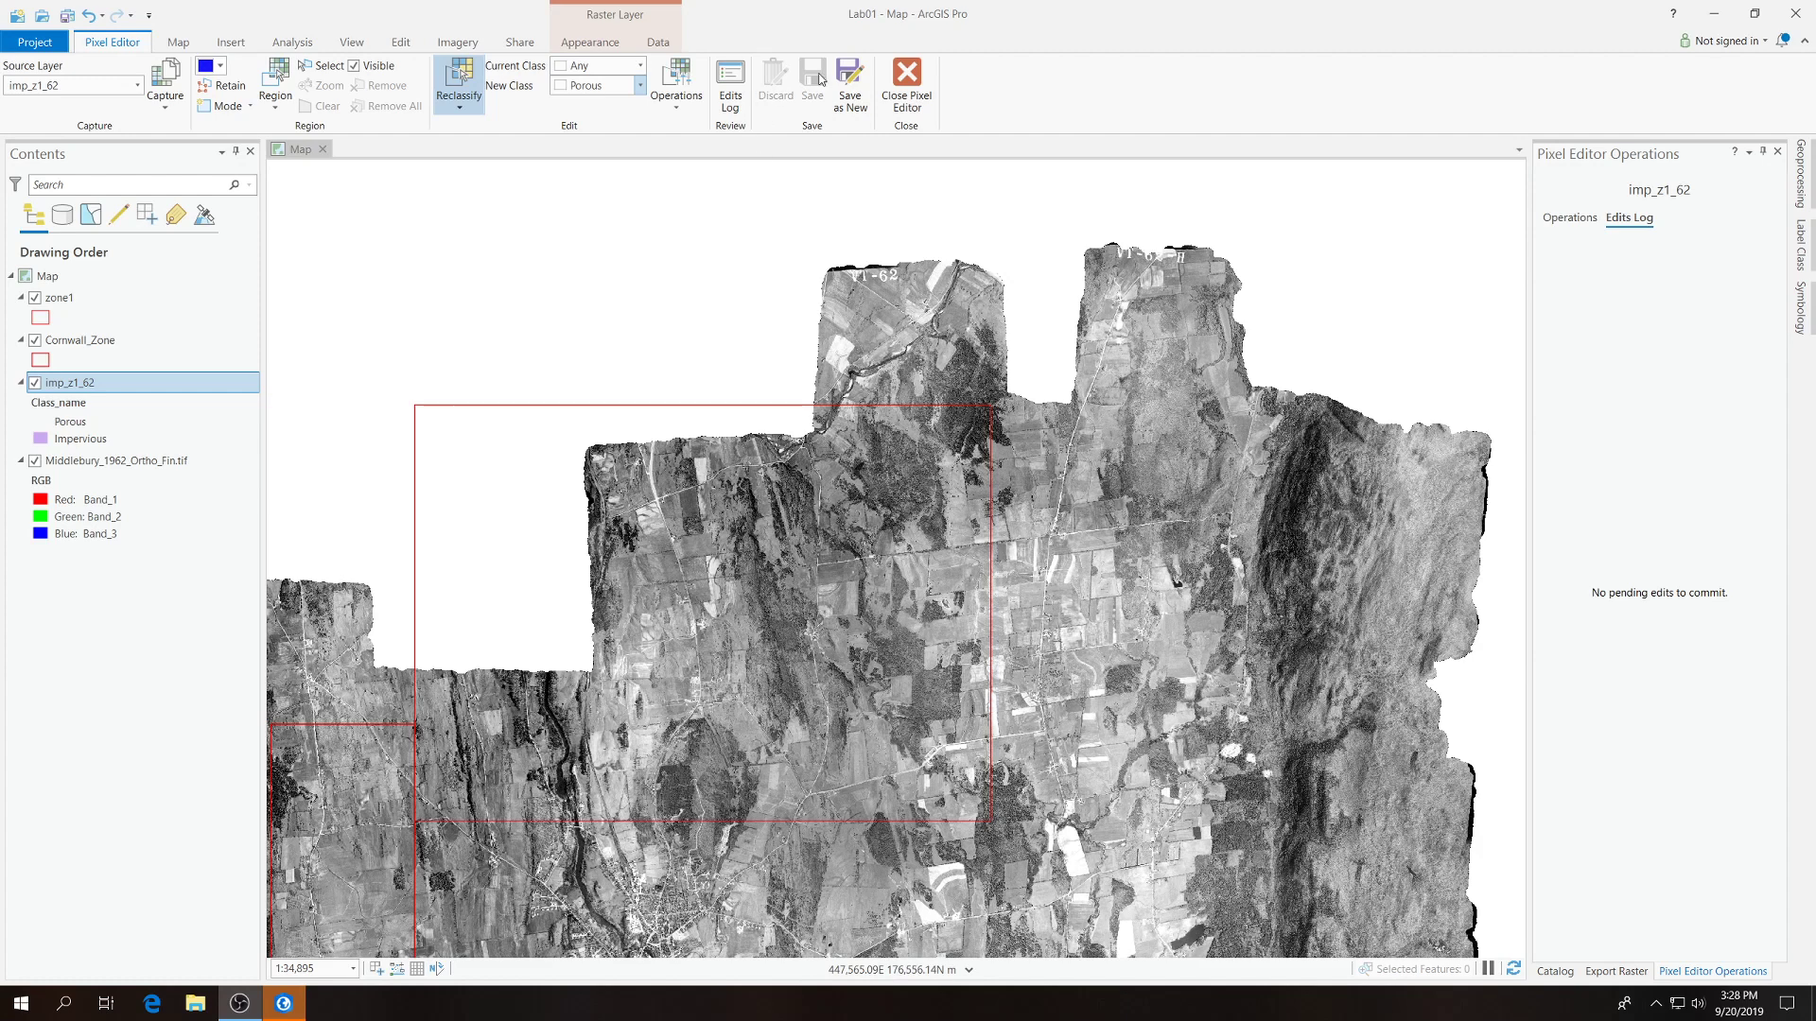
click(909, 83)
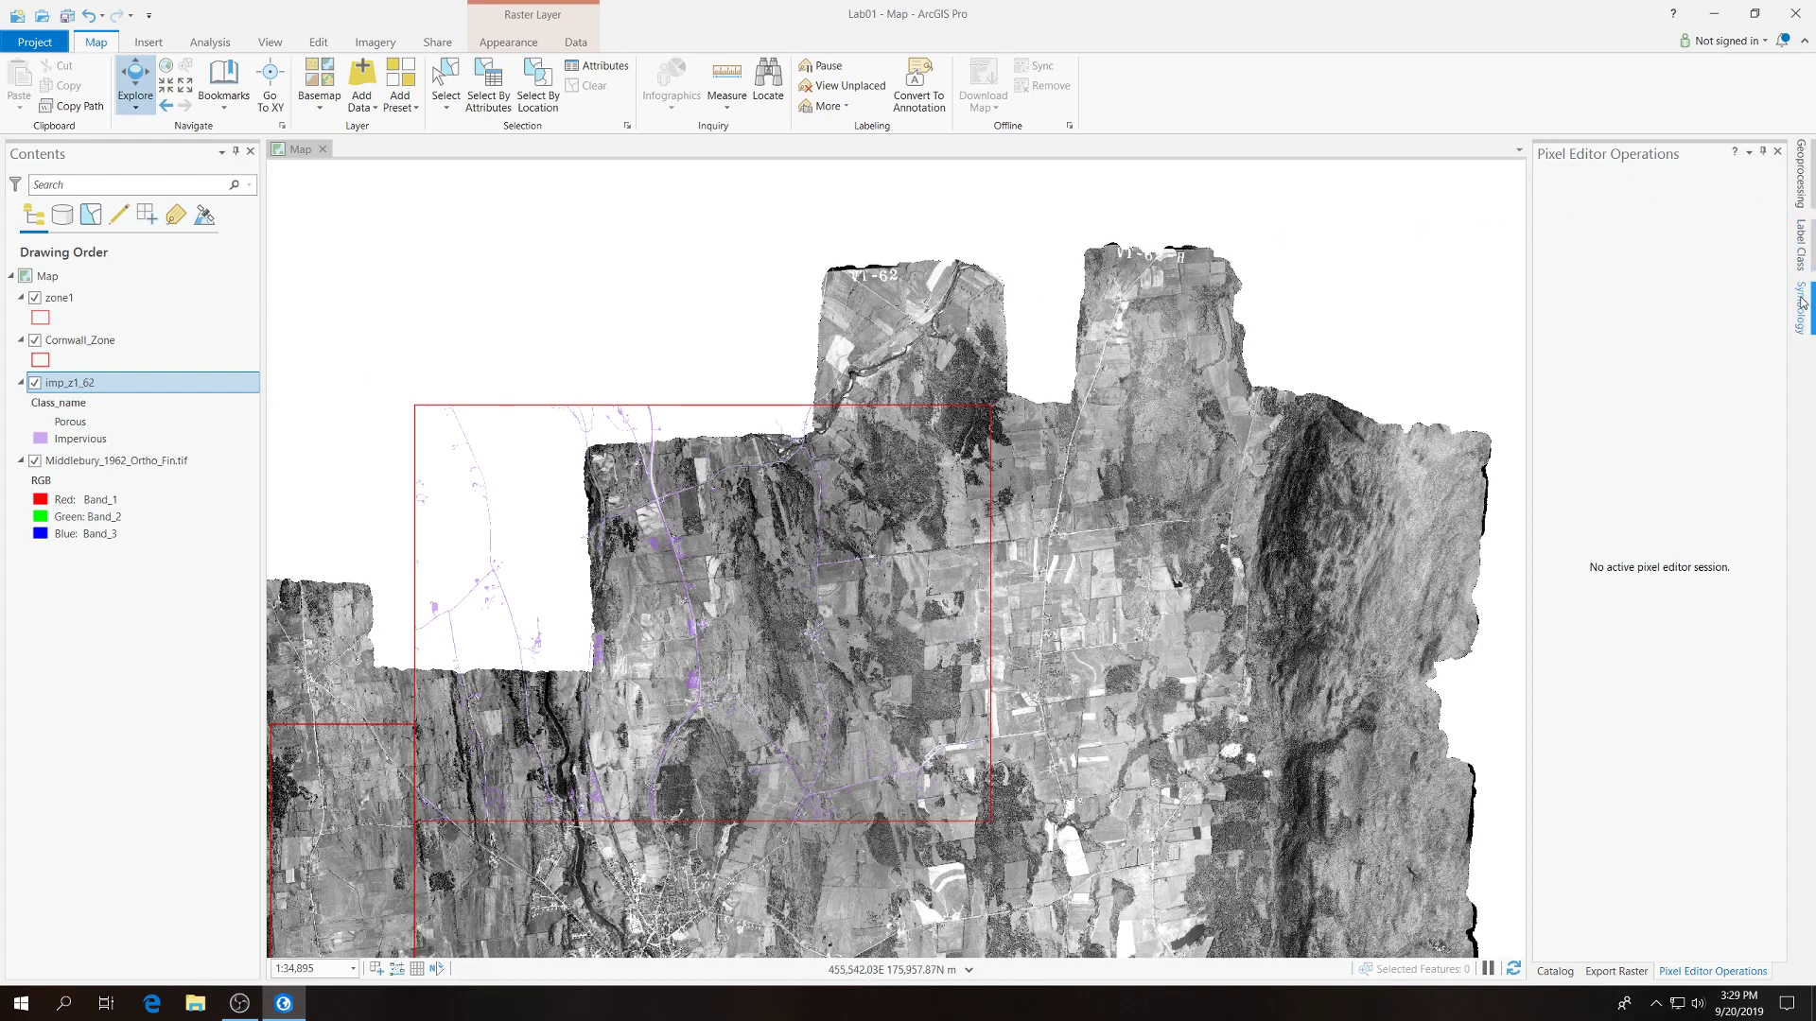
click(1777, 151)
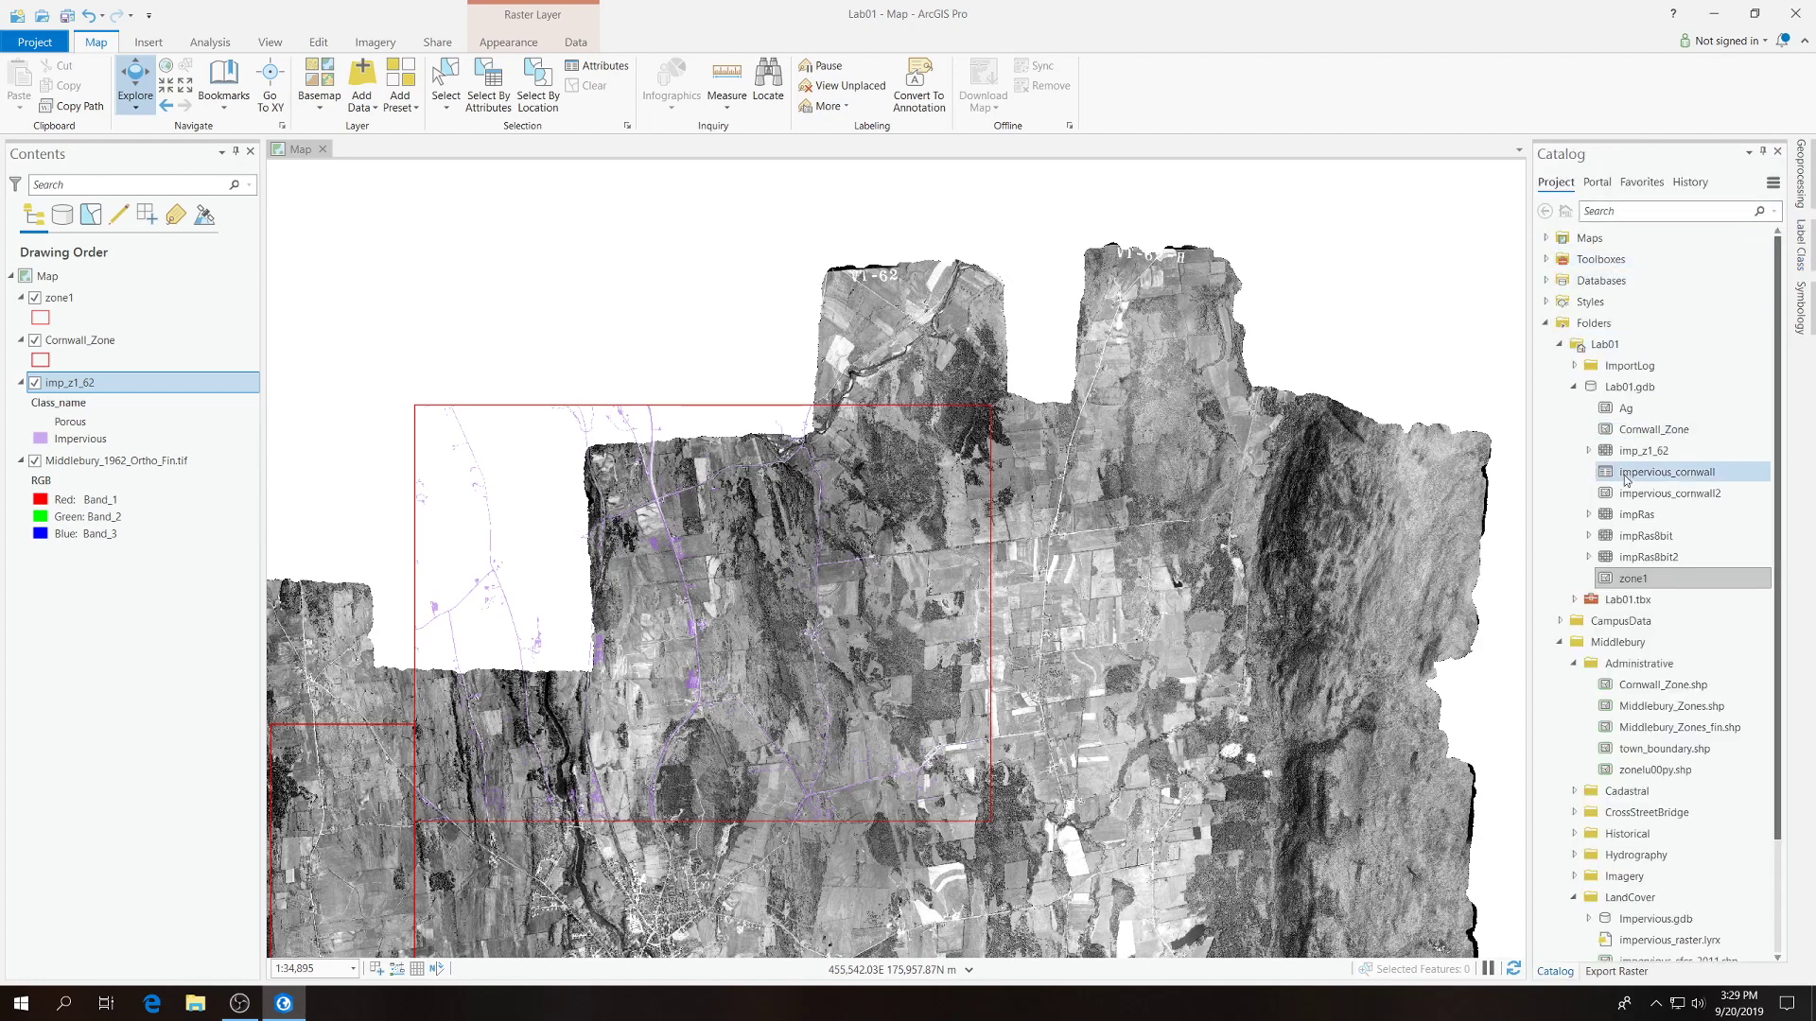
Add the Ag feature class from Lab01.gdb to the map to check its extent, and remove the layer again.
mouse_move(1627, 478)
mouse_move(1628, 408)
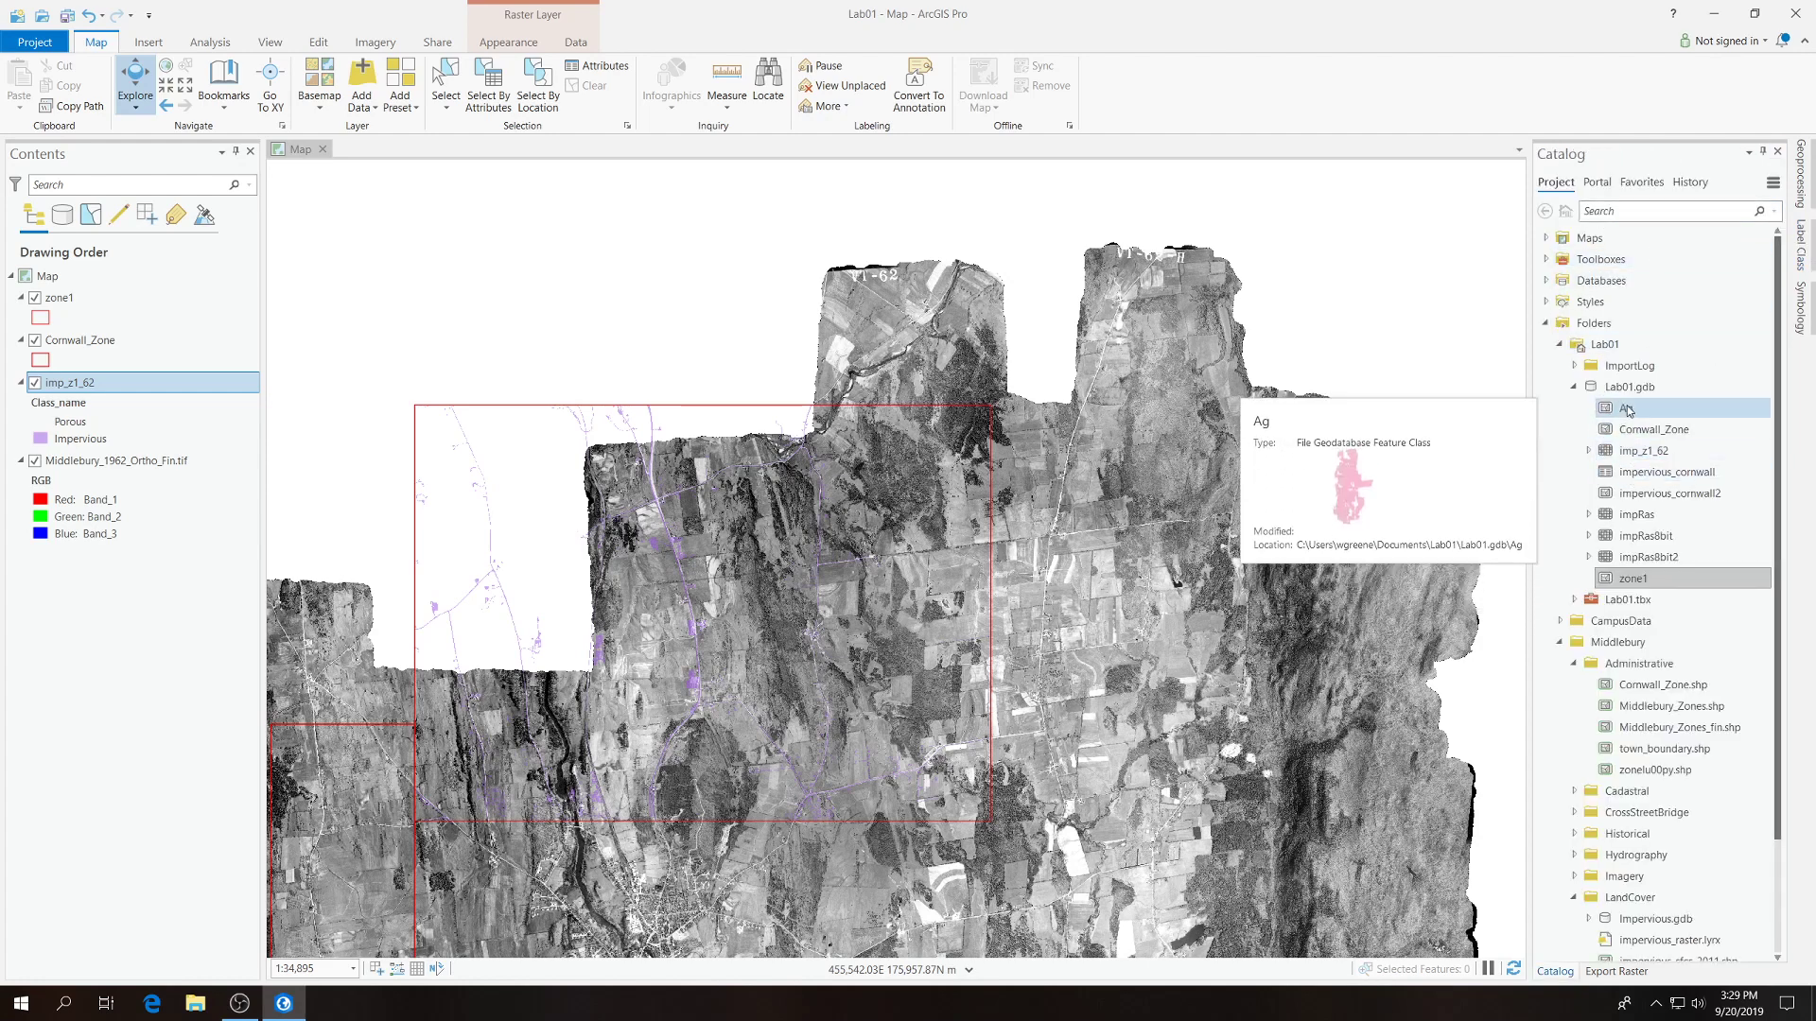
drag(1627, 408, 1026, 395)
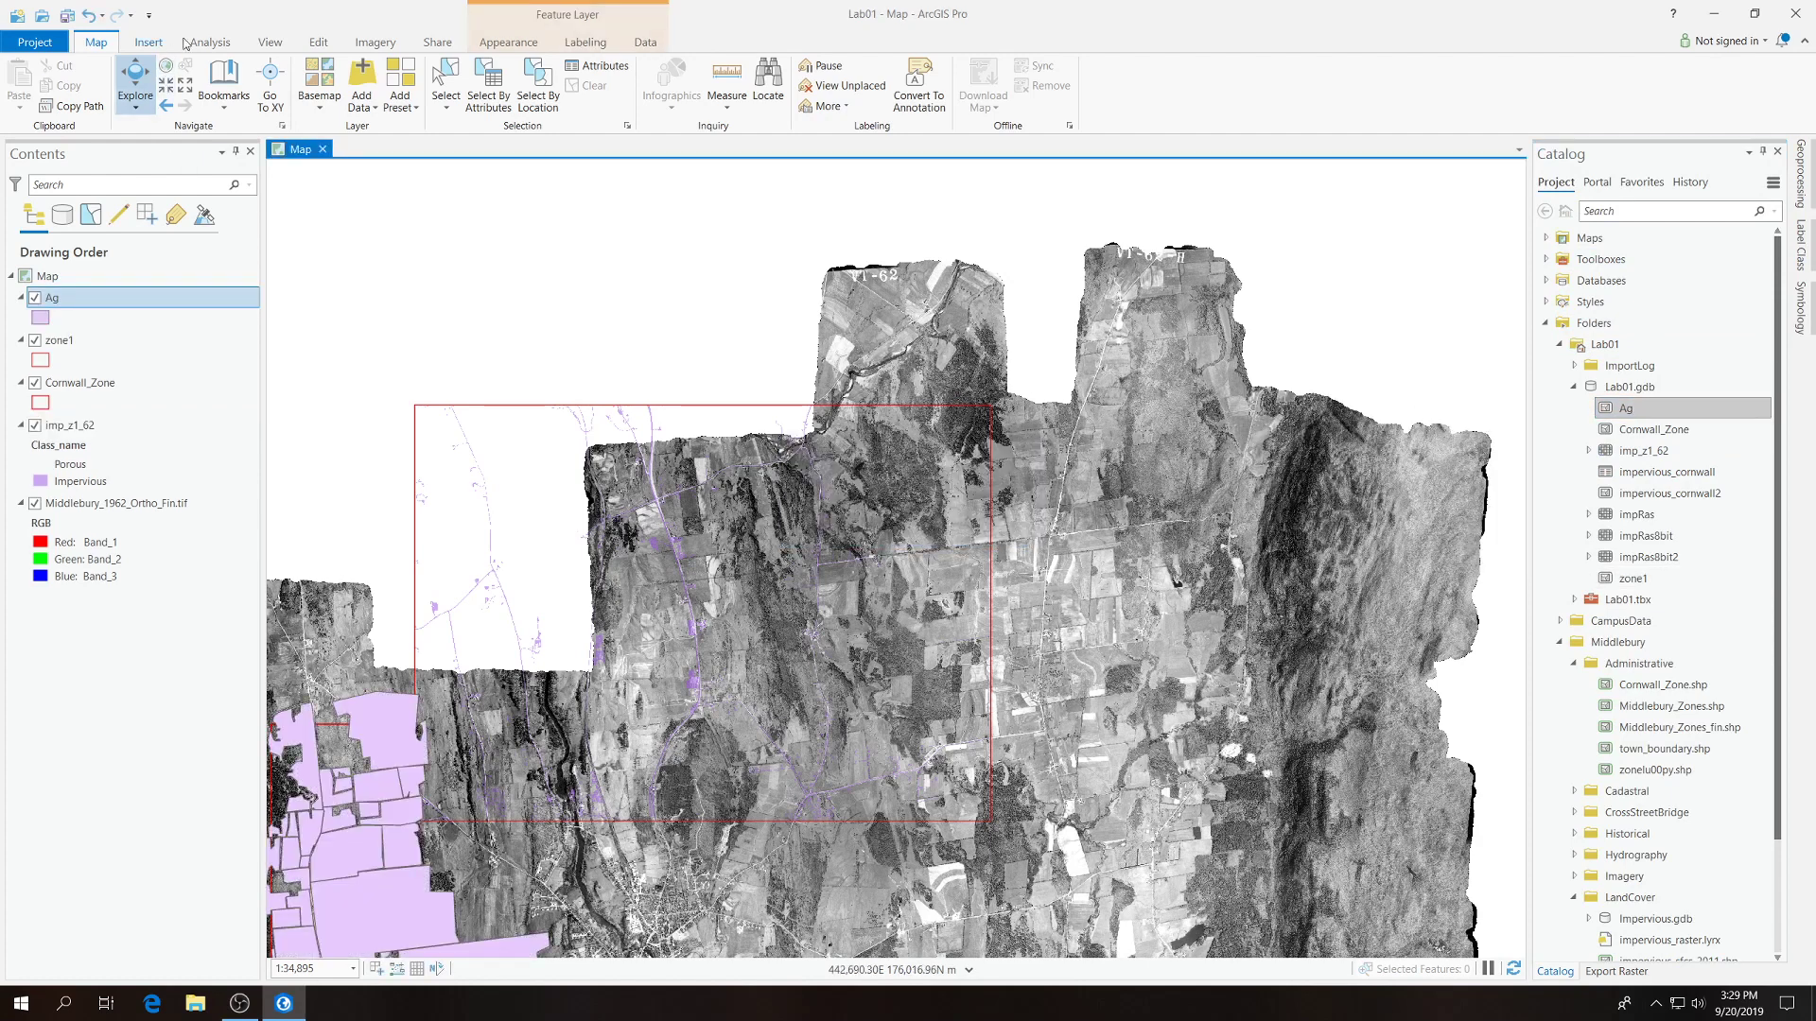
drag(397, 662, 823, 264)
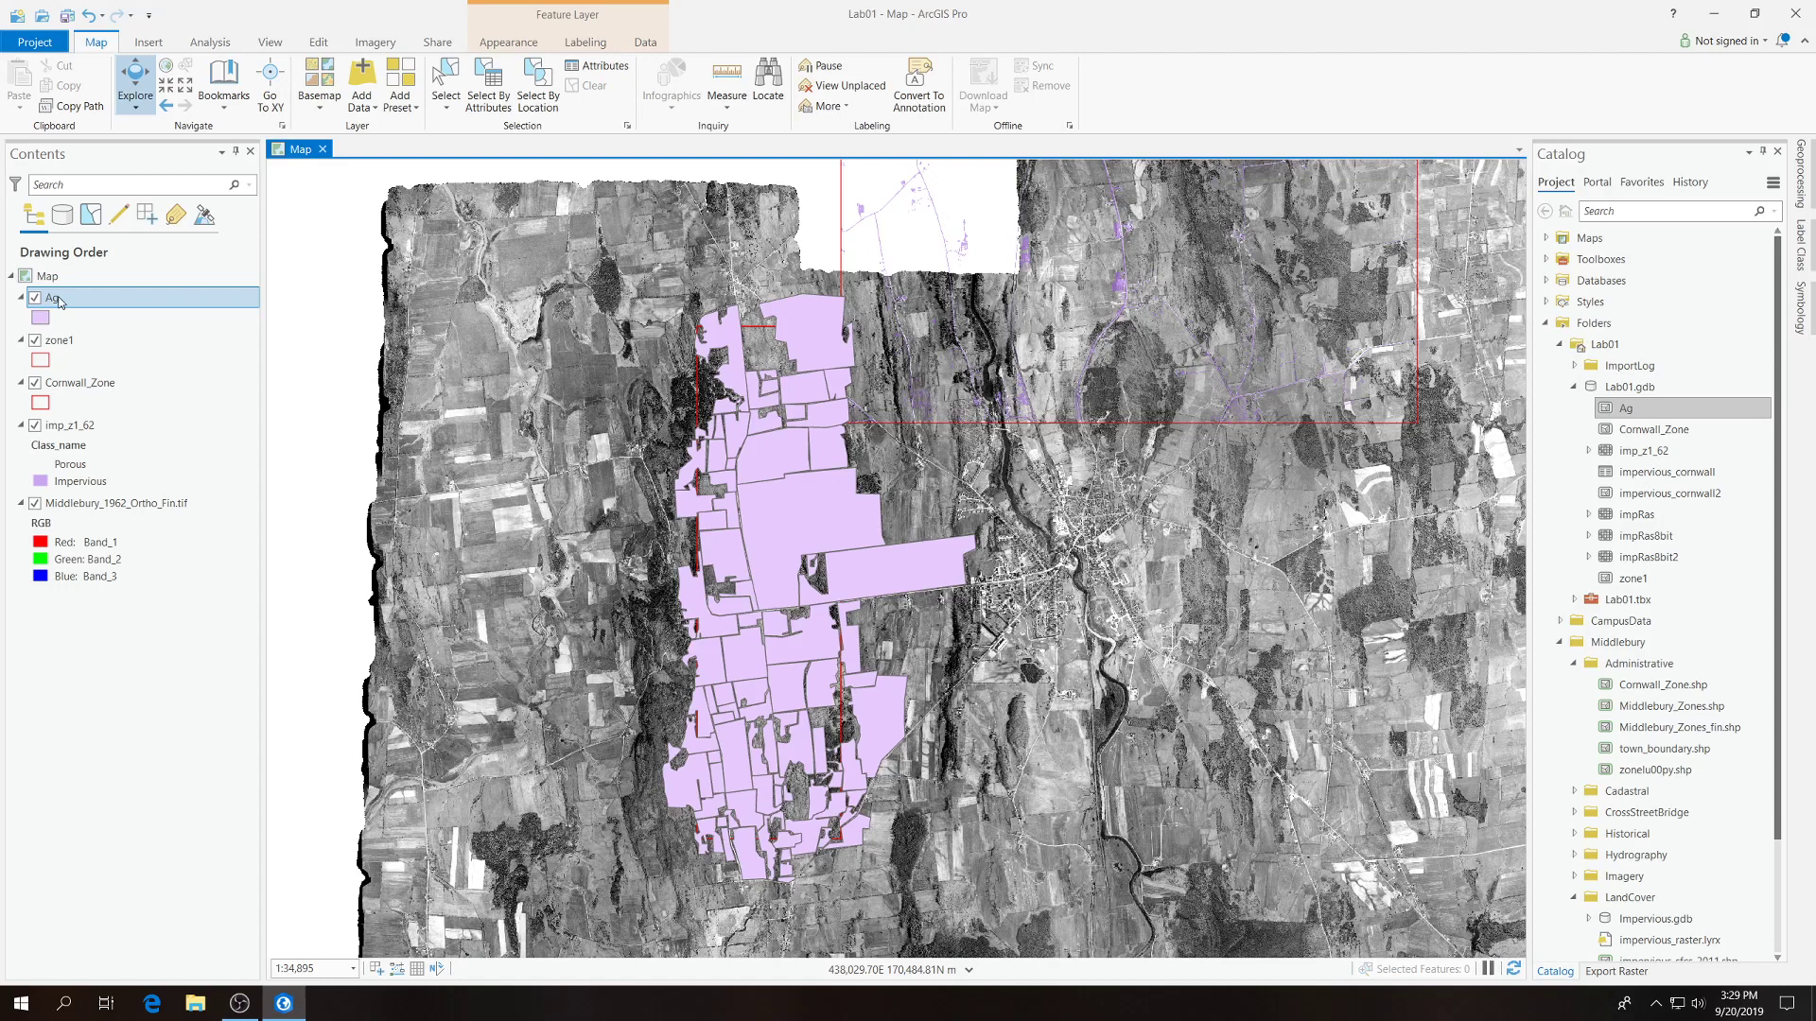
right_click(55, 299)
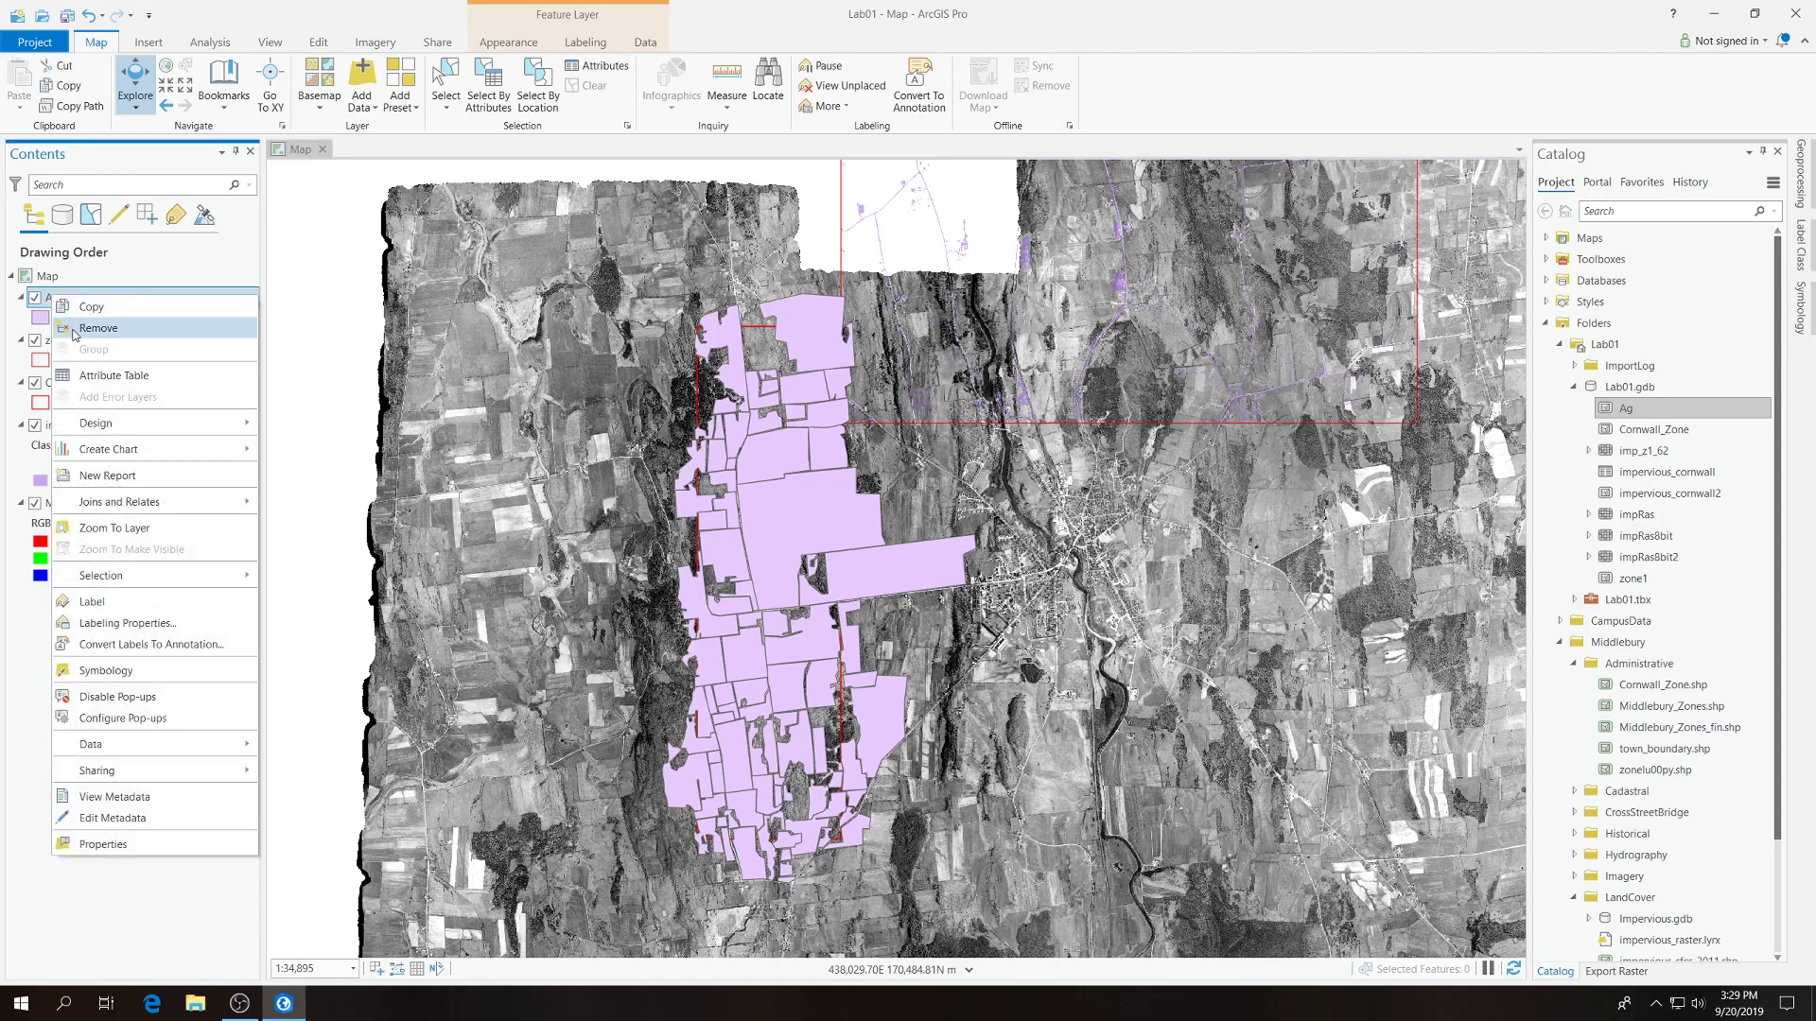
click(81, 331)
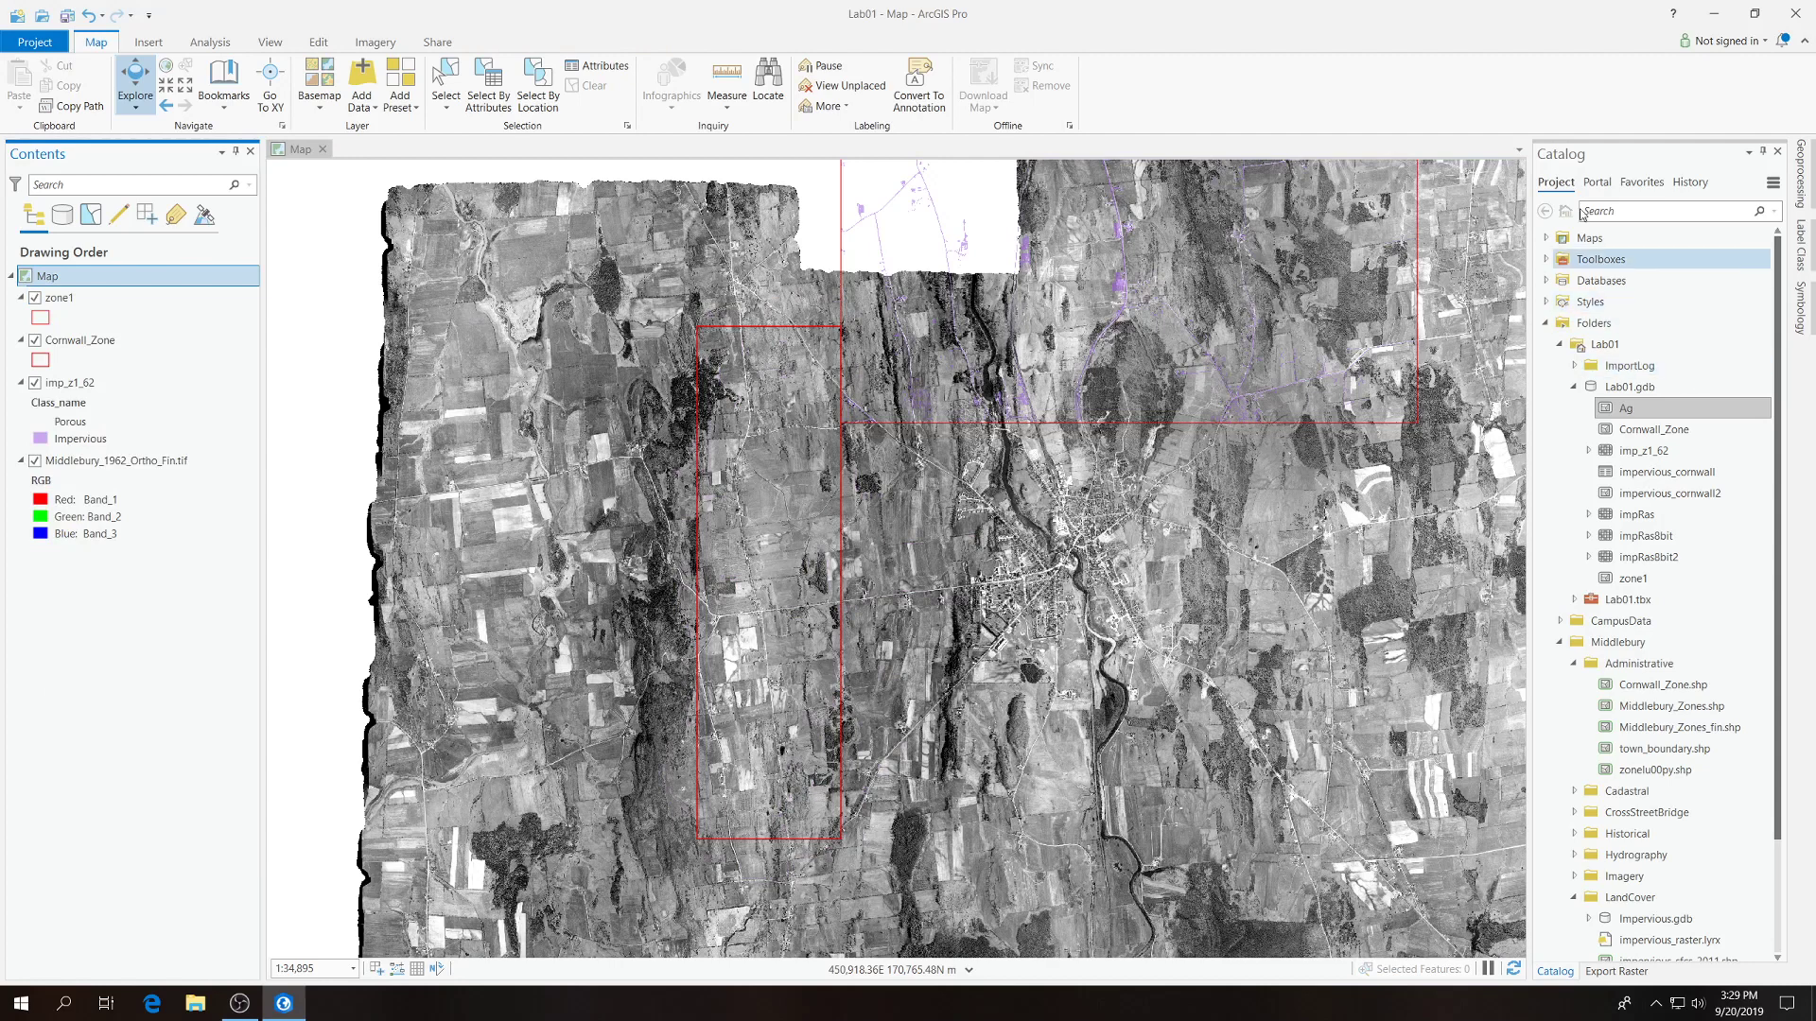
Rename the Ag feature class in Lab01.gdb as ag_z7_62.
right_click(1632, 413)
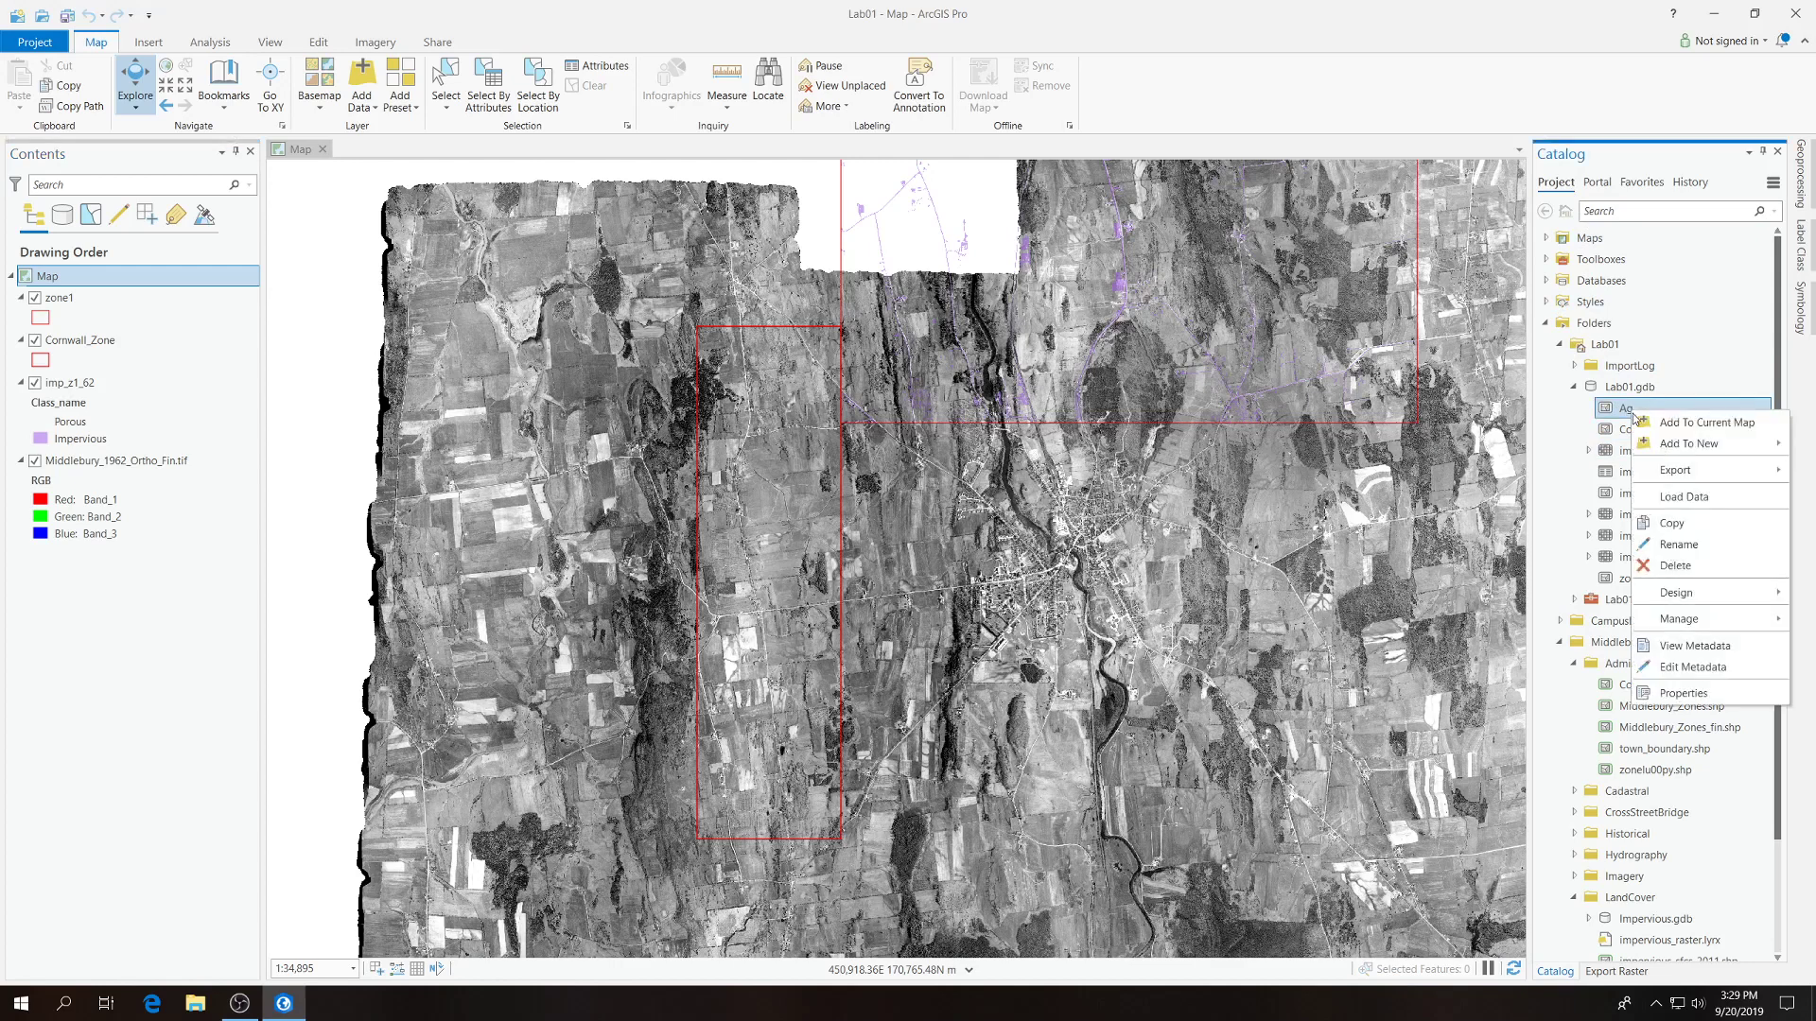
click(1678, 545)
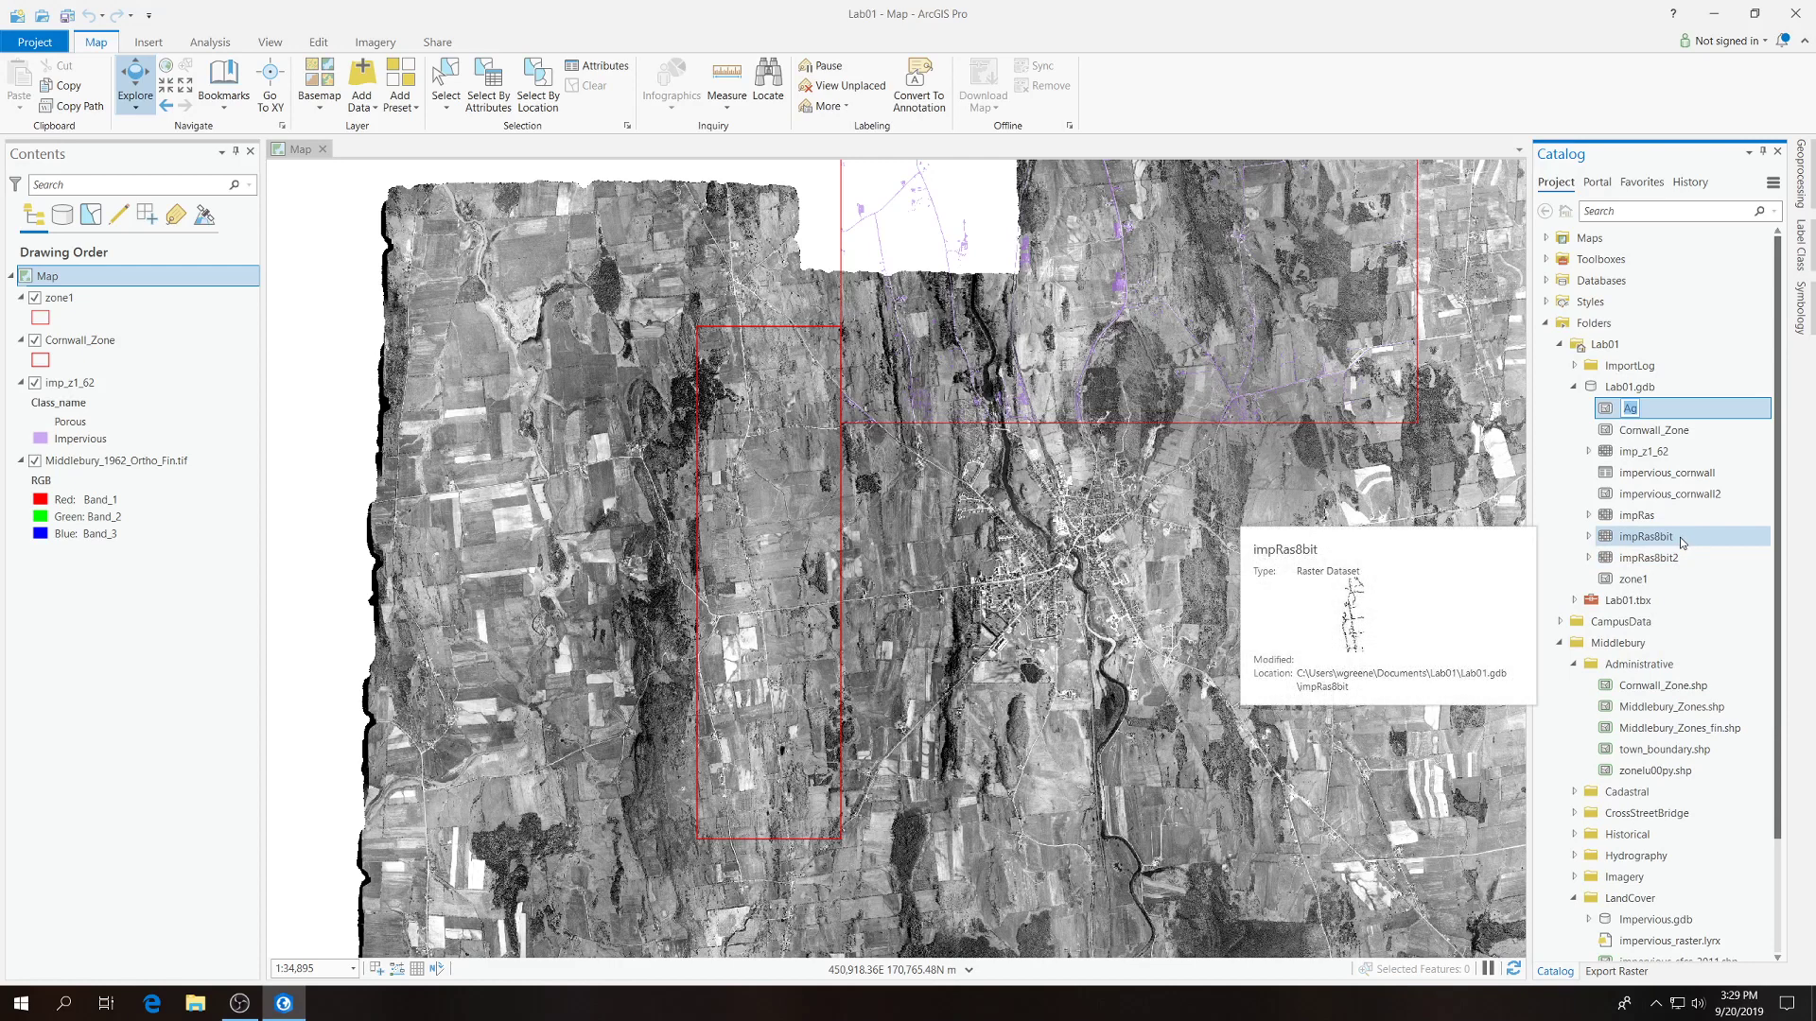
text(ag_)
text(z7_62)
key(Return)
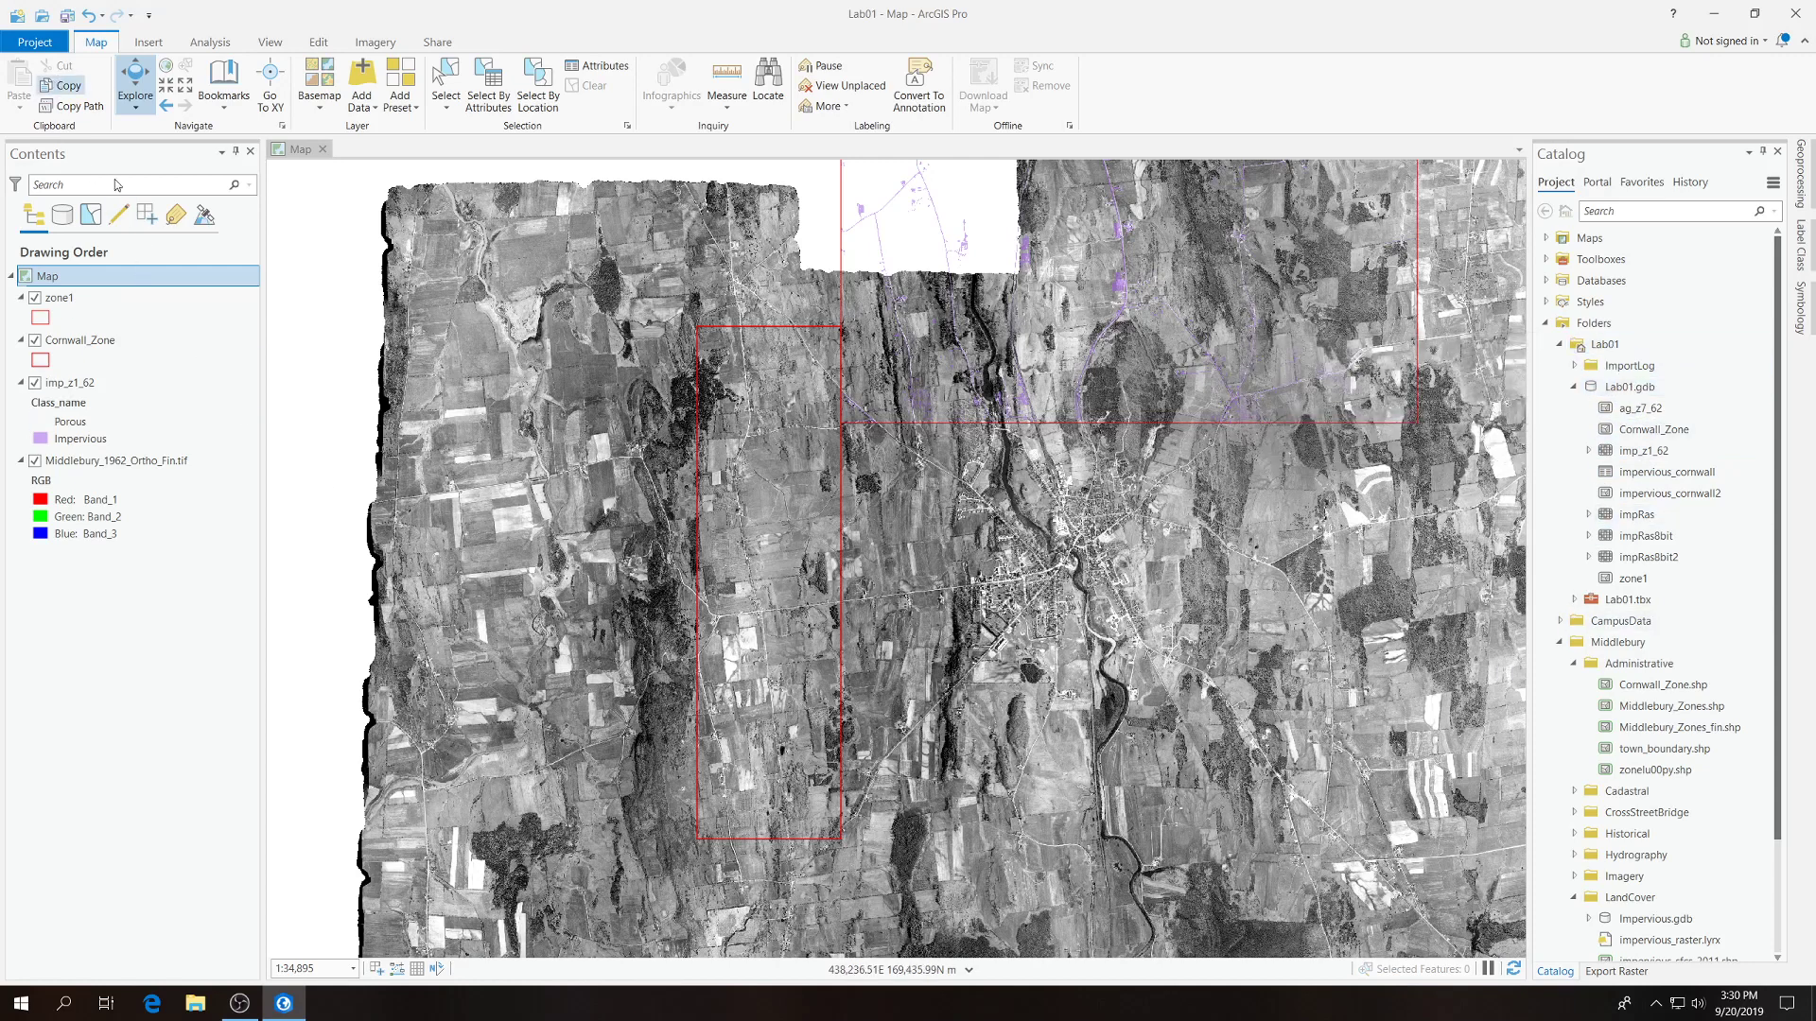
Save the Lab01 project and close ArcGIS Pro.
click(35, 43)
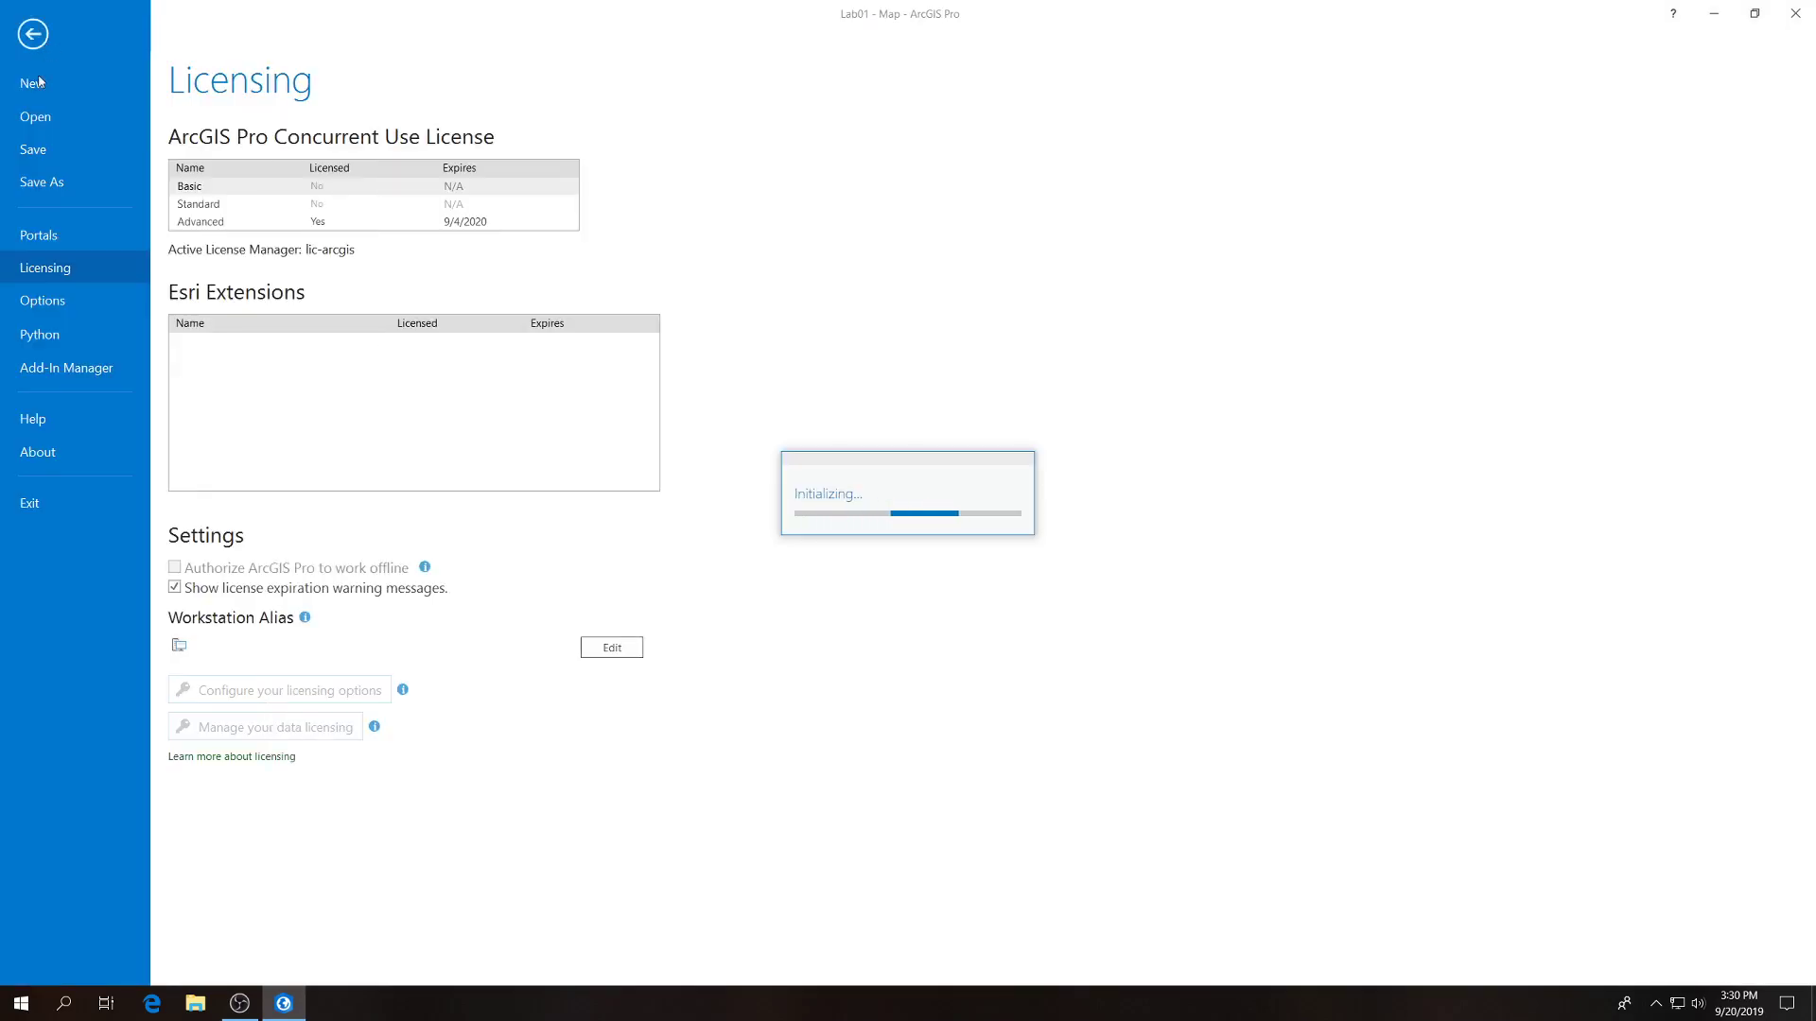
click(32, 151)
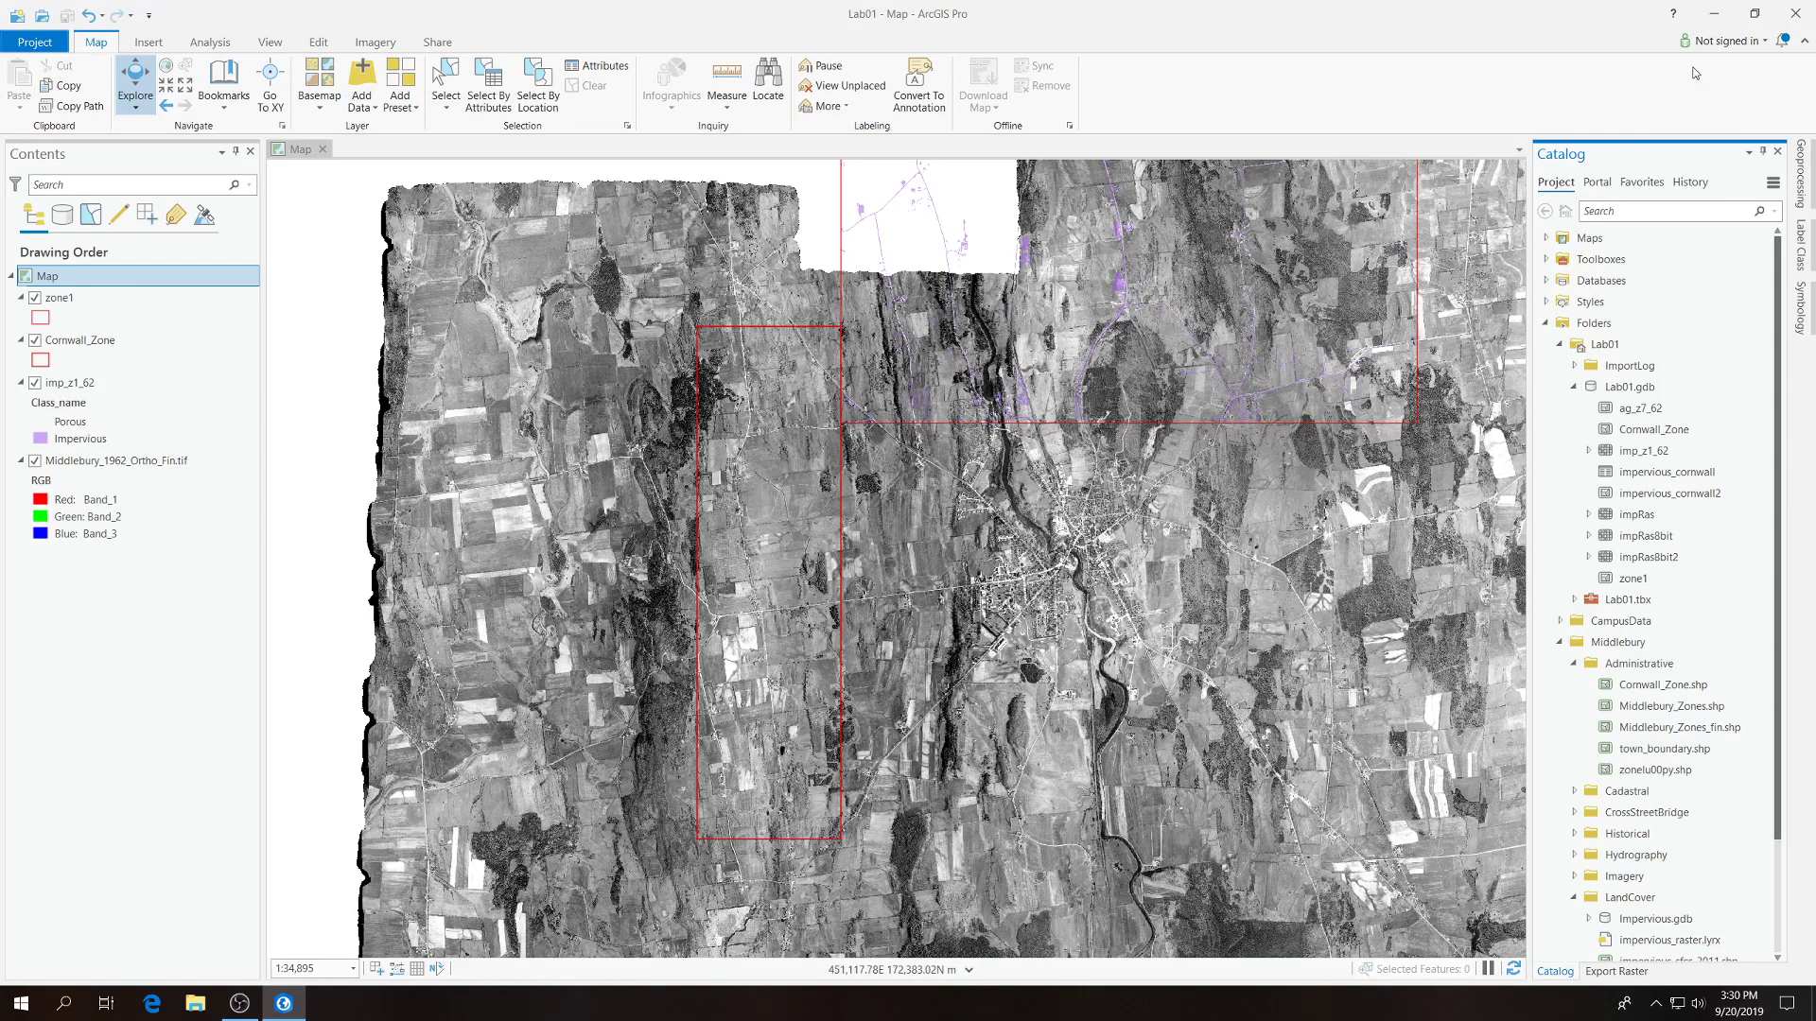
click(1796, 15)
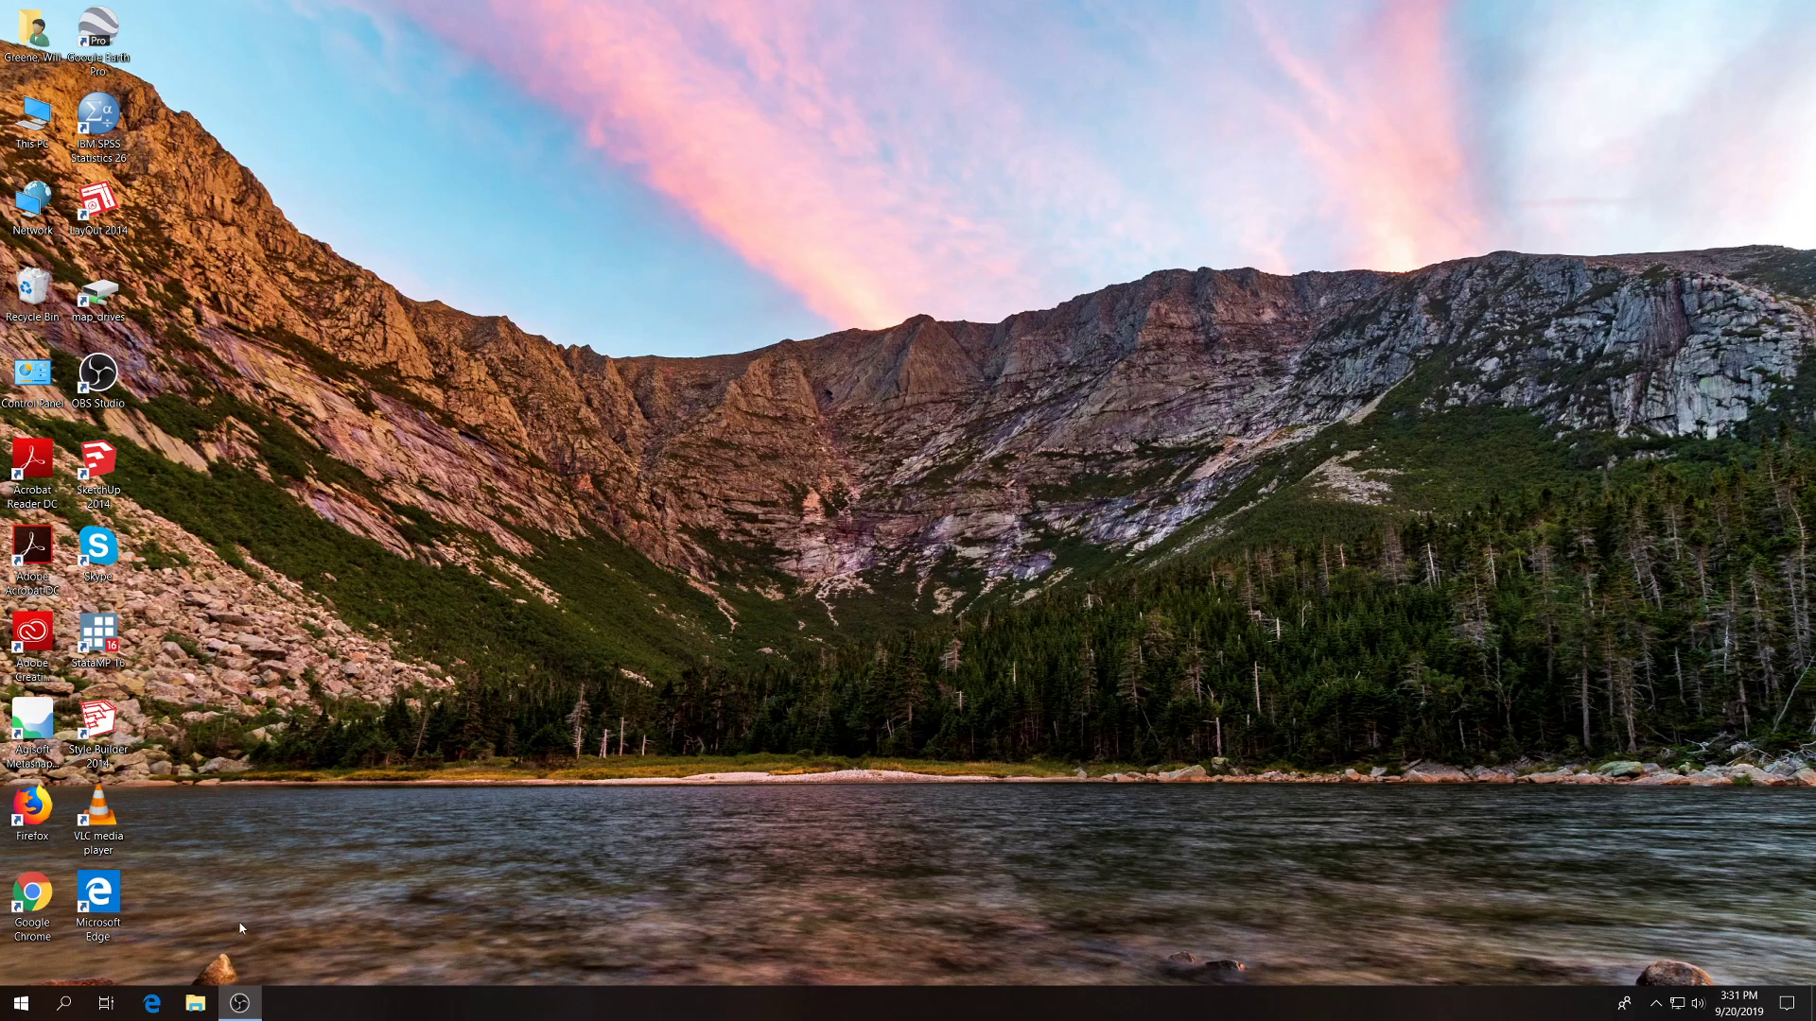
Switch to File Explorer and open the GEOG310 folder on the GIS Home Folder (W:) network drive.
click(201, 1008)
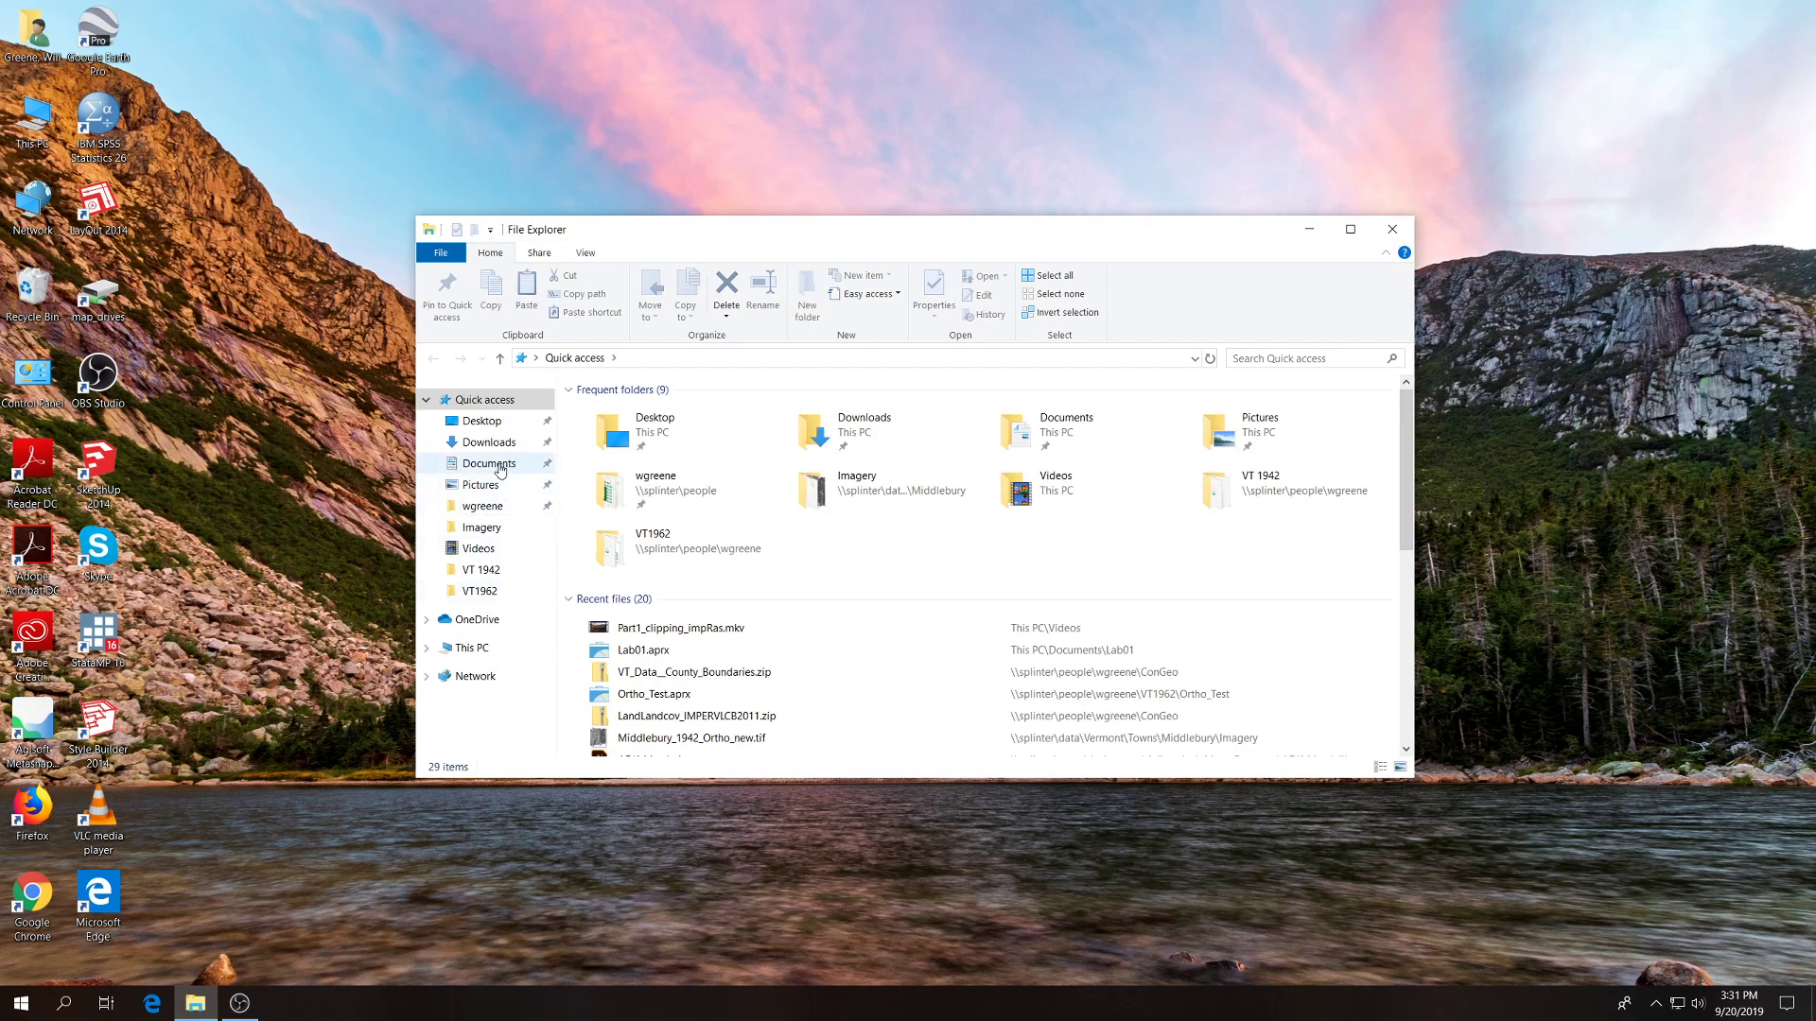
click(477, 653)
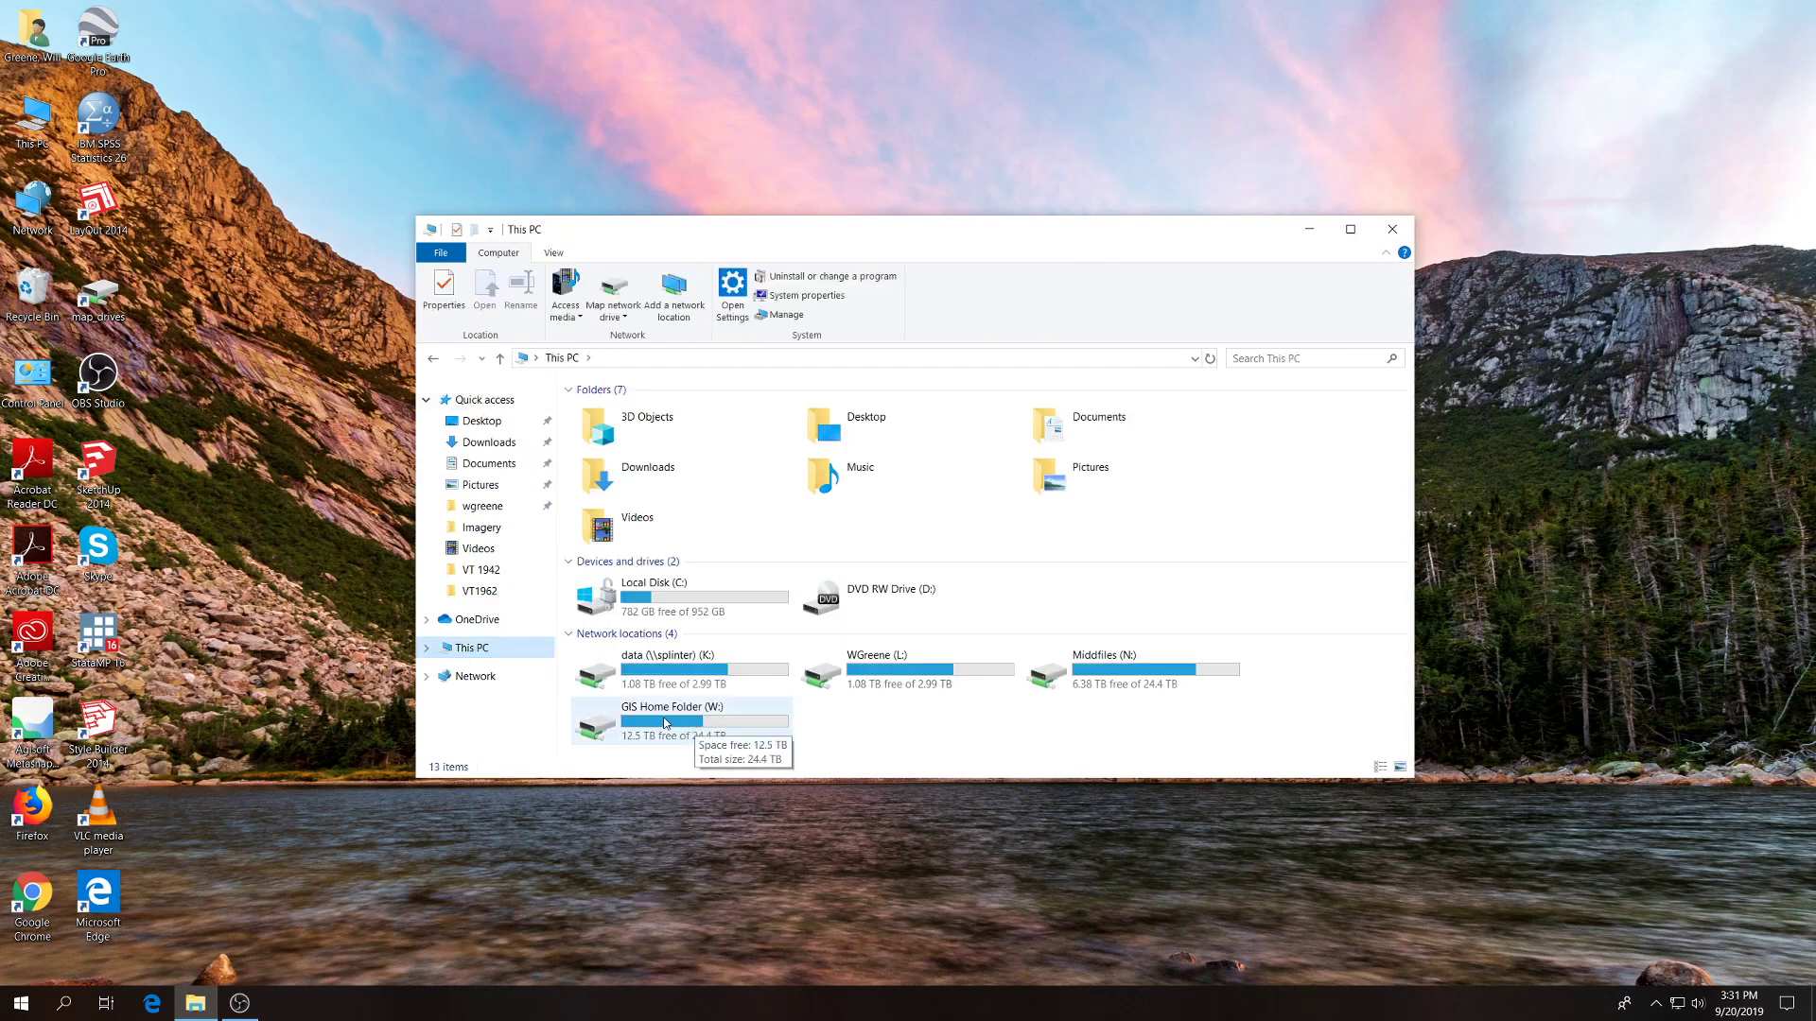
click(666, 722)
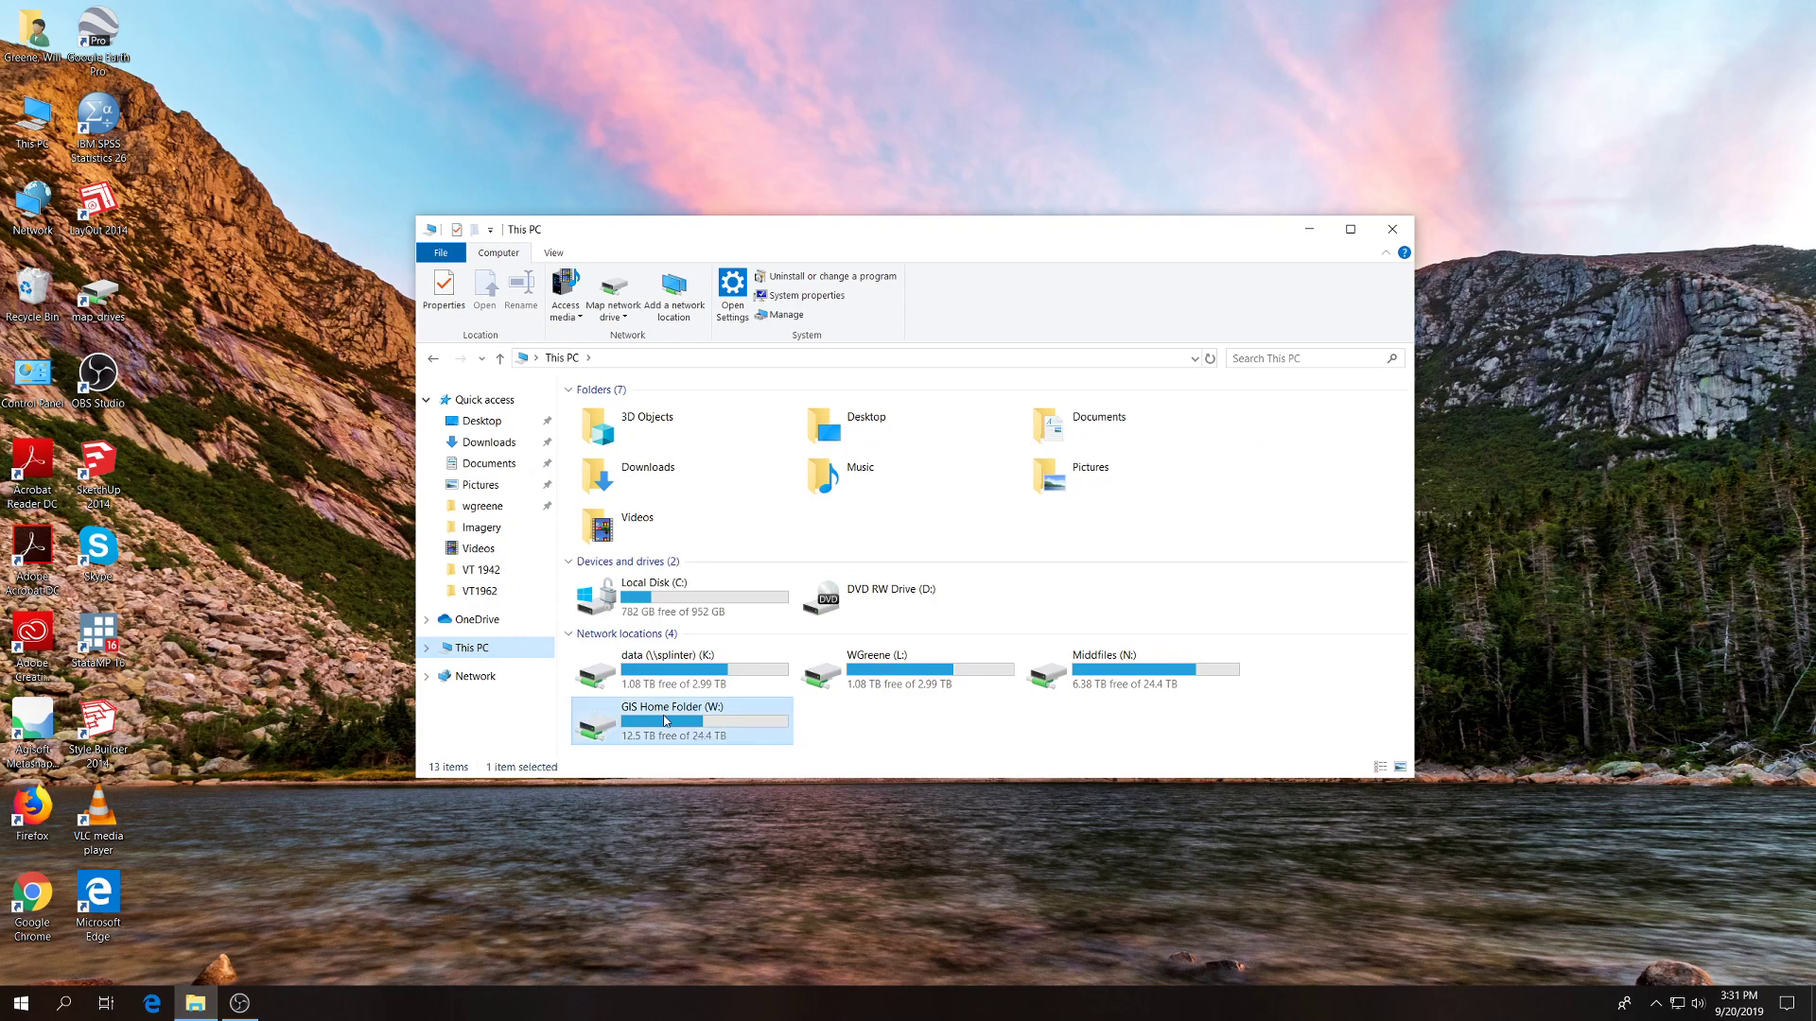
double_click(666, 721)
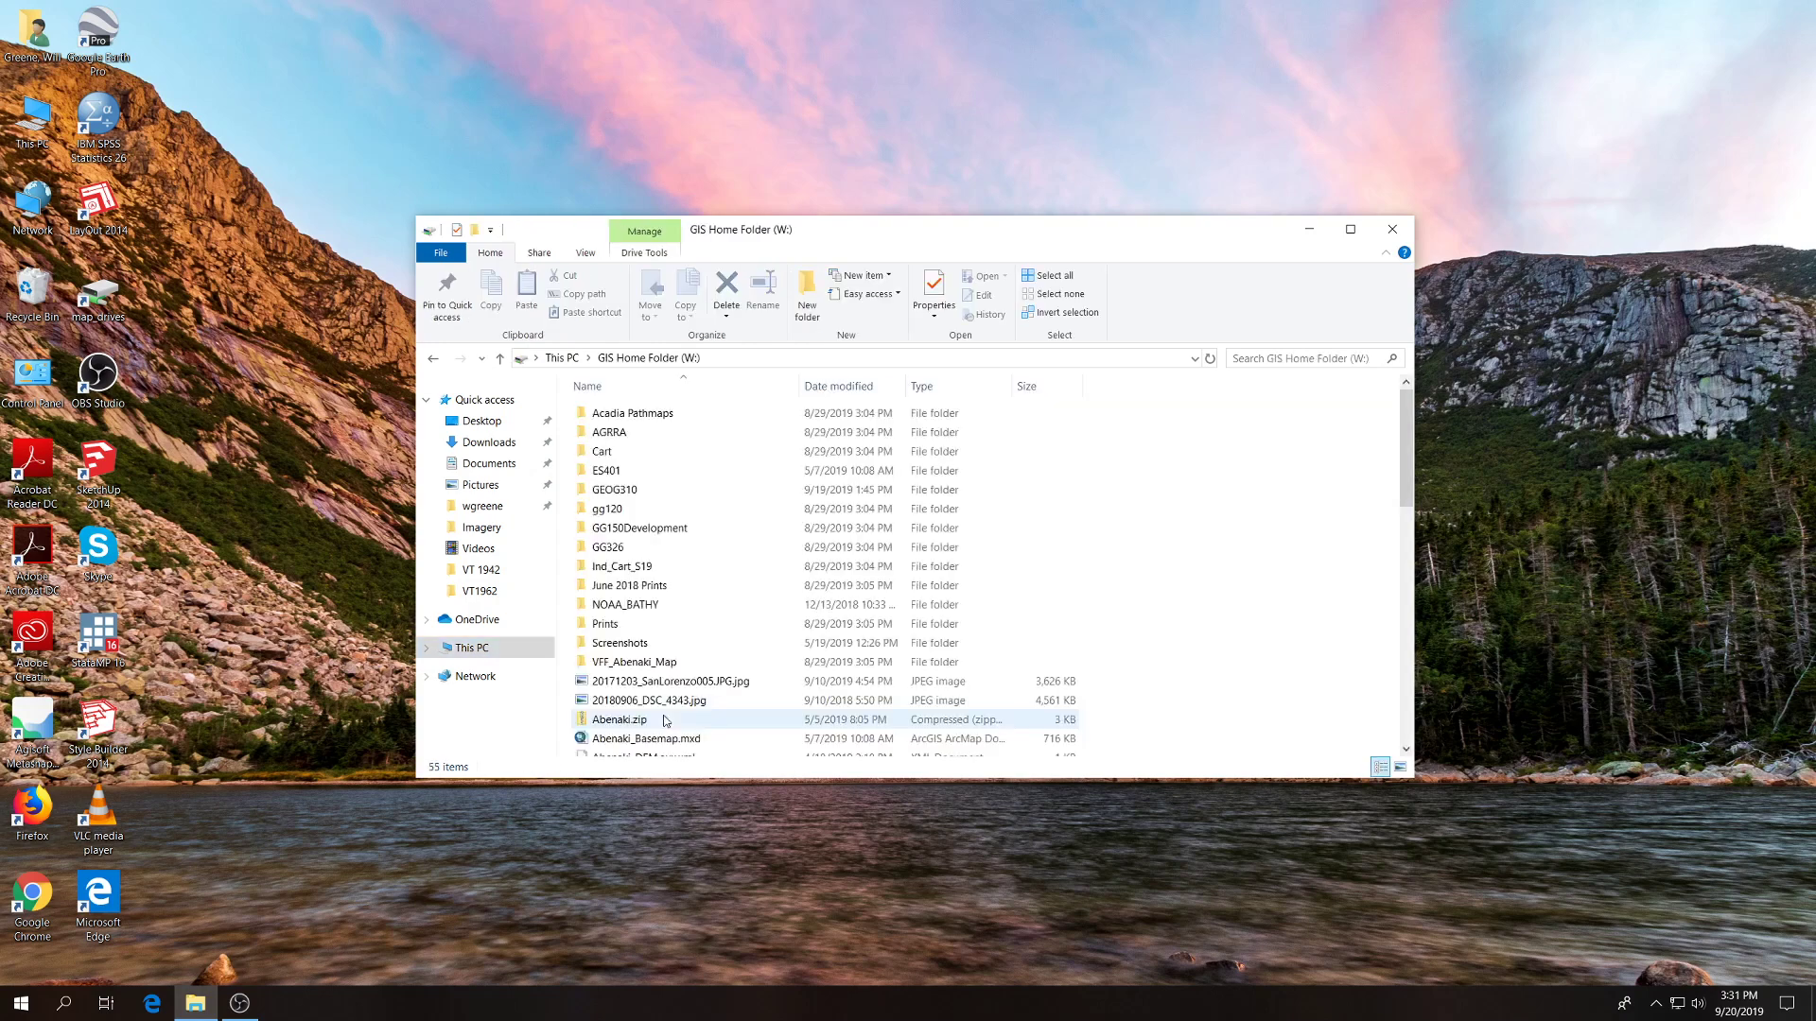
double_click(626, 490)
Permanently delete the existing Lab01 folder from GEOG310.
click(610, 414)
right_click(606, 416)
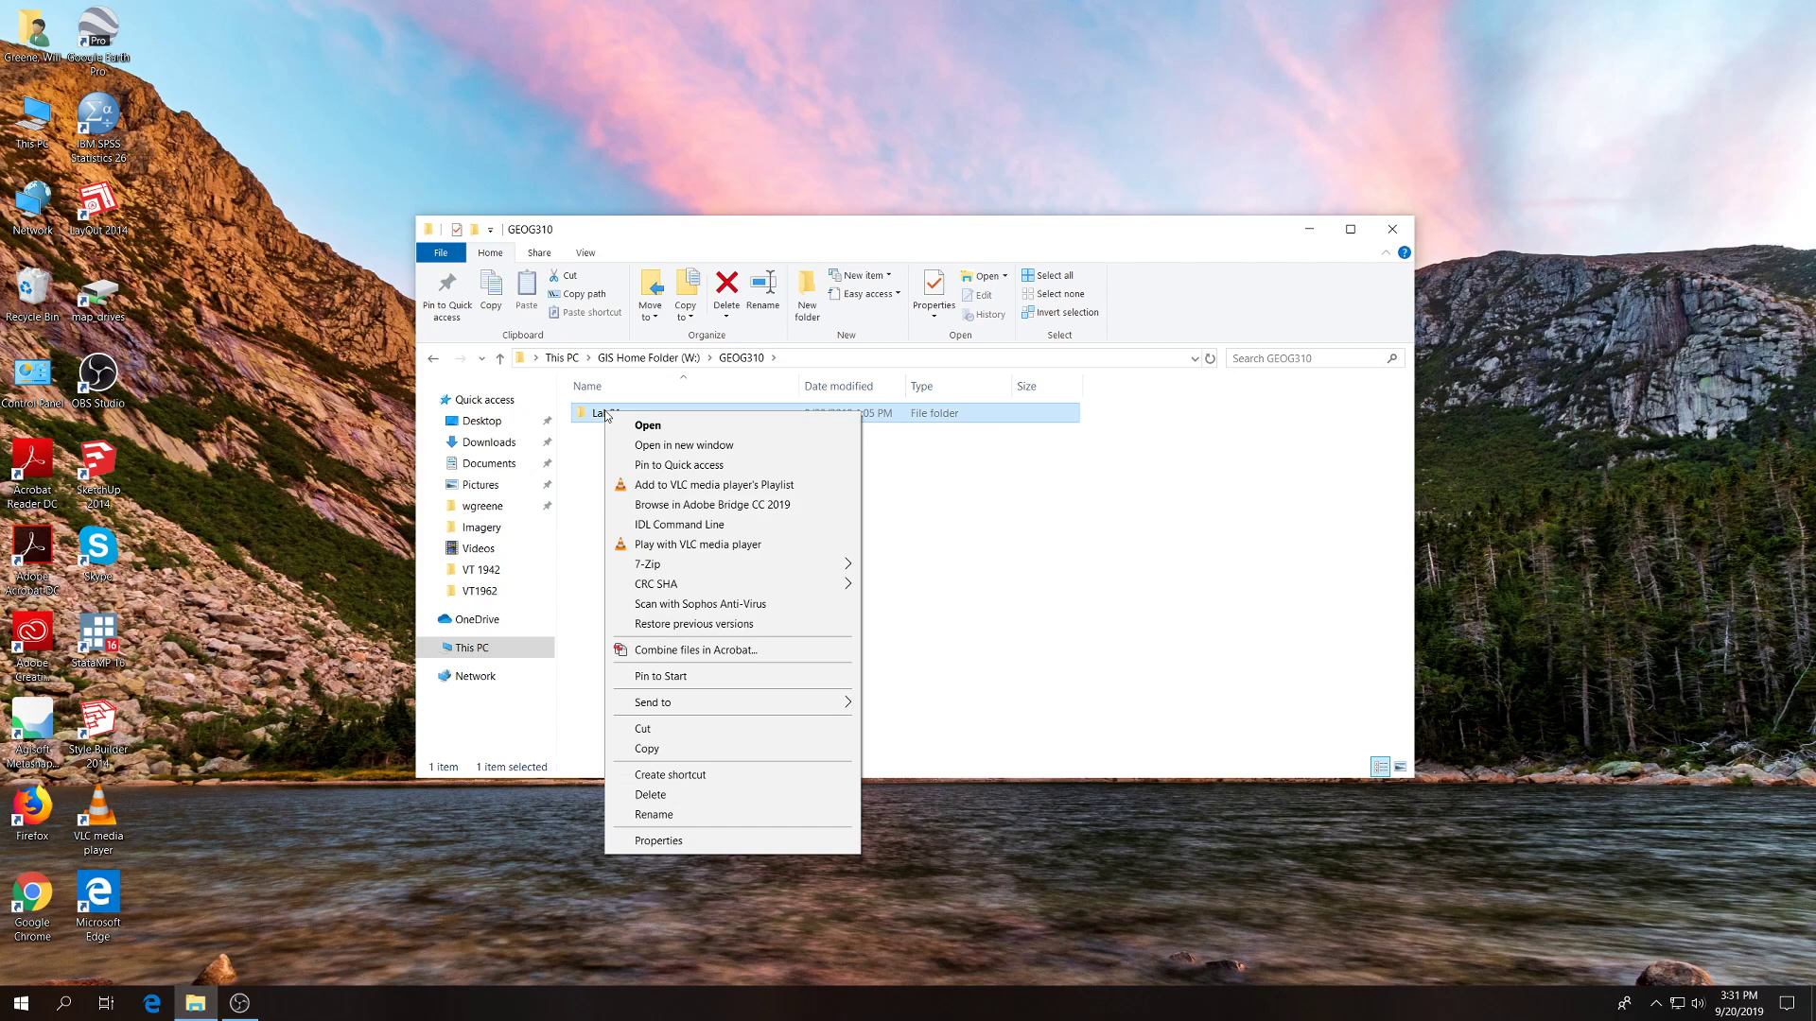
click(653, 795)
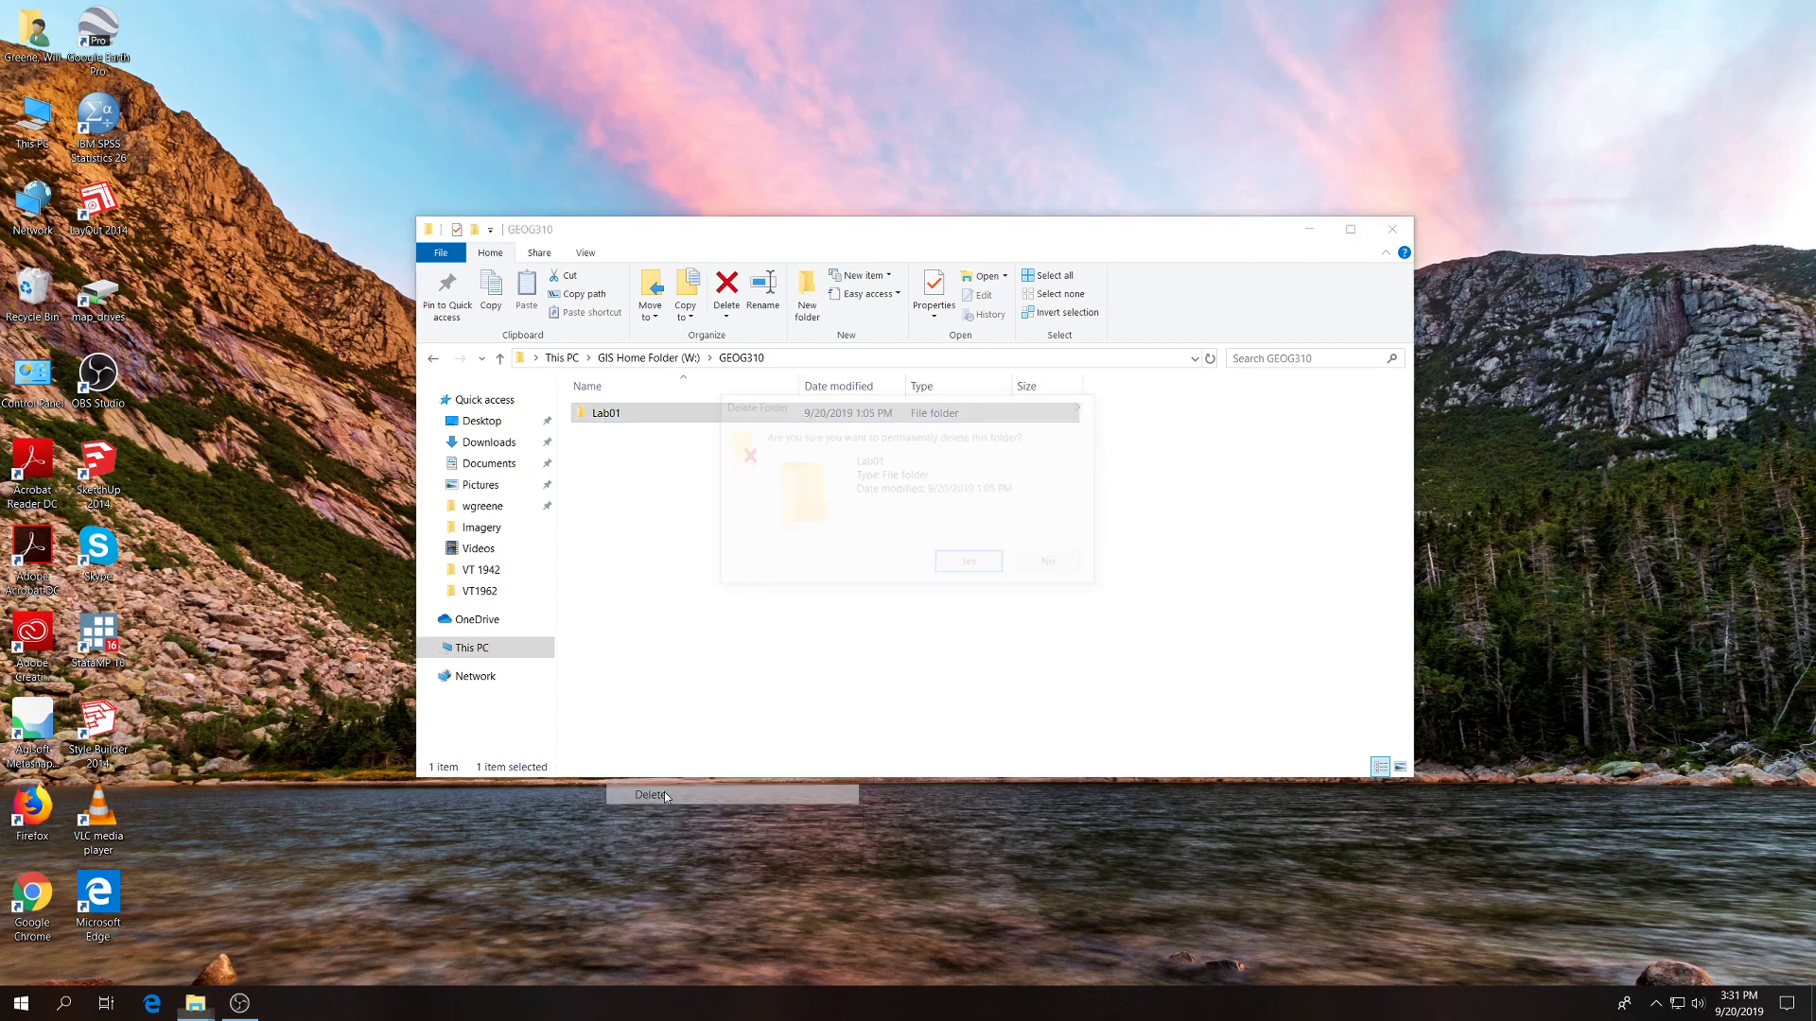
click(969, 568)
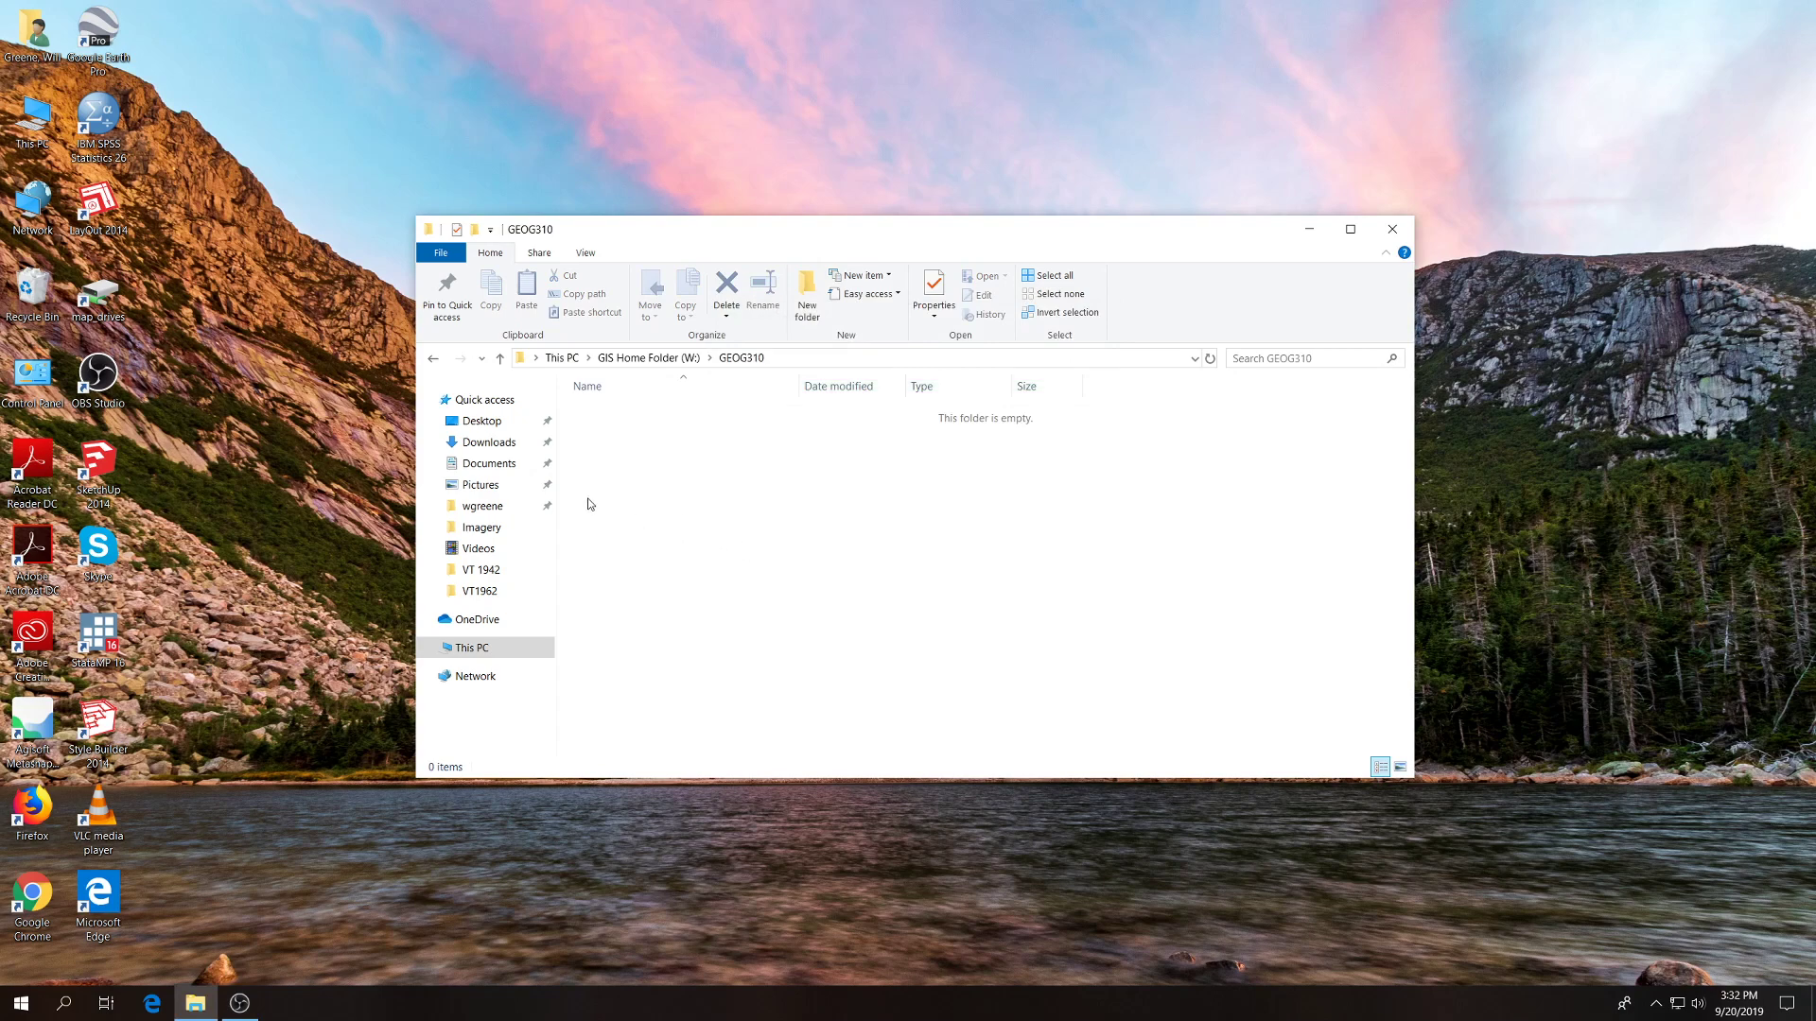
Open a second File Explorer window, arrange it beside the GEOG310 window, and show the Documents folder in it.
drag(651, 234, 872, 134)
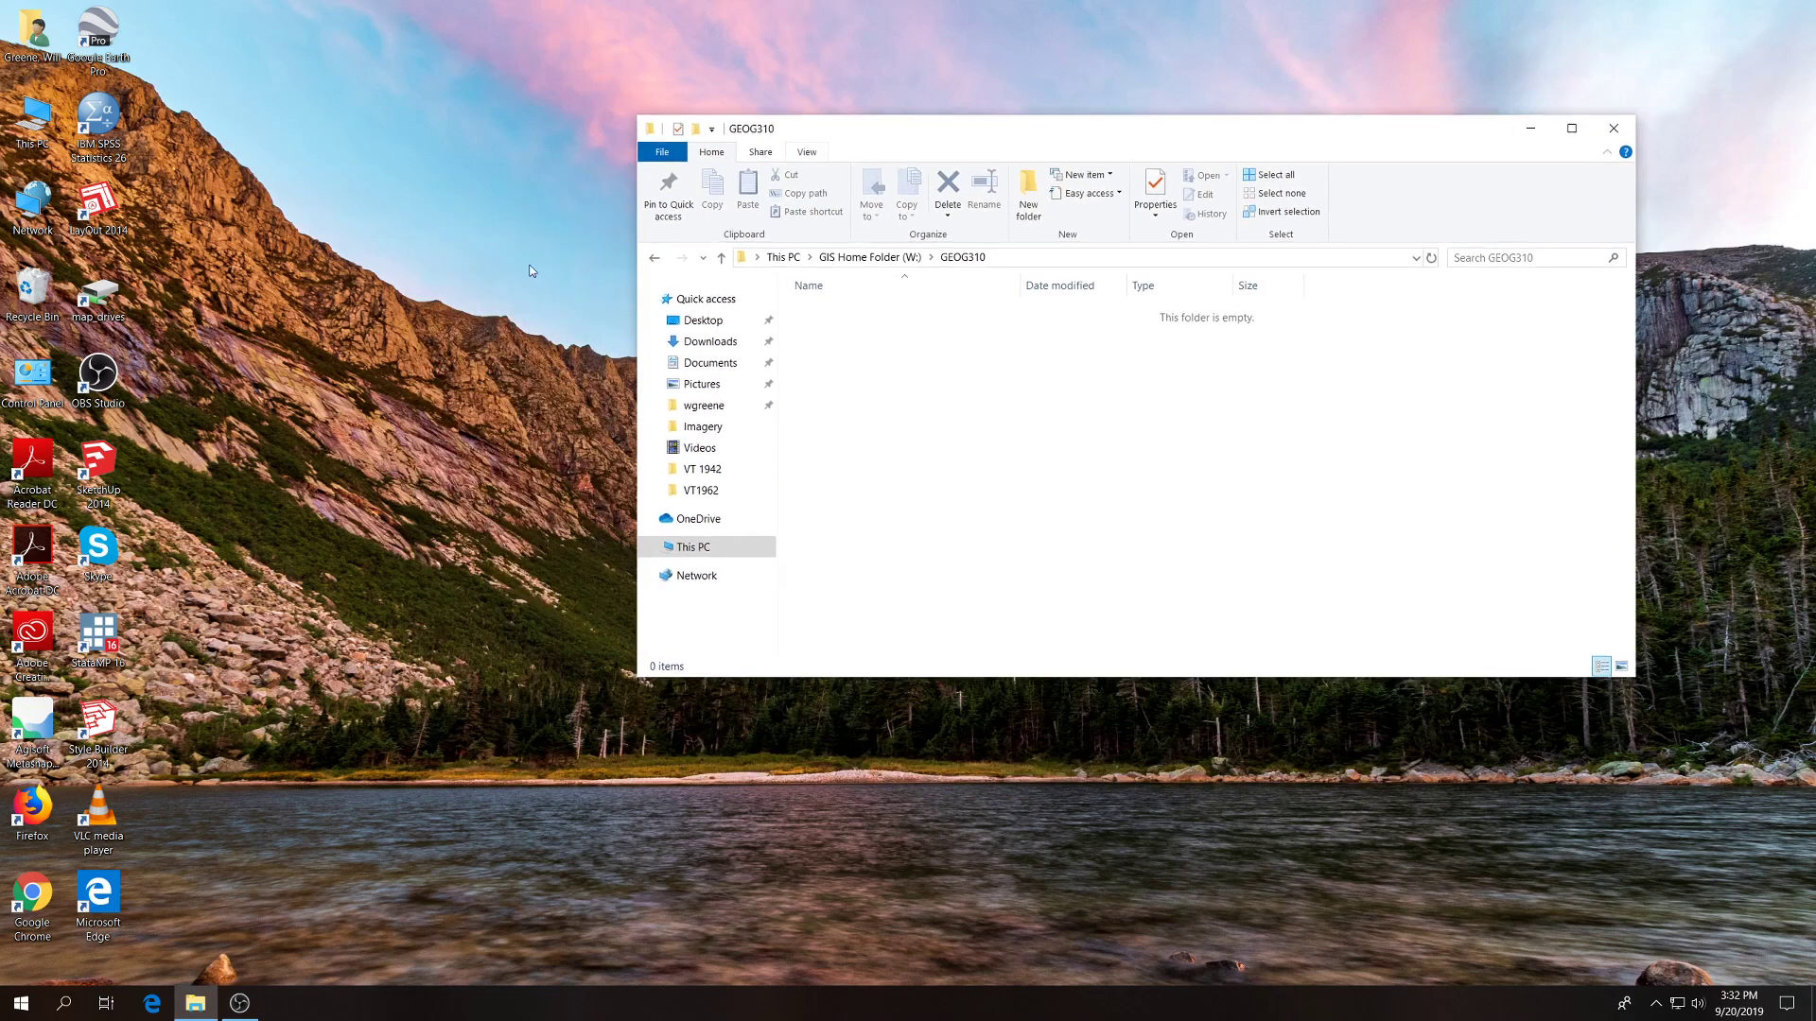
click(204, 1009)
right_click(205, 1008)
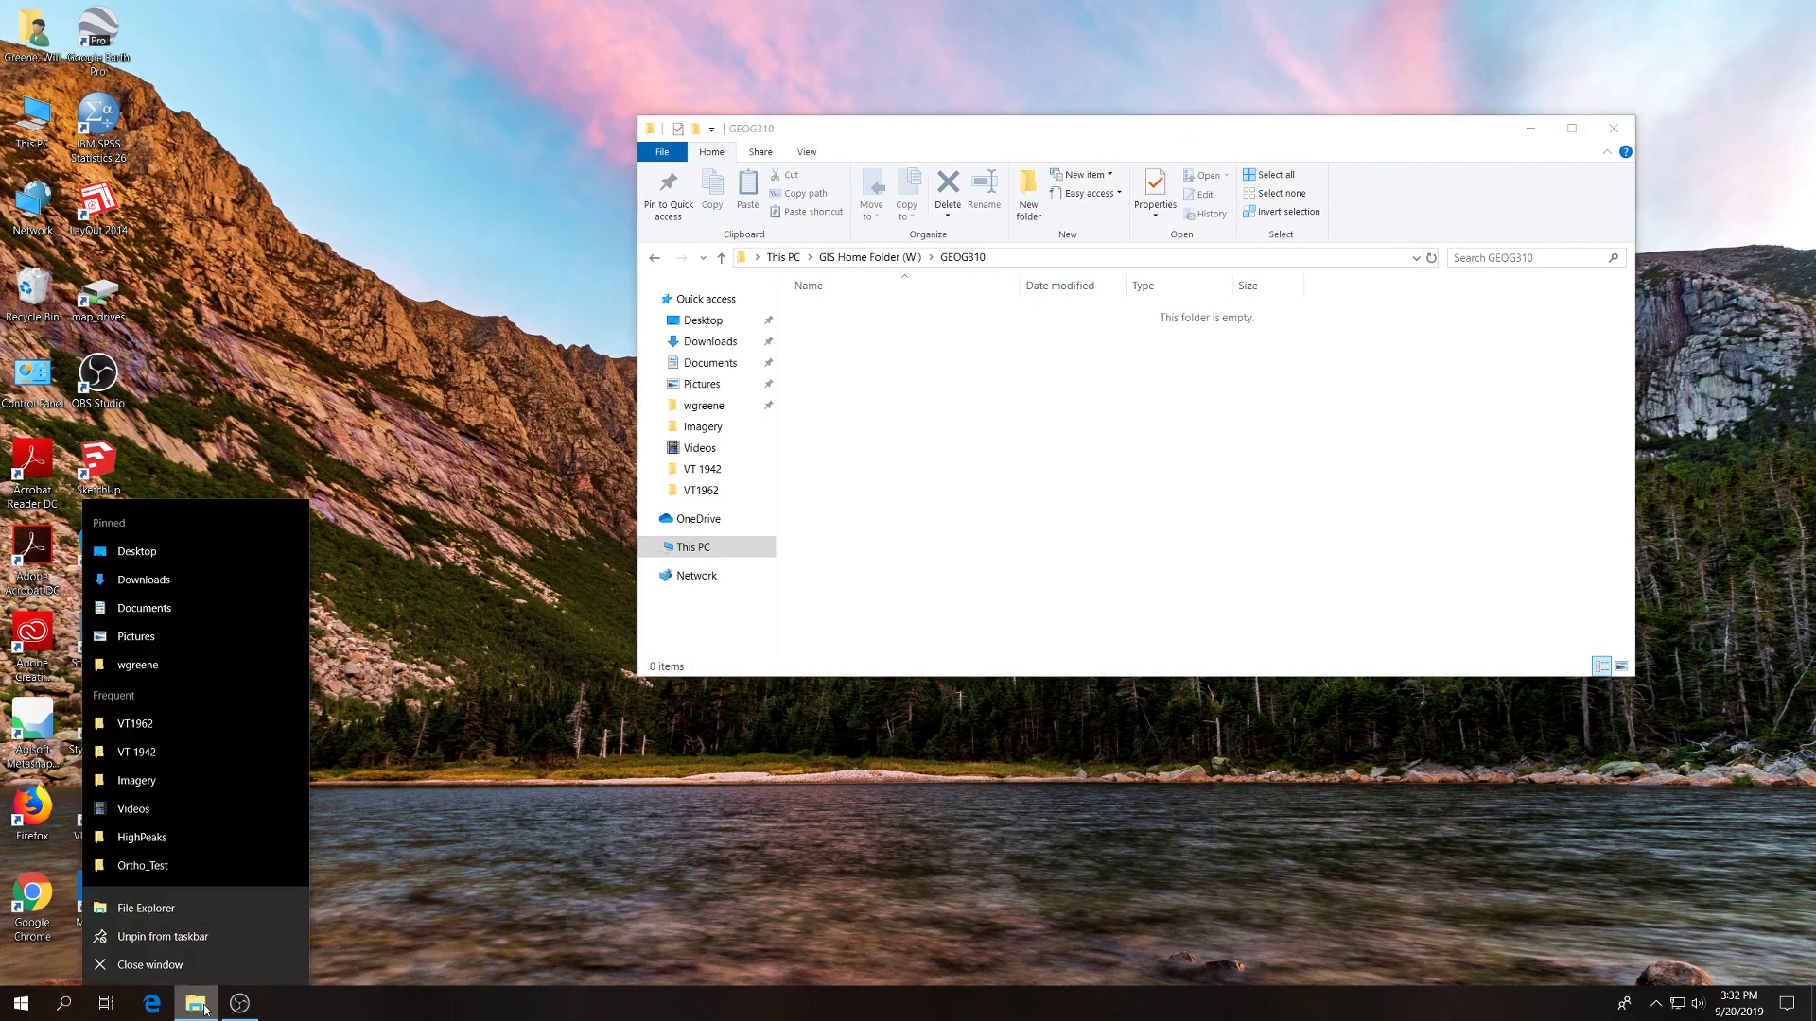
click(147, 908)
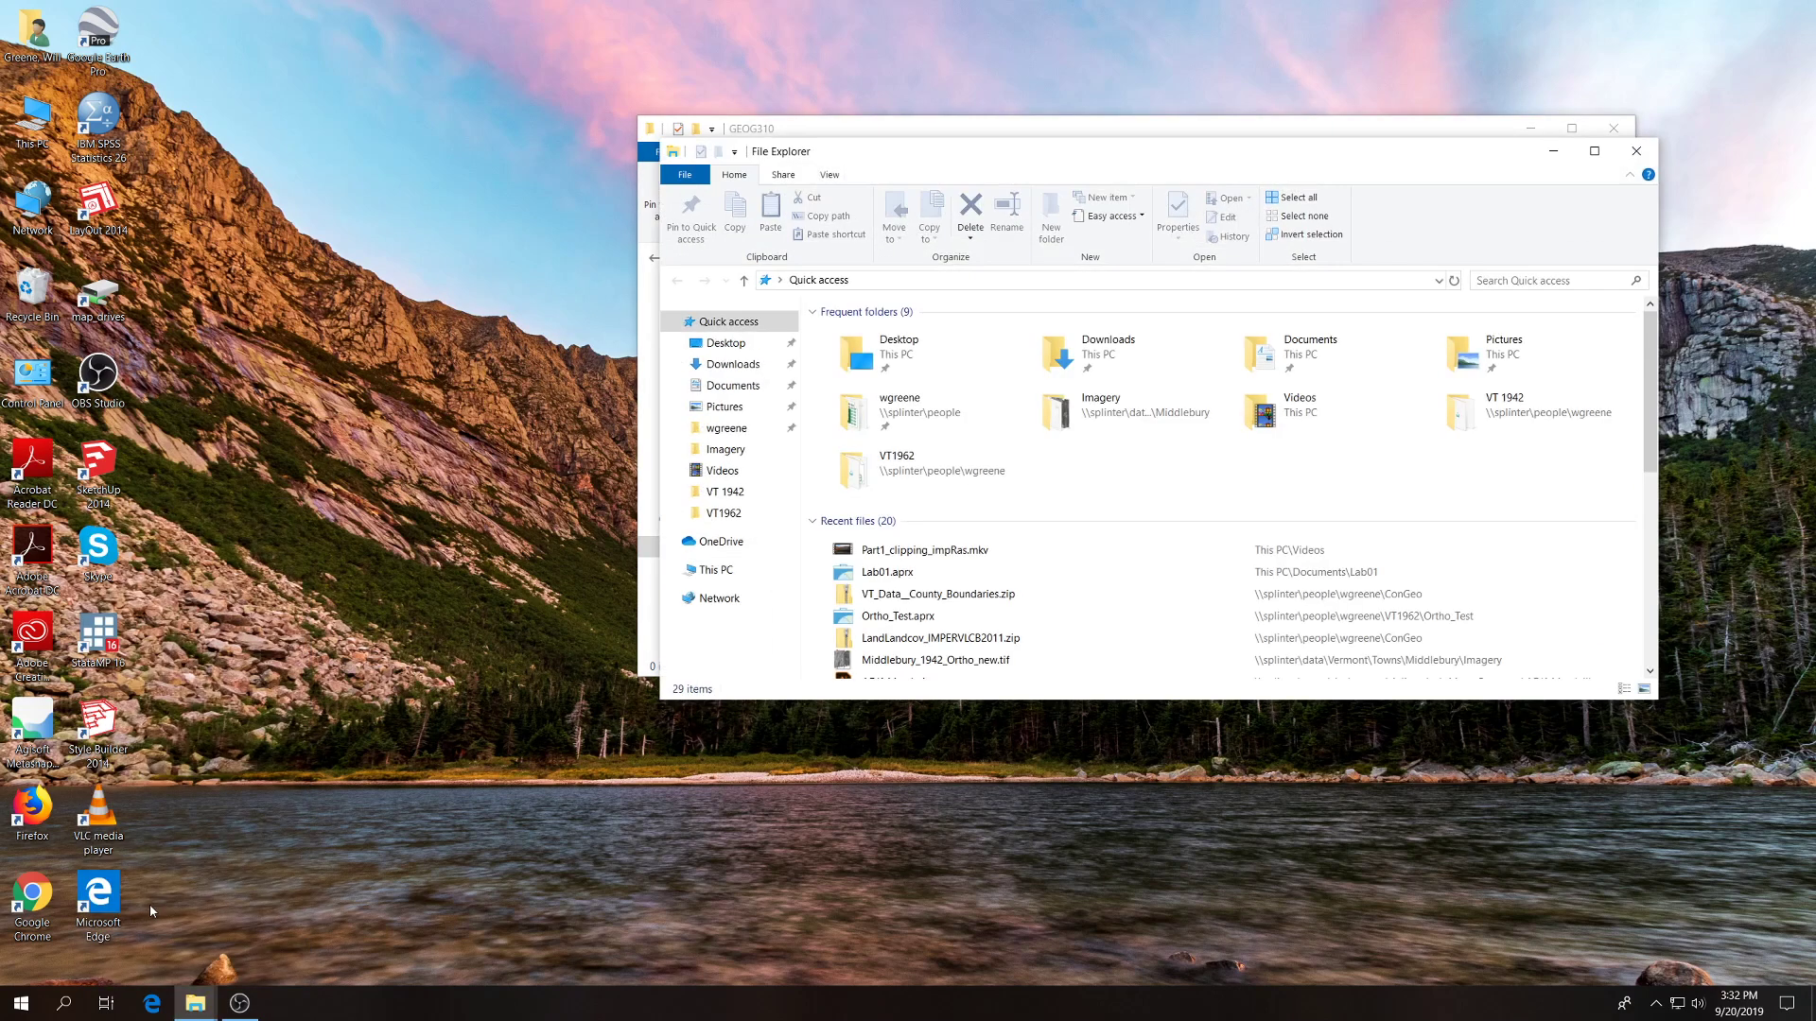
drag(916, 153, 245, 286)
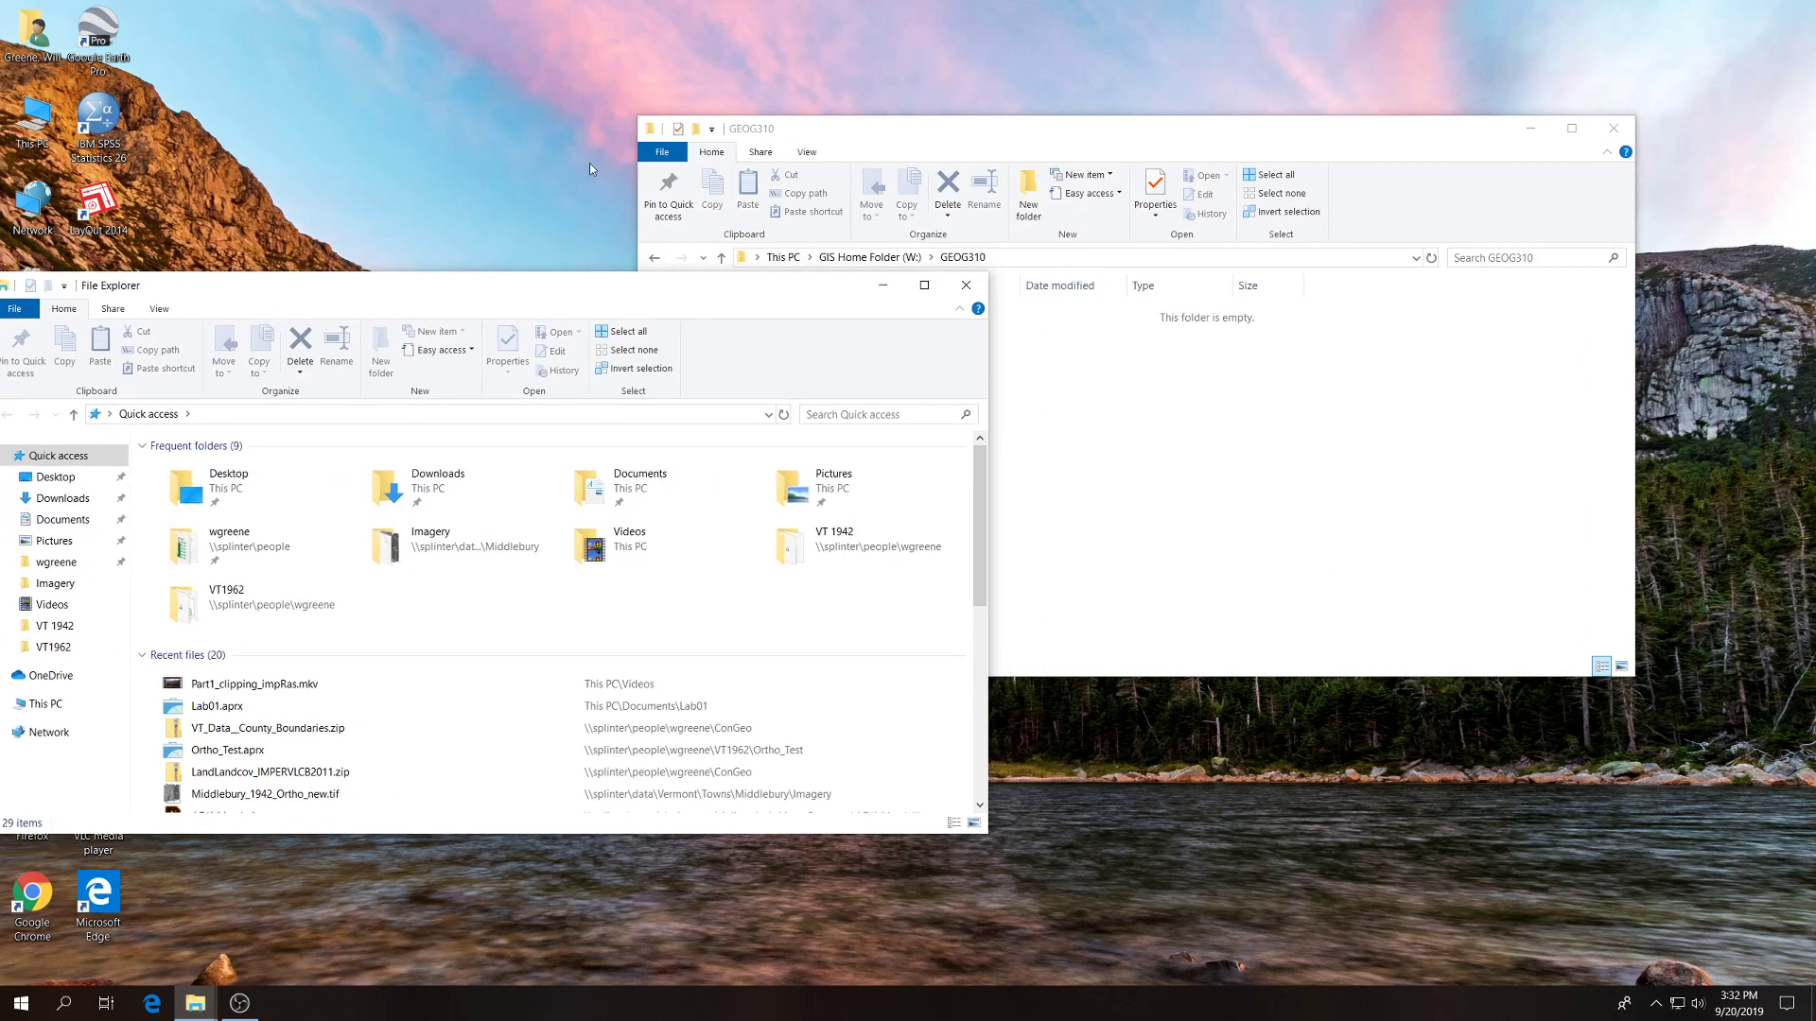
click(1131, 151)
drag(1131, 150, 1554, 246)
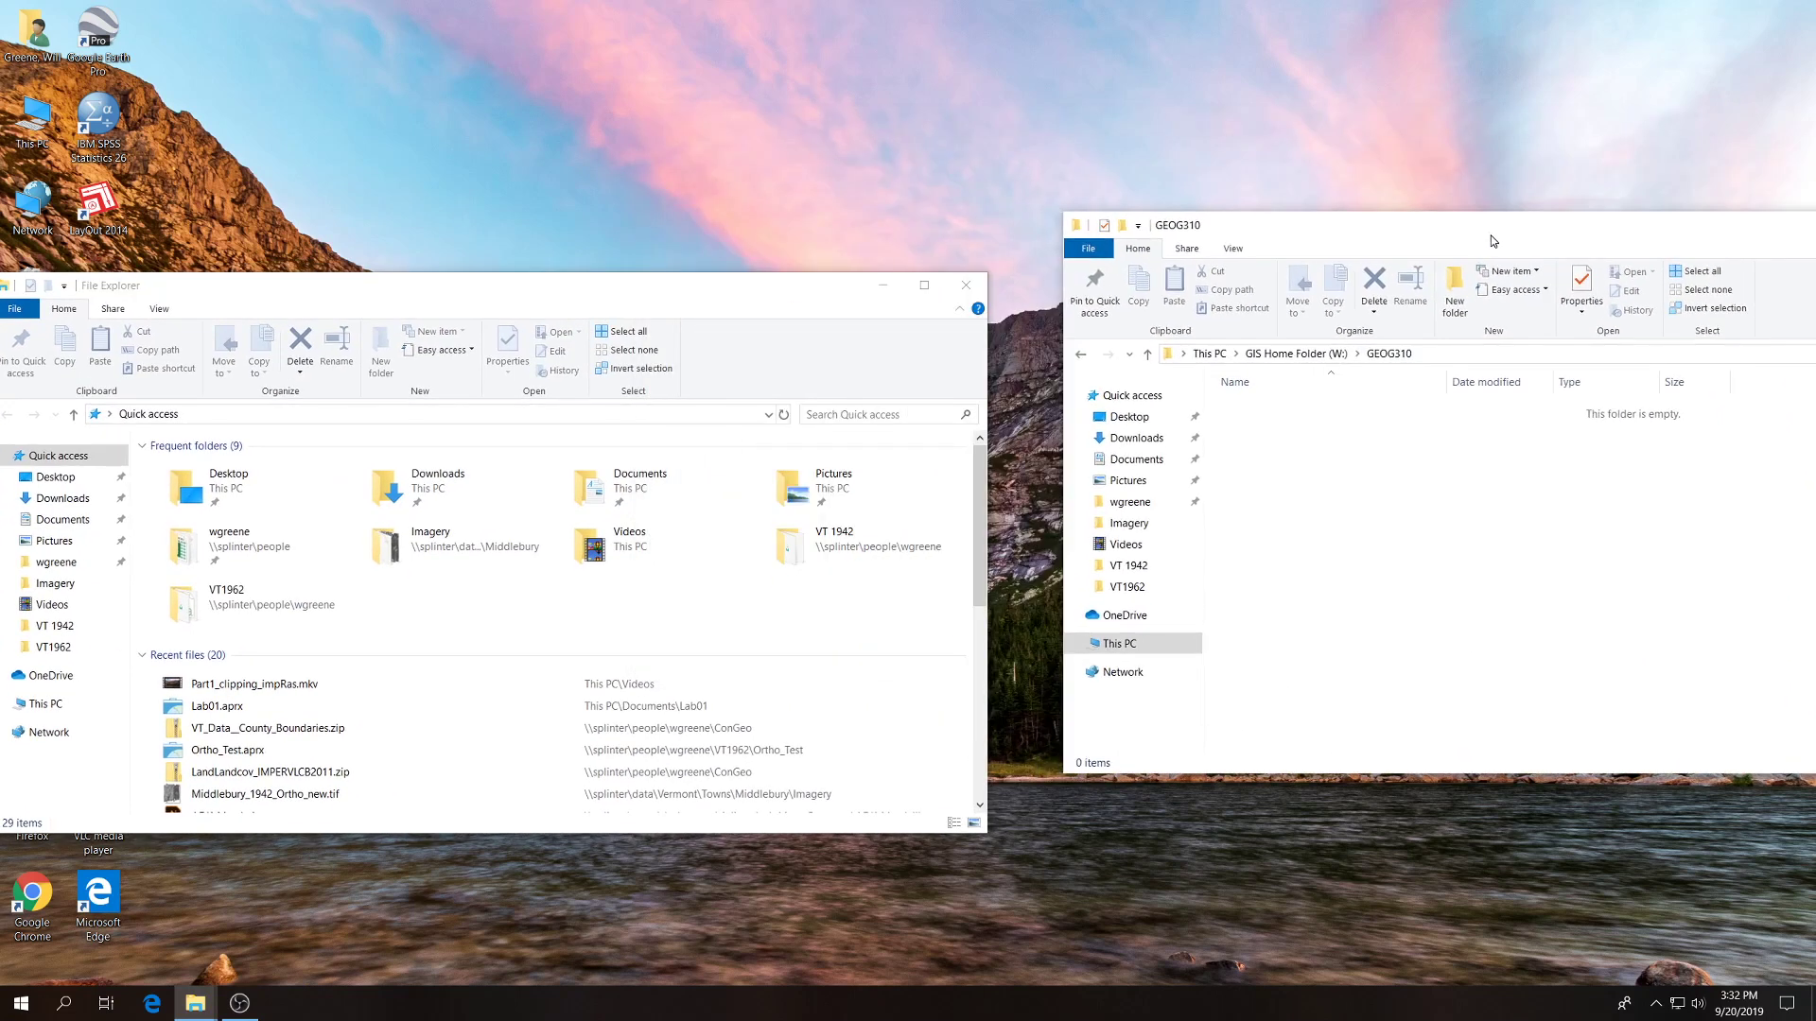
drag(1370, 227, 1282, 170)
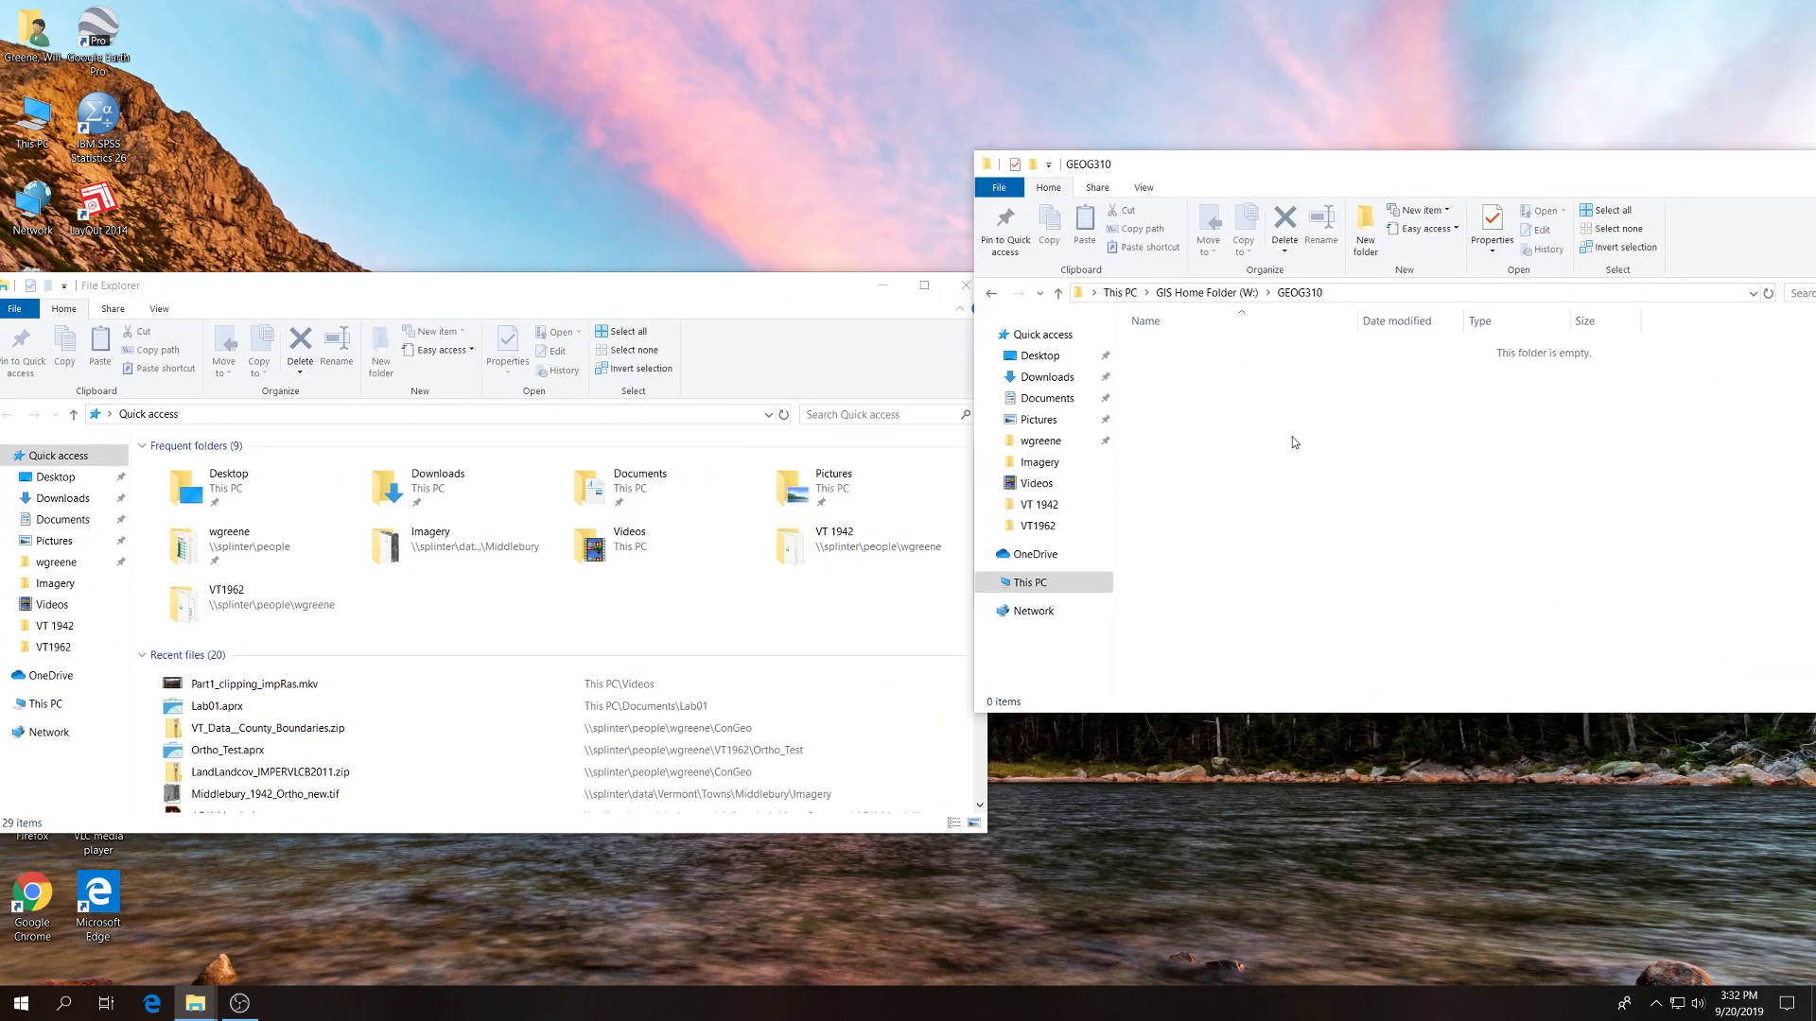
drag(752, 295, 776, 153)
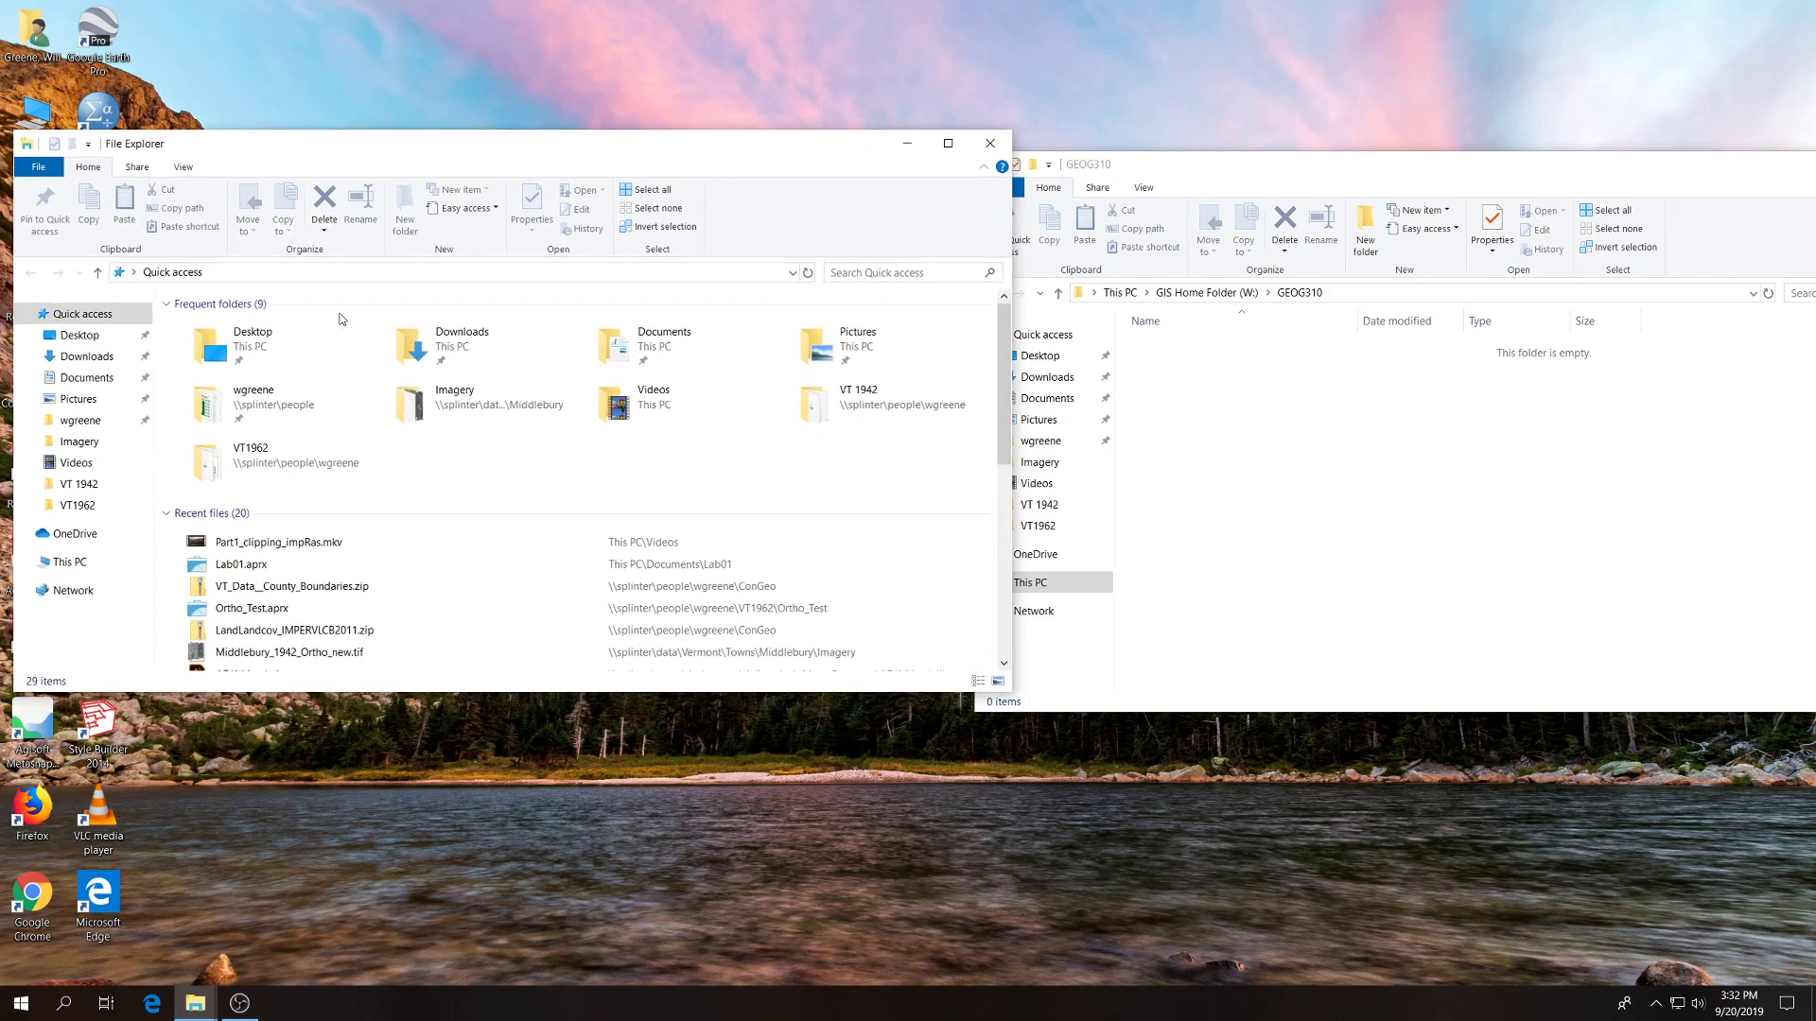
click(86, 377)
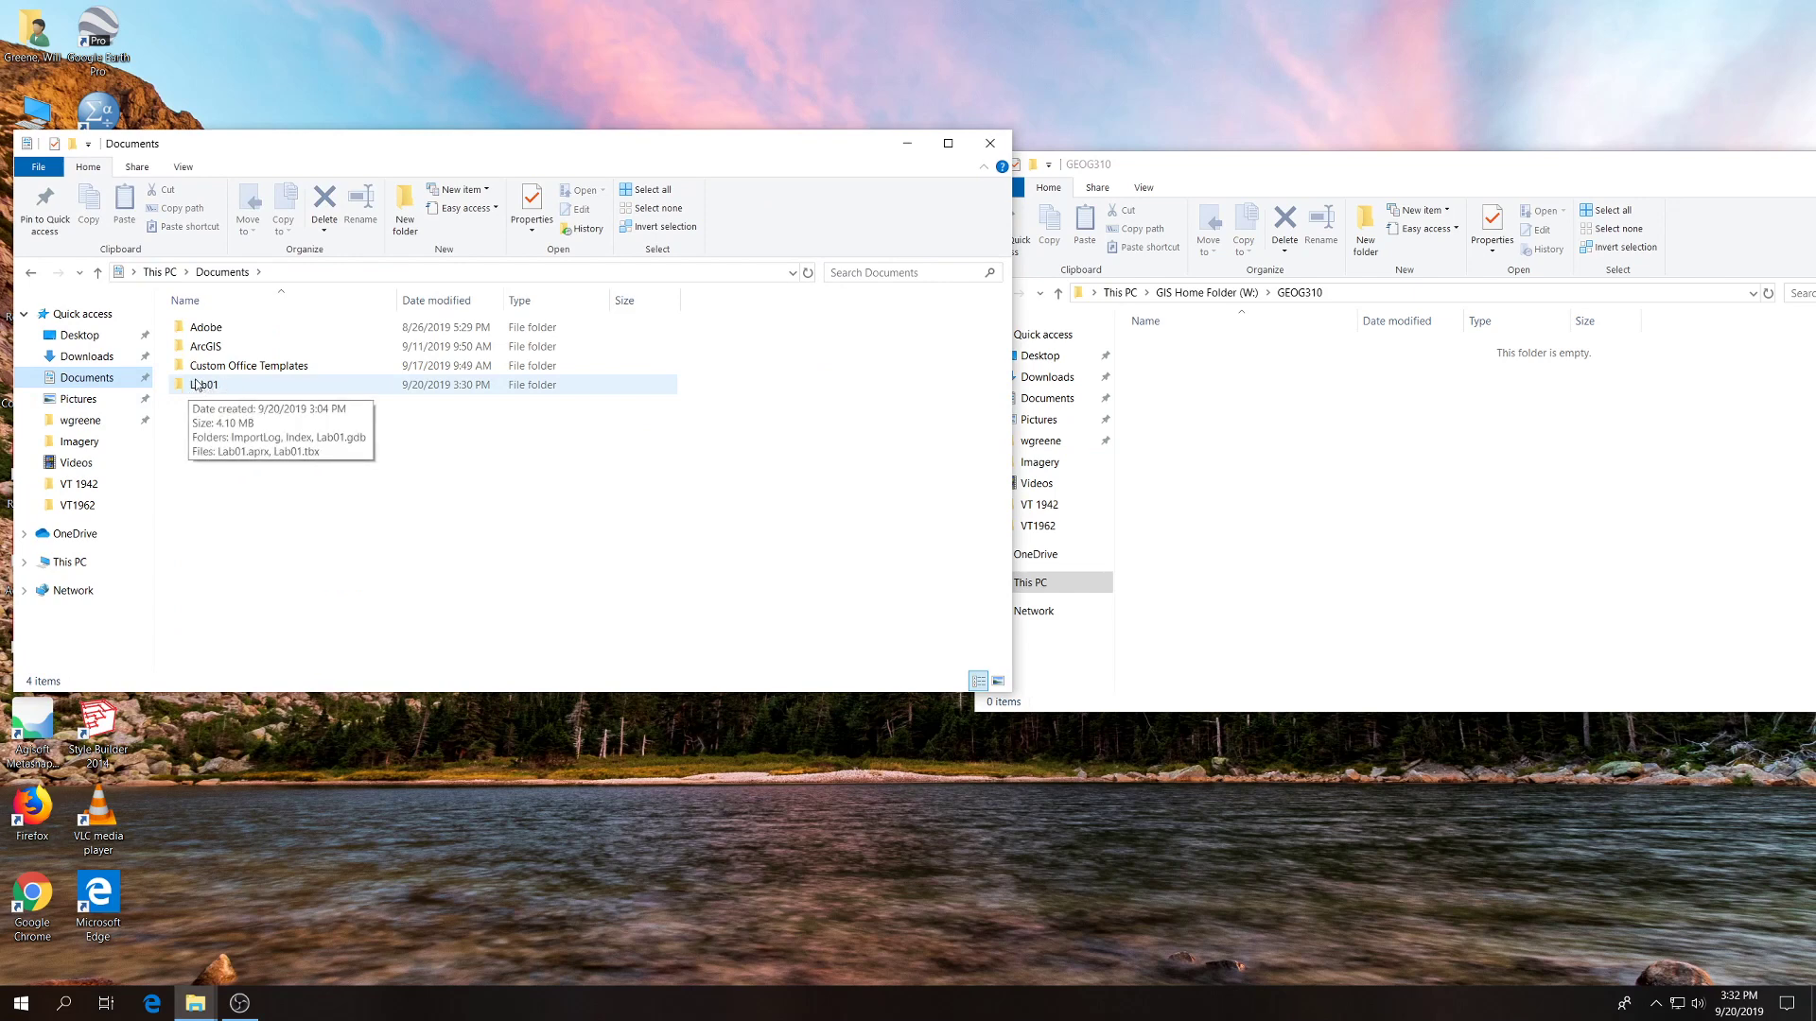
Copy the Lab01 folder from Documents into the GEOG310 folder on the GIS Home Folder (W:) drive.
click(201, 389)
drag(201, 388, 1177, 432)
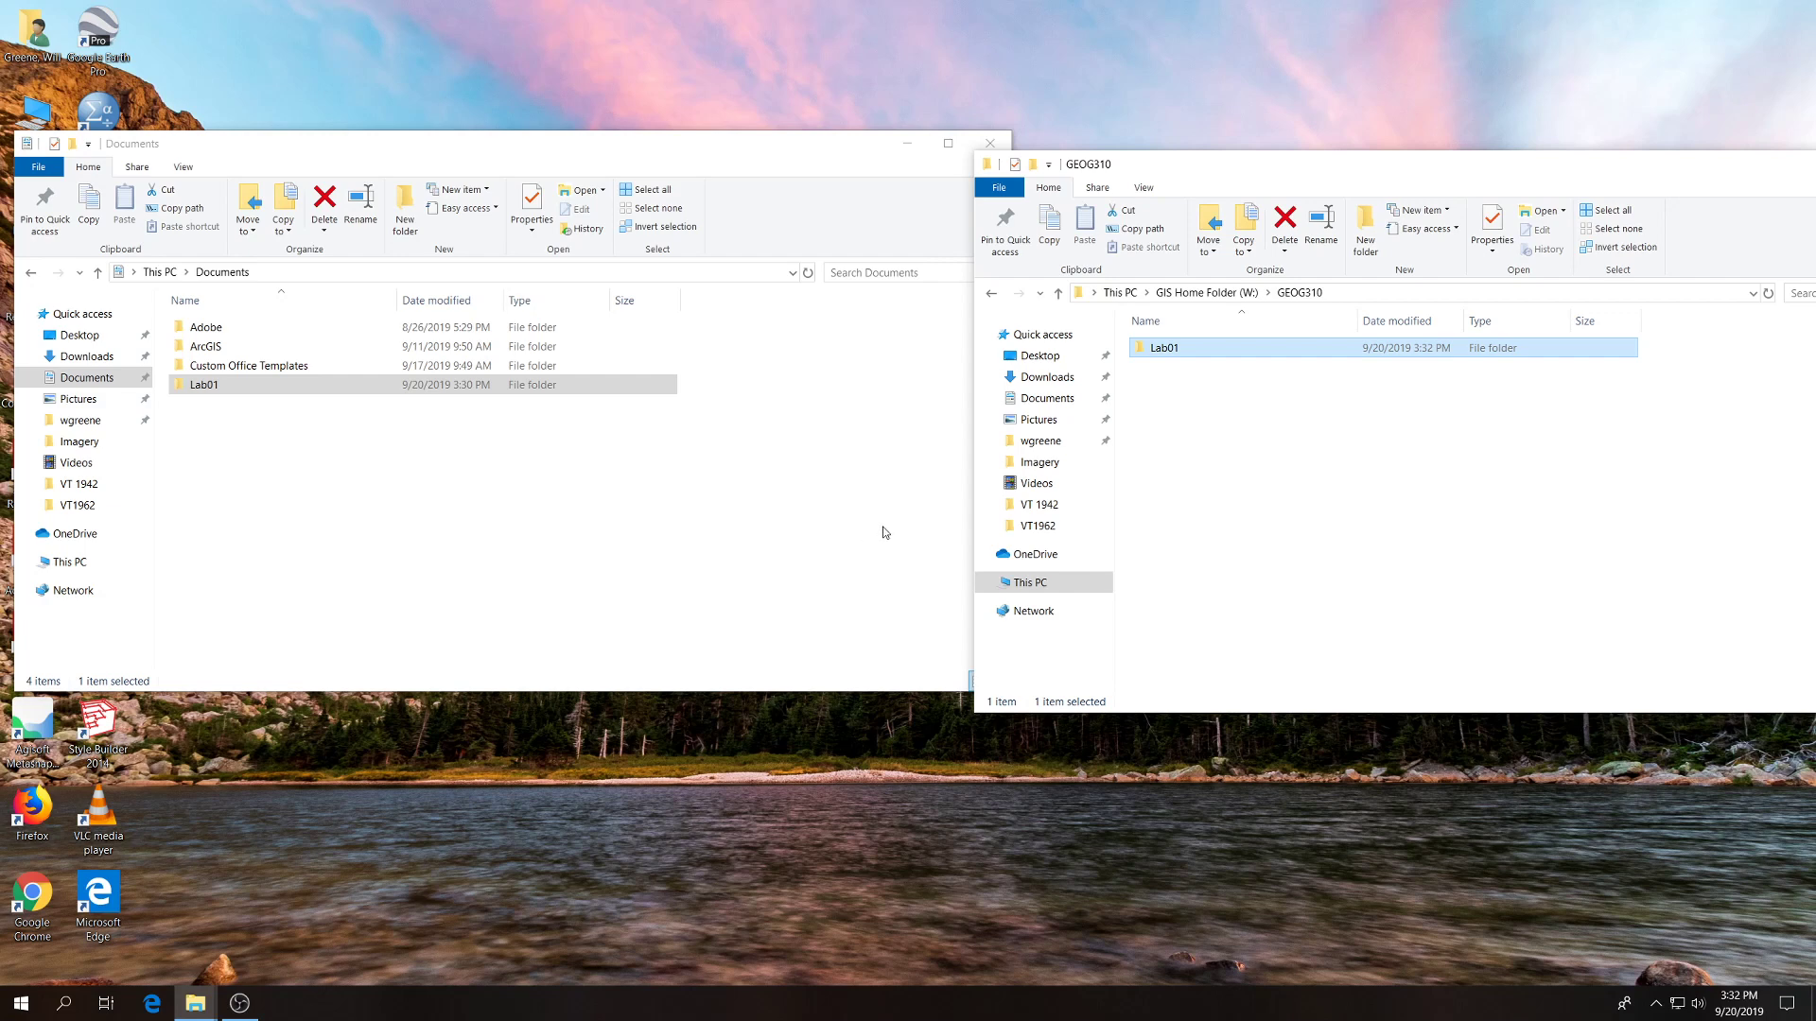
click(653, 523)
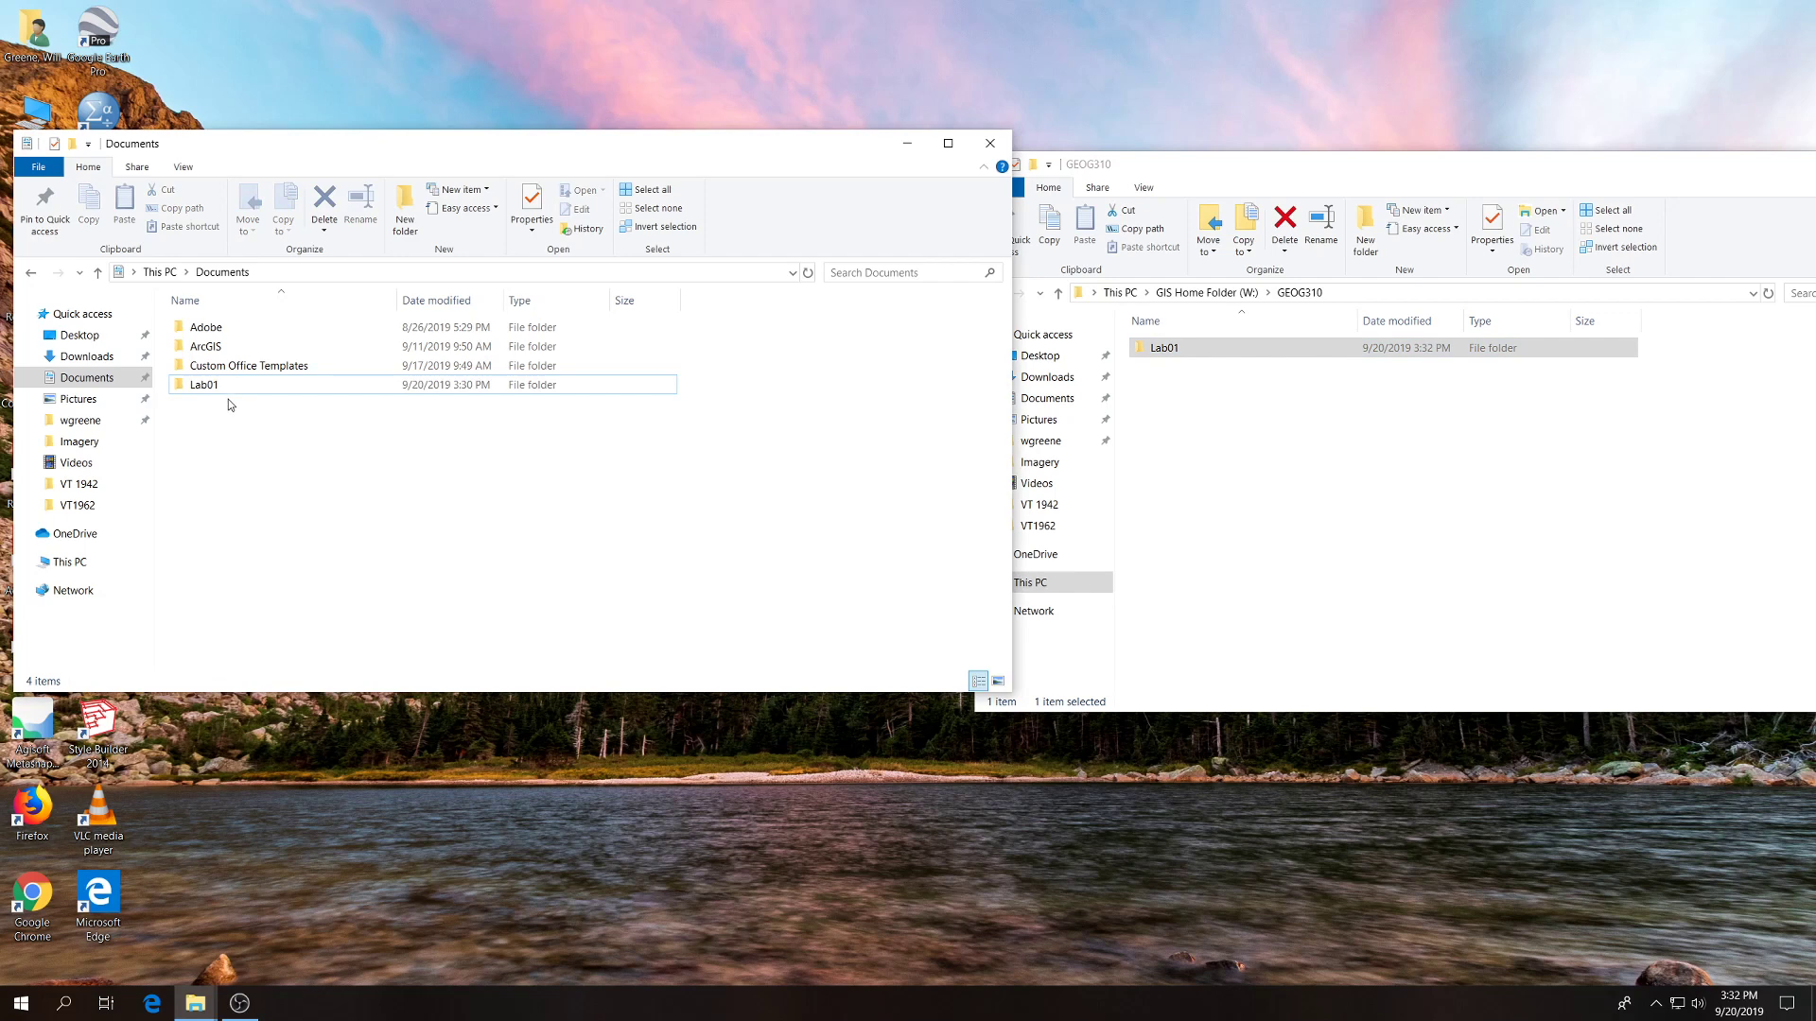
mouse_move(228, 381)
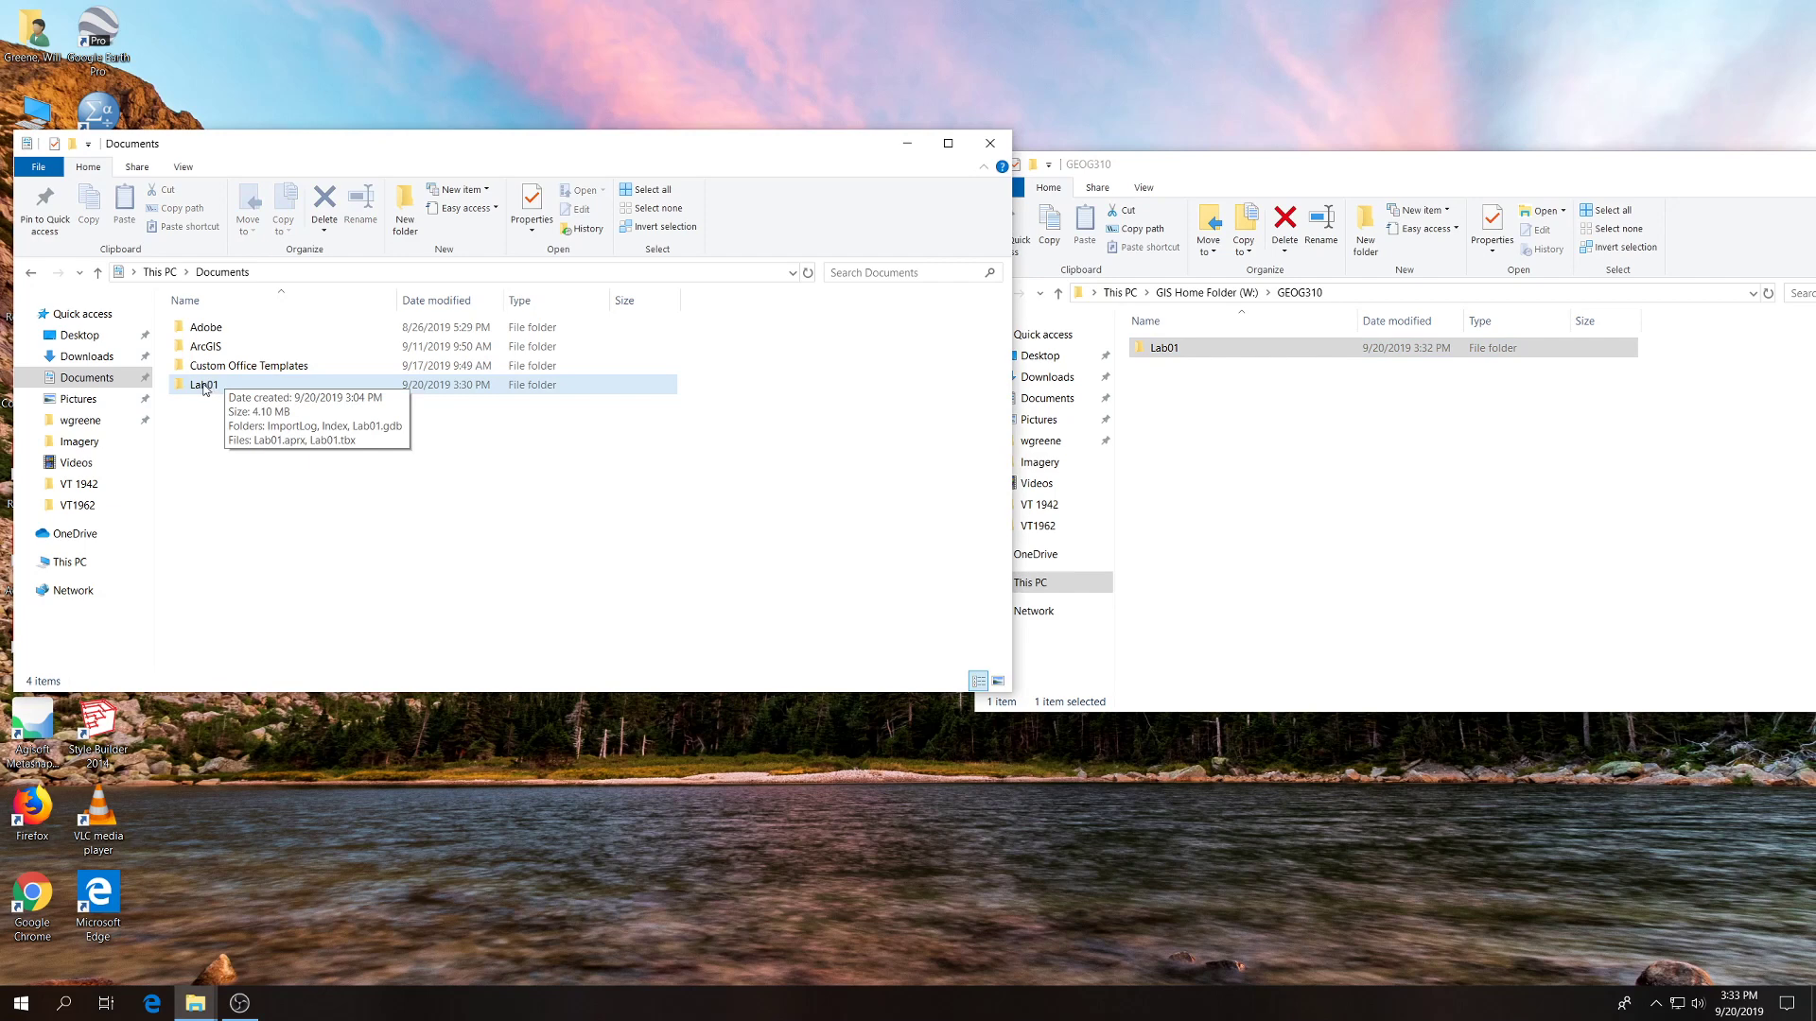
click(1165, 361)
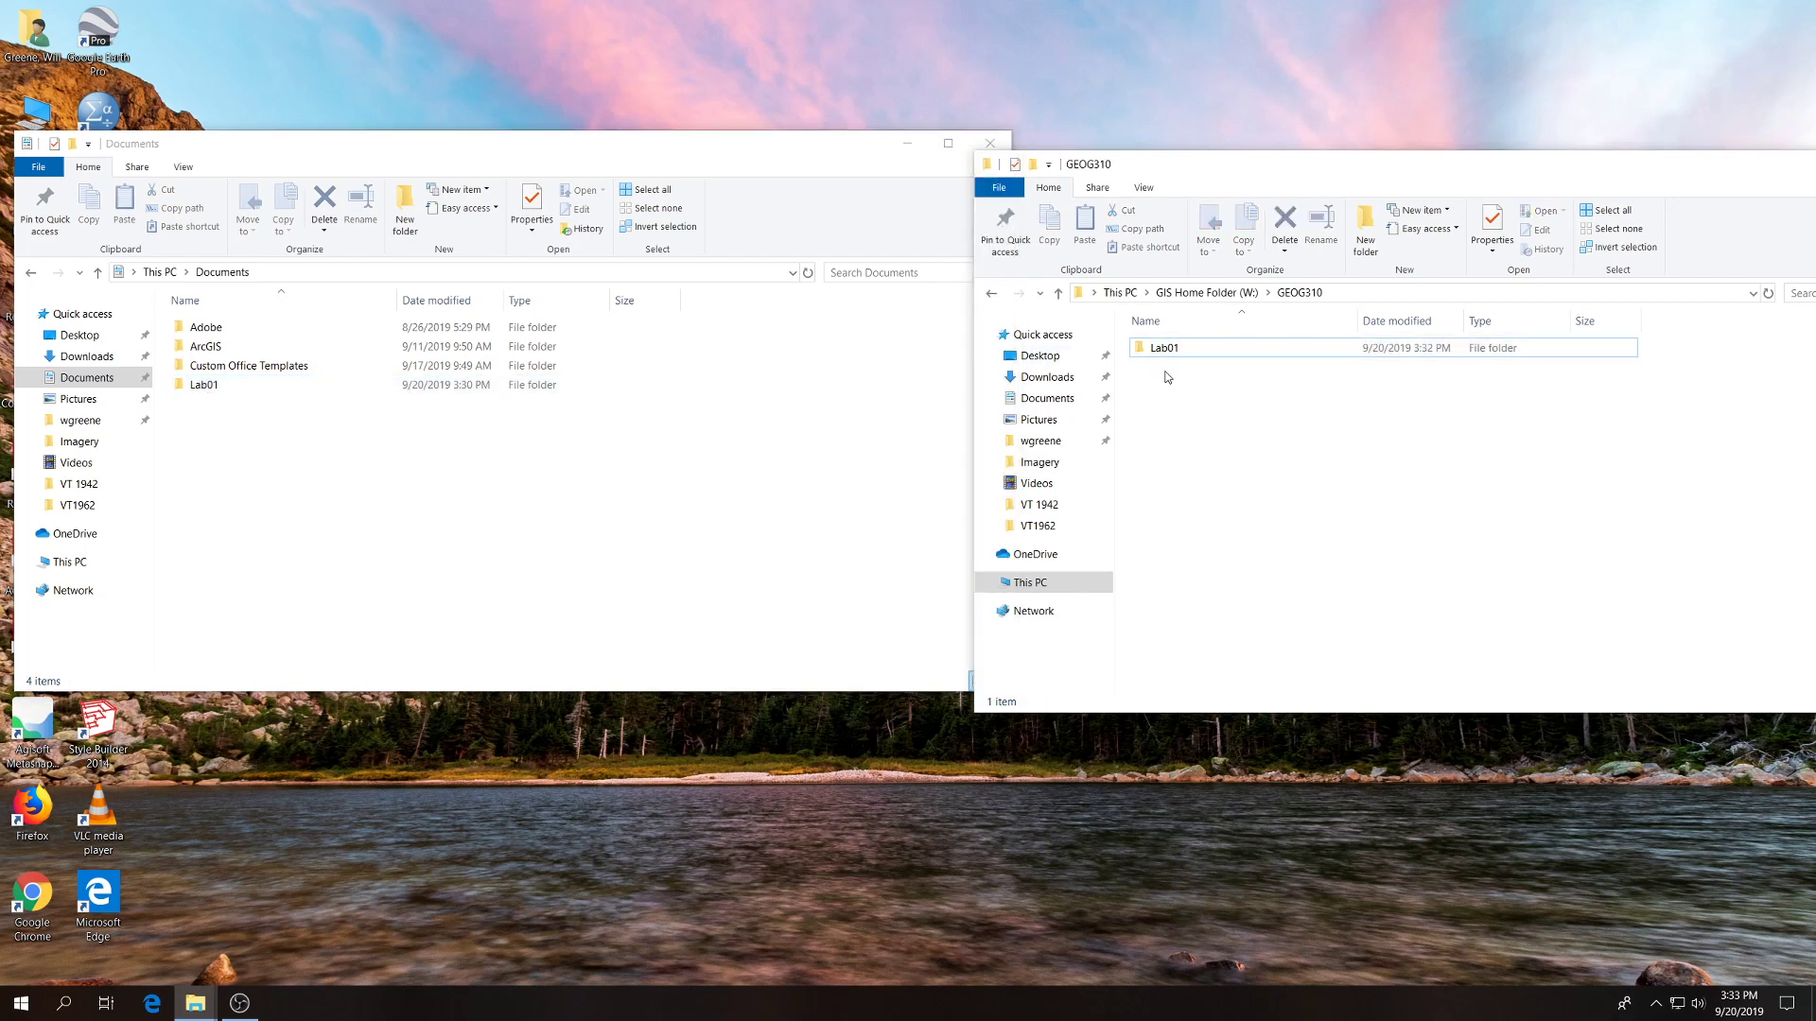
click(1163, 352)
click(598, 474)
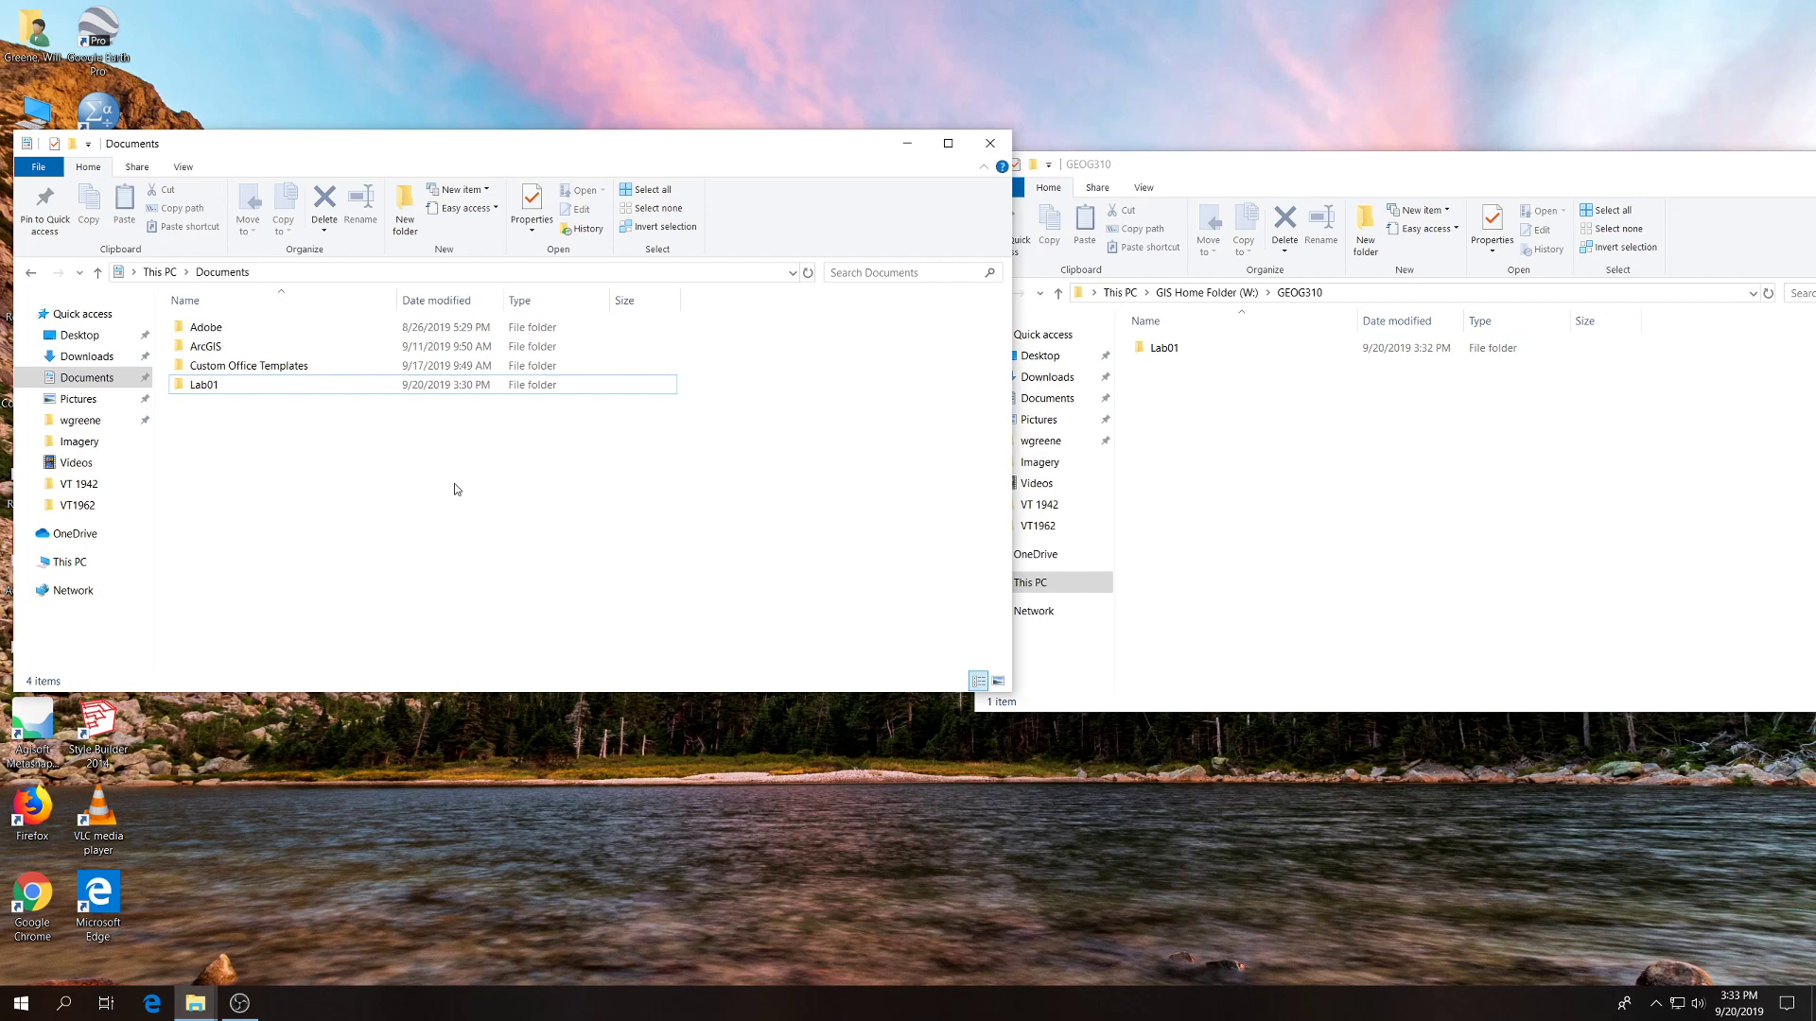
Close both the Documents and GEOG310 File Explorer windows.
click(990, 143)
drag(1810, 164, 1337, 184)
click(1479, 178)
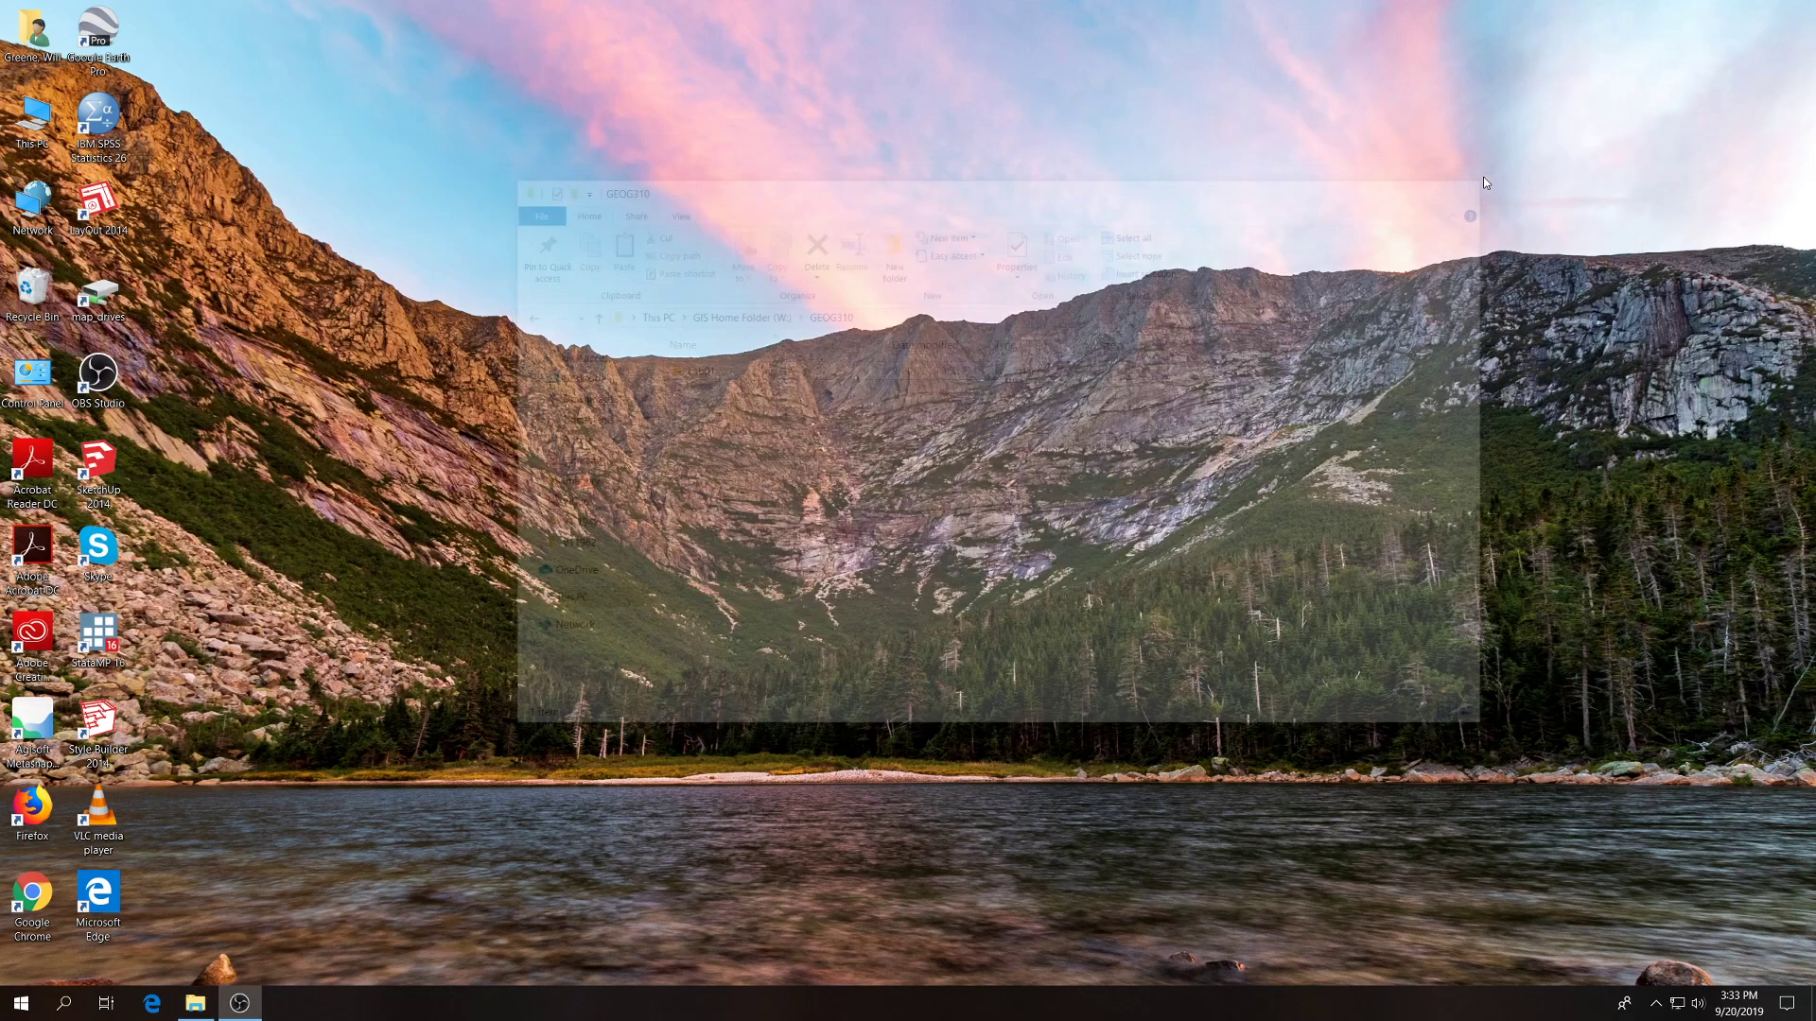